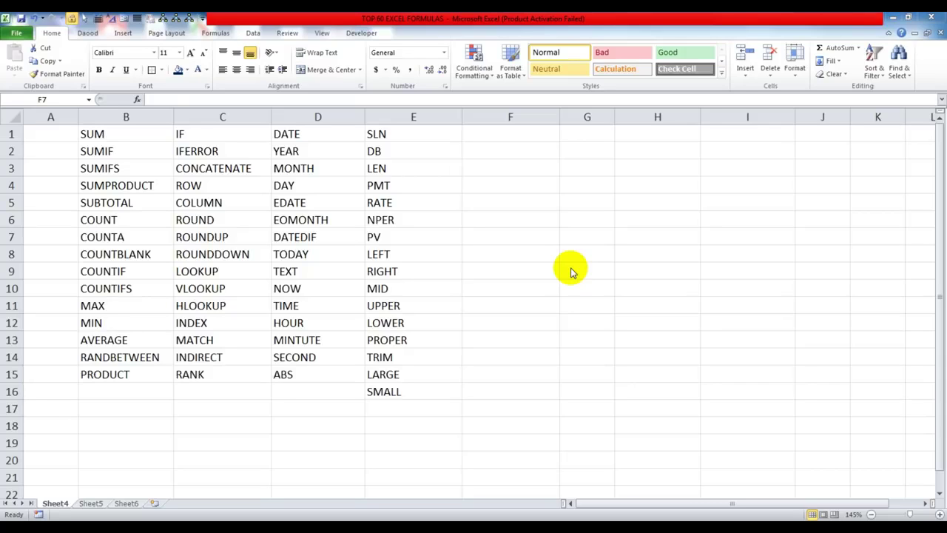
Open Sheet5 and look over the function names listed in A1:A15
click(91, 504)
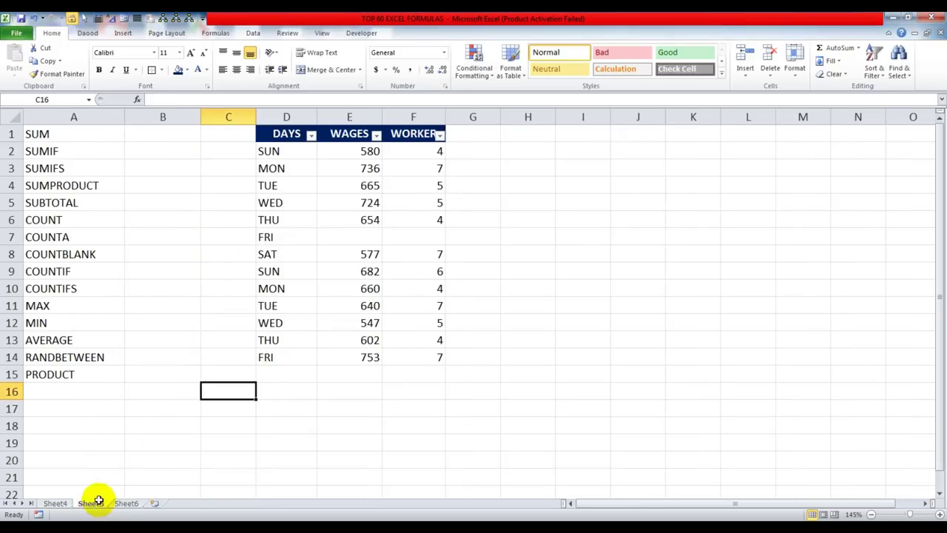
click(76, 134)
click(76, 150)
click(74, 168)
click(77, 190)
drag(76, 134, 77, 380)
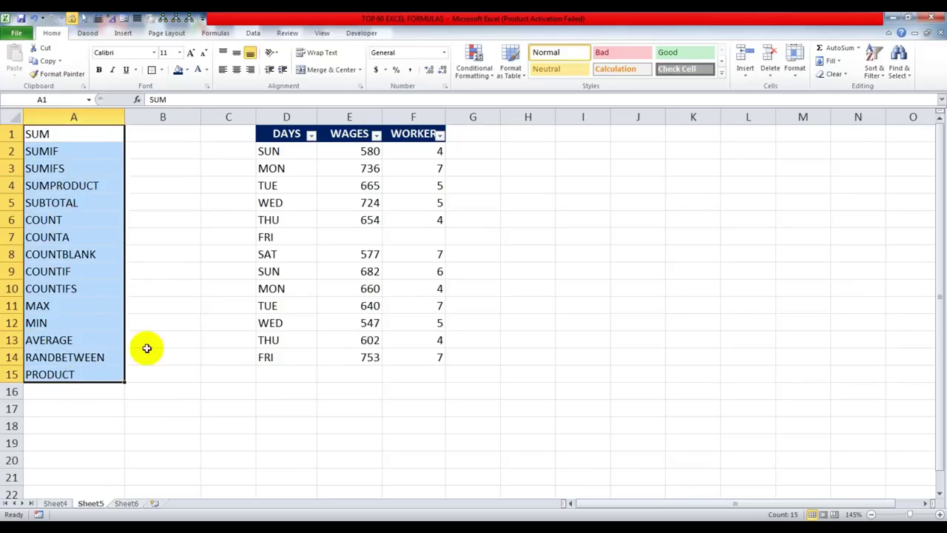
click(175, 304)
Total the wages in B1 with =SUM(E2:E14) and check it against the selected wage cells
click(80, 134)
click(142, 135)
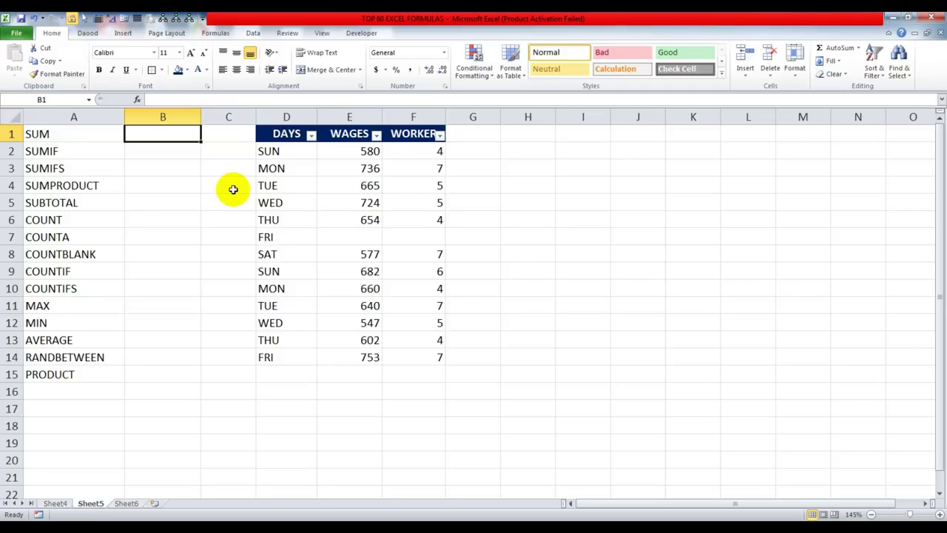
text(=SUM)
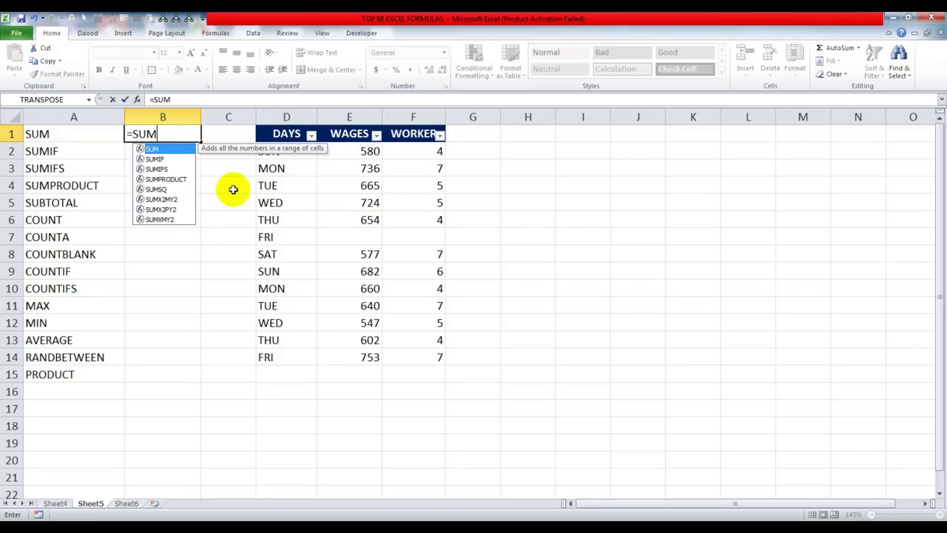
text(()
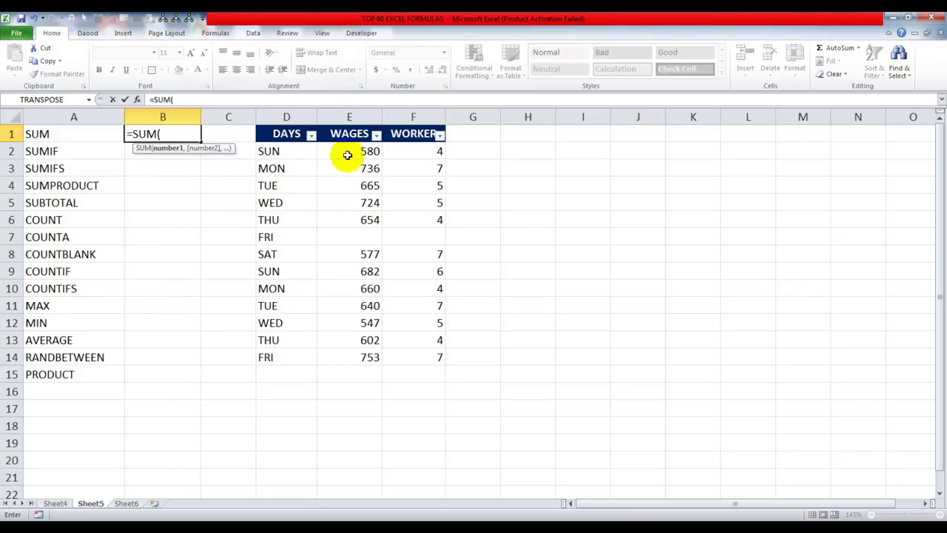
drag(353, 151, 353, 359)
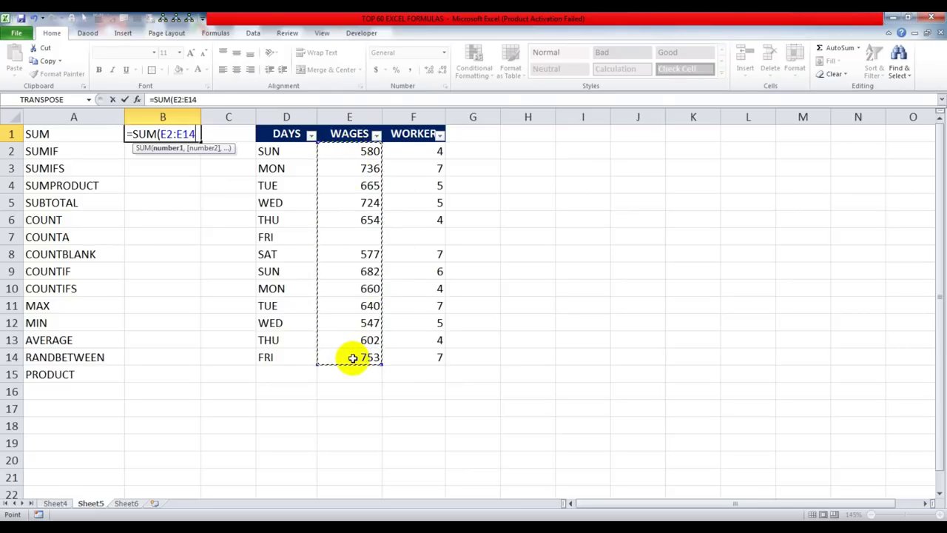
key(Return)
click(173, 132)
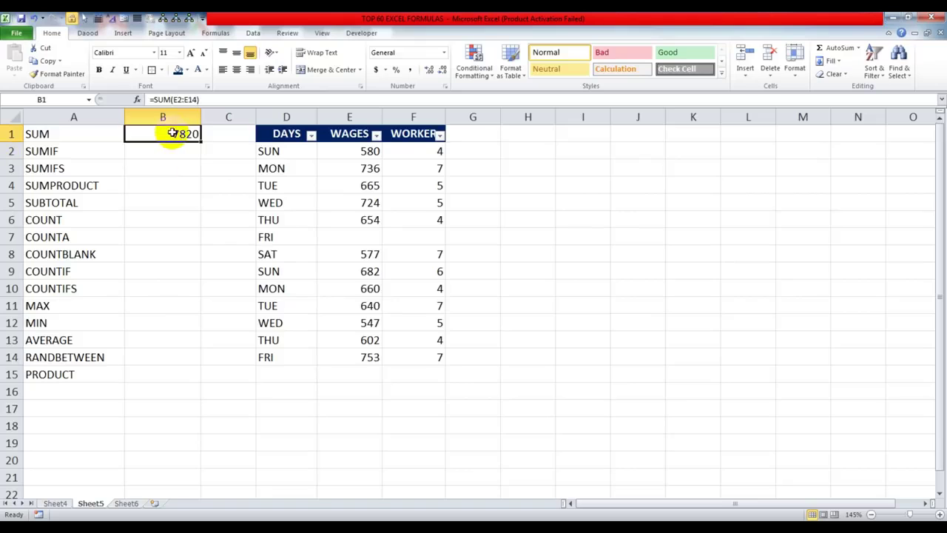
drag(349, 150, 343, 364)
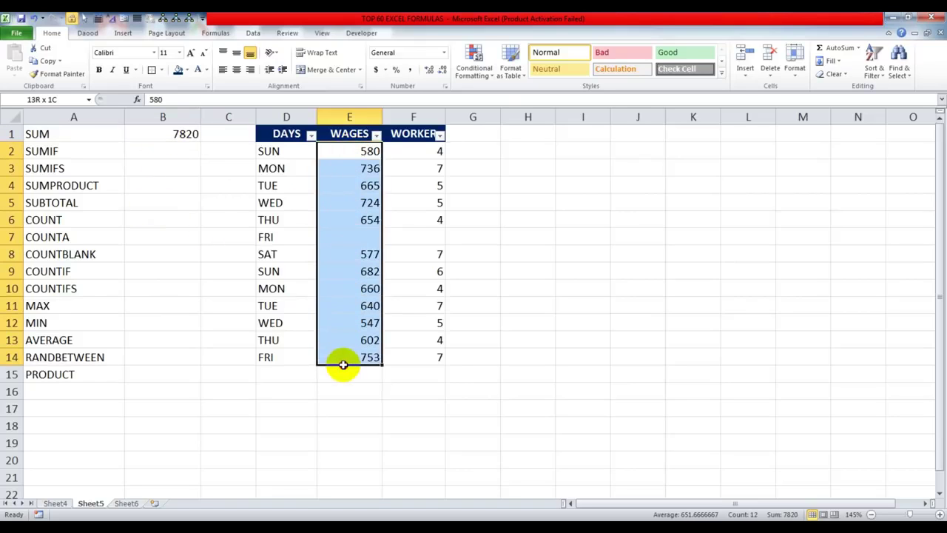
Add up the wages for SUN in B2 with =SUMIF(D2:D14,"SUN",E2:E14)
click(182, 153)
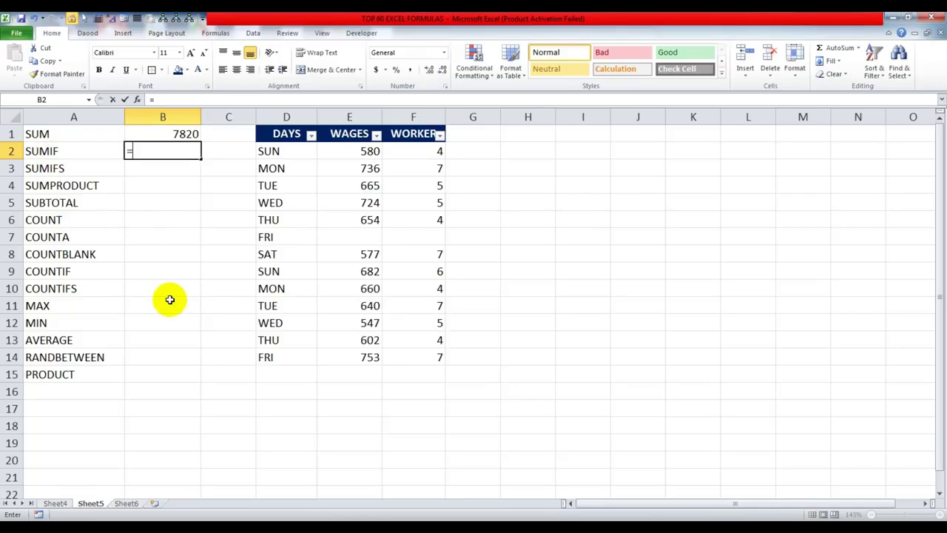
text(=SUMIF()
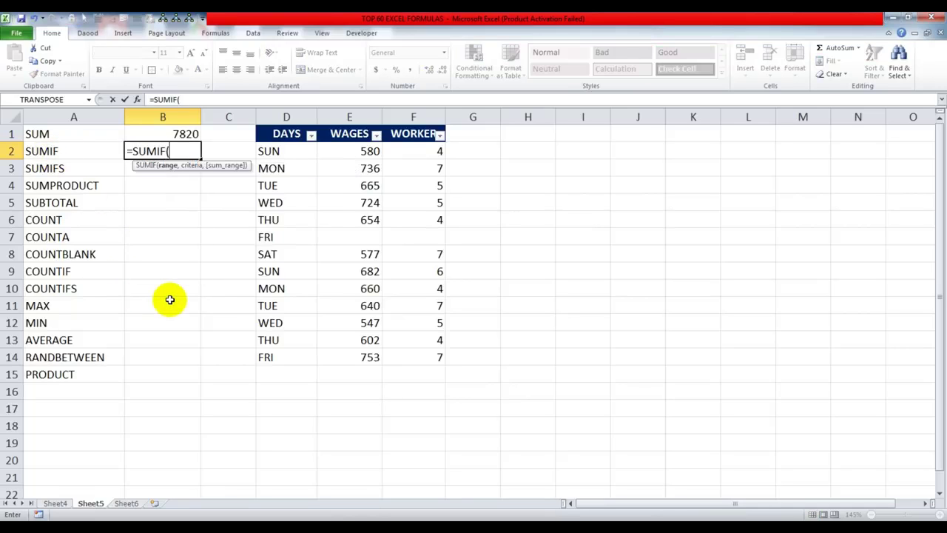
drag(134, 166, 121, 251)
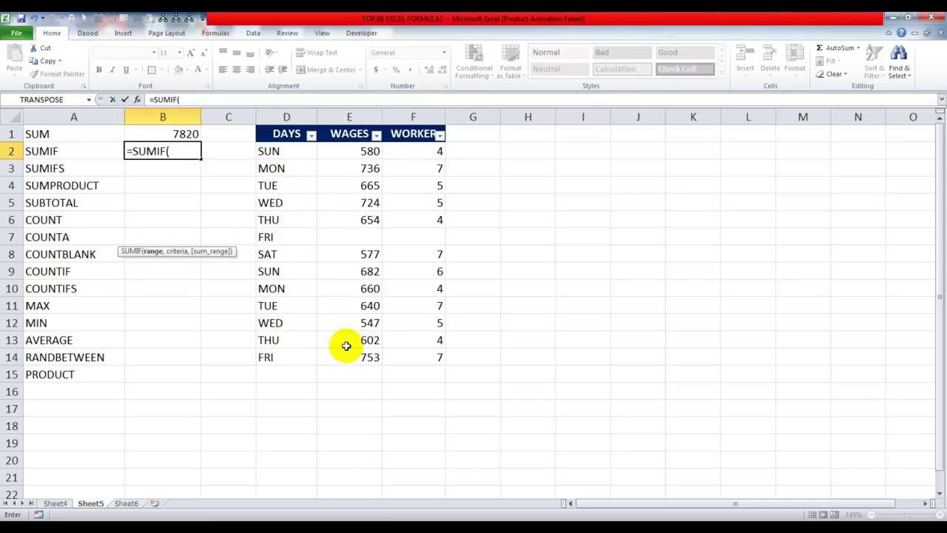
drag(277, 152, 287, 359)
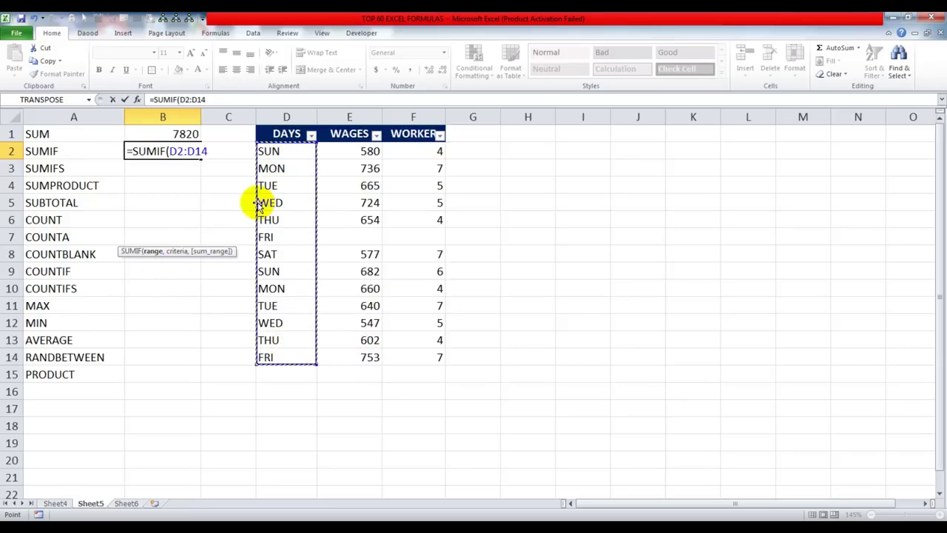
text(,"SUN)
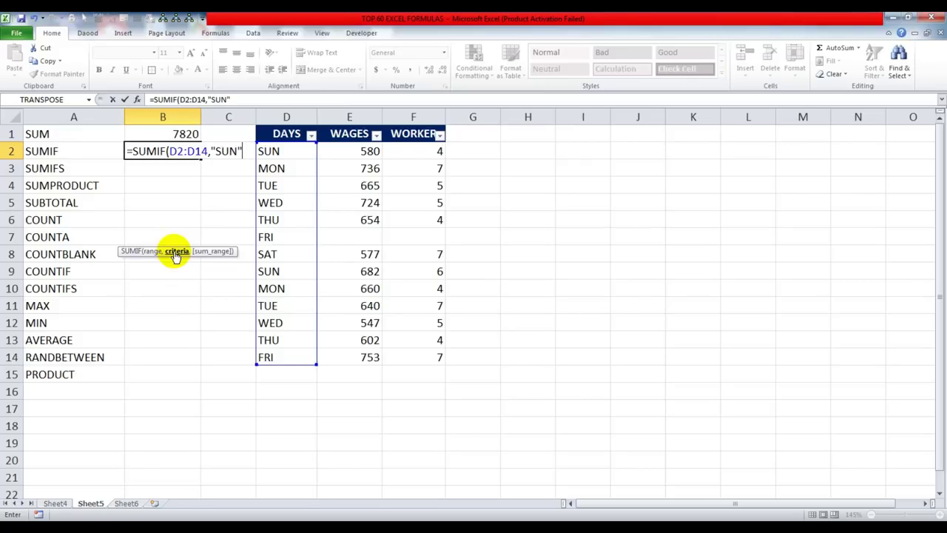
text(,)
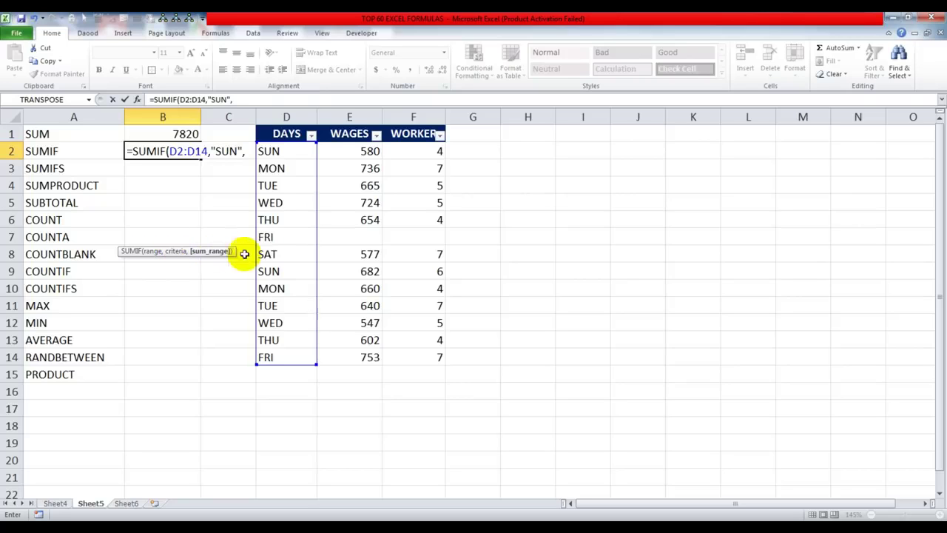
drag(370, 152, 350, 357)
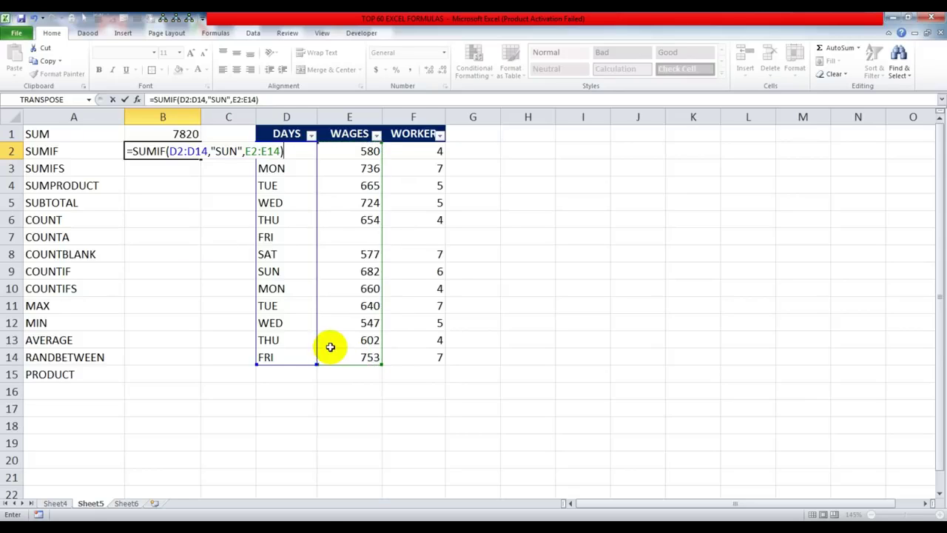
key(Return)
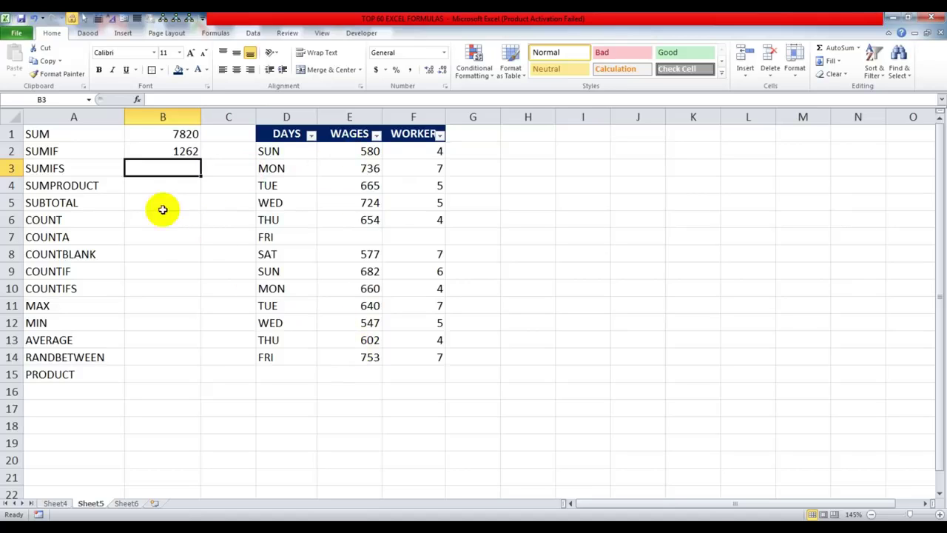
Add up the SUN wages with more than 5 workers in B3 using =SUMIFS(E2:E14,D2:D14,"SUN",F2:F14,">5")
text(=)
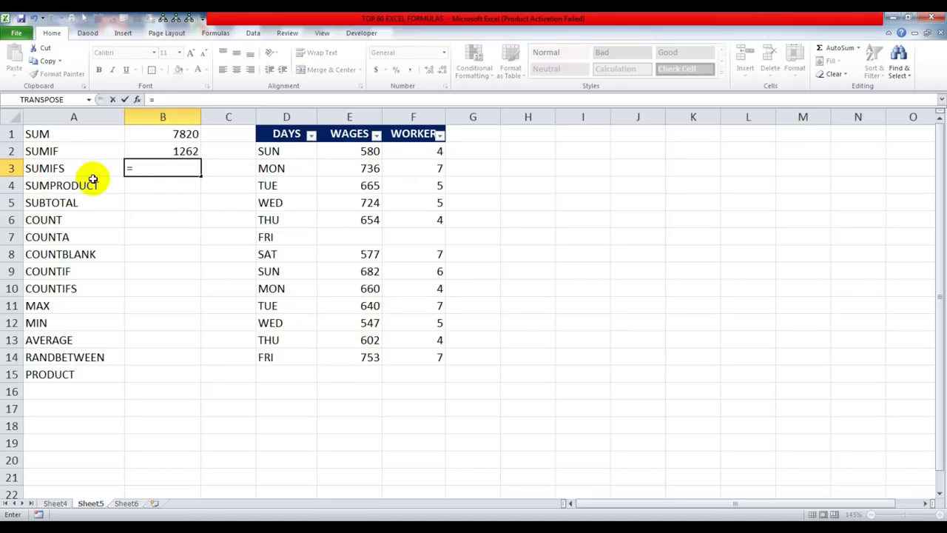
text(SUMIFS()
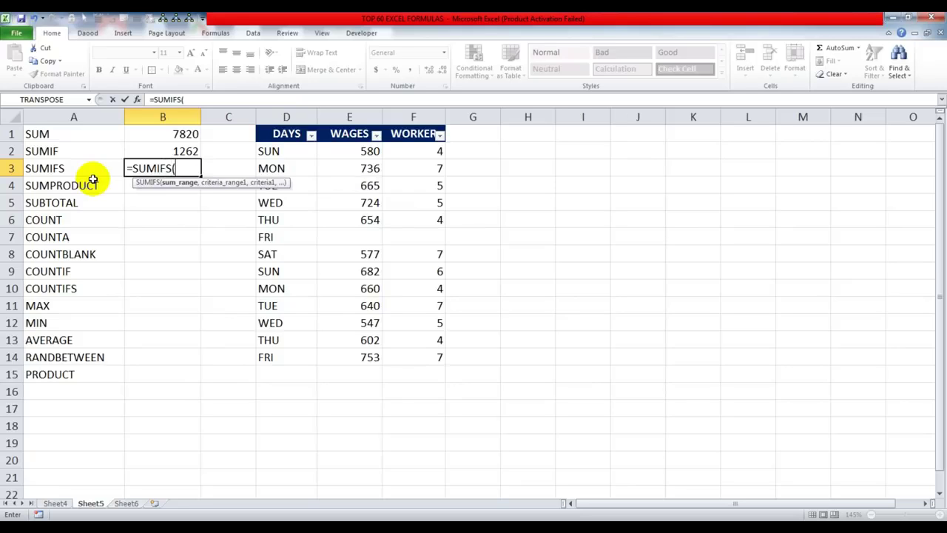
drag(133, 183, 92, 226)
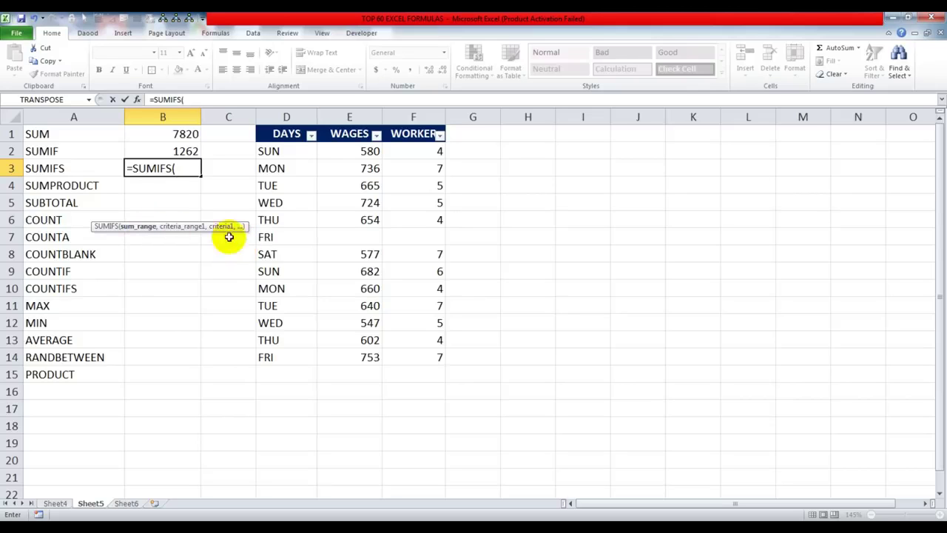
click(367, 151)
drag(368, 152, 362, 353)
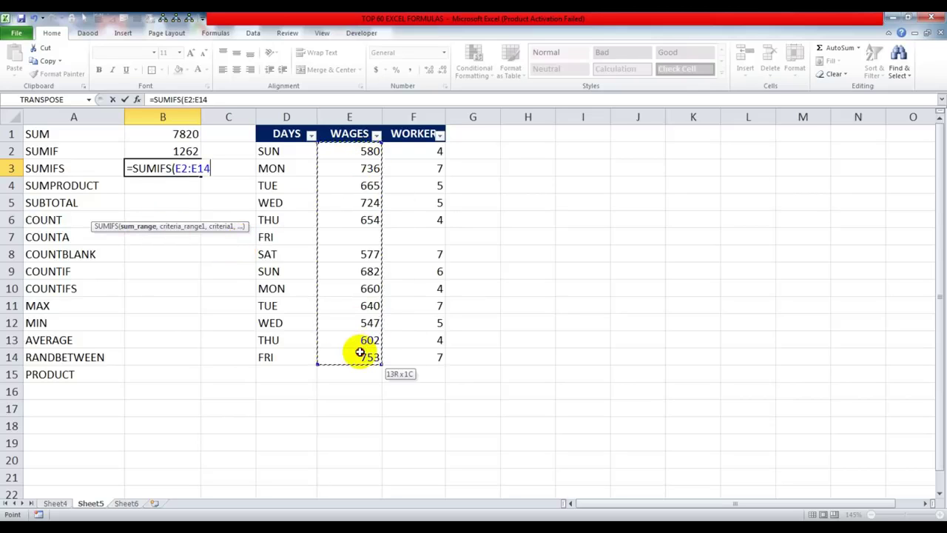
text(,)
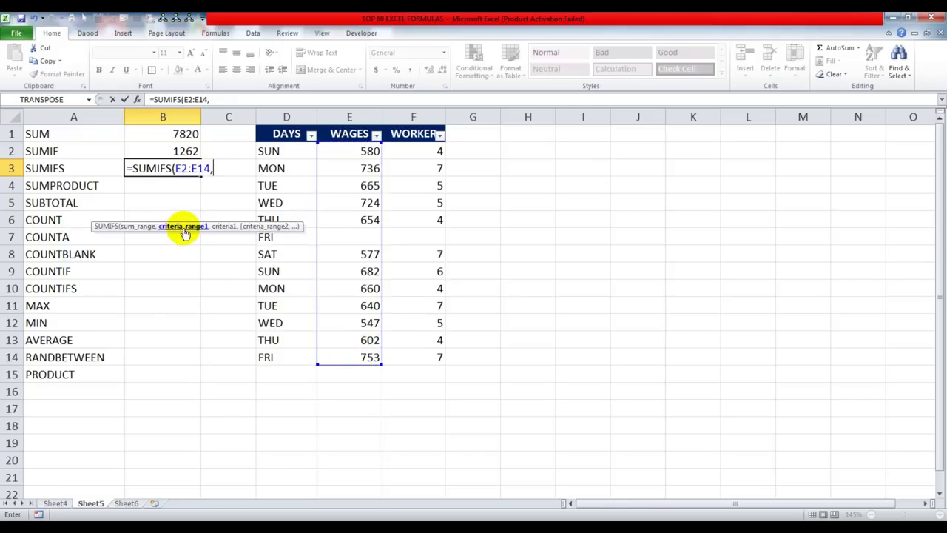
drag(93, 225, 36, 223)
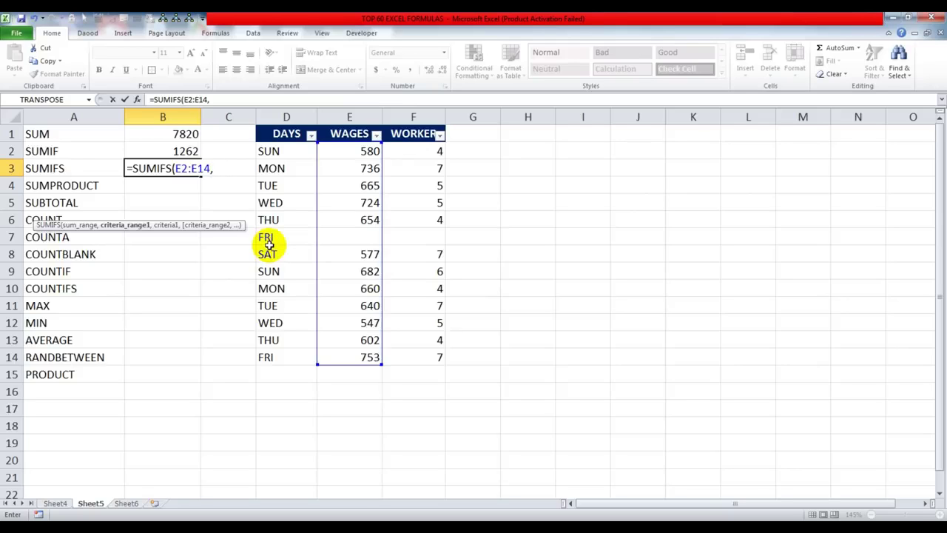
drag(281, 155, 287, 355)
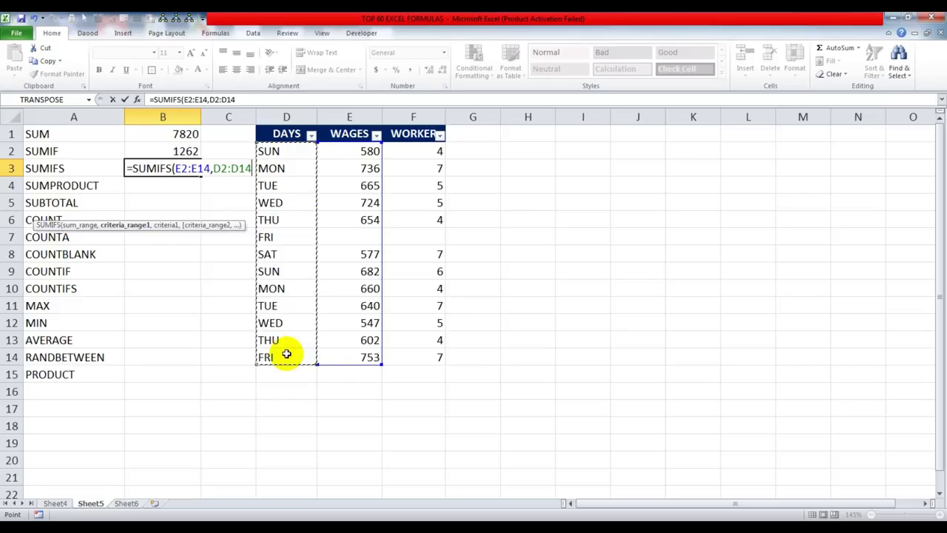
text(,"SU)
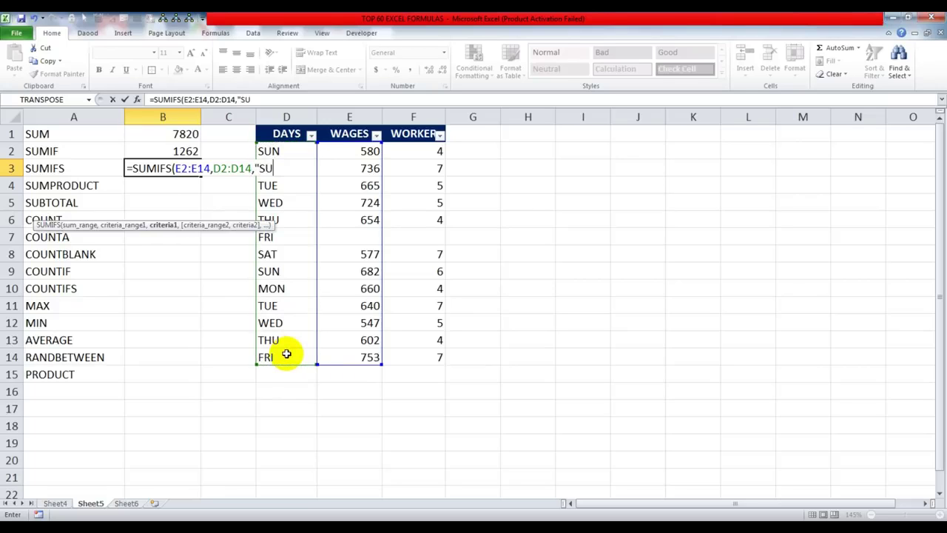
text(N",)
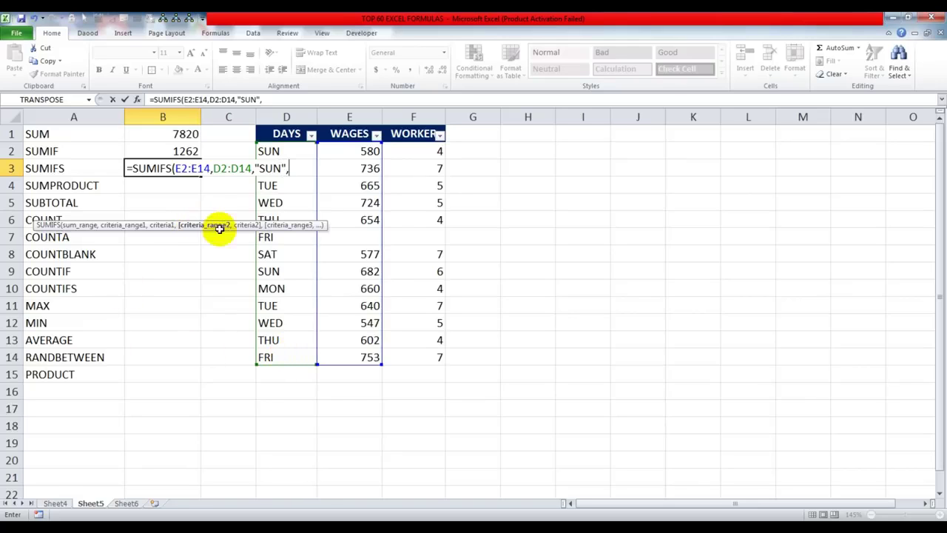
drag(407, 151, 408, 355)
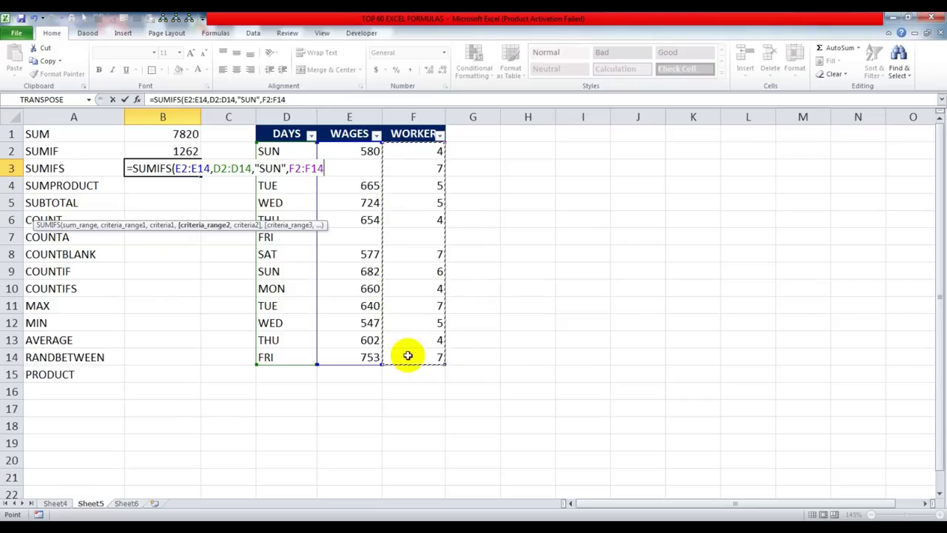
text(,">5)
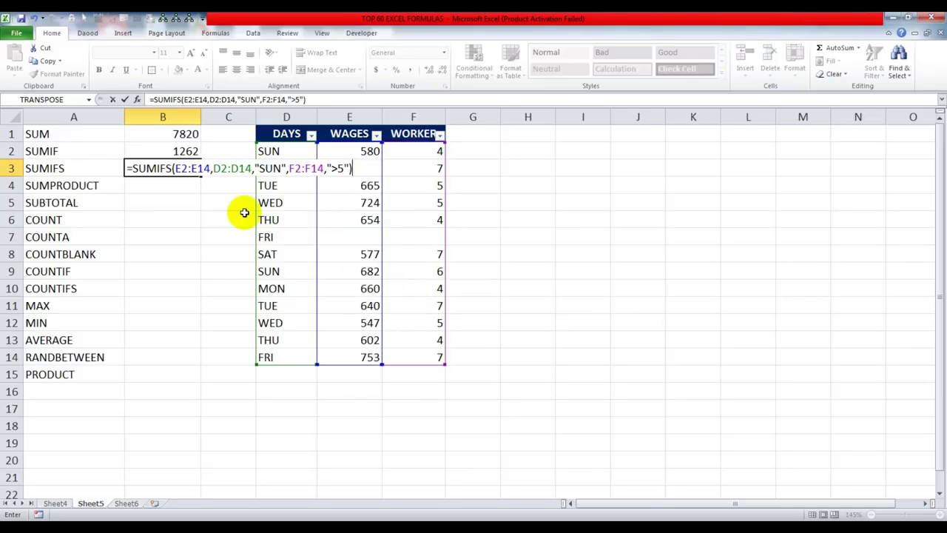
key(Return)
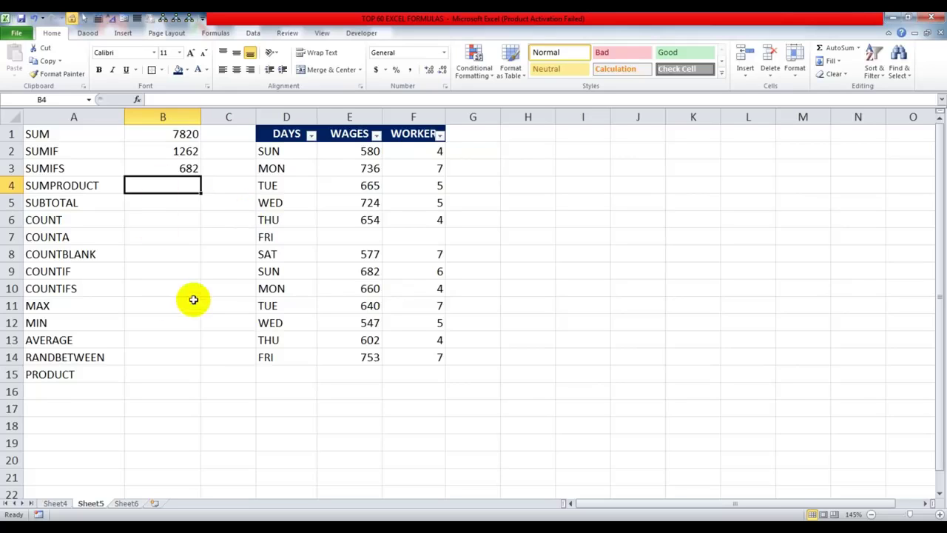
Check the SUMIFS formula against the two SUN rows by setting the worker count in F2 to 6 and restoring it to 4
drag(280, 152, 414, 150)
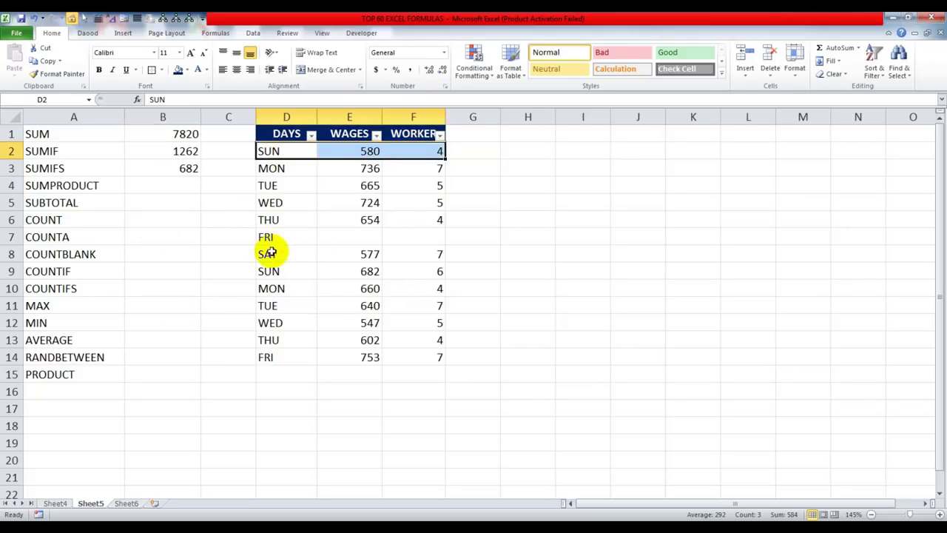
drag(268, 270, 440, 270)
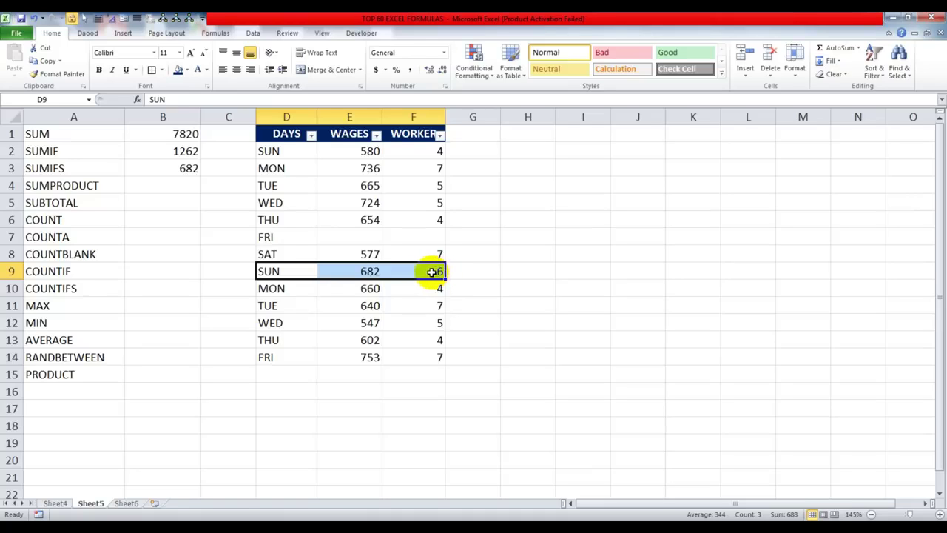
click(355, 271)
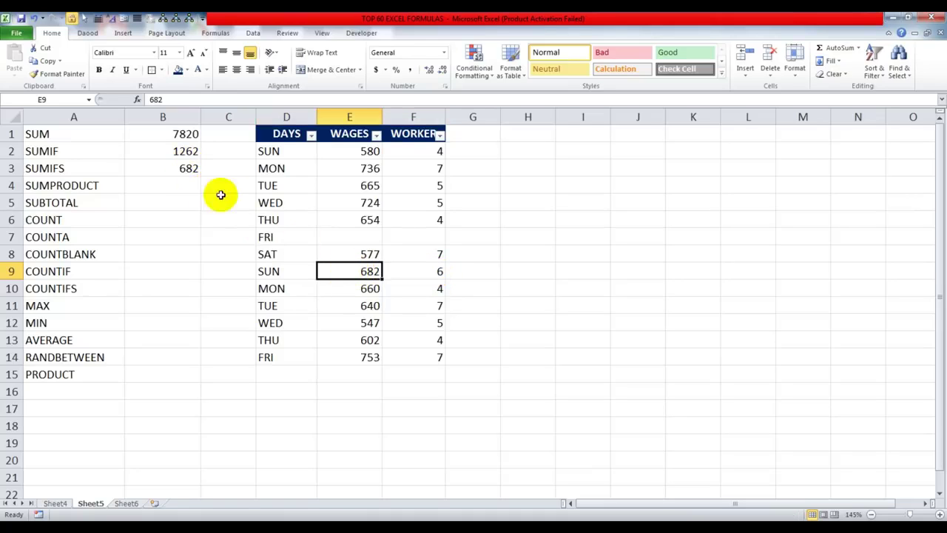
click(185, 168)
click(426, 150)
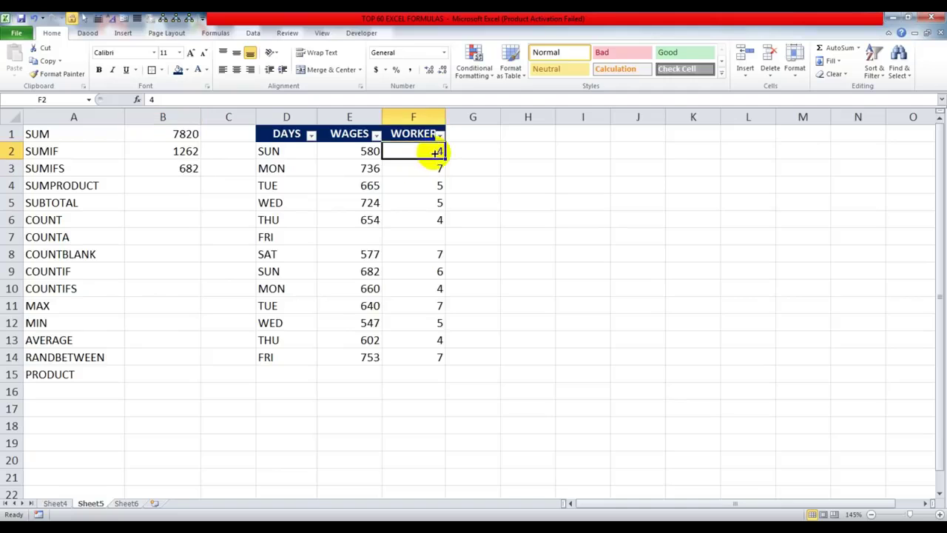
text(6)
key(Return)
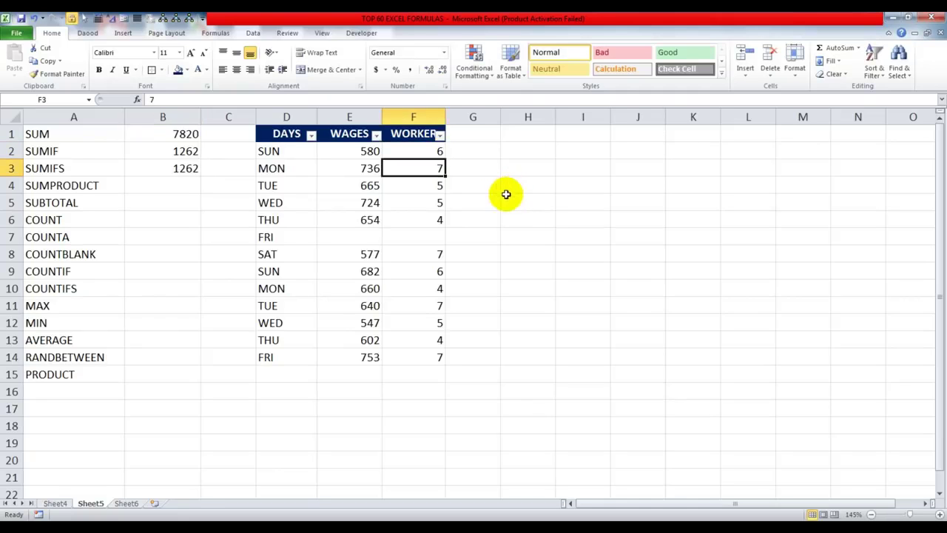
click(427, 154)
text(4)
key(Return)
Multiply wages by workers and total the products in B4 with =SUMPRODUCT(E2:E14,F2:F14)
click(178, 186)
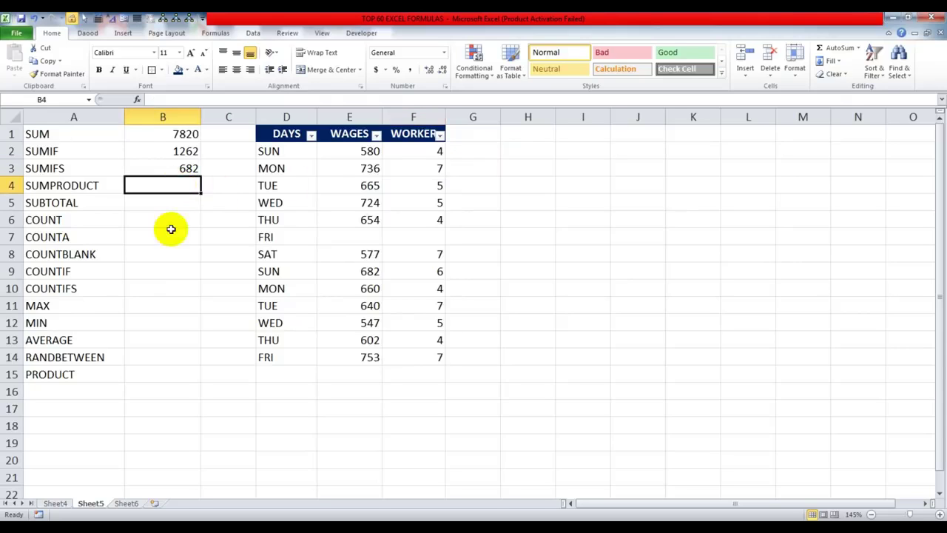
text(=)
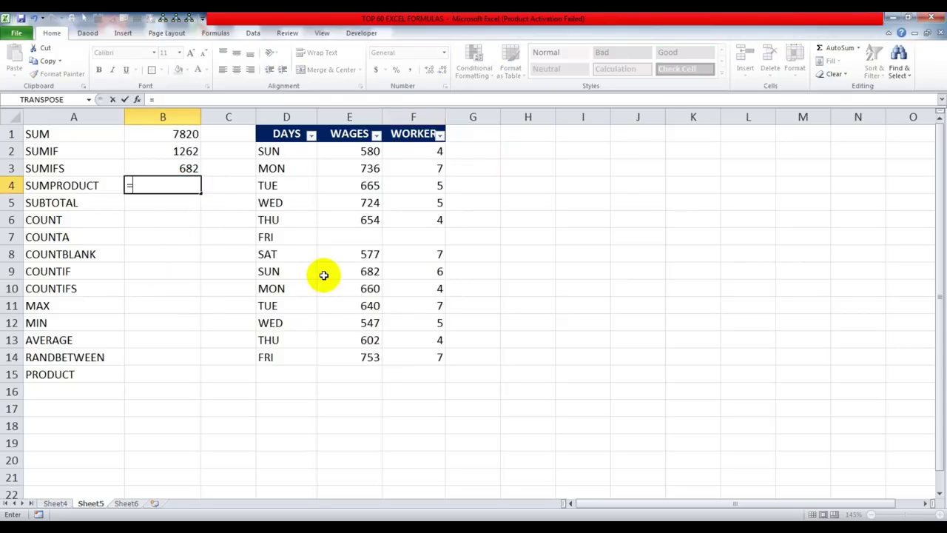
text(SUMPRO)
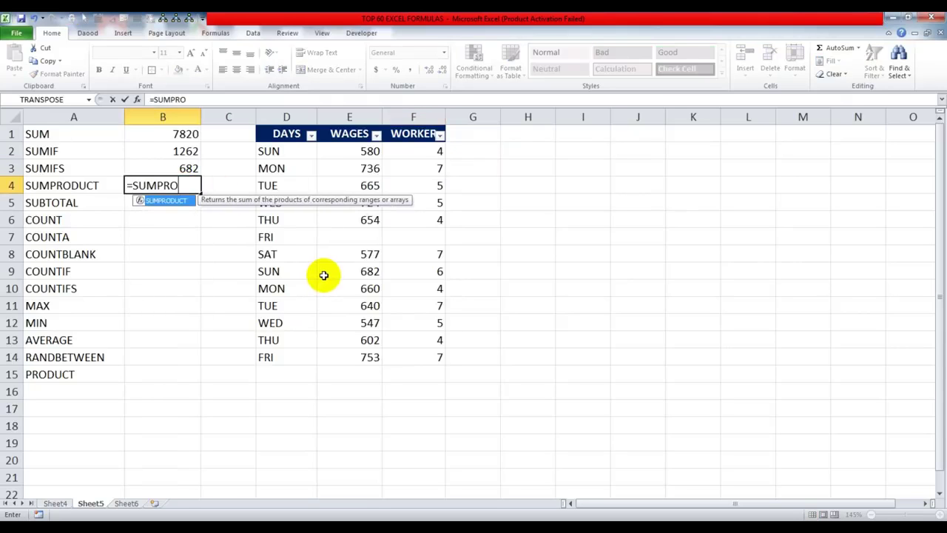
key(Tab)
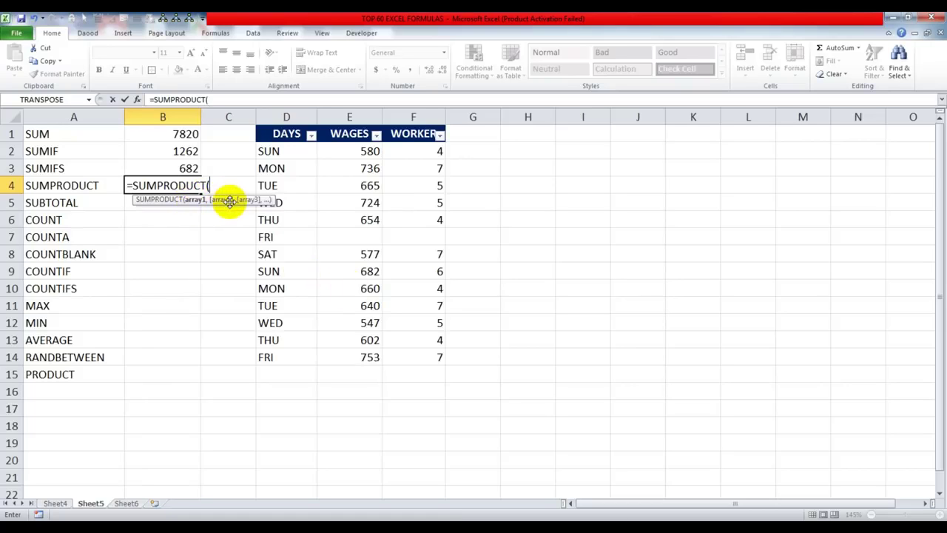
drag(353, 151, 359, 360)
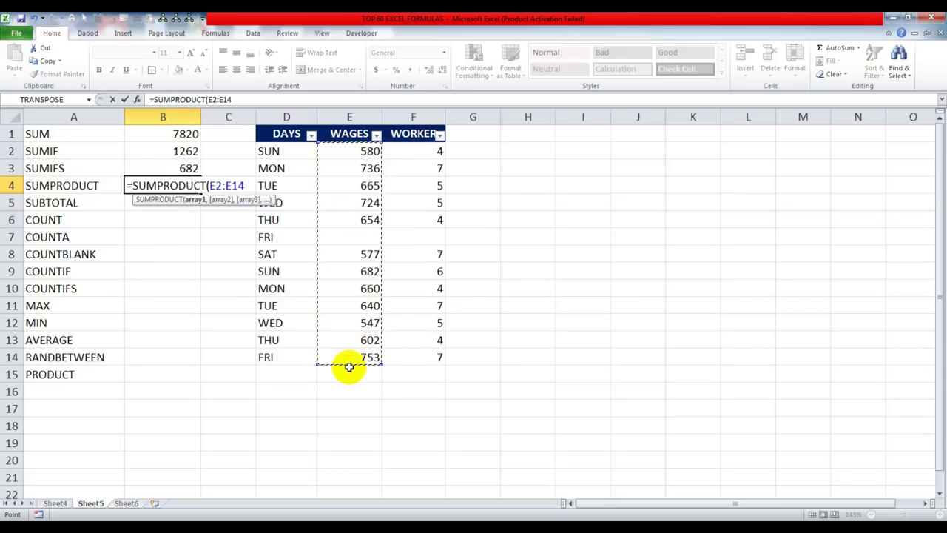
text(,)
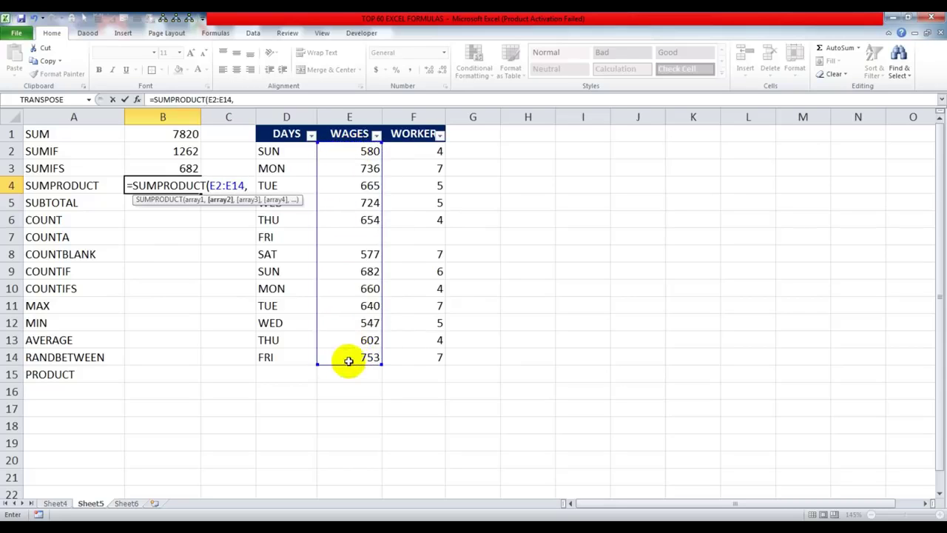
drag(422, 145, 409, 360)
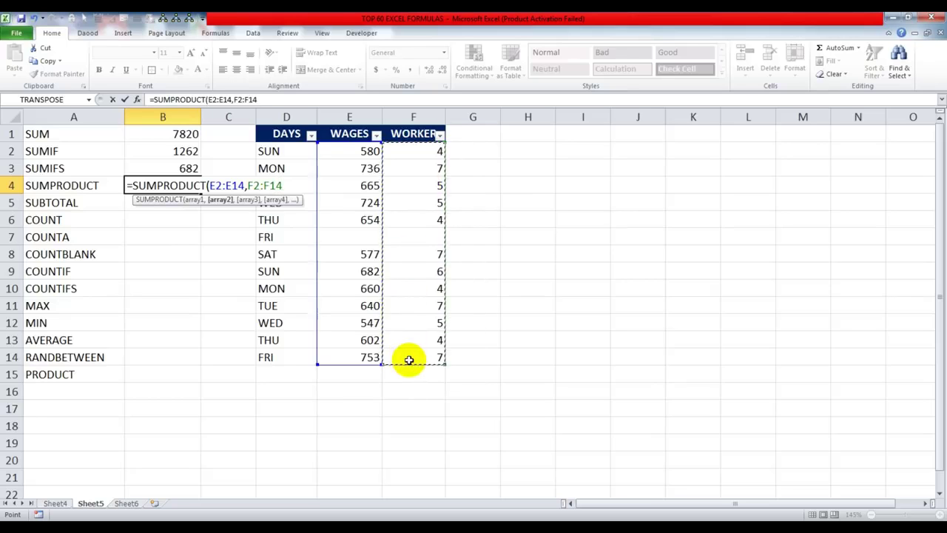
key(Return)
key(Up)
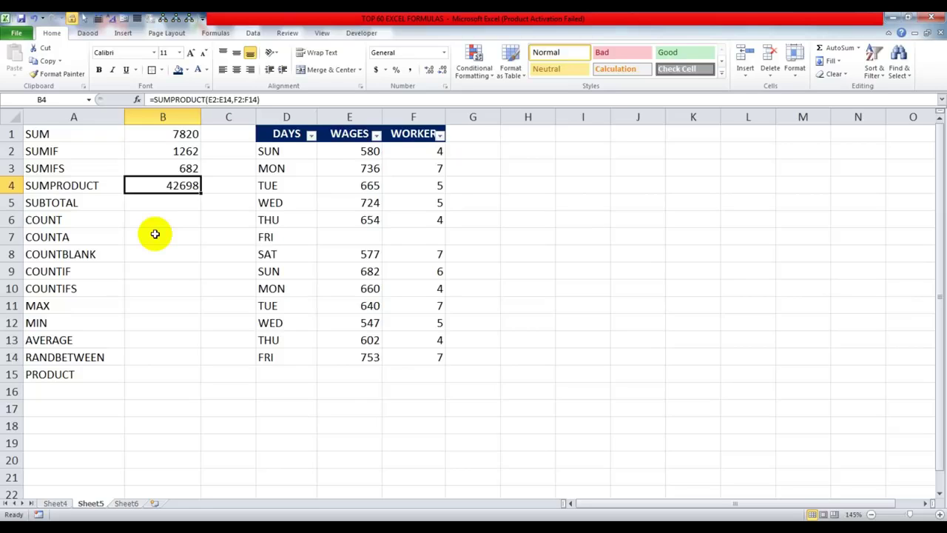
Remove the filter from the DAYS, WAGES and WORKER headers in D1:F1
click(169, 205)
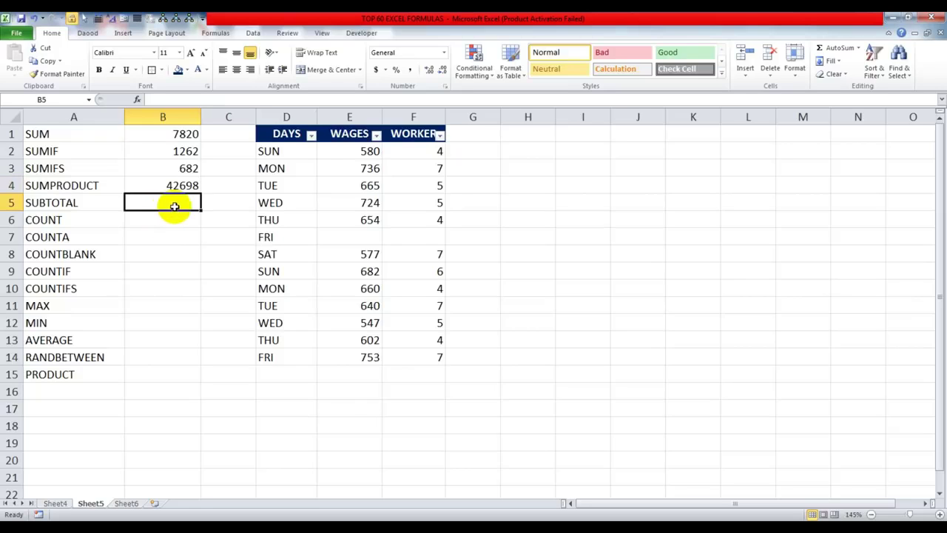
drag(296, 133, 423, 133)
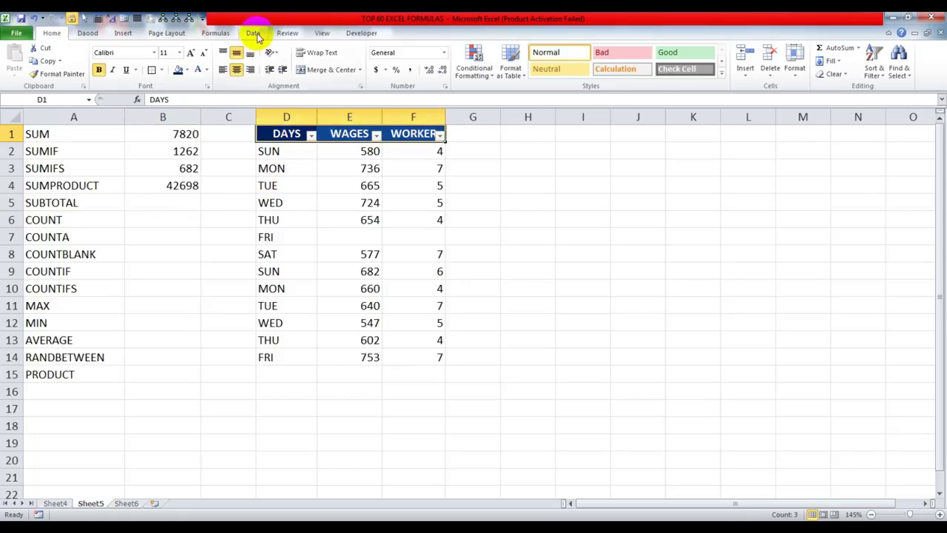
click(216, 33)
click(253, 33)
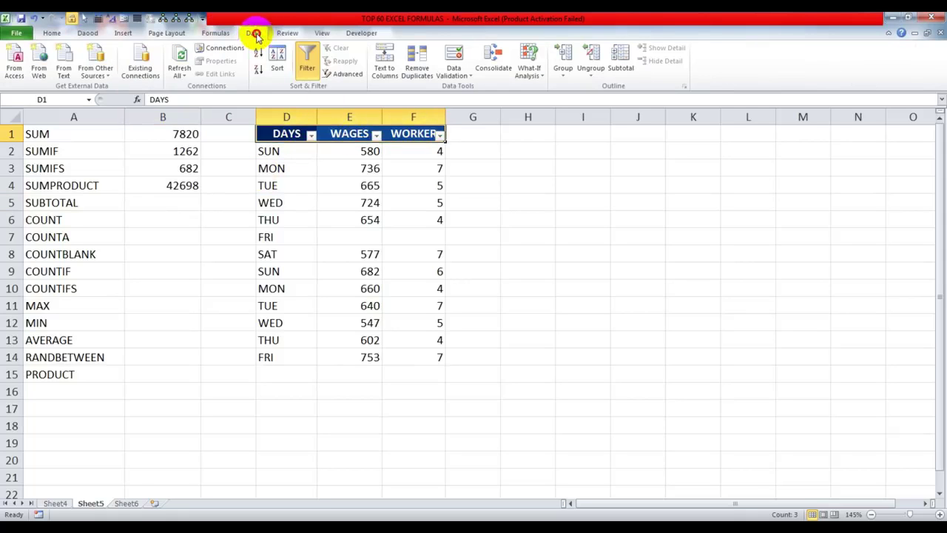
click(307, 63)
click(511, 238)
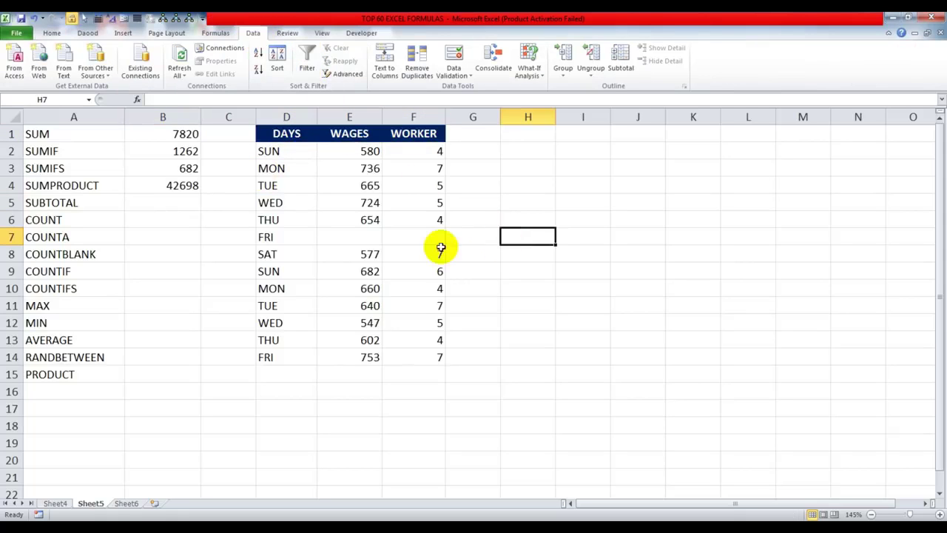
Review the SUM formula in B1 and reapply the filter to the table headers in D1:F1
click(182, 200)
click(183, 133)
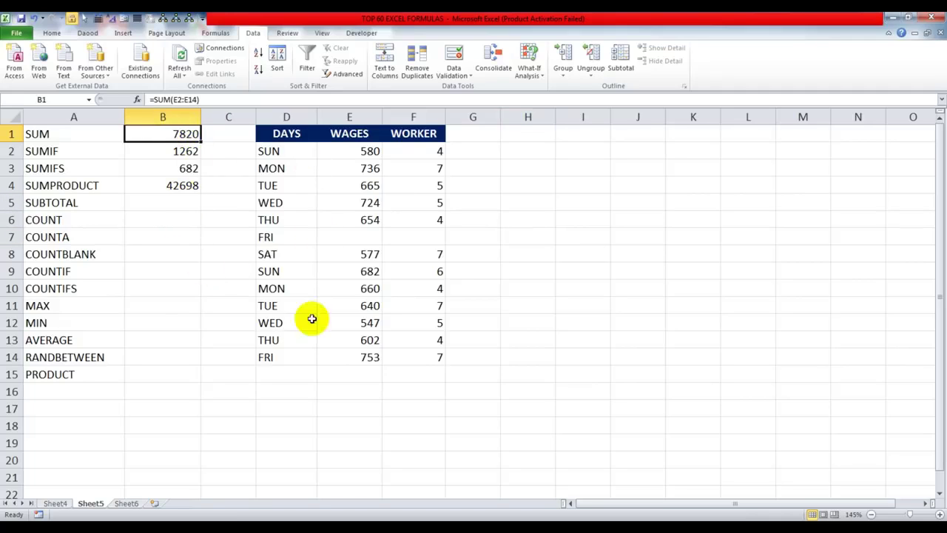
drag(288, 135, 422, 136)
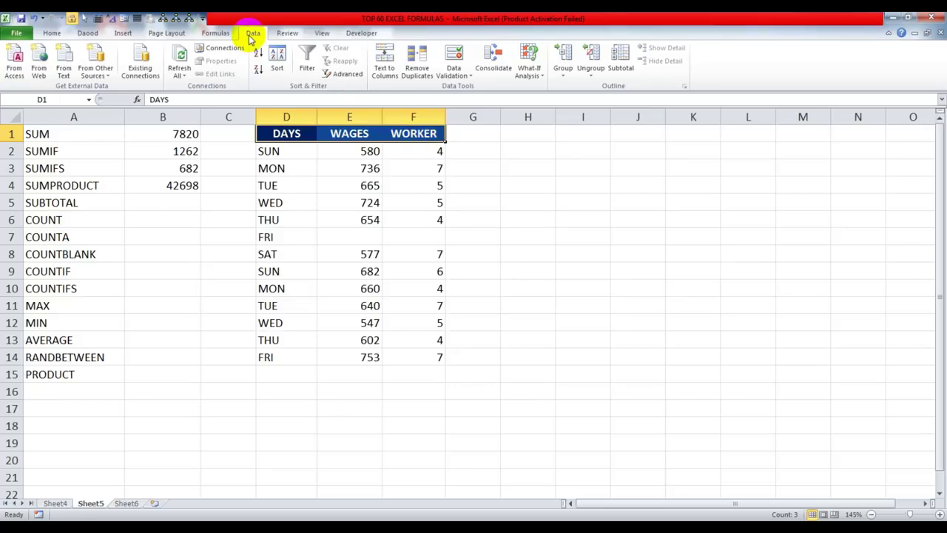
click(308, 59)
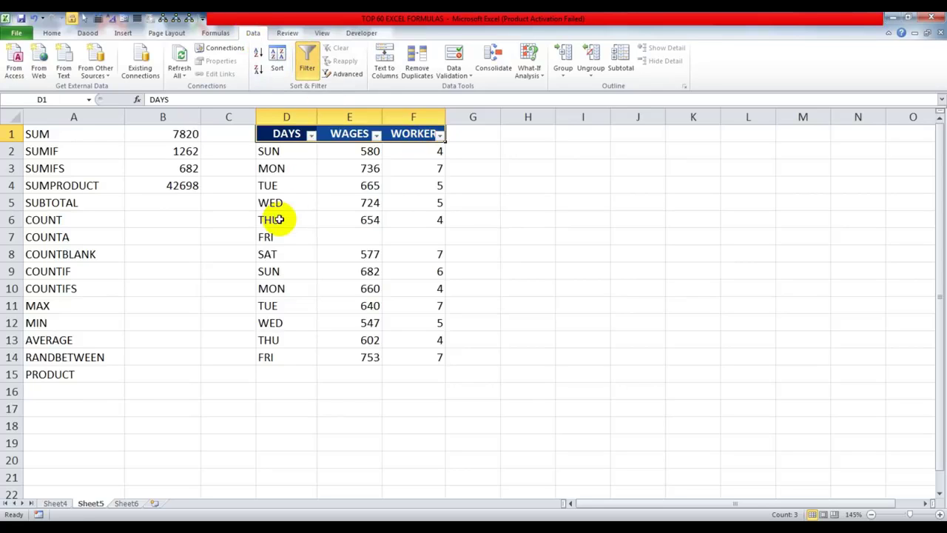
Exclude FRI with the DAYS filter to check the SUM result in B1, and clear the filter
click(311, 134)
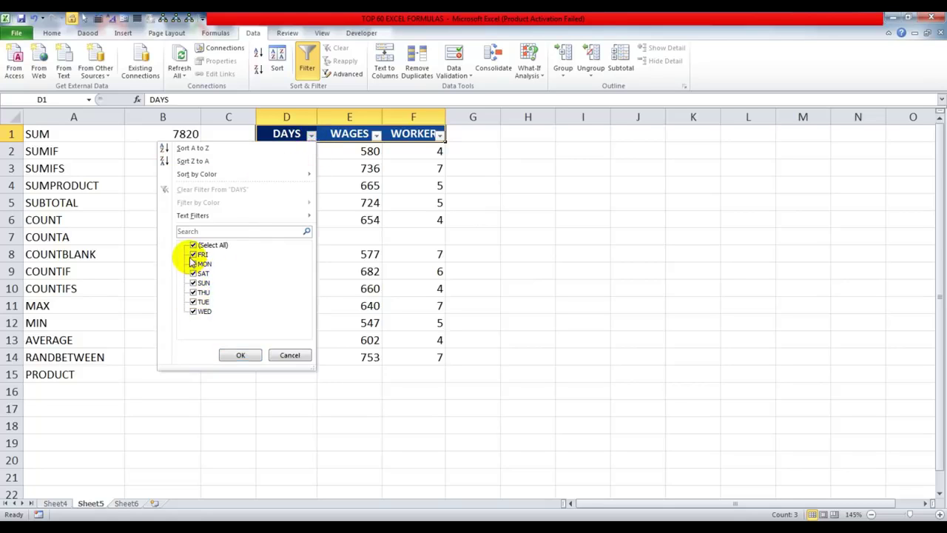
click(230, 354)
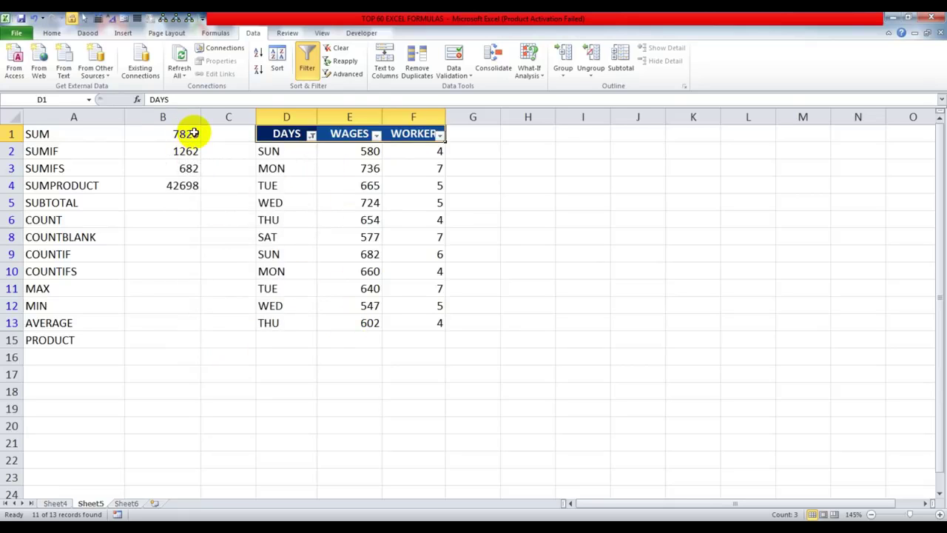
click(312, 138)
click(262, 188)
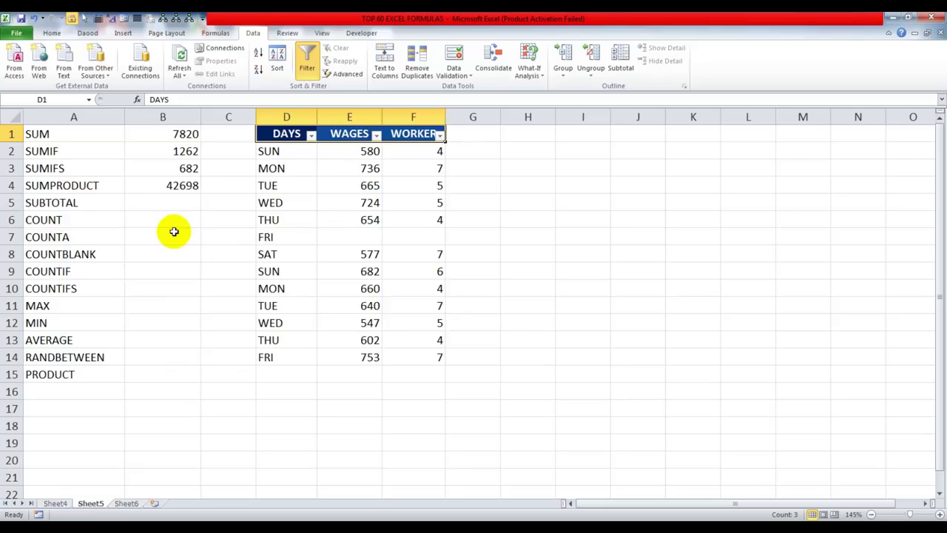
Total the visible wages in B5 with =SUBTOTAL(9,E2:E14)
click(173, 203)
text(=)
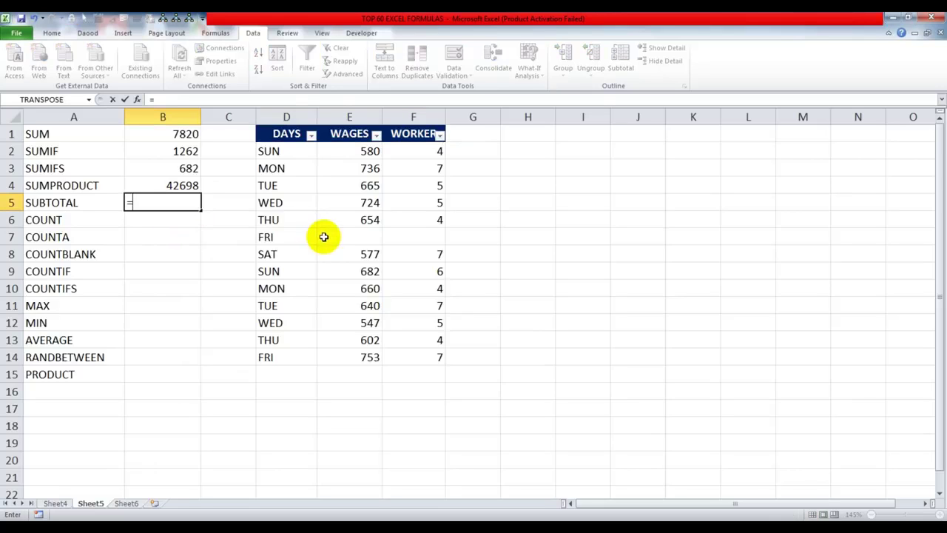
text(SUBOT)
key(BackSpace)
text(TO)
key(Tab)
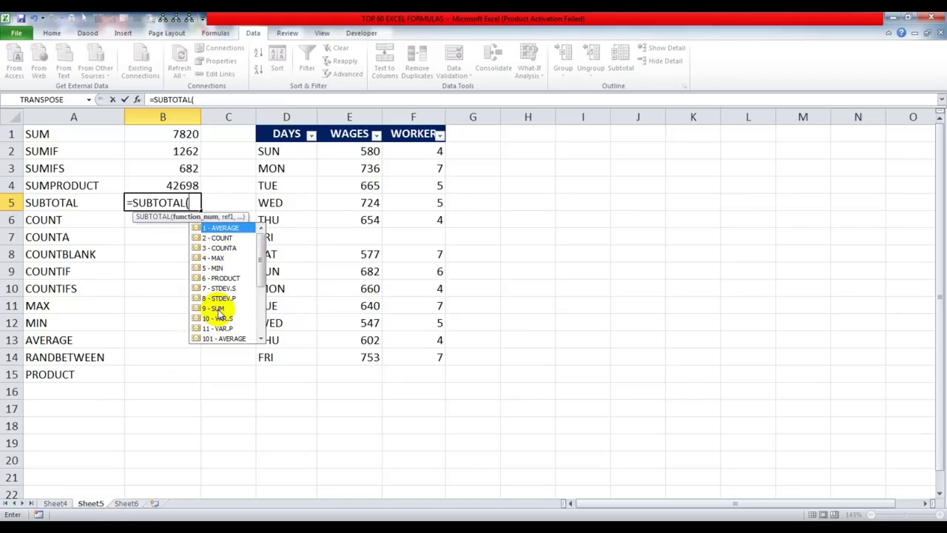
text(,)
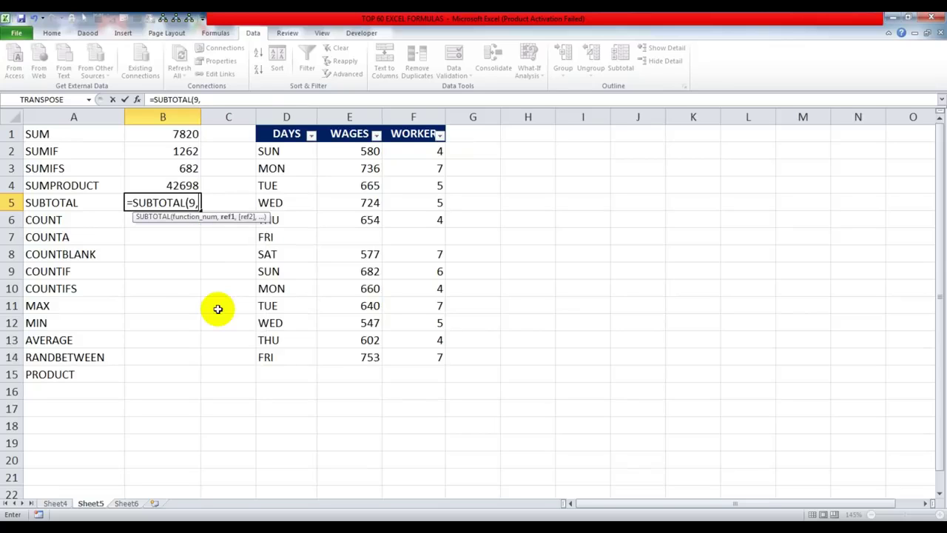
drag(350, 152, 342, 353)
key(Return)
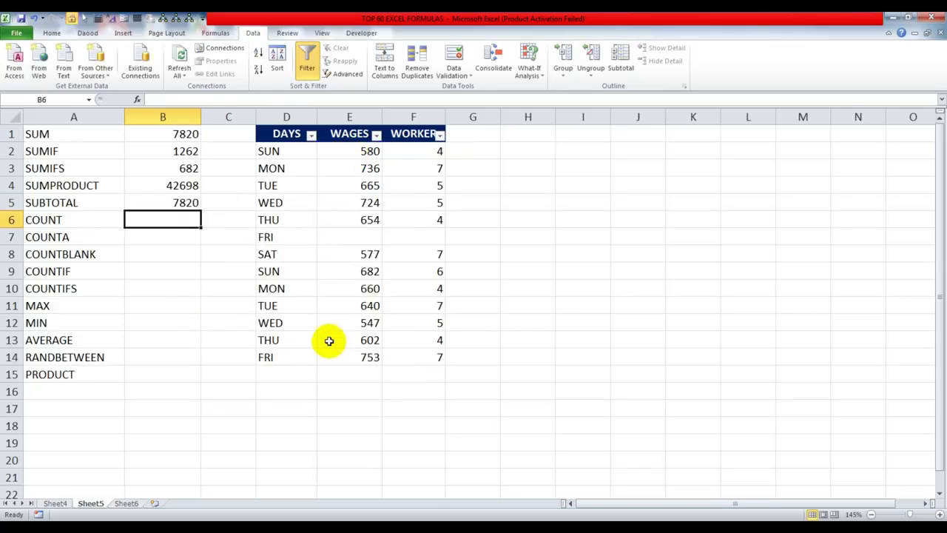
Compare SUM in B1 with SUBTOTAL in B5 before and after filtering FRI out of DAYS, and clear the filter
click(177, 135)
click(187, 206)
click(183, 137)
click(182, 200)
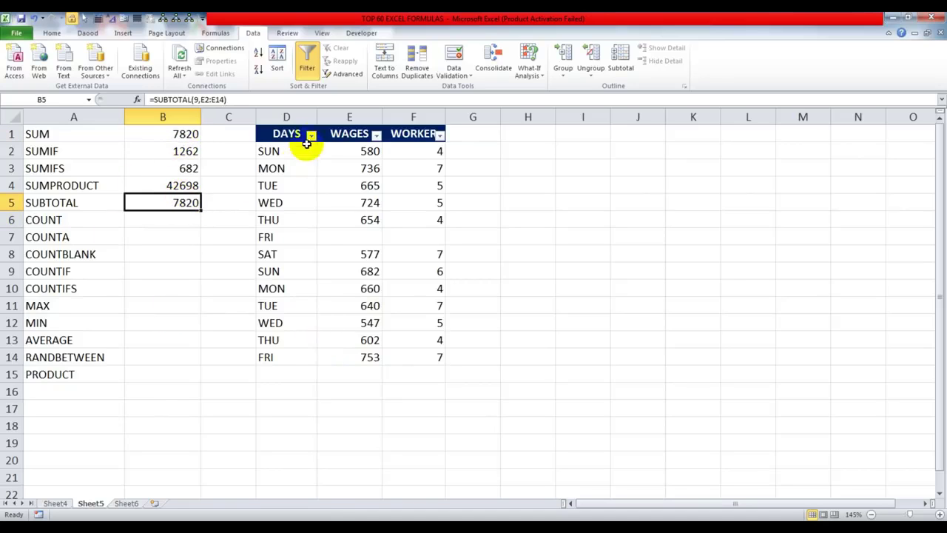
click(311, 134)
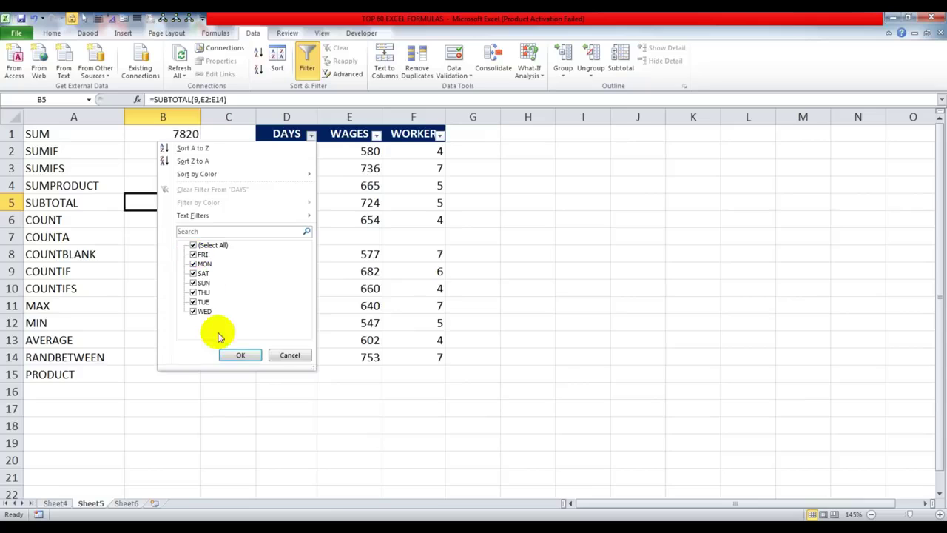
click(195, 254)
click(230, 356)
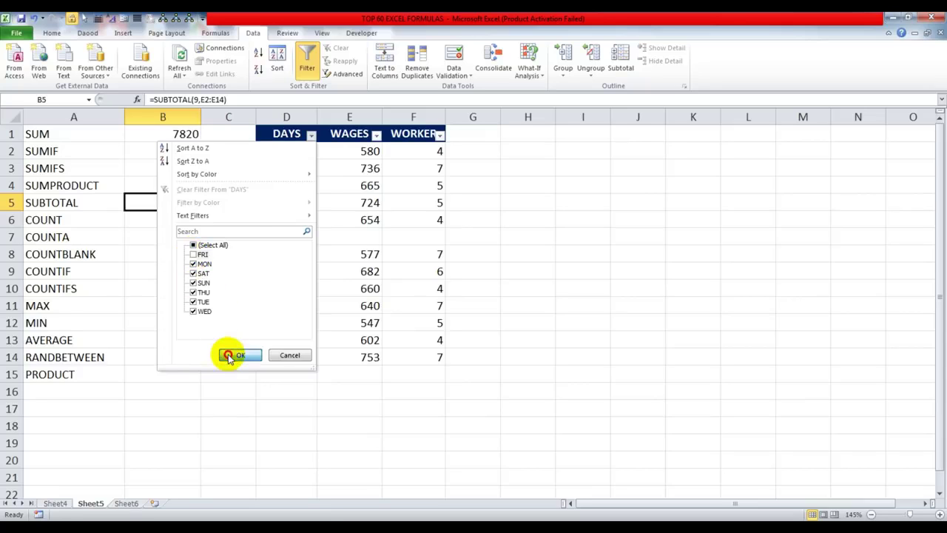
click(186, 134)
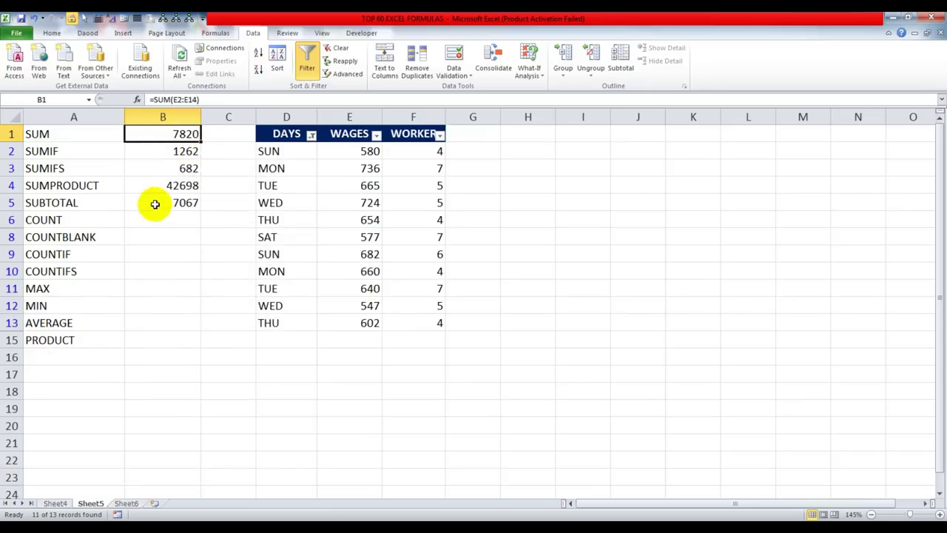
click(182, 203)
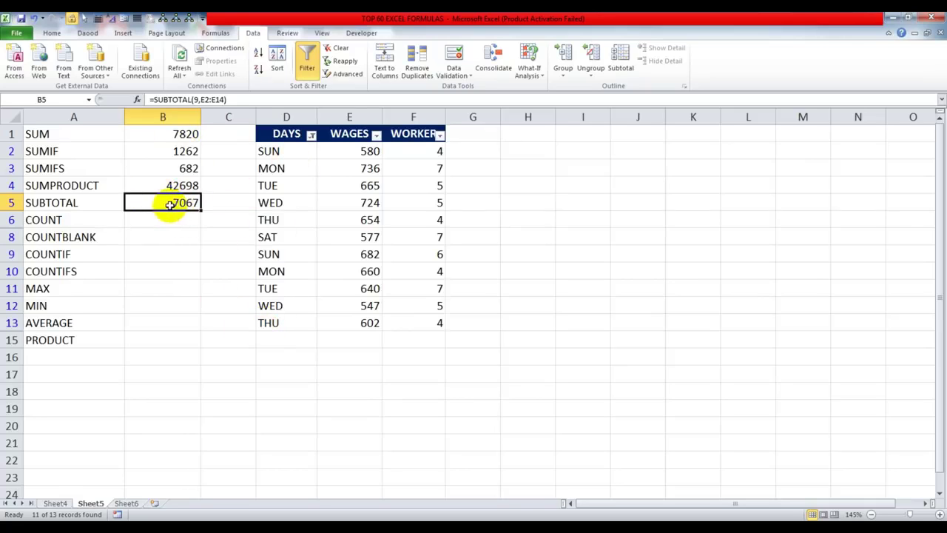
click(311, 135)
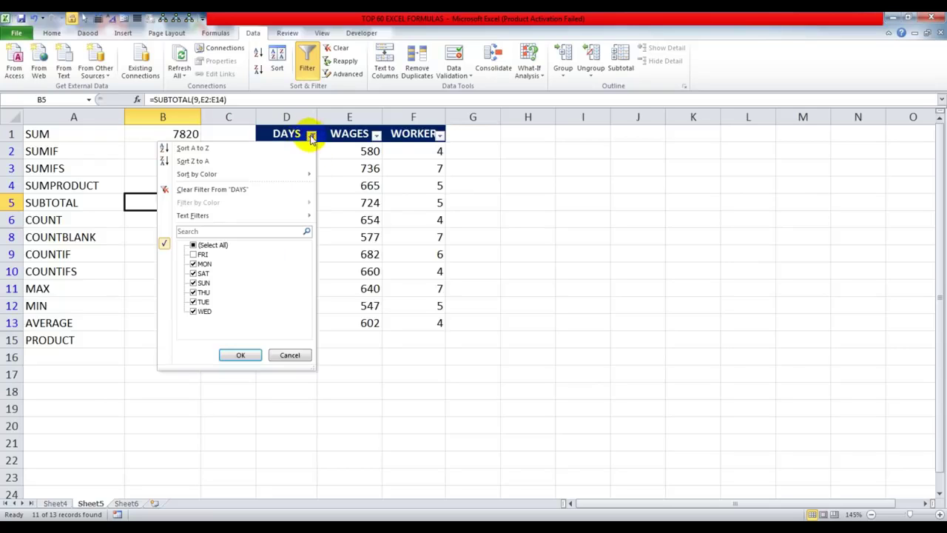
click(243, 188)
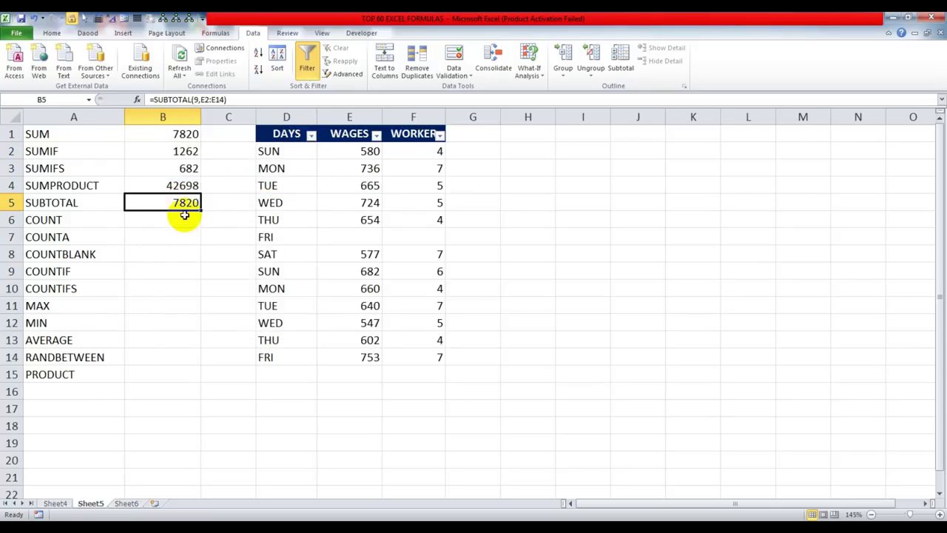
Count the numeric entries in the DAYS column in B6 with =COUNT(D2:D14)
click(181, 217)
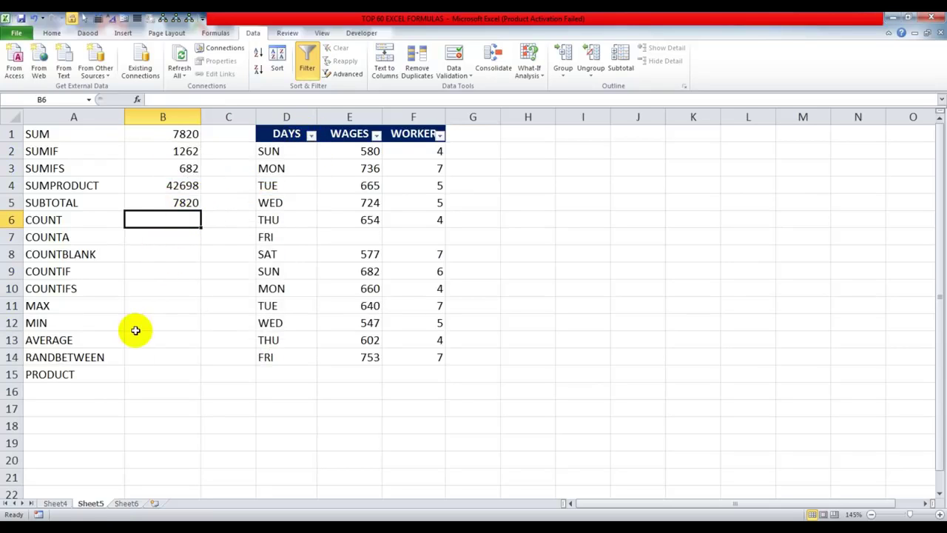
click(166, 239)
click(170, 219)
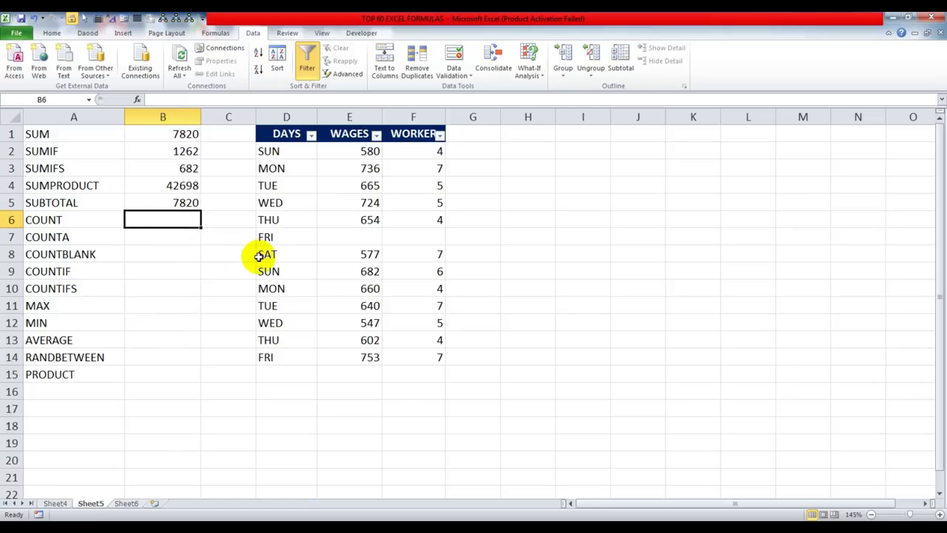
text(=COUNT)
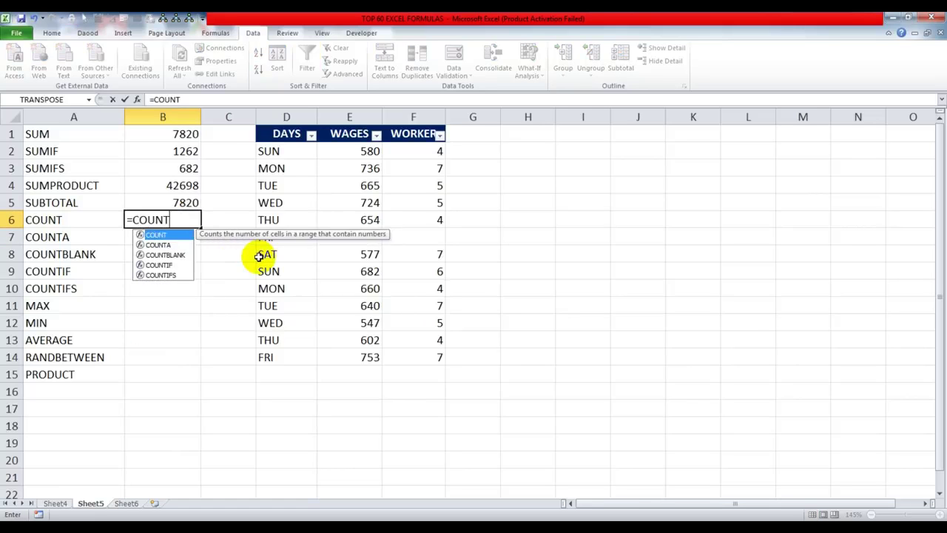
text(()
drag(311, 153, 287, 353)
key(Return)
Change the COUNT formula in B6 to count the numeric WAGES entries in E2:E14, and check the result against that column
click(187, 222)
double_click(187, 222)
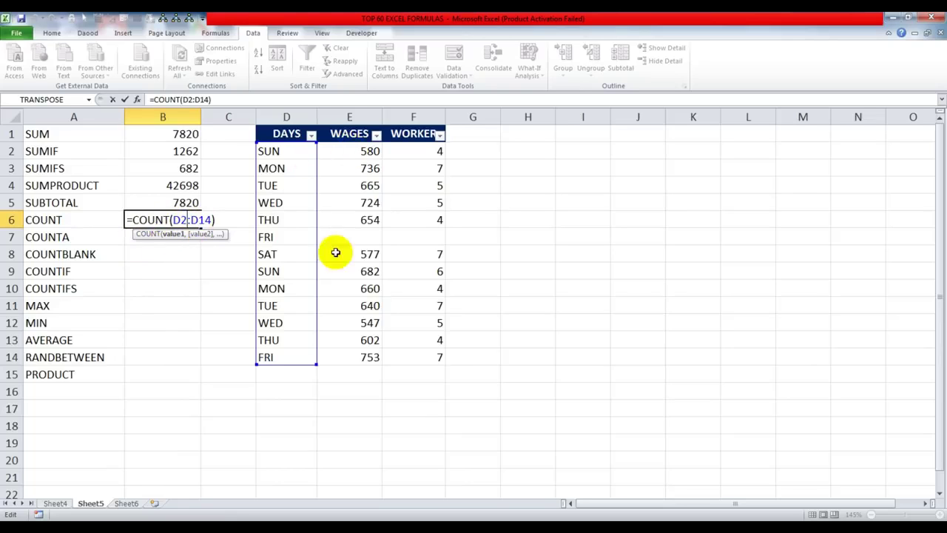
drag(175, 219, 232, 217)
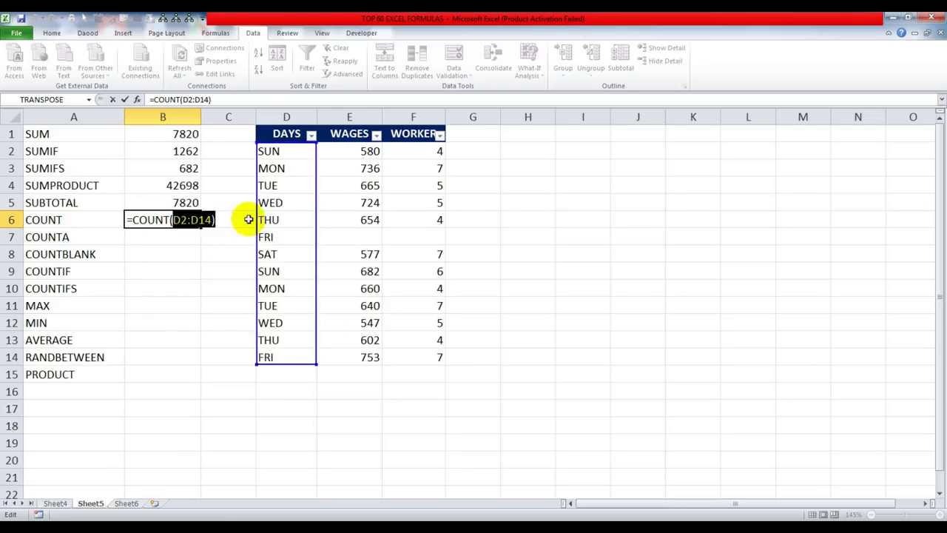
drag(351, 152, 336, 357)
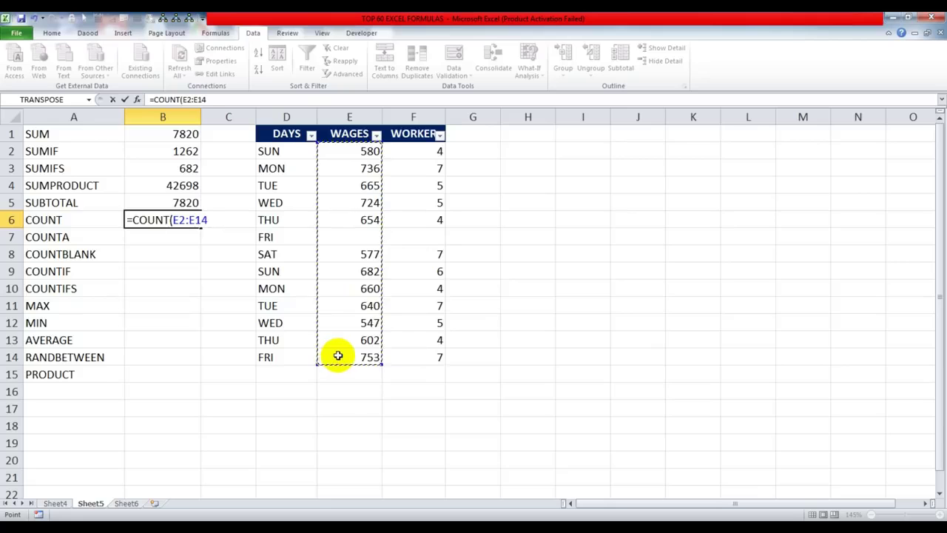
key(Return)
drag(338, 151, 333, 370)
click(174, 226)
Count the non-empty cells of the DAYS column in B7 with COUNTA over D2:D14
key(Down)
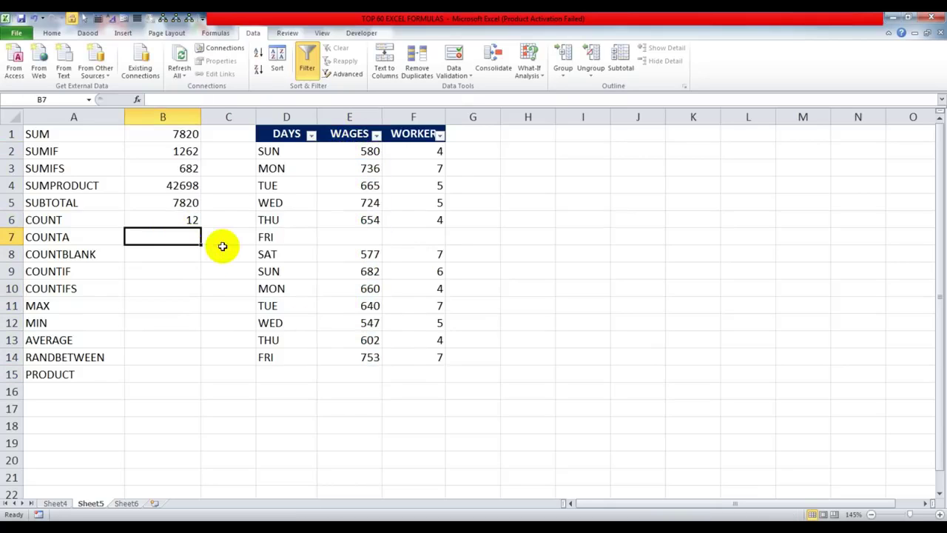
text(=COUNTA()
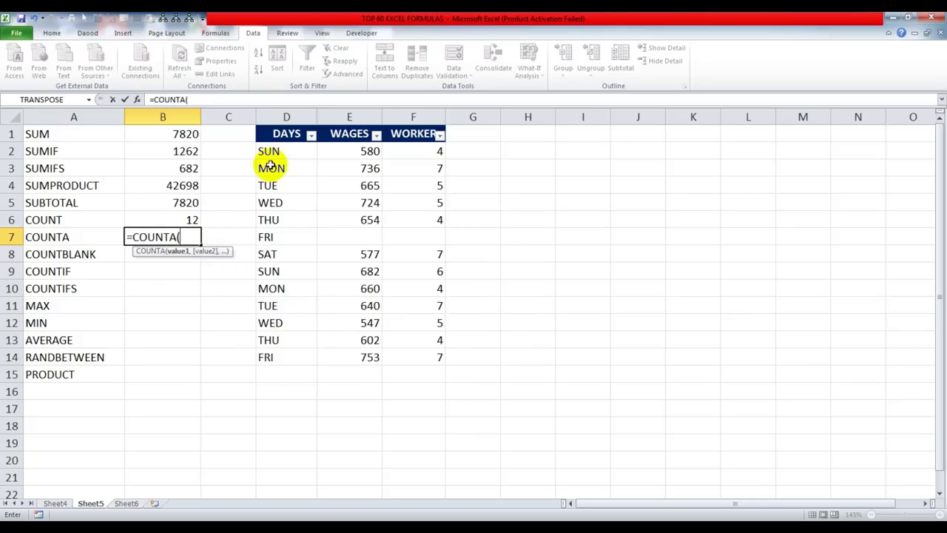
drag(271, 157, 279, 351)
key(Return)
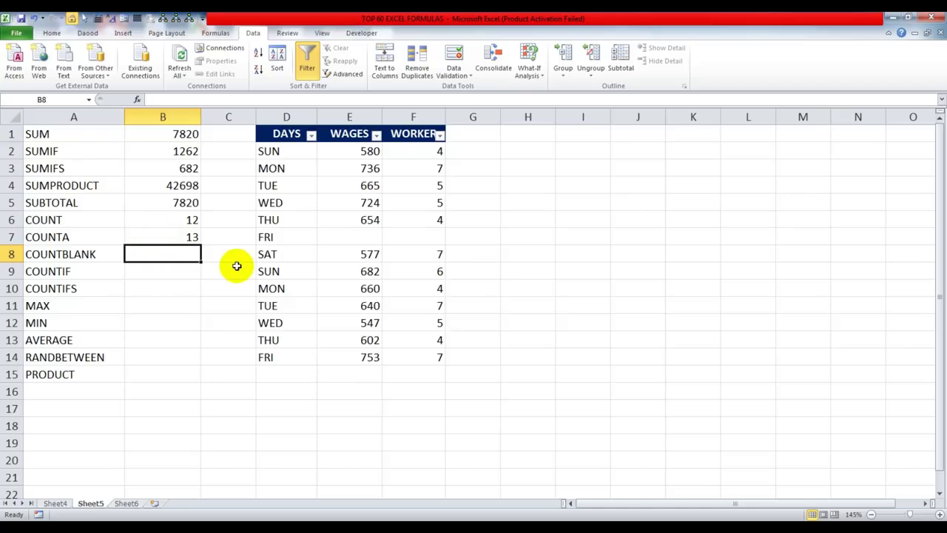
Count the empty WAGES cells in B8 with COUNTBLANK over E2:E14, and check the blank FRI wage in E7
text(=COUNTB)
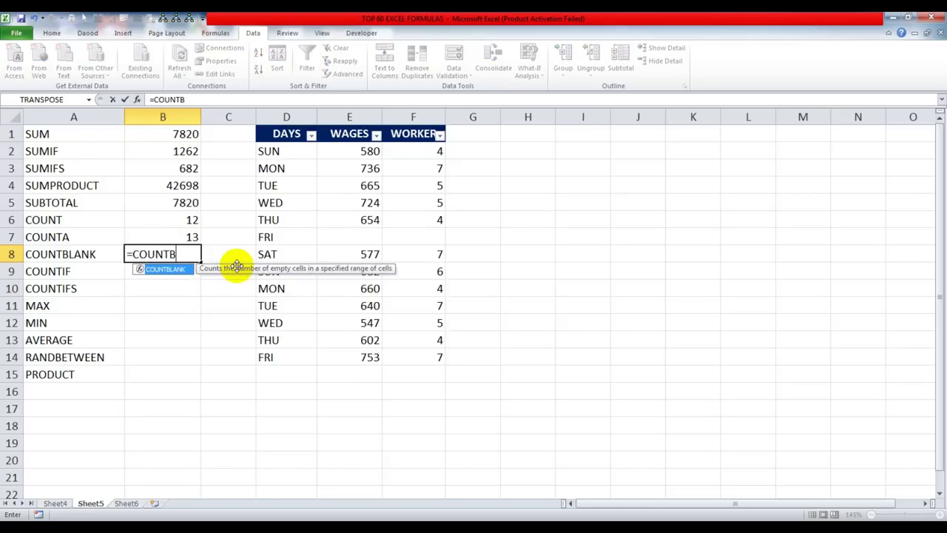
key(Tab)
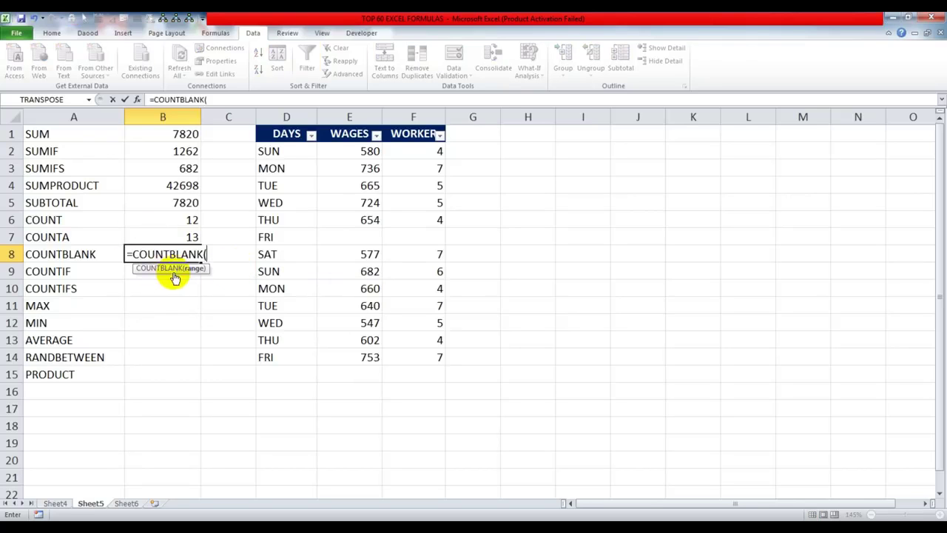
drag(370, 152, 351, 361)
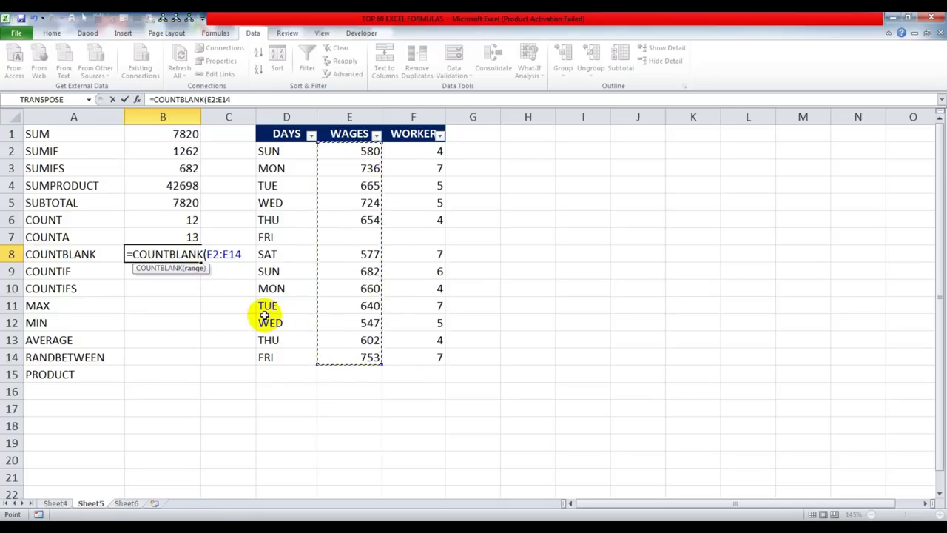
key(Return)
key(Up)
click(370, 232)
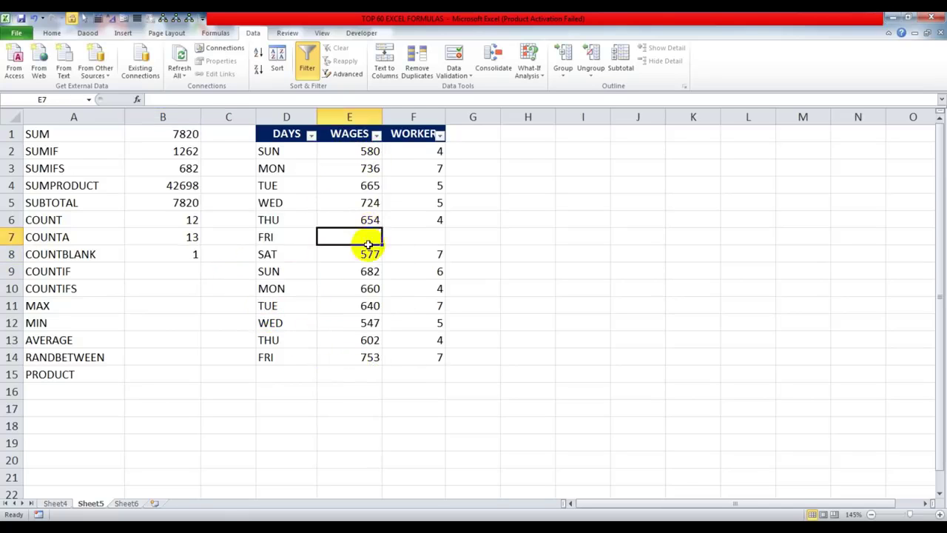
Count the SUN entries in B9 with =COUNTIF(D2:D14,"SUN"), and check the result against the DAYS column
click(185, 274)
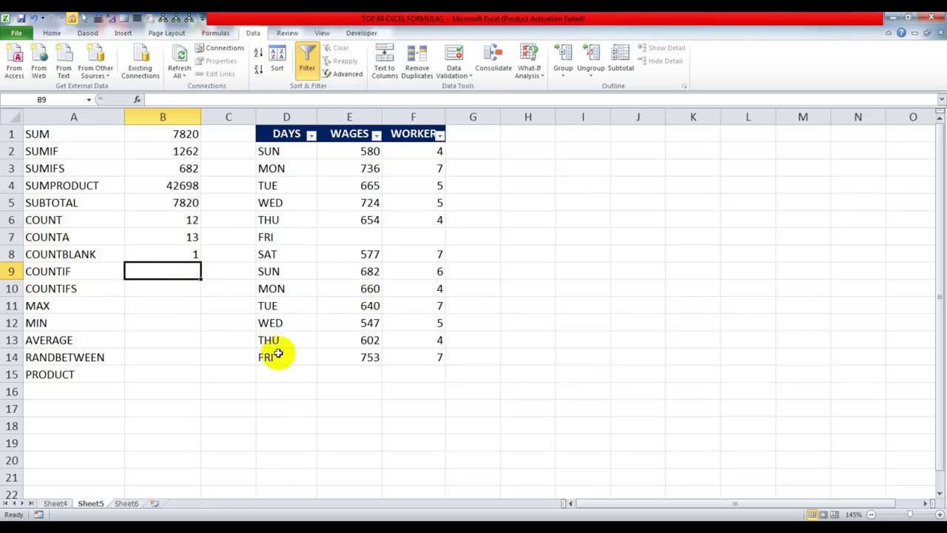
text(=)
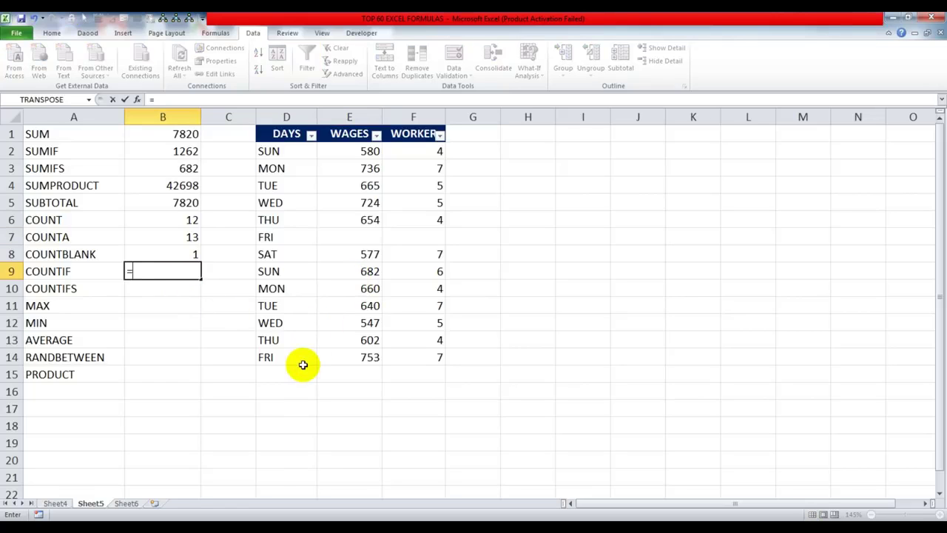
text(COUNTIF()
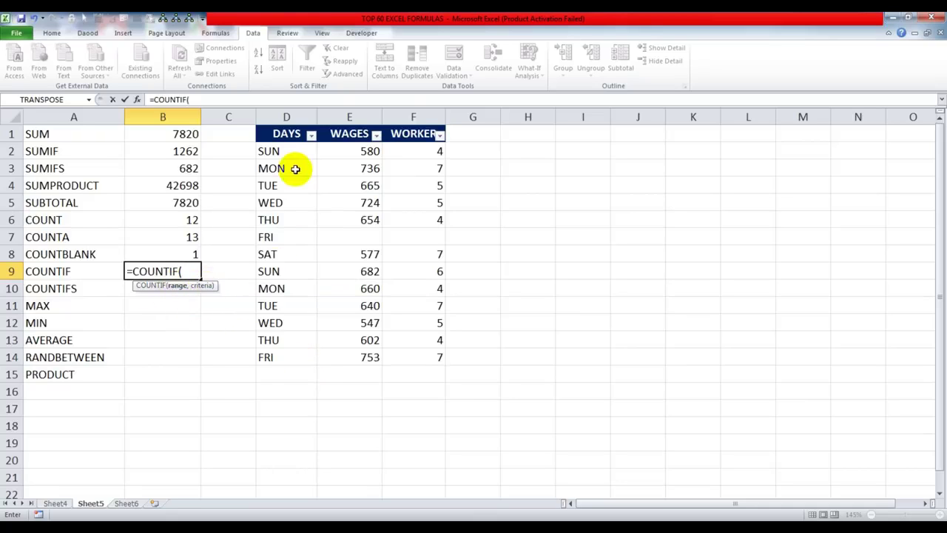
drag(277, 153, 286, 358)
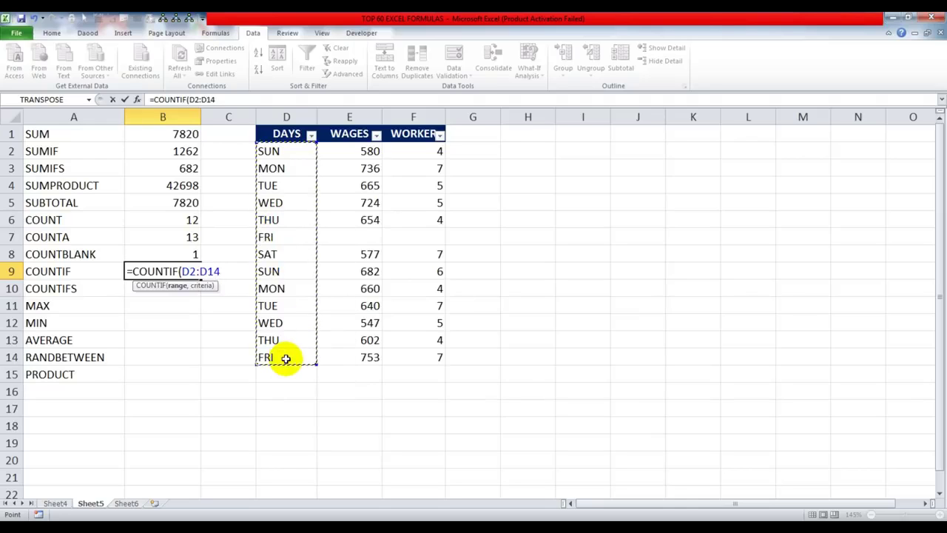
text(,"SUN)
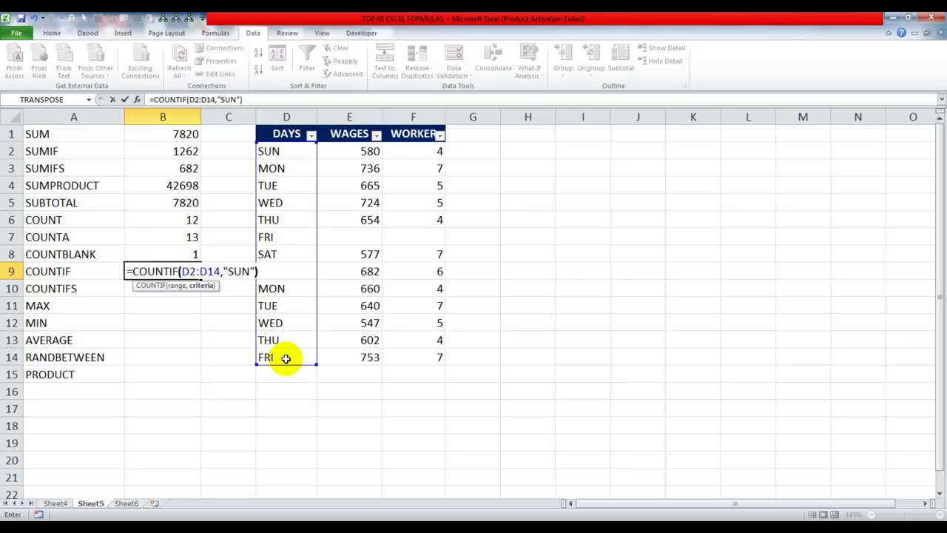
key(Return)
click(180, 271)
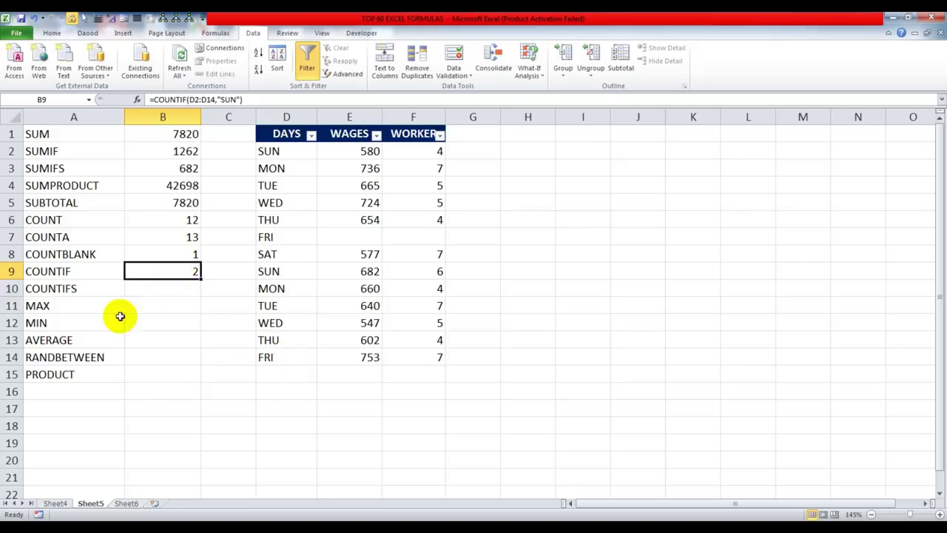
drag(287, 151, 277, 349)
Start a COUNTIFS formula in B10 with D2:D14 matching "SUN" and E2:E14 as the second criteria range
click(184, 290)
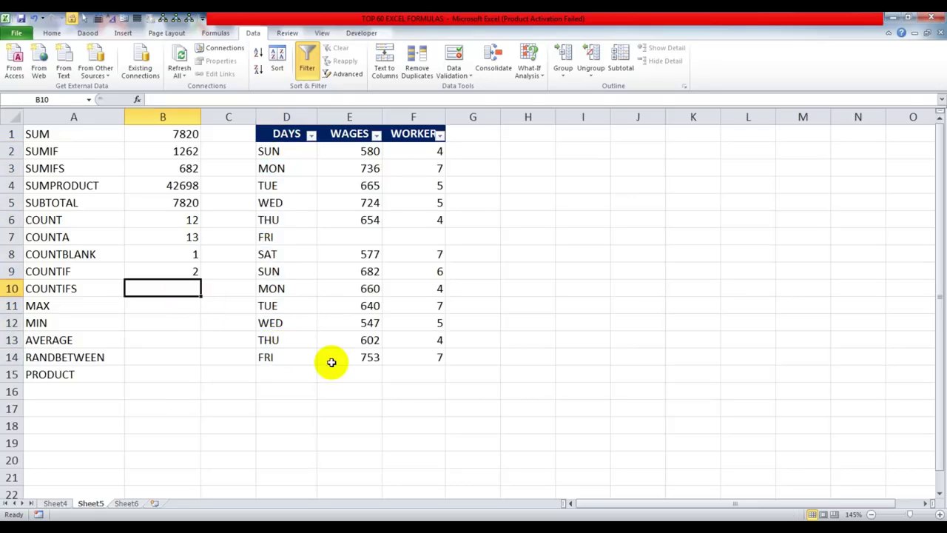
text(=COUNTIFS()
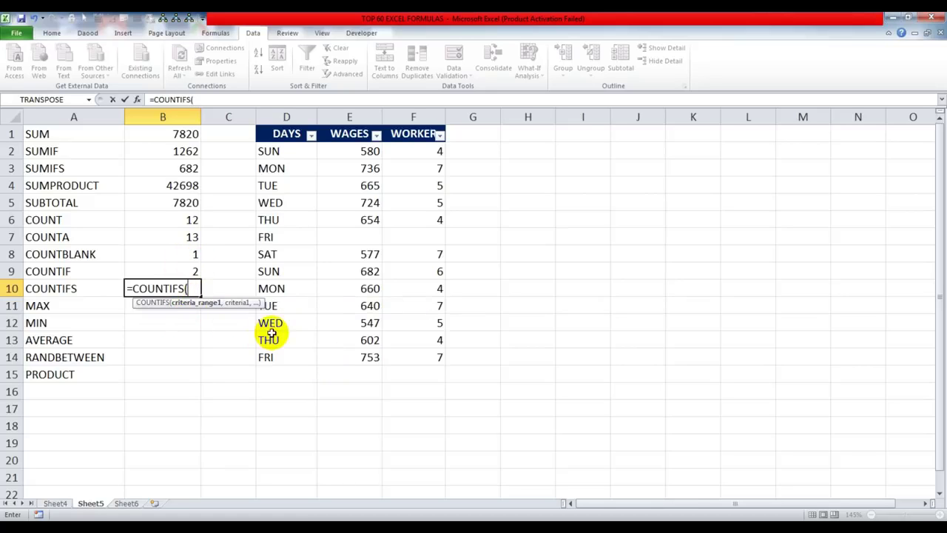
drag(288, 152, 296, 357)
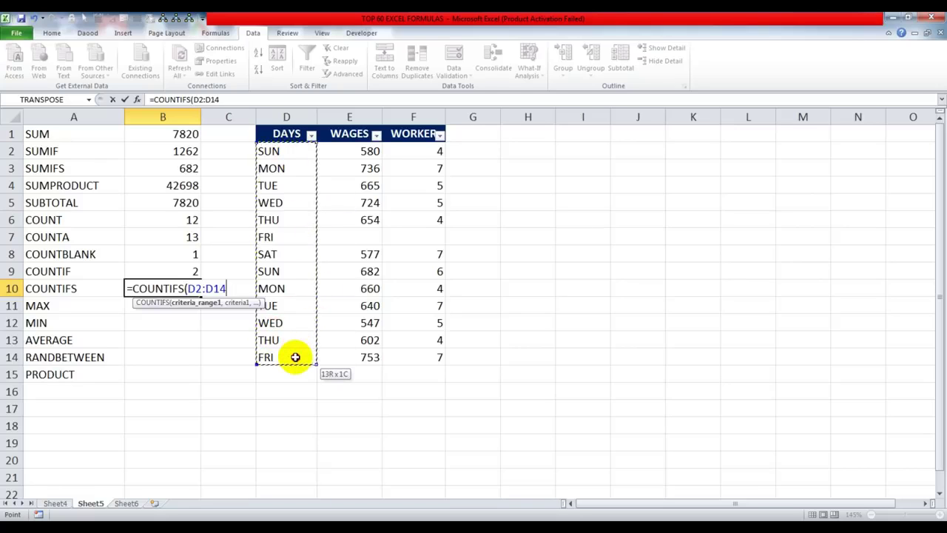
text(,)
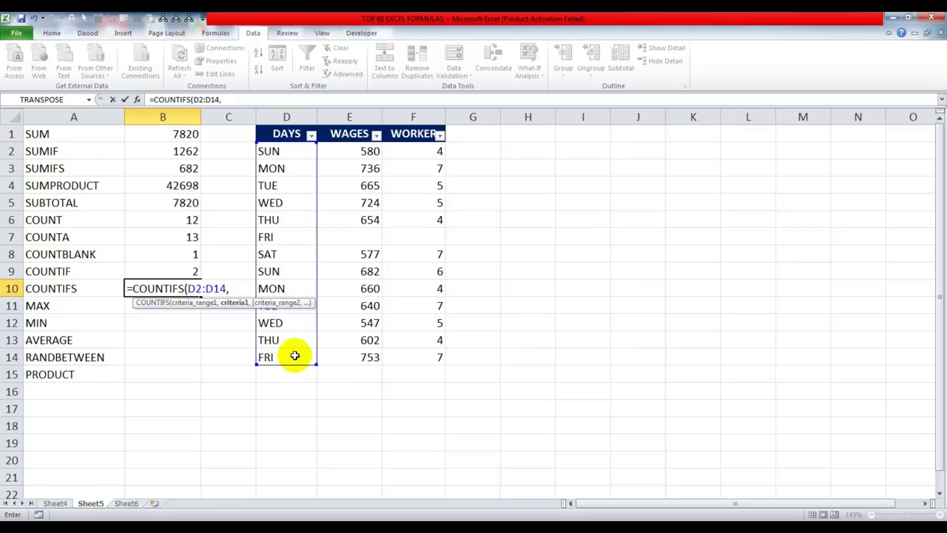
text("SUN",)
drag(353, 151, 346, 357)
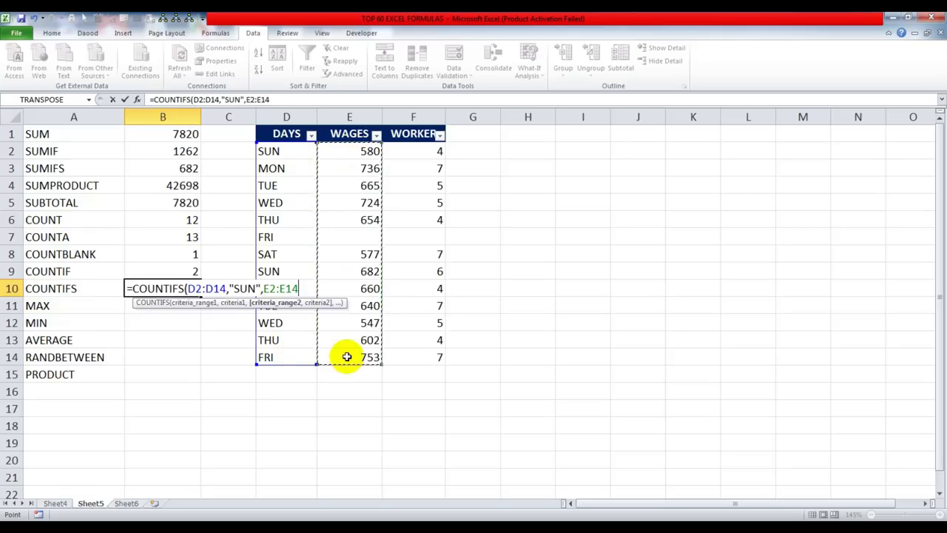
text(,)
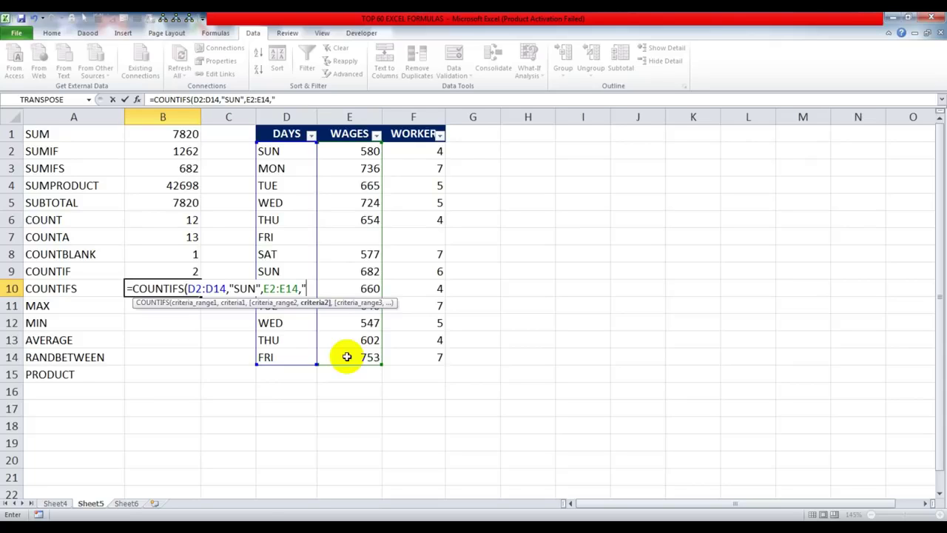
Review each argument of the COUNTIFS formula in B10, and complete it with the wage criterion ">500"
click(195, 305)
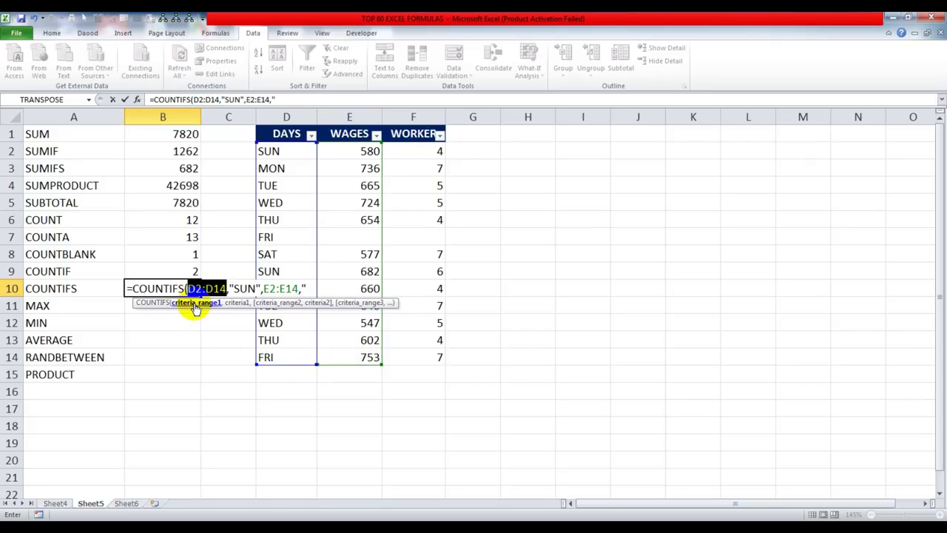
click(229, 303)
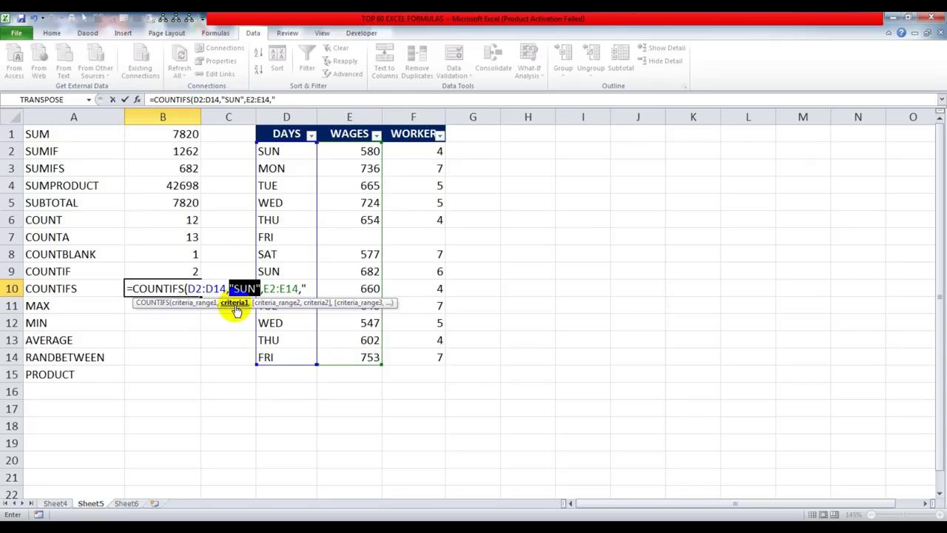
click(207, 304)
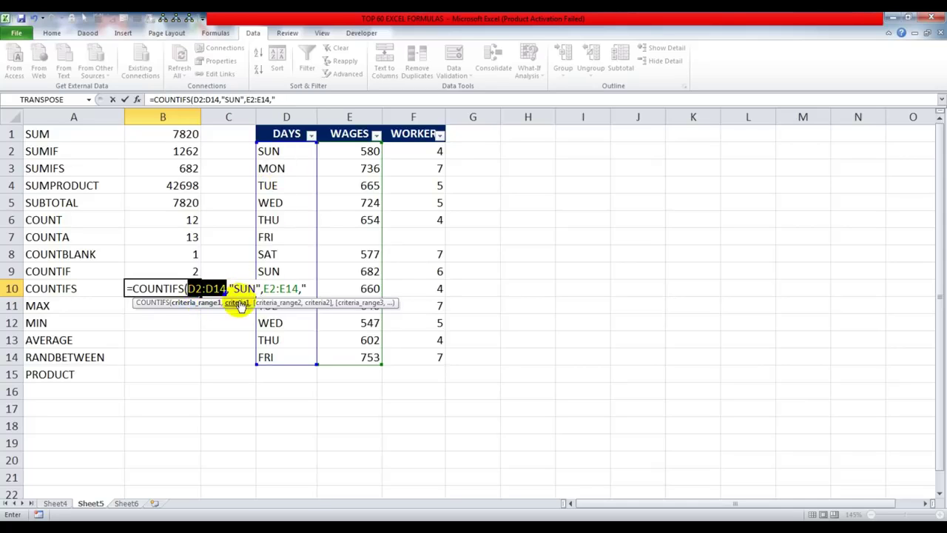
click(235, 304)
click(274, 304)
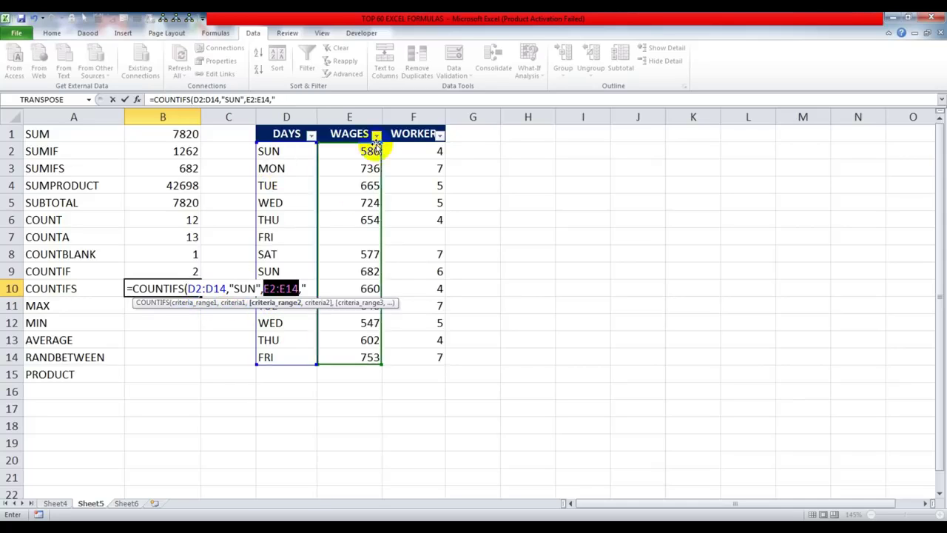
click(303, 289)
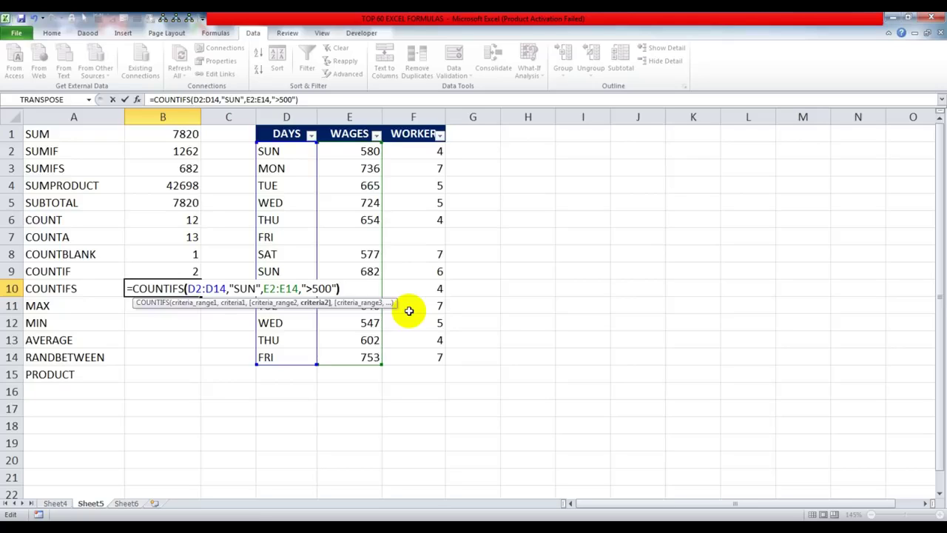
key(Return)
key(Up)
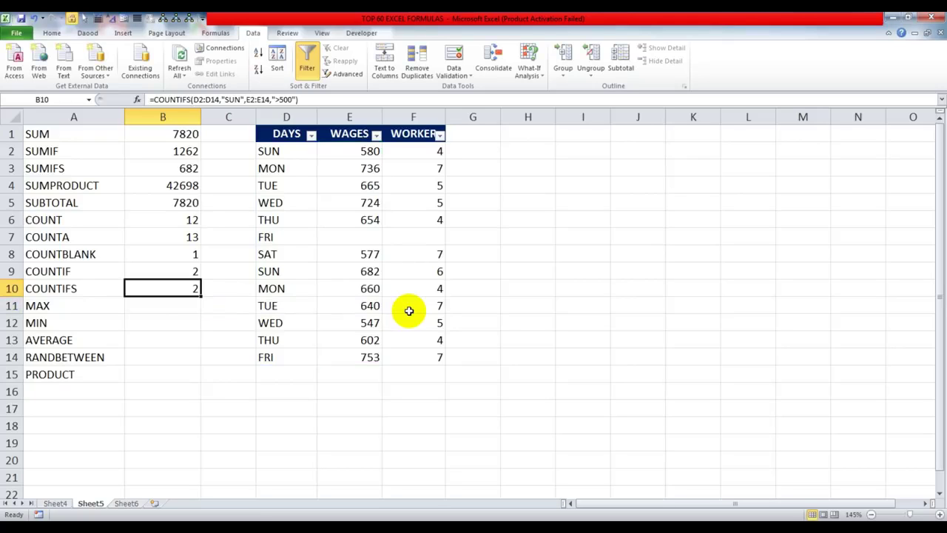
Change the wage criterion in the B10 COUNTIFS formula to ">600", and check it against the two SUN rows
double_click(178, 288)
drag(312, 288, 315, 289)
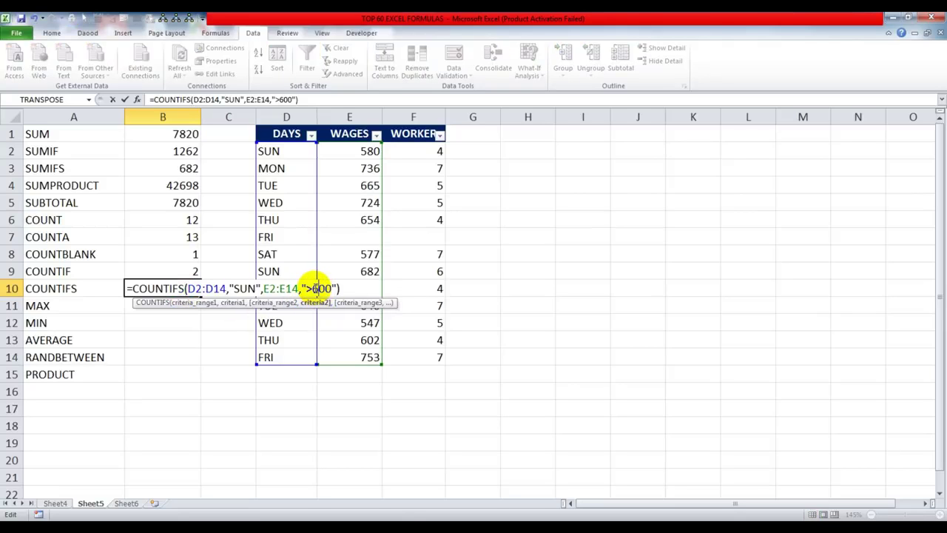
key(Return)
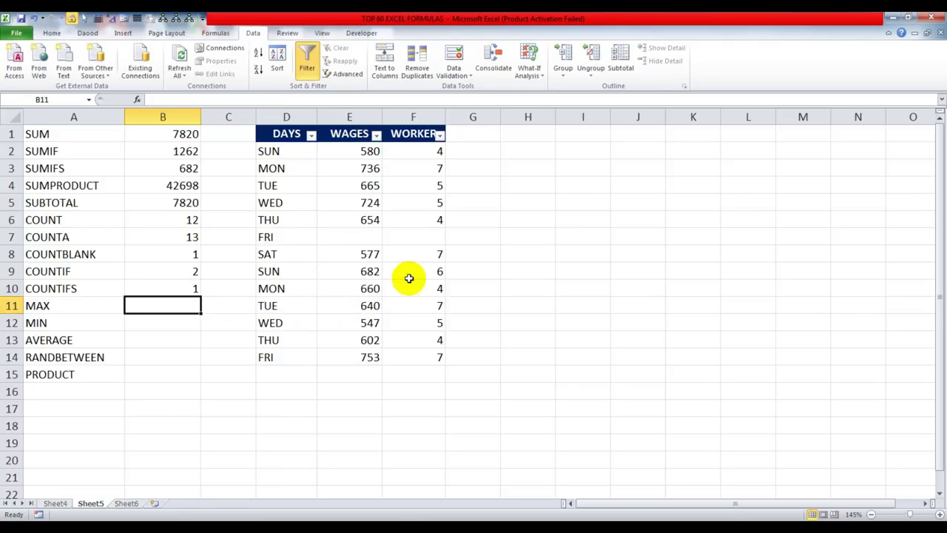
click(348, 269)
drag(348, 149, 300, 152)
drag(359, 272, 288, 271)
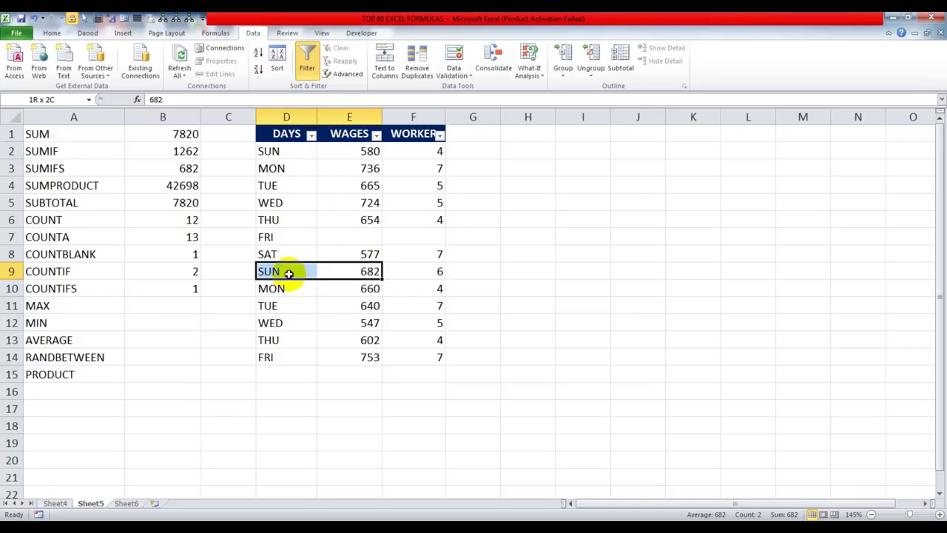
Find the highest wage in B11 with MAX over E2:E14
click(194, 305)
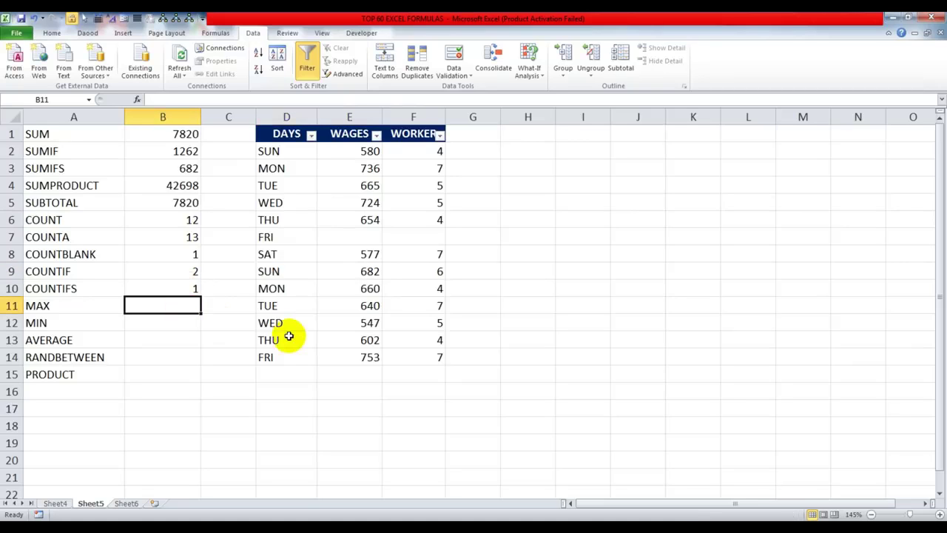
text(=MAX()
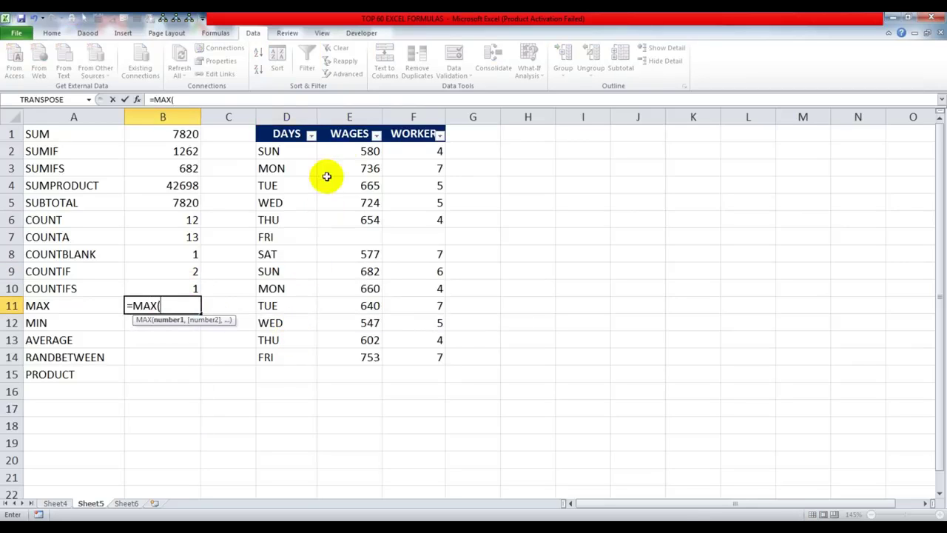
drag(344, 151, 337, 357)
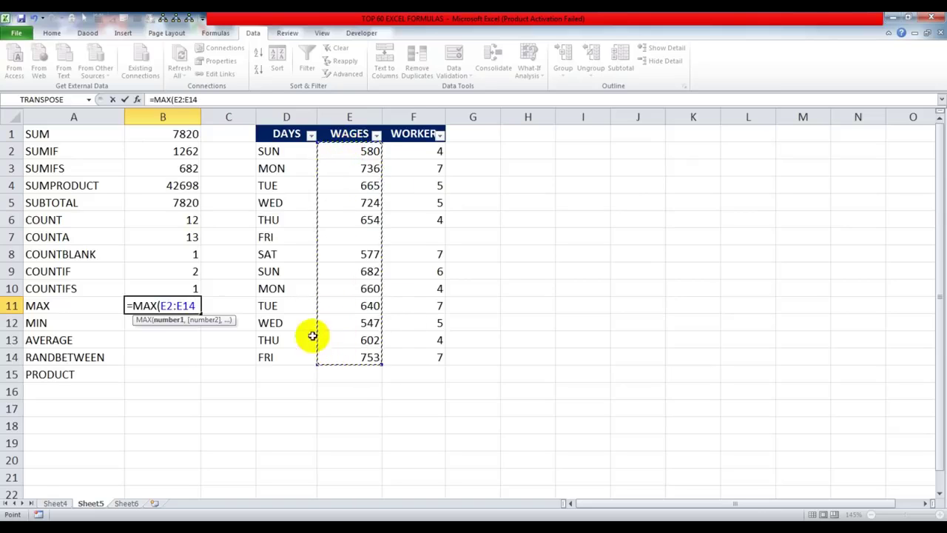
key(Return)
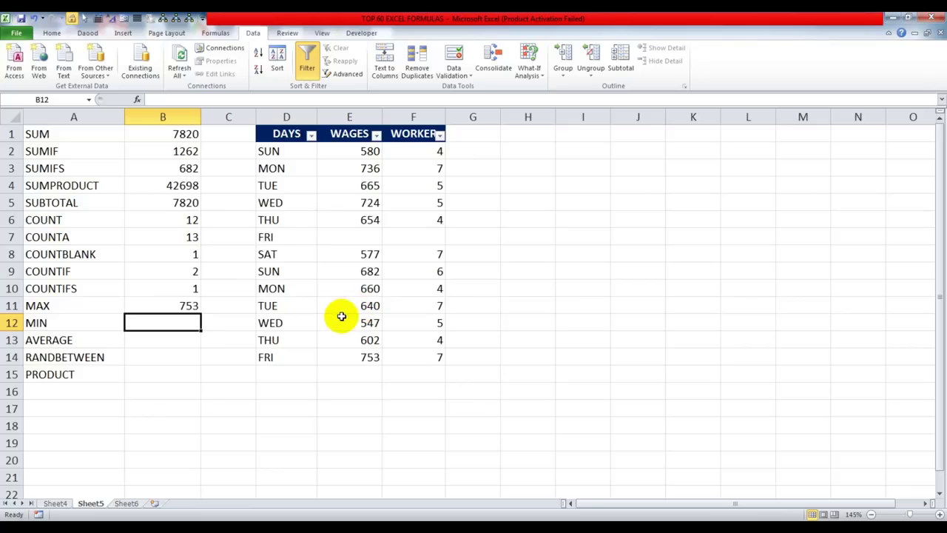
Find the lowest wage in B12 with MIN over E2:E14
text(=MIN()
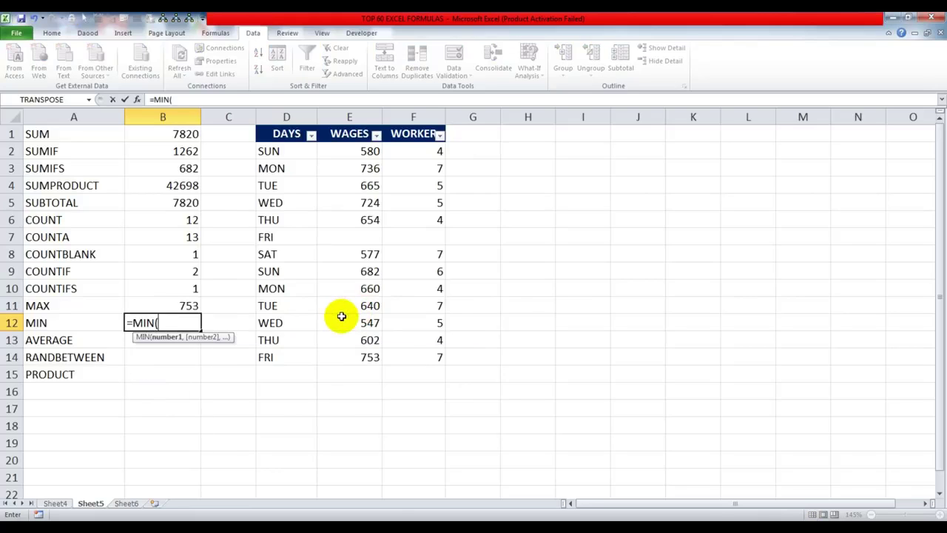
drag(363, 152, 359, 352)
key(Return)
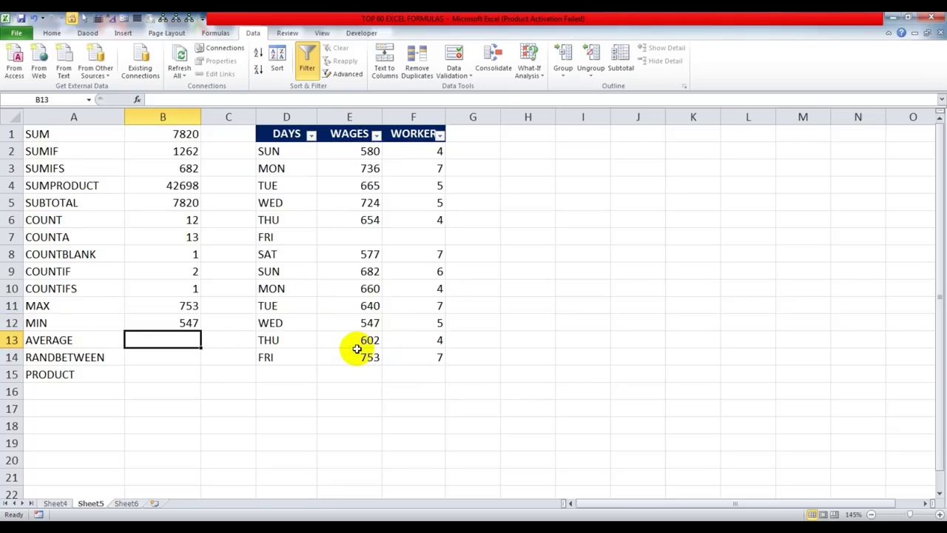
Calculate the average wage in B13 with AVERAGE over E2:E14, and check it against the selected wages
text(=AVE)
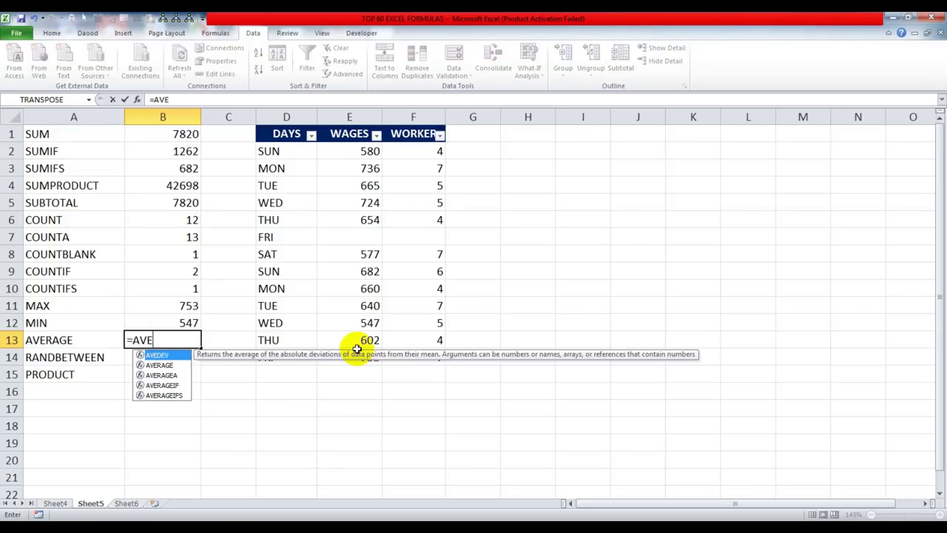
text(RAGE()
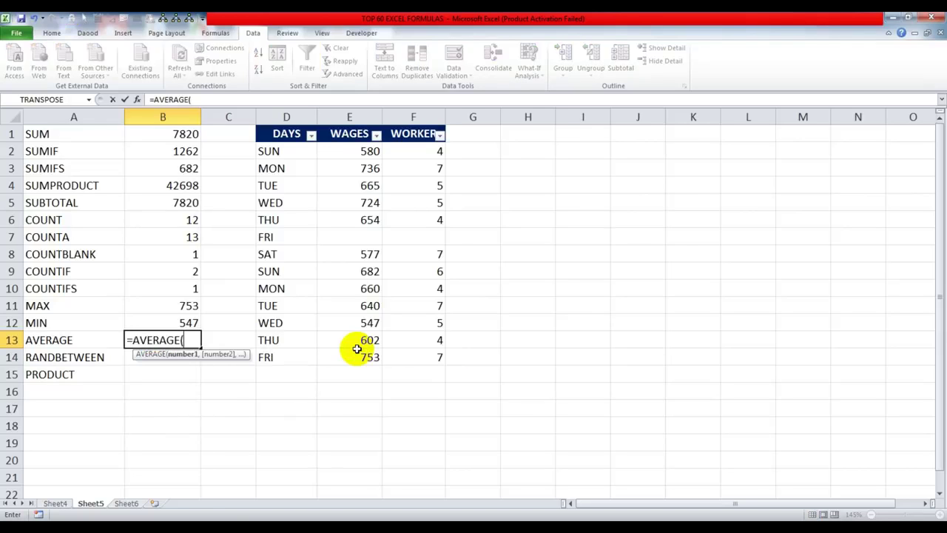
drag(370, 151, 361, 351)
key(Return)
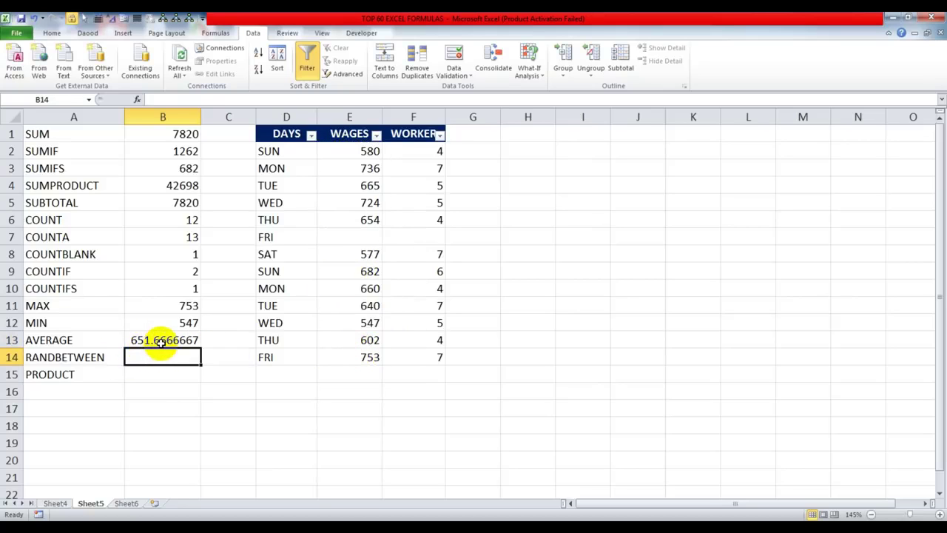
drag(360, 155, 343, 356)
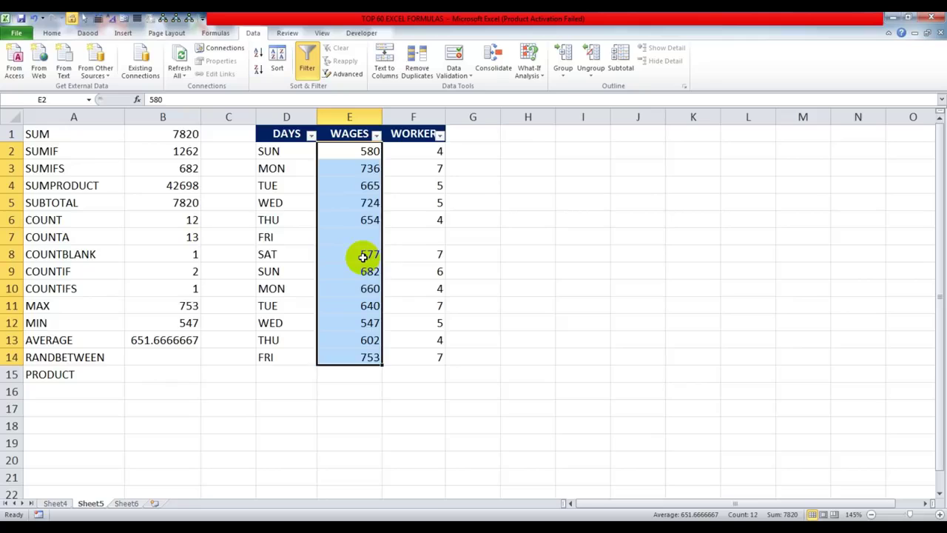
click(148, 340)
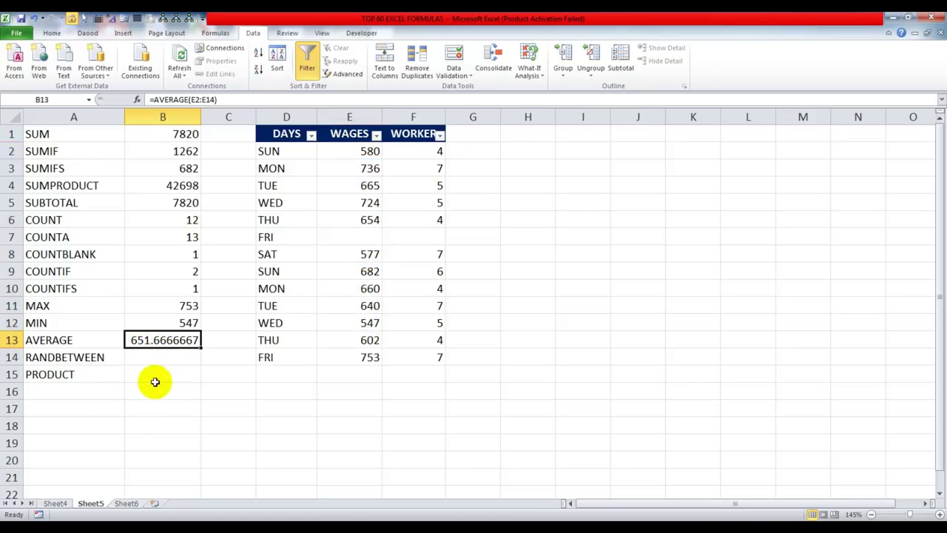
Generate random numbers between 10 and 50 in H2:H14 by filling down the formula =RANDBETWEEN(10,50)
click(156, 359)
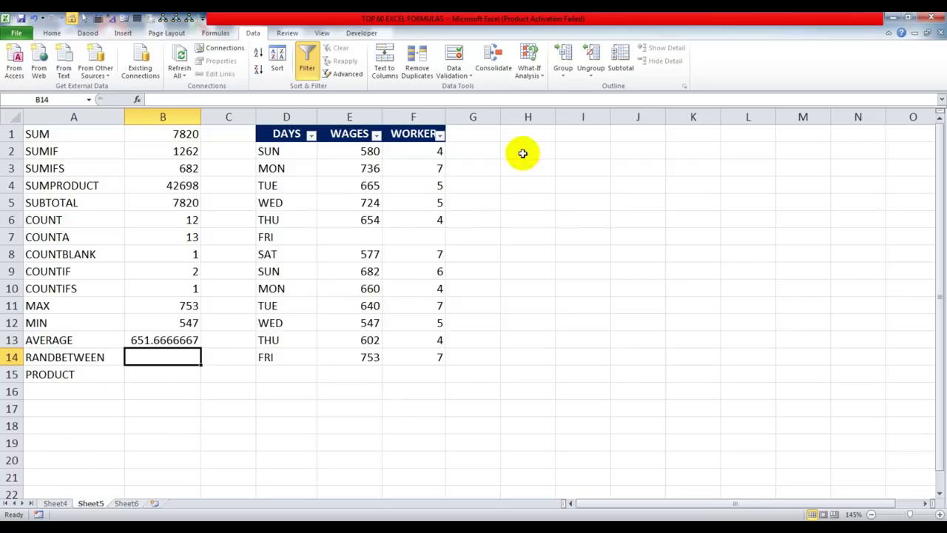
drag(526, 148, 503, 363)
click(524, 149)
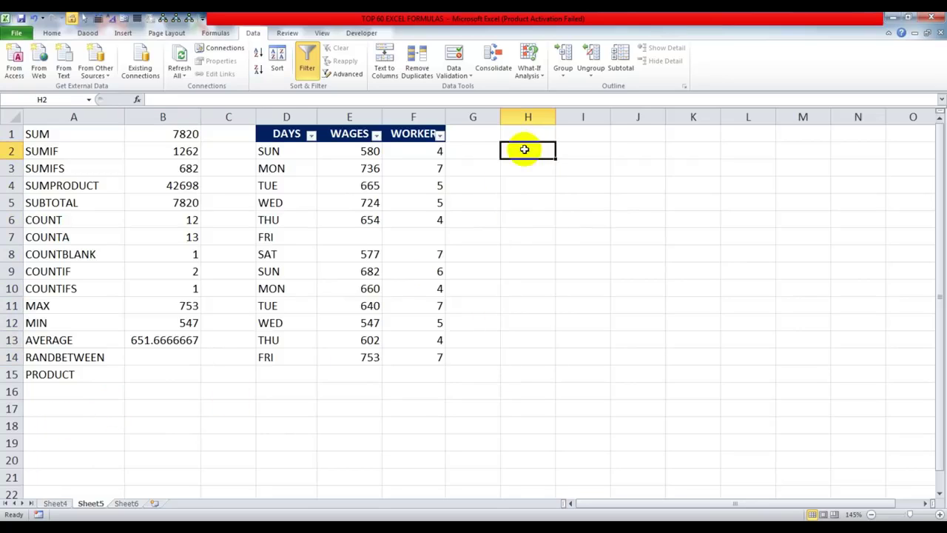
text(=RANDBE)
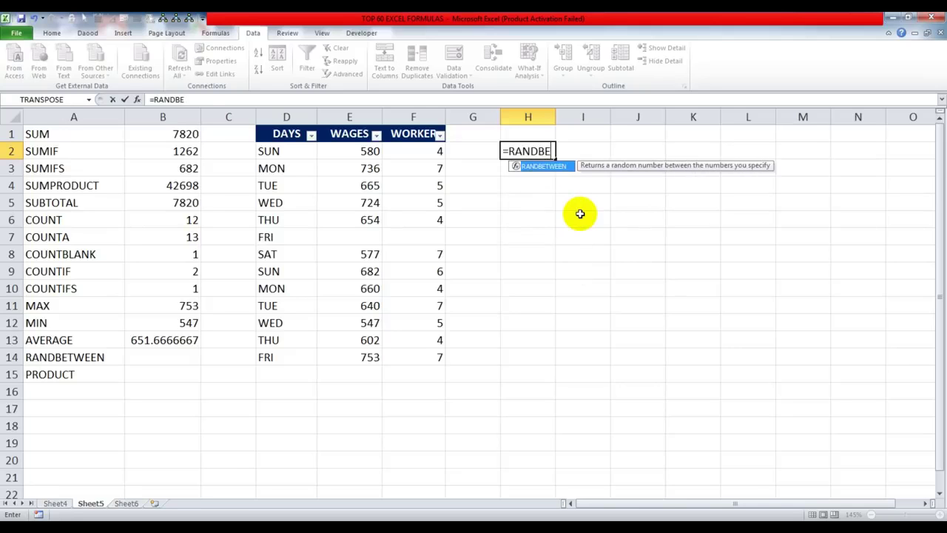
key(Tab)
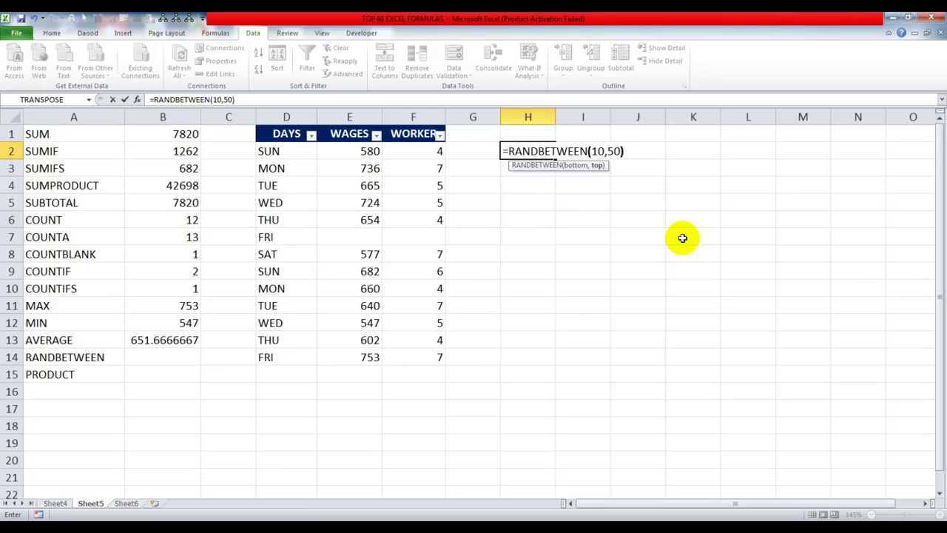
key(Return)
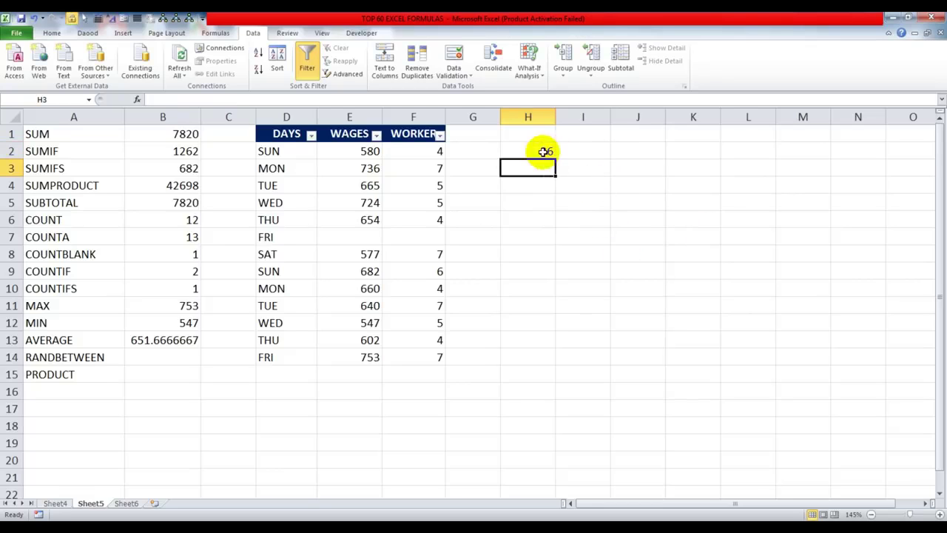
click(548, 153)
drag(549, 155, 563, 361)
Recalculate the random numbers in H2:H14 several times by entering and leaving empty cells, and review the formula in H2
double_click(625, 174)
click(624, 218)
double_click(629, 178)
double_click(629, 169)
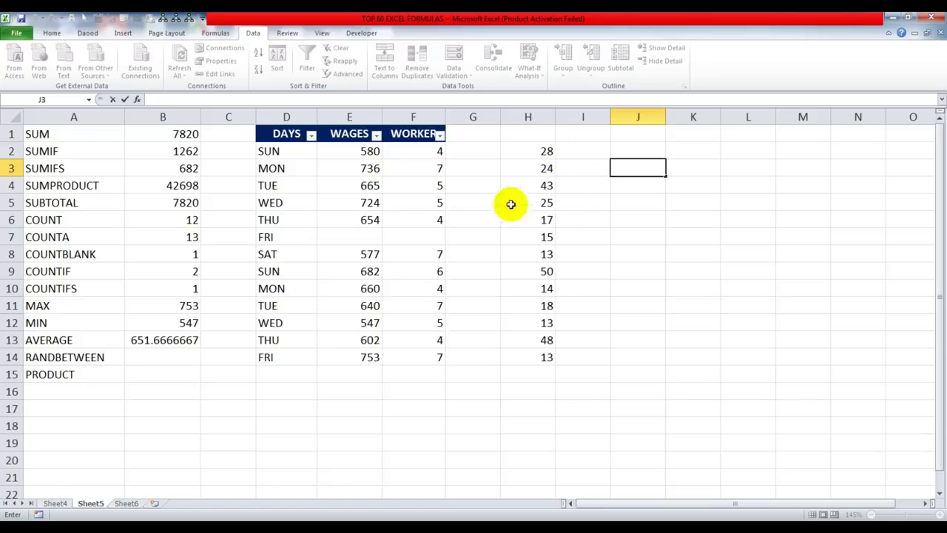
click(628, 186)
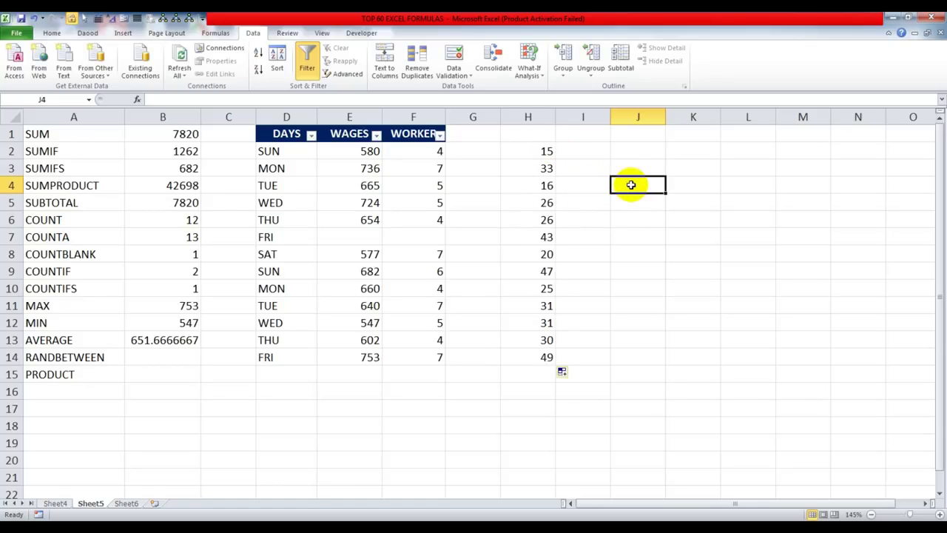
click(588, 220)
click(548, 151)
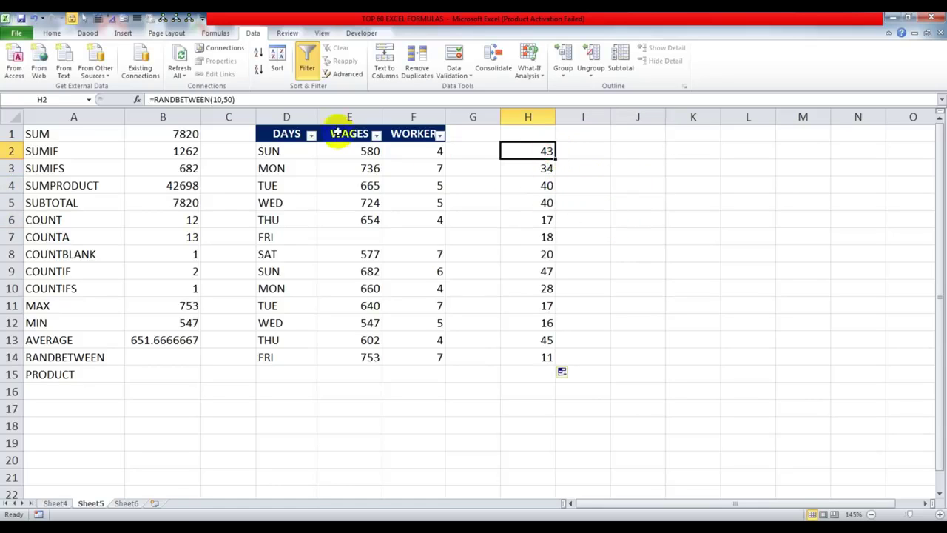
click(645, 171)
click(630, 218)
Clear the RANDBETWEEN formulas from H2:H14
drag(546, 152, 543, 348)
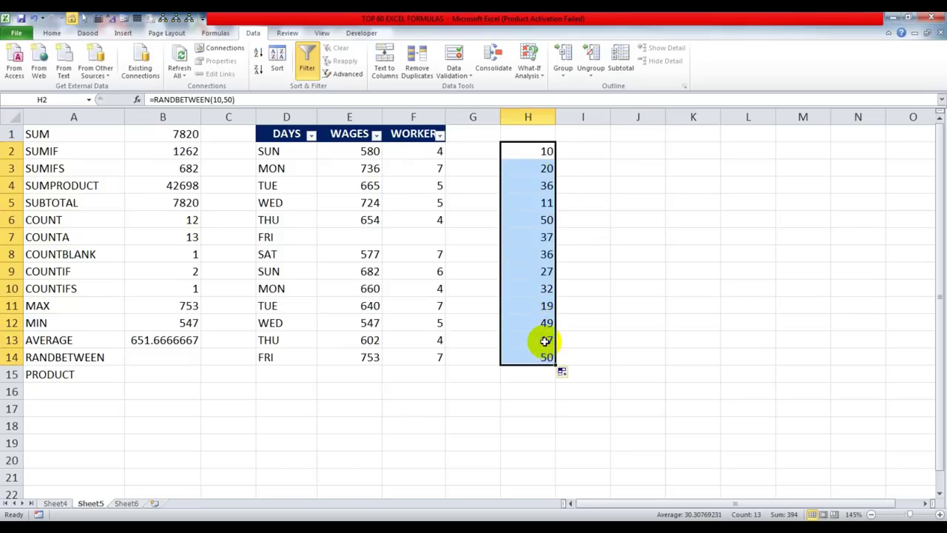
key(Delete)
click(153, 358)
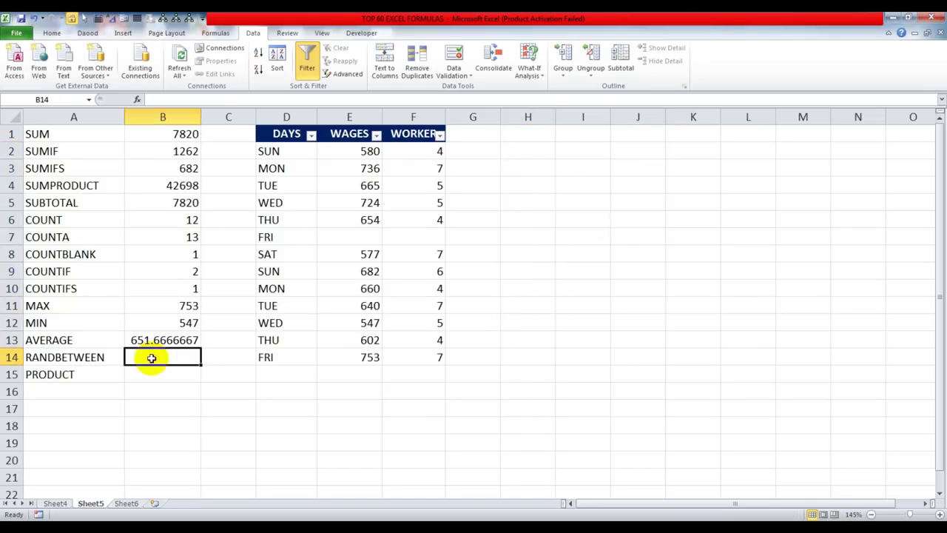
click(149, 382)
text(=)
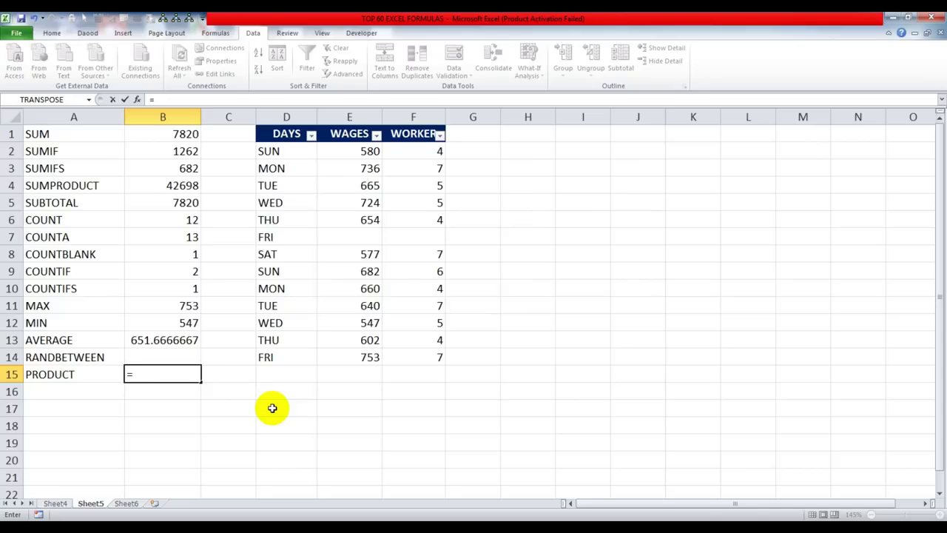
key(Escape)
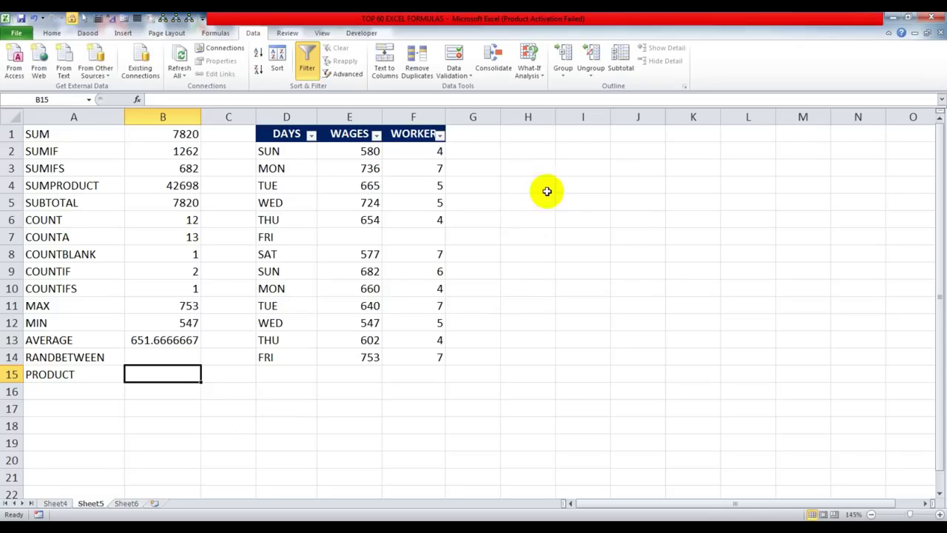
Enter the sample numbers 2, 4 and 8 in I2:I4
click(586, 151)
text(2)
key(Return)
text(4)
key(Return)
text(8)
key(Return)
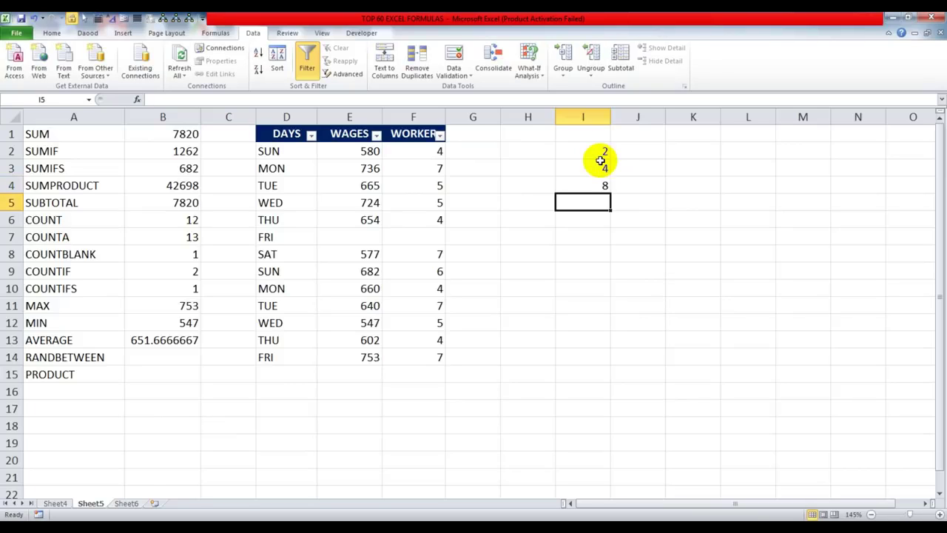
Multiply the first two sample numbers in I5 with PRODUCT over I2:I3
text(=PRODUCT()
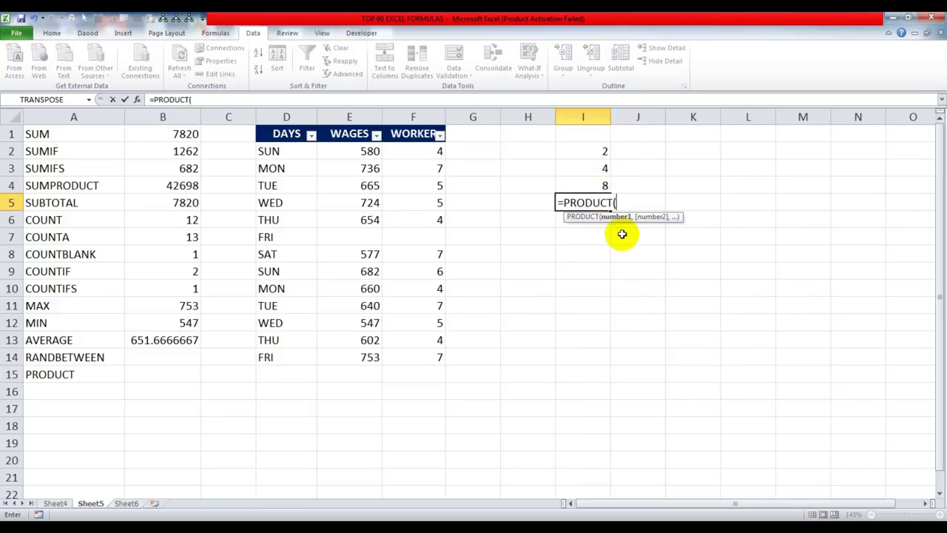
mouse_move(581, 151)
mouse_down()
mouse_move(581, 169)
mouse_move(592, 166)
mouse_up()
key(Return)
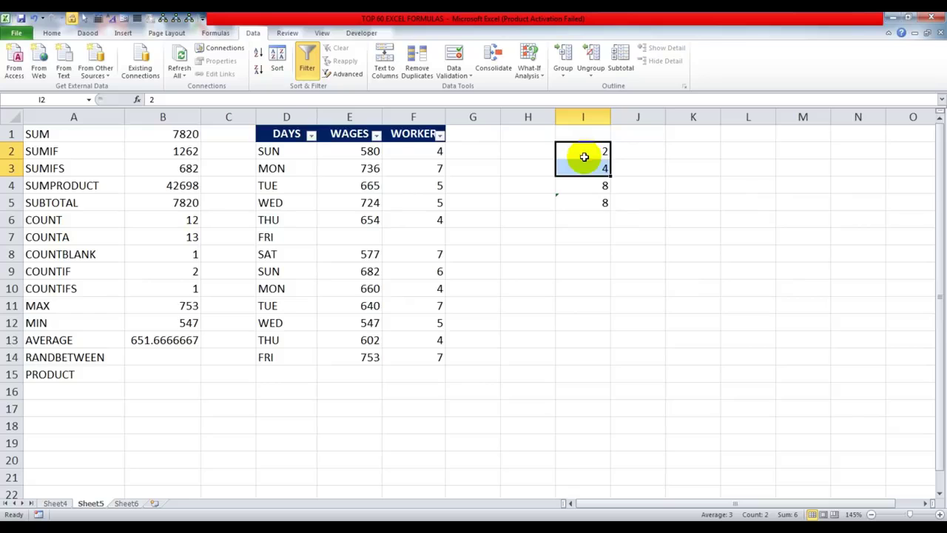
Extend the PRODUCT formula in I5 to include I4, and check the result against the sample numbers above it
click(584, 203)
double_click(584, 203)
double_click(635, 202)
text(I4)
key(Return)
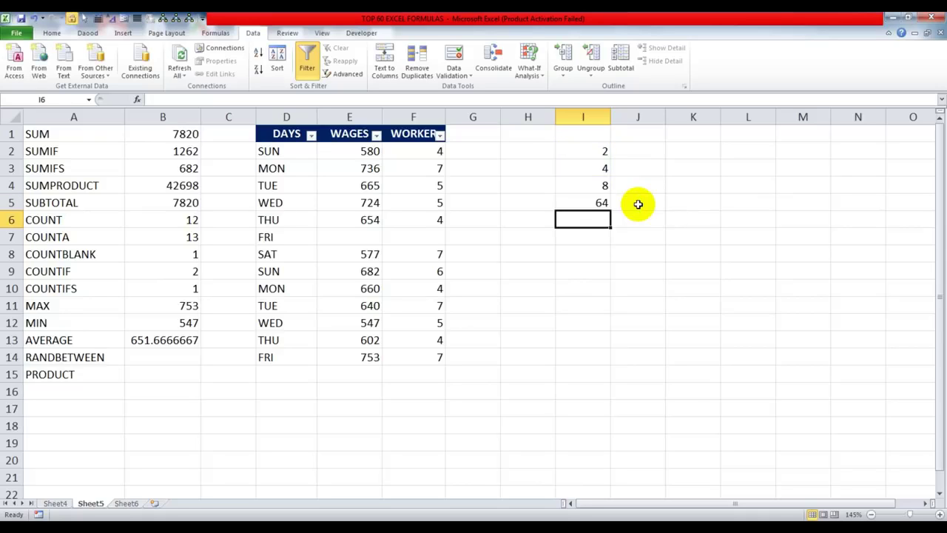
drag(587, 151, 589, 161)
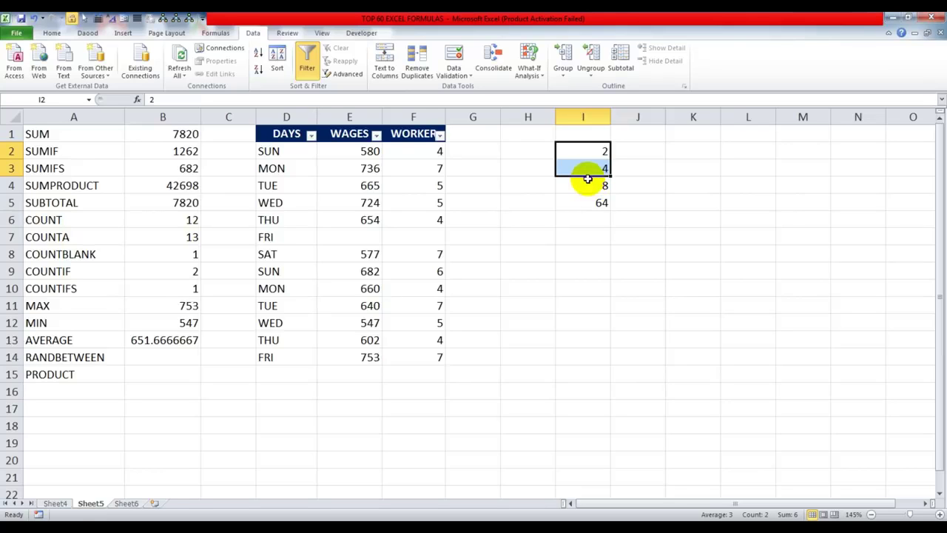
click(600, 201)
drag(596, 153, 589, 201)
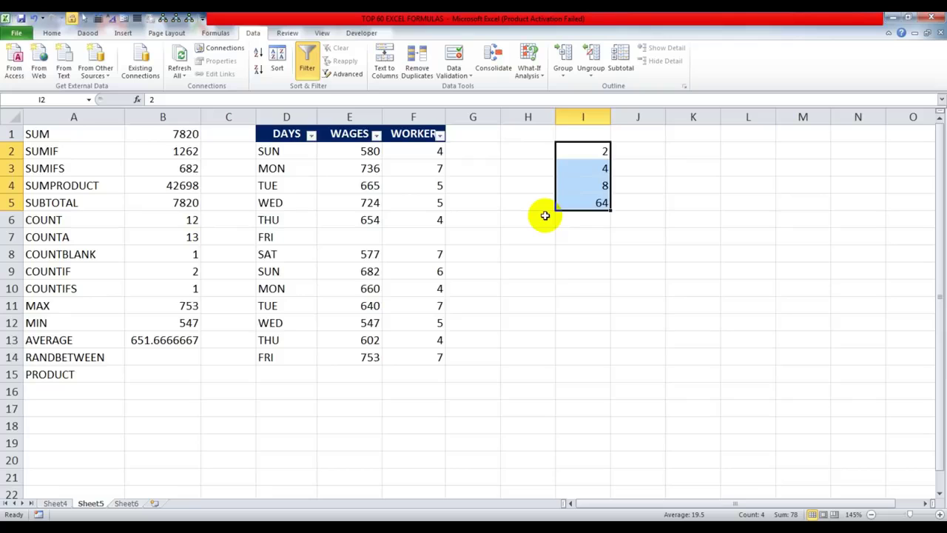
Review the functions covered in A1:B15, and open Sheet6 to go through its function list from IF to RANK in A1:A15
drag(38, 134, 175, 369)
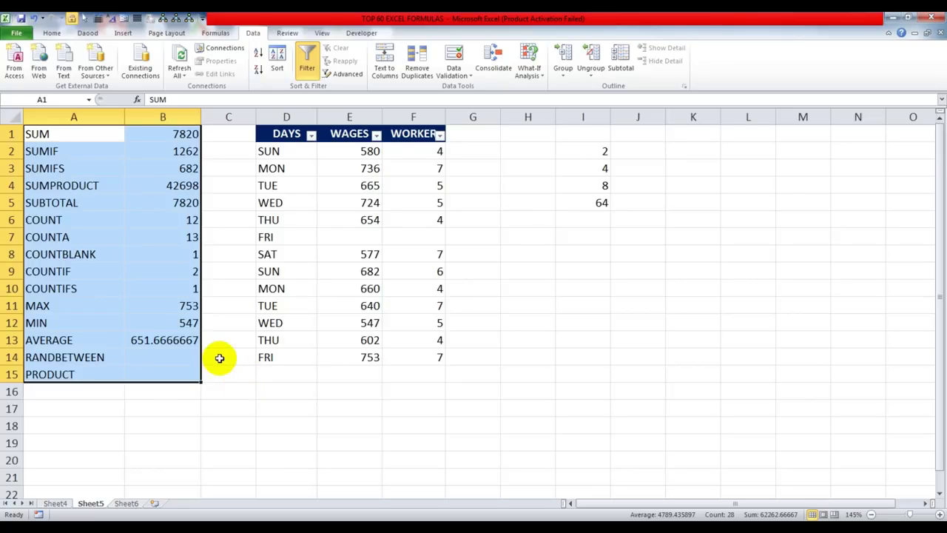
click(128, 504)
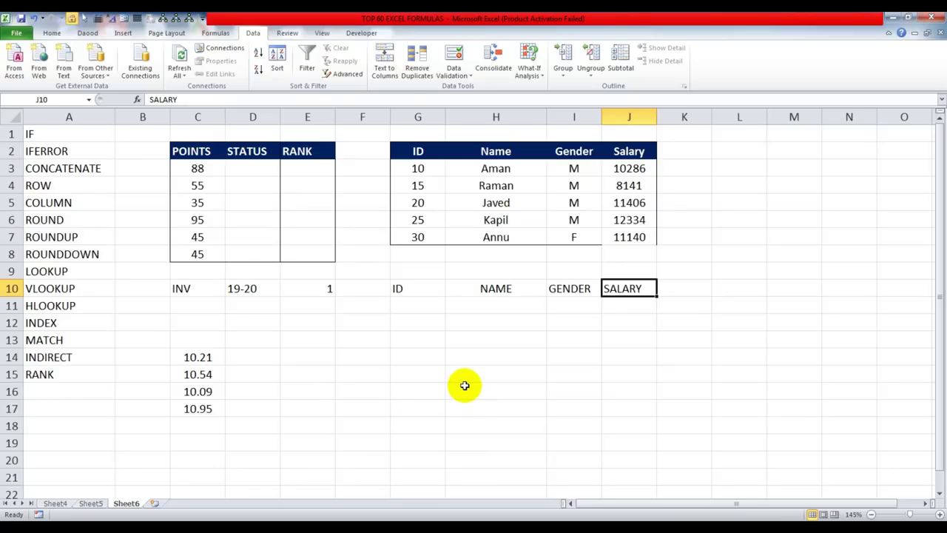
click(396, 347)
click(343, 345)
click(37, 134)
click(43, 151)
click(66, 169)
click(60, 185)
click(59, 202)
click(56, 219)
click(59, 237)
click(62, 254)
click(61, 270)
click(65, 288)
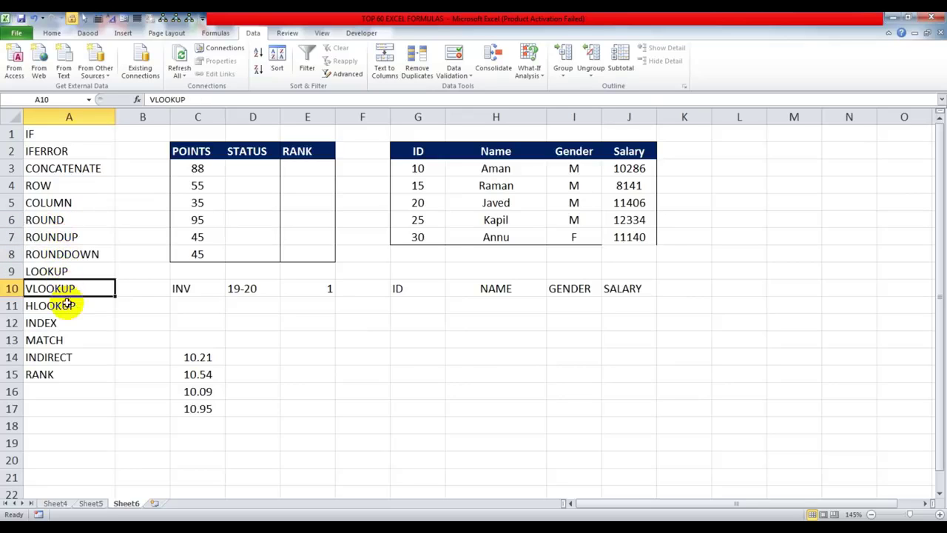
click(66, 305)
click(65, 323)
click(59, 339)
click(65, 358)
click(64, 374)
drag(59, 137, 66, 374)
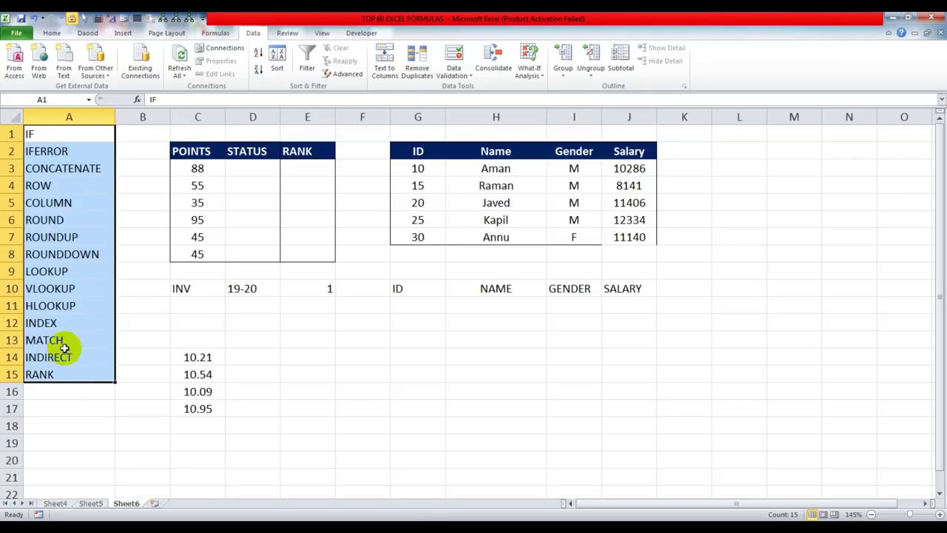
Widen the STATUS column slightly and look over the POINTS values in C3:C8
drag(280, 117, 289, 119)
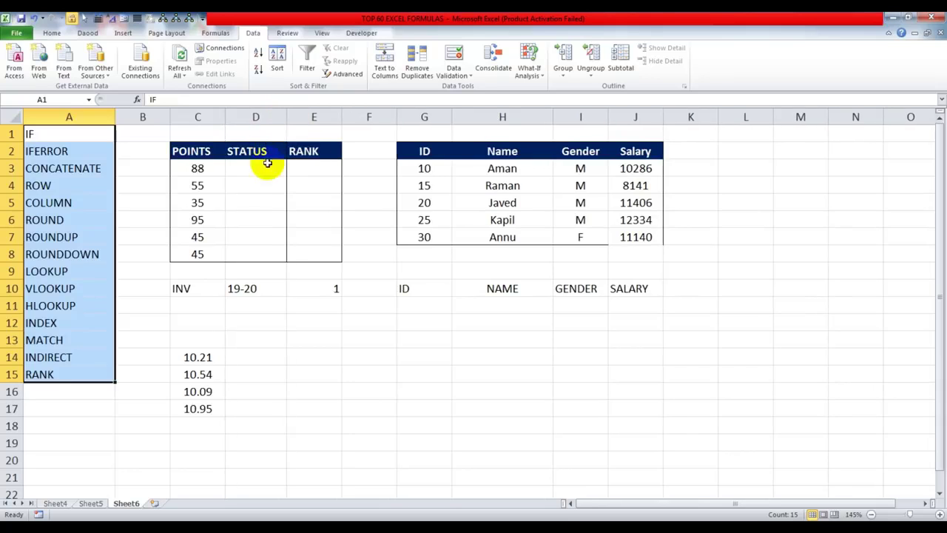
click(46, 136)
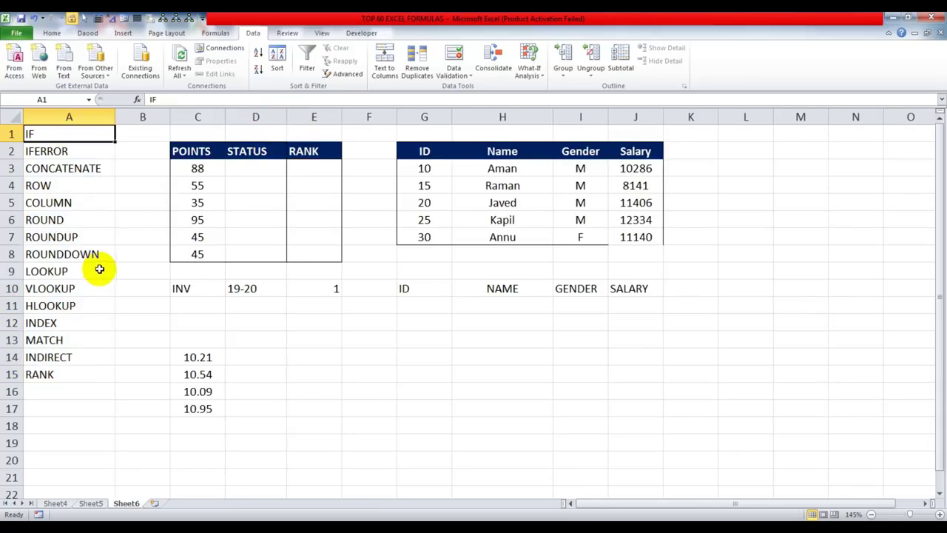
drag(211, 171, 212, 247)
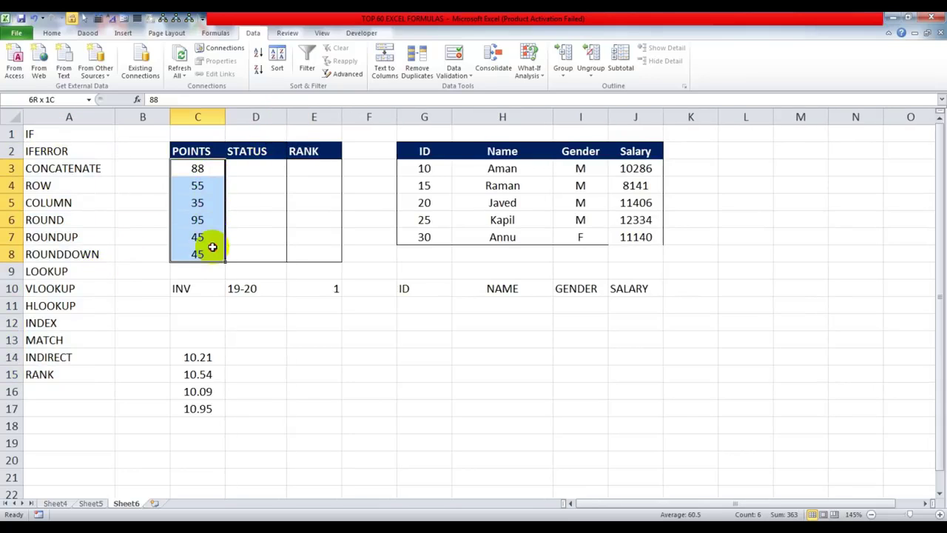
click(254, 169)
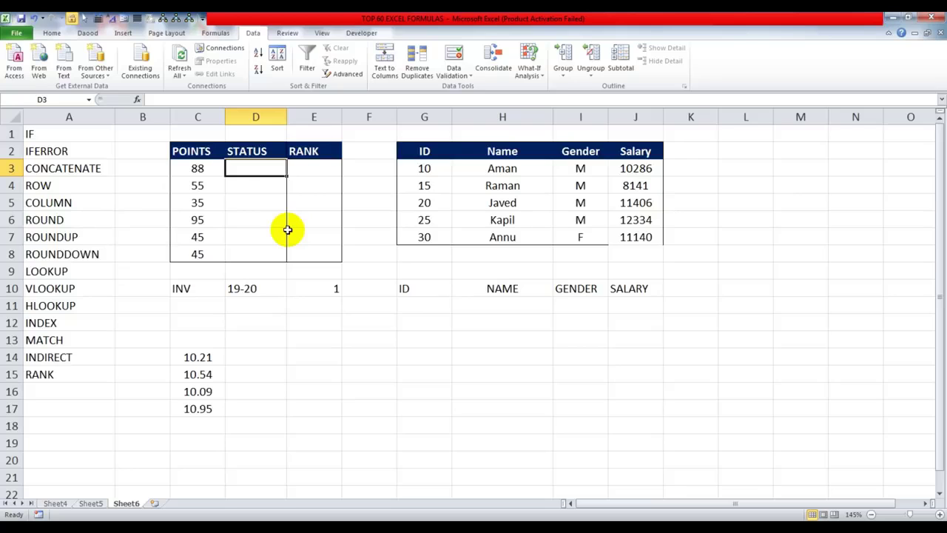
Note the condition above the POINTS heading in C1, entering >35 first and then changing it to >50
click(206, 133)
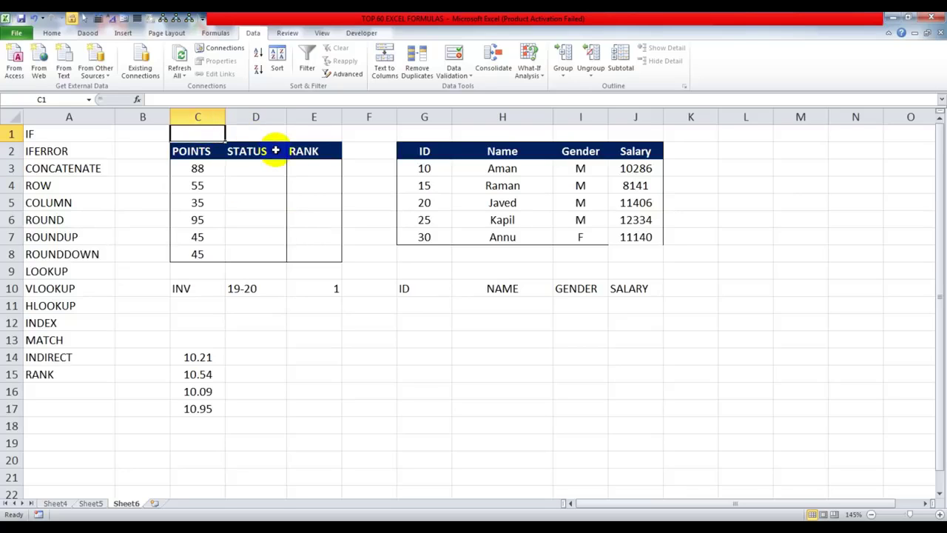
text(>35)
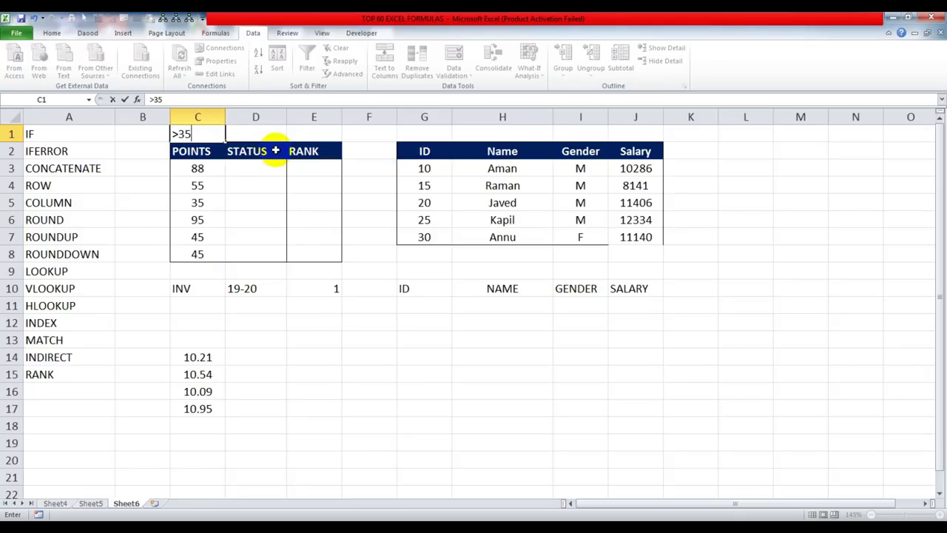
key(Tab)
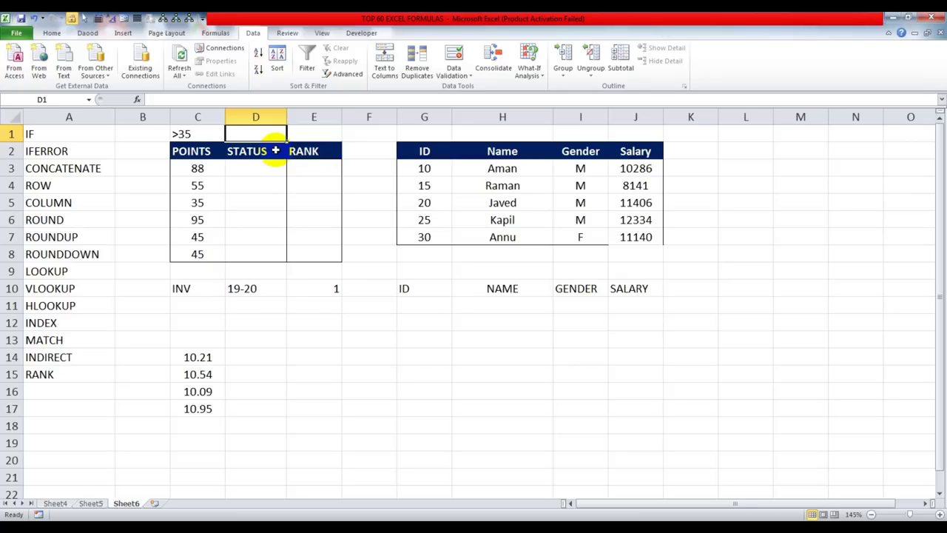
double_click(182, 134)
drag(181, 134, 196, 136)
text(50)
key(Return)
Enter the formula =IF(C3>50,"WELCOME","BYE") in D3 to give the first points value a status
click(240, 162)
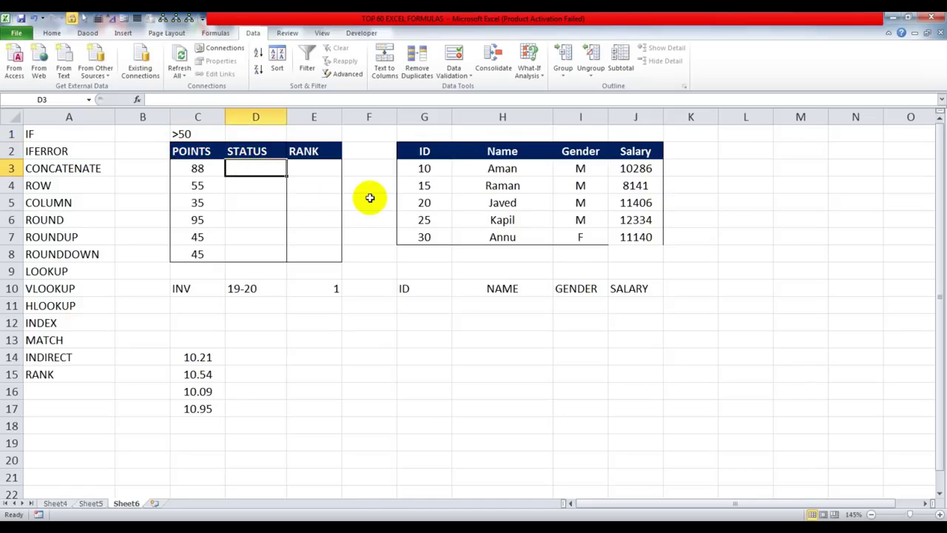
text(=)
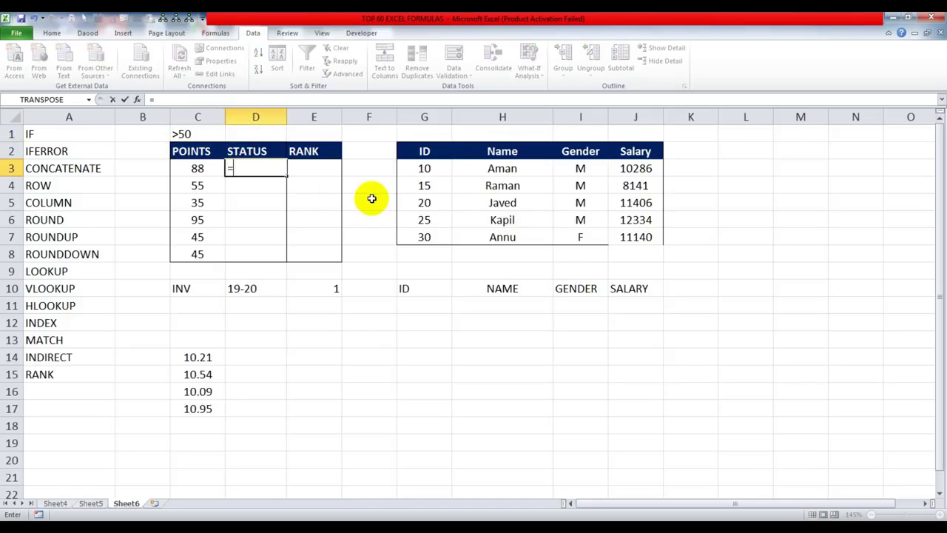
text(if)
key(Tab)
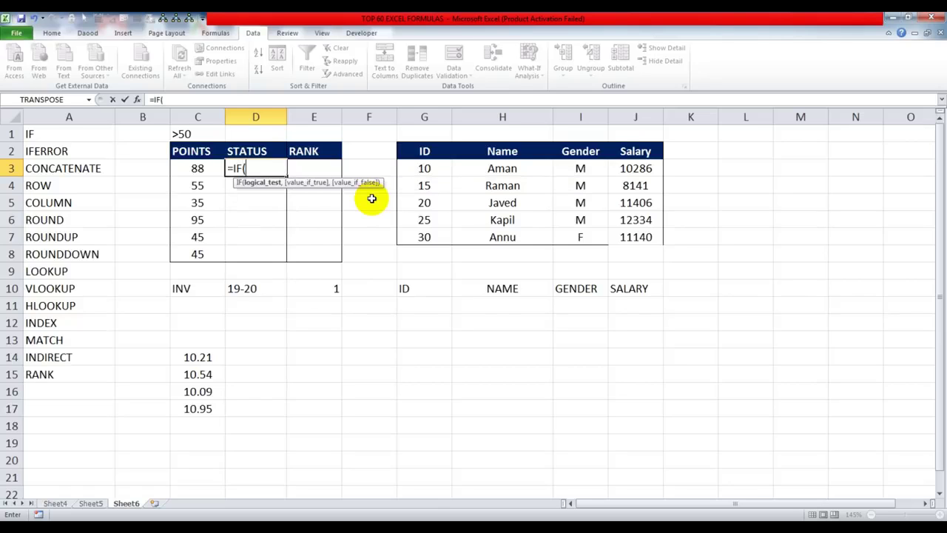
drag(237, 185, 232, 234)
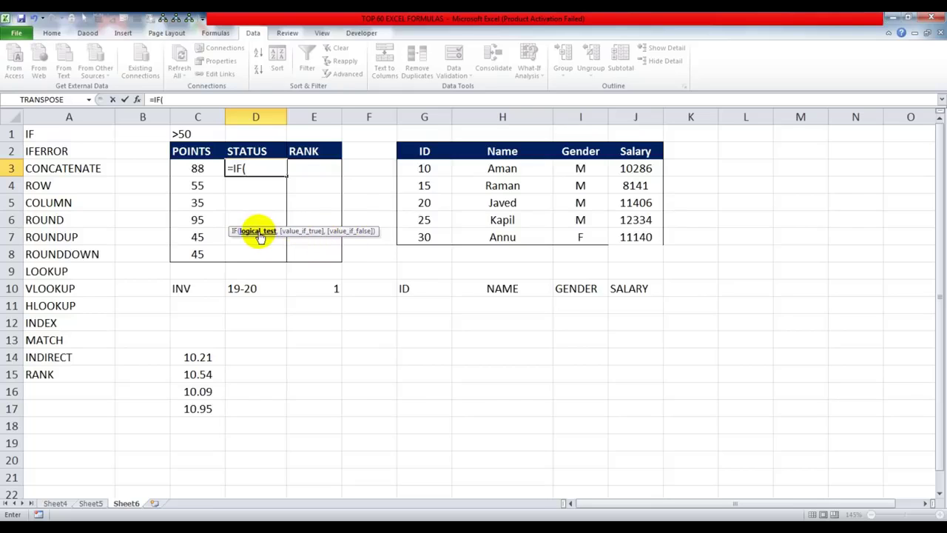
click(204, 169)
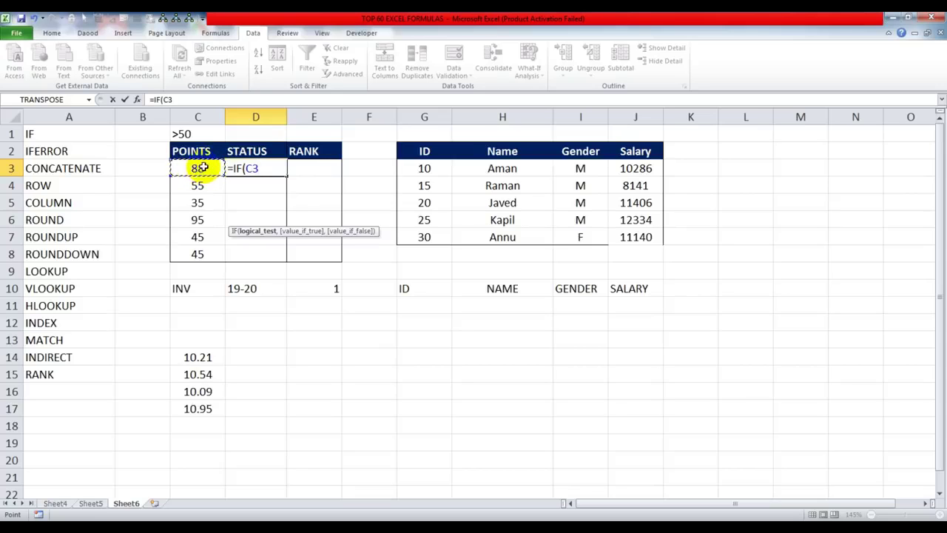
text(>50)
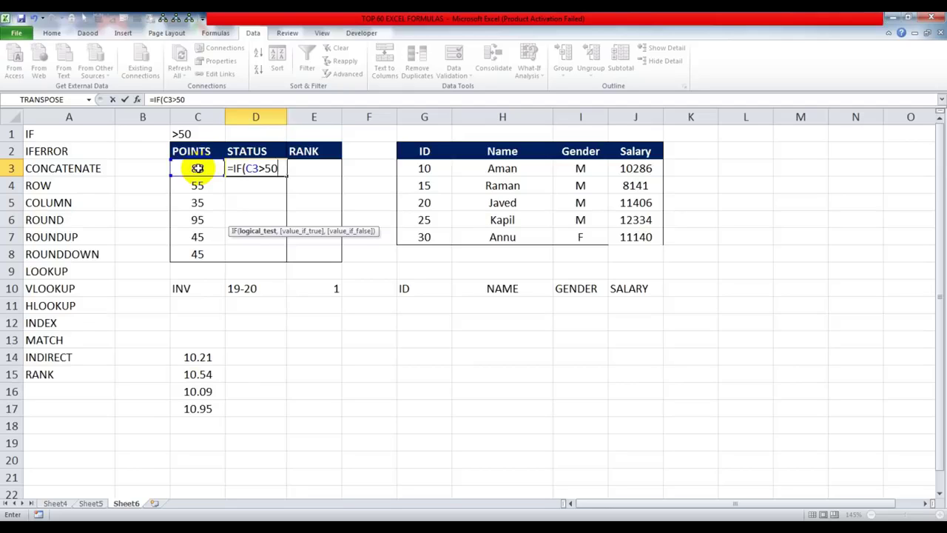
text(,)
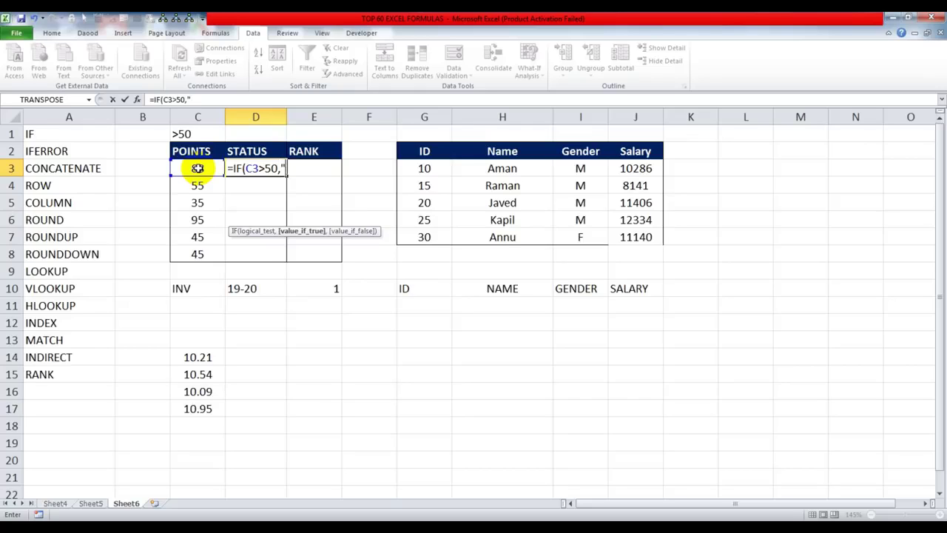
text(WELCOME)
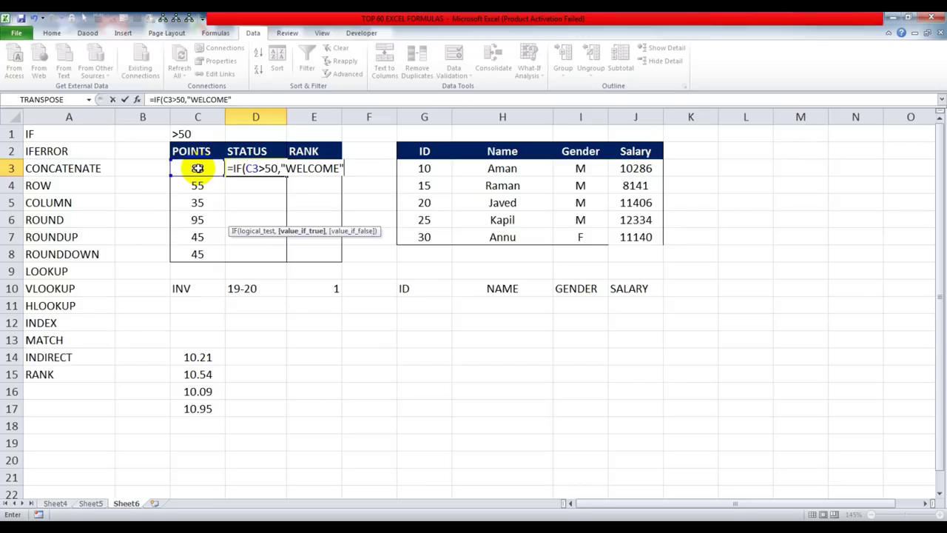
text(","BYE)
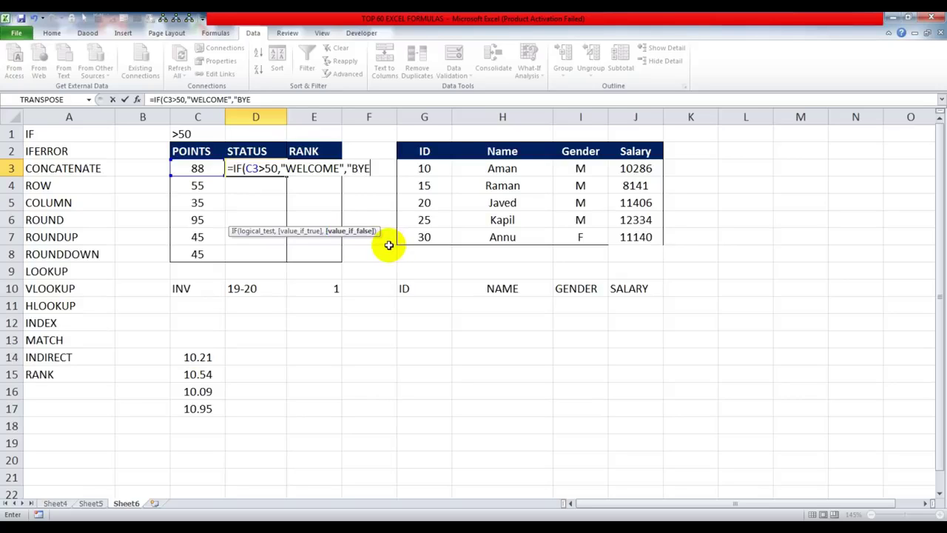
text("))
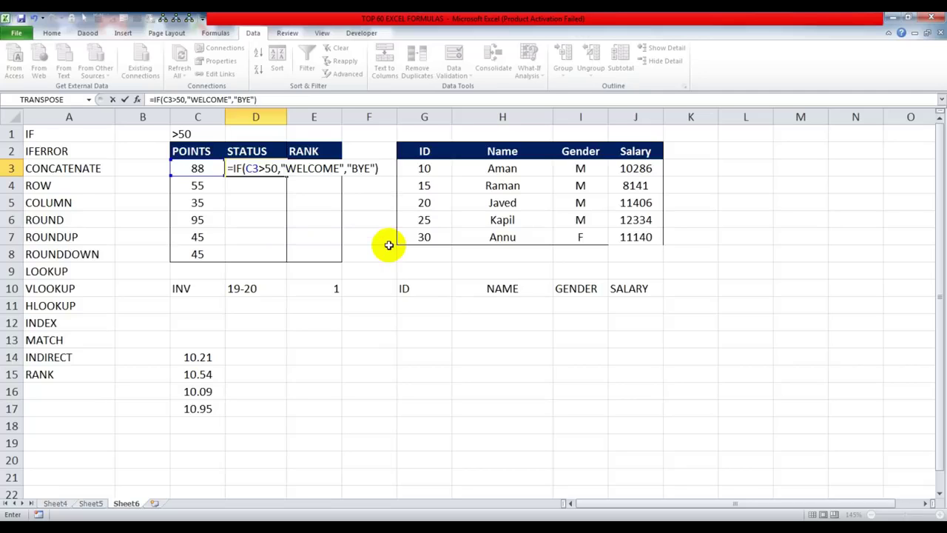
key(Return)
Fill the IF formula from D3 down through D8
click(266, 170)
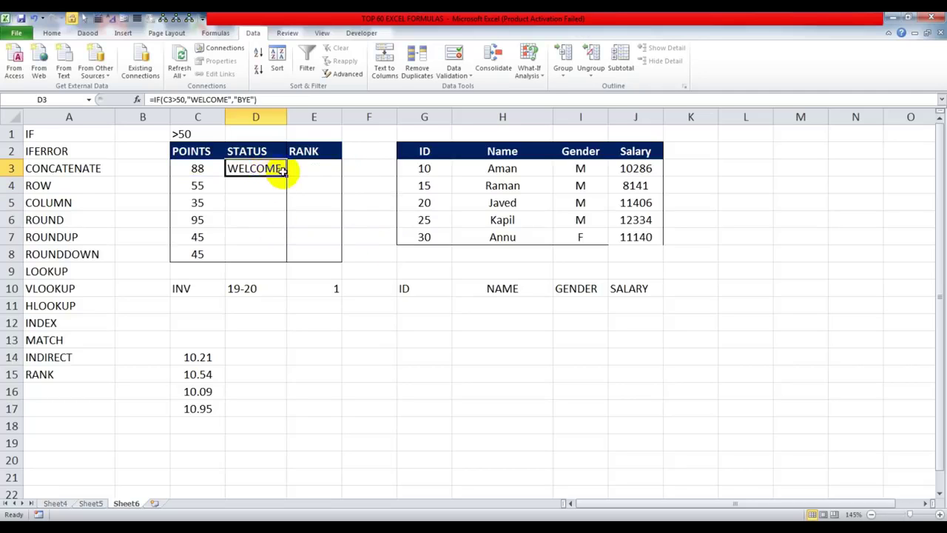
drag(286, 178, 283, 261)
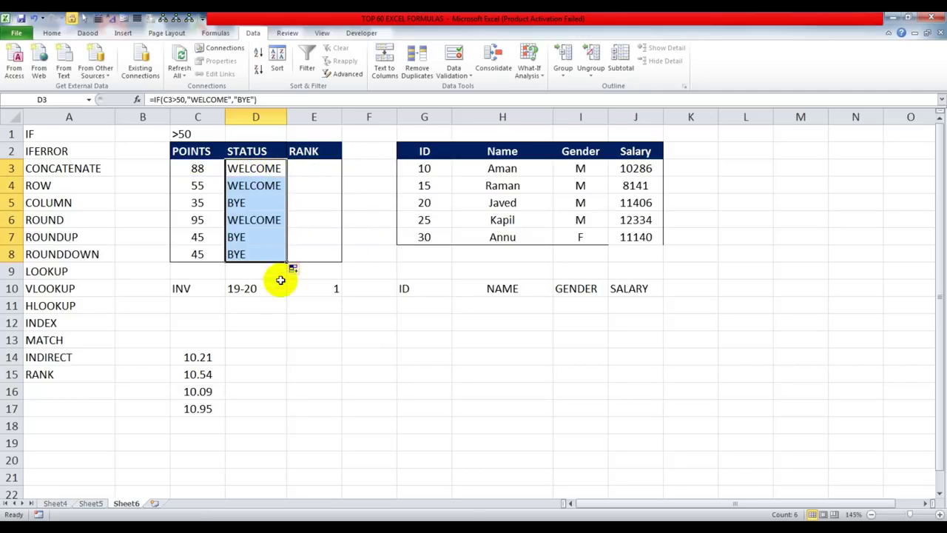
click(284, 302)
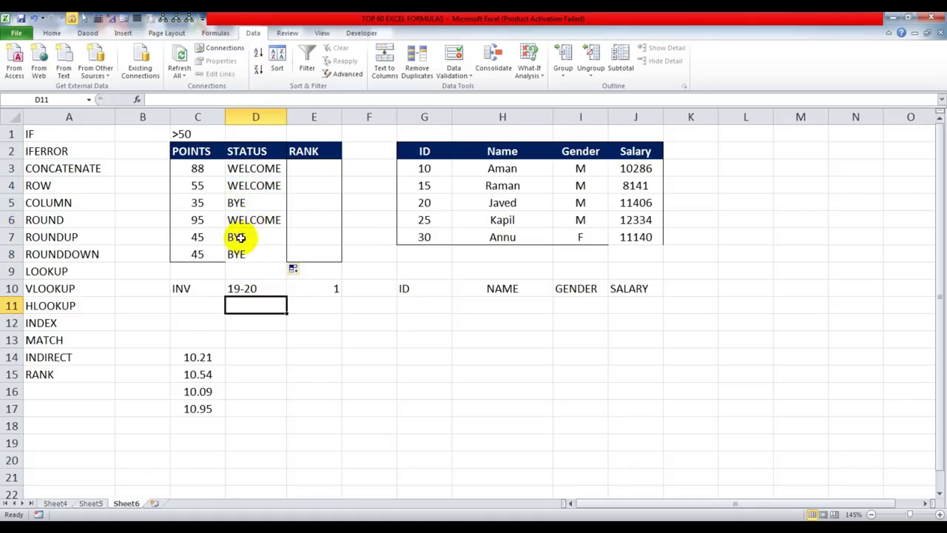
Check the STATUS results in D3:D8 against the points in C3:C8
click(239, 236)
click(238, 254)
click(242, 220)
click(248, 204)
click(250, 186)
click(245, 220)
click(243, 237)
click(243, 254)
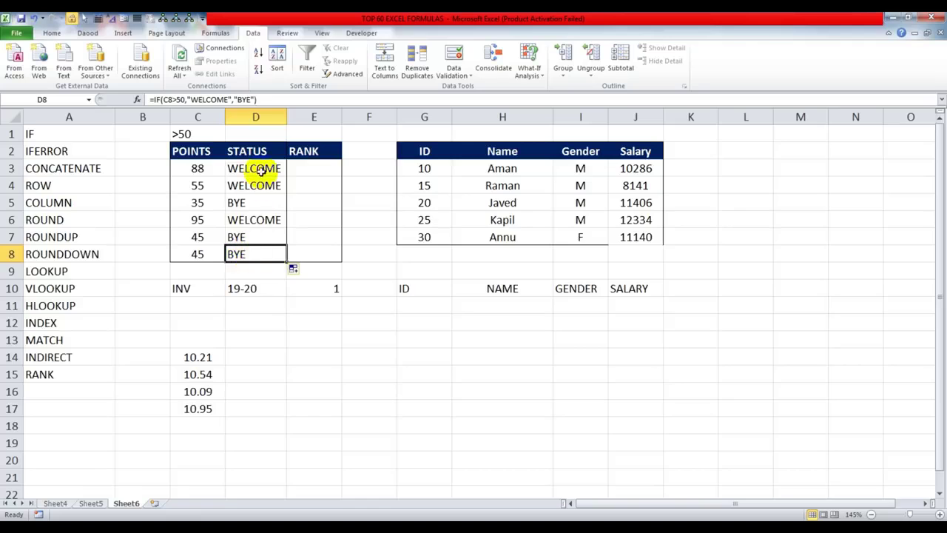
drag(199, 170, 309, 253)
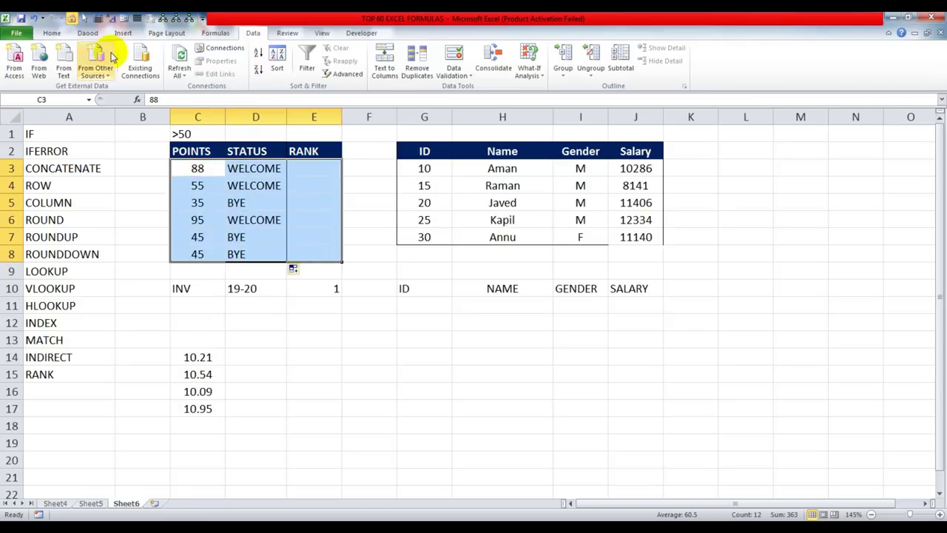
click(52, 33)
click(265, 203)
click(268, 168)
click(263, 186)
click(259, 221)
click(256, 237)
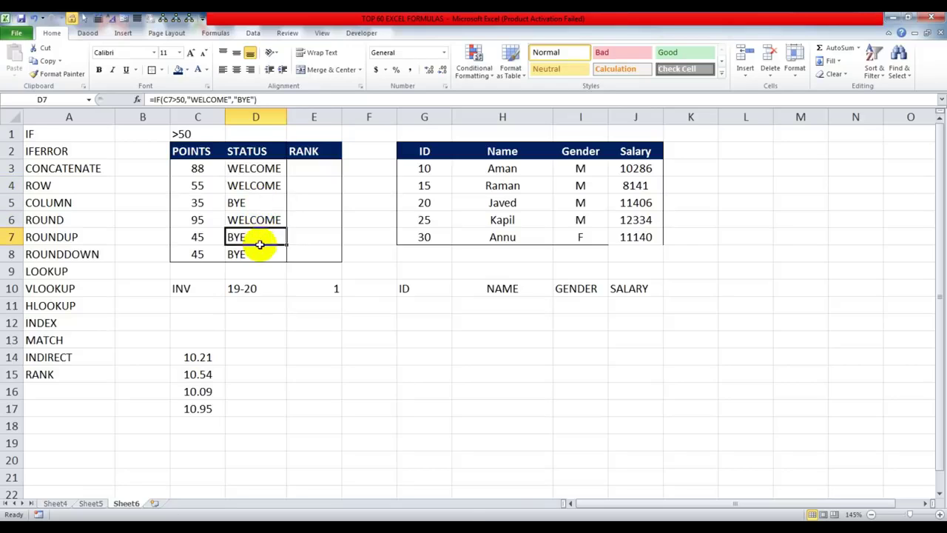
click(311, 167)
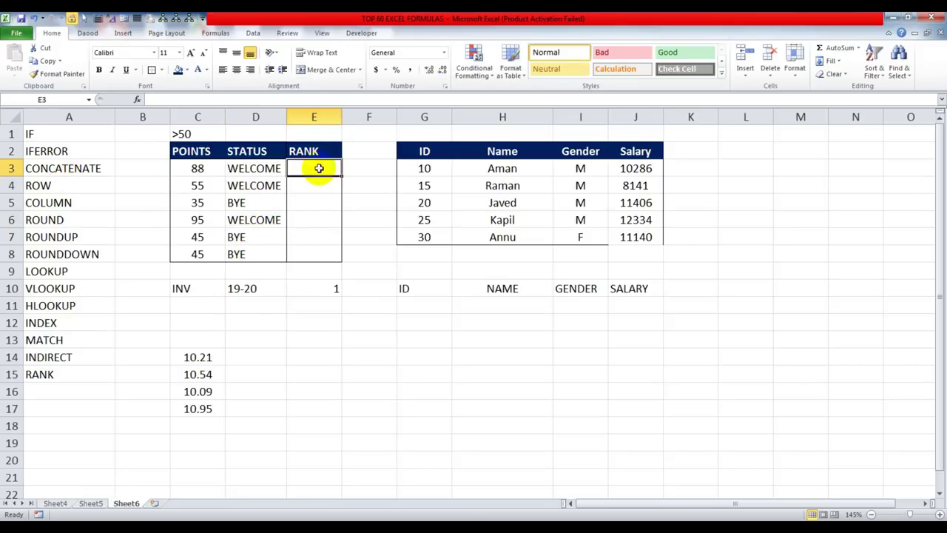
Mark the IF entry in A1 as covered by changing its font color to red
click(47, 133)
click(207, 70)
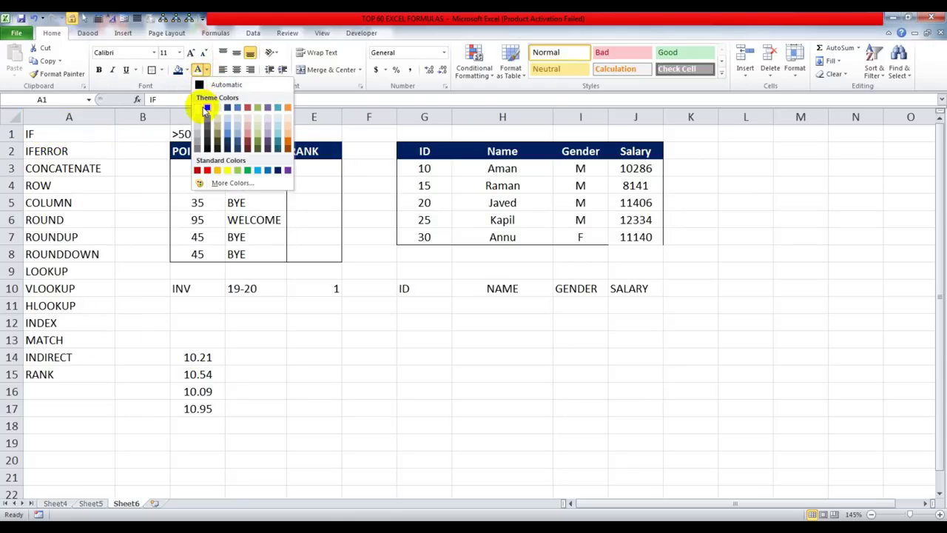
click(206, 168)
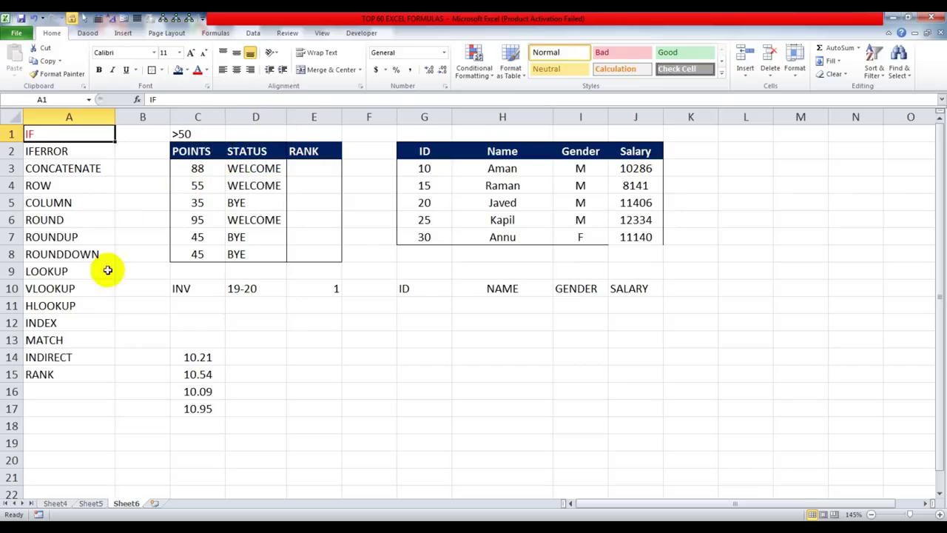
Go to the RANK function and start a RANK formula in E3 that compares C3 with C3:C8
click(42, 374)
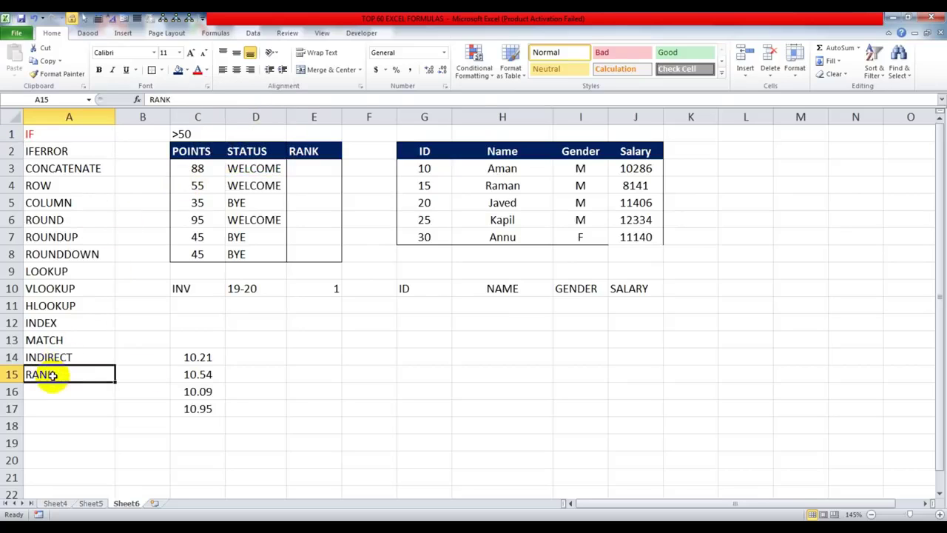
click(314, 170)
drag(213, 172, 207, 254)
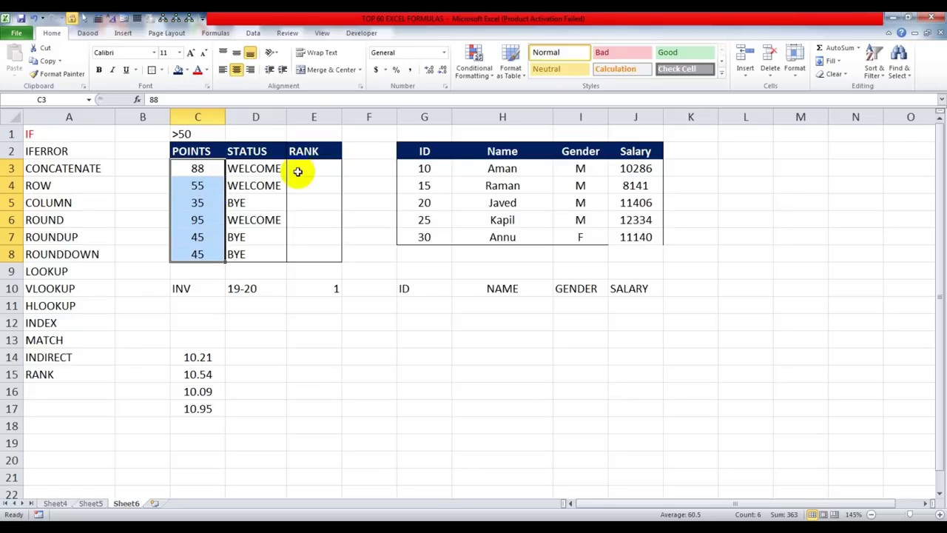
click(322, 173)
text(=RANK()
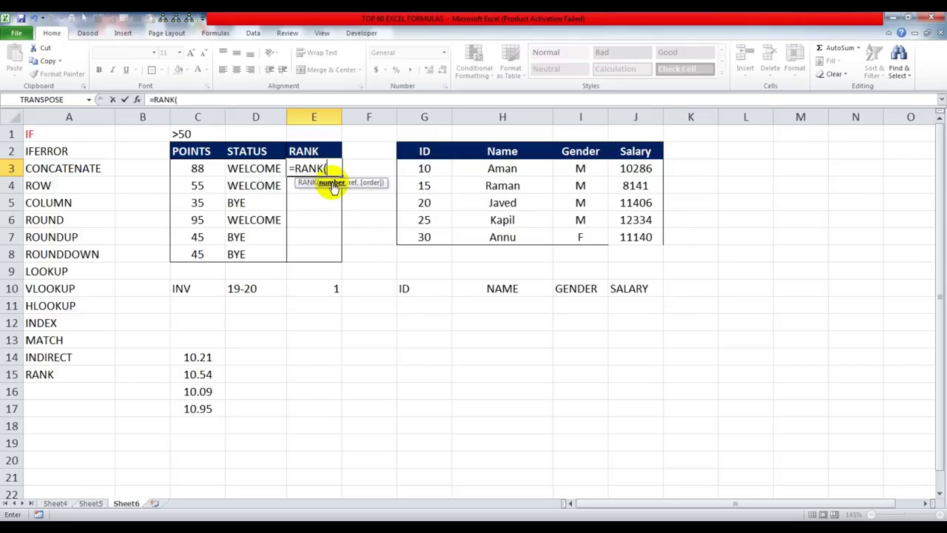
click(201, 169)
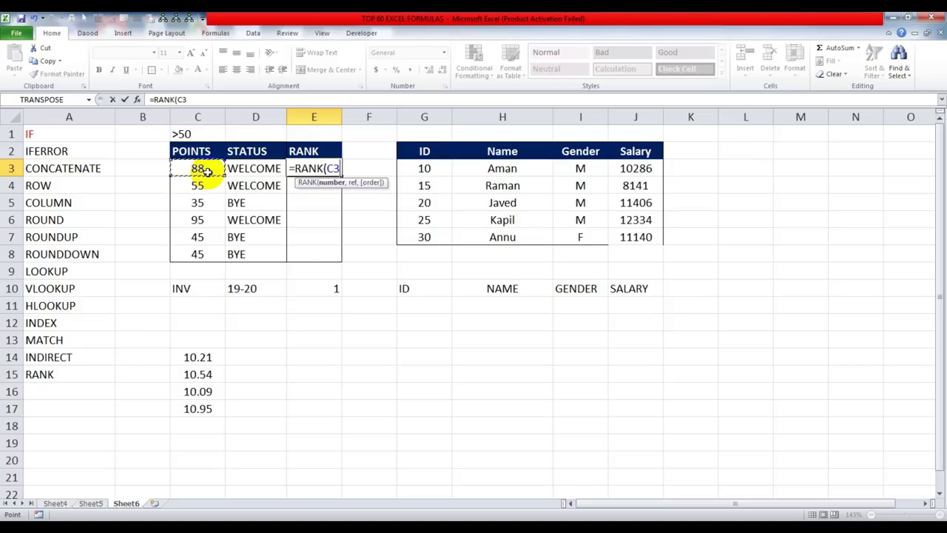
text(,)
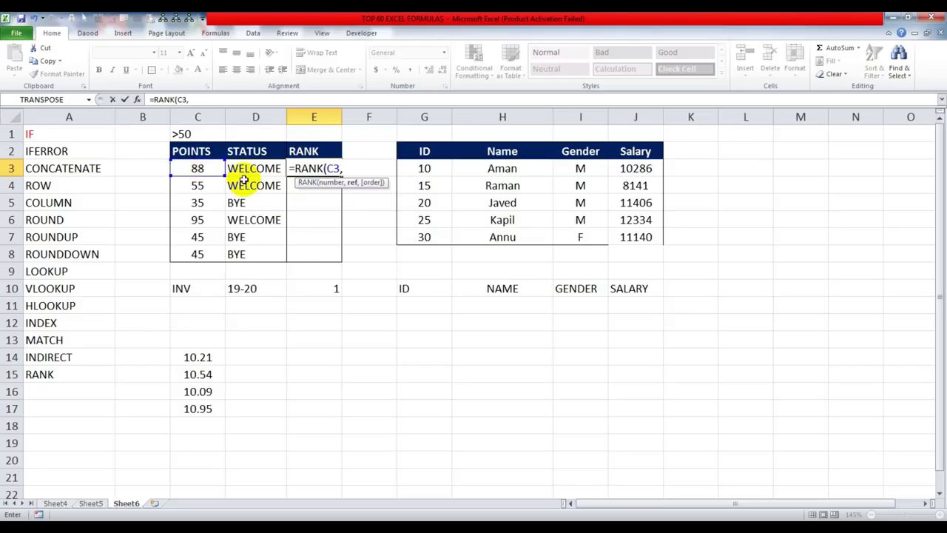
drag(196, 169, 195, 252)
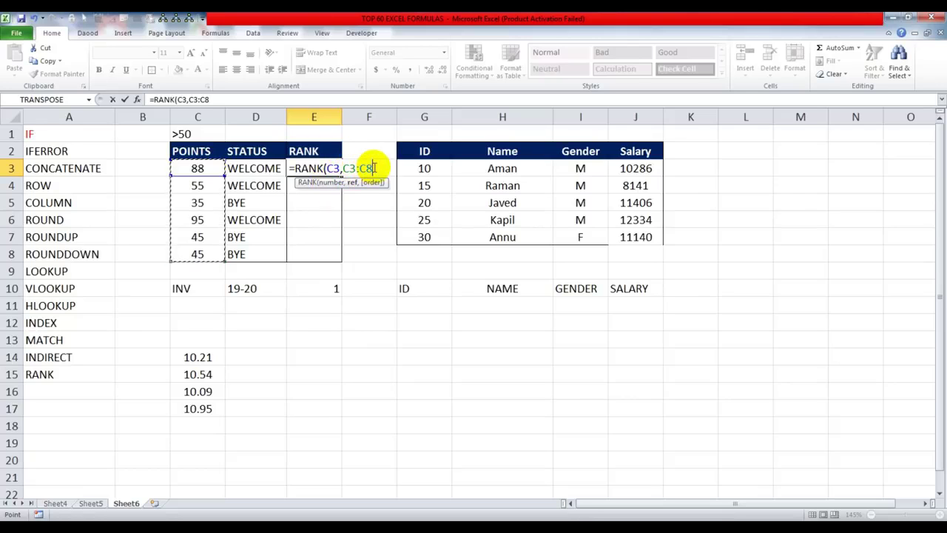
Lock the RANK range in E3 as $C$3:$C$8 and complete the formula with ascending order 1
drag(343, 169, 373, 169)
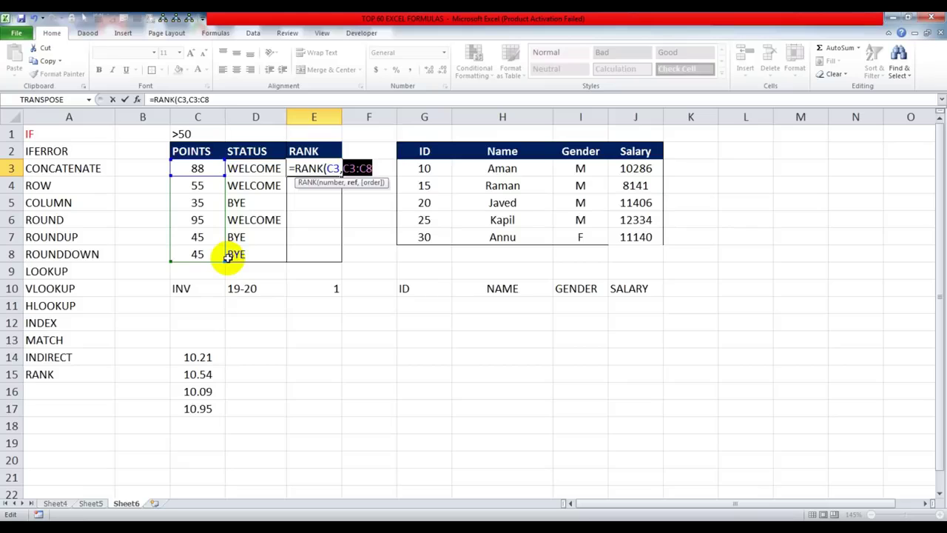
key(F4)
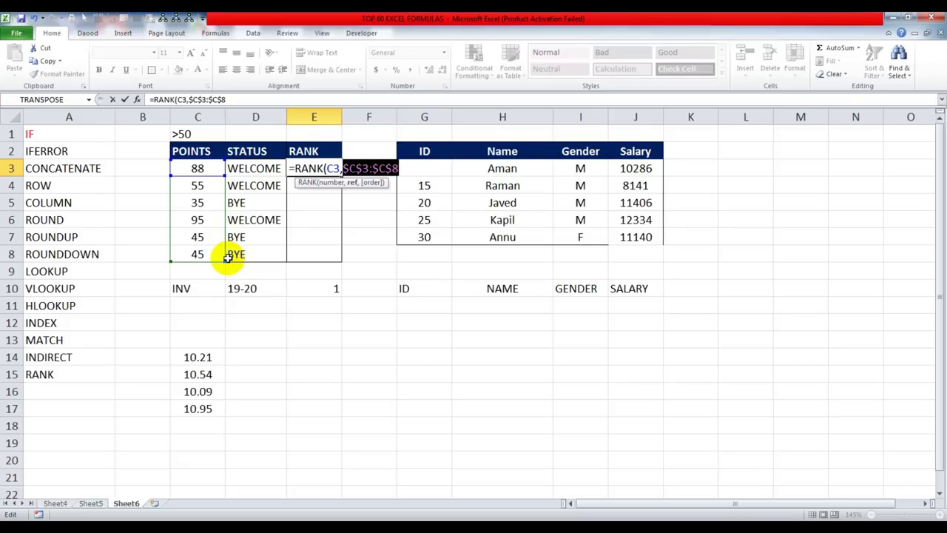
click(406, 175)
text(,)
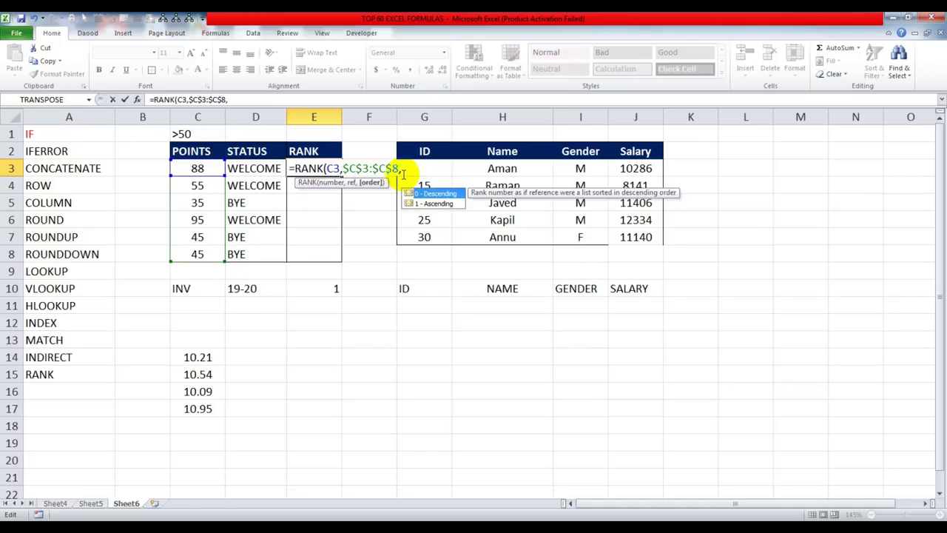
text(1))
key(Return)
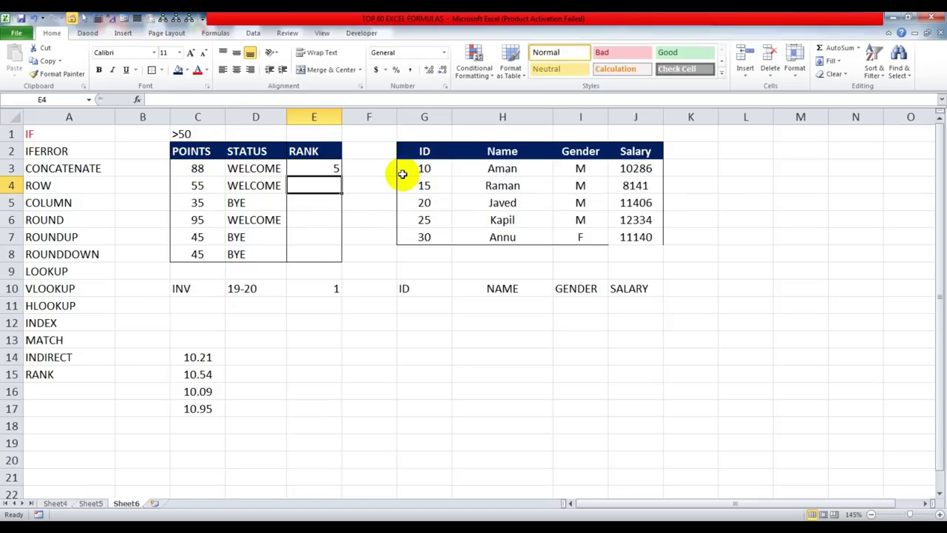
Fill the ascending RANK formula from E3 down through E8 and check the rank in row 5 against its points
click(329, 169)
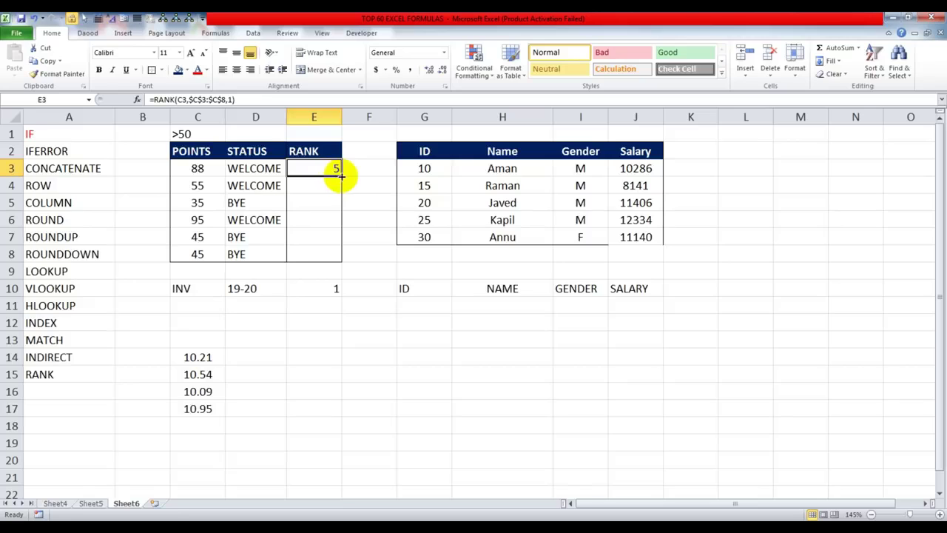
drag(341, 178, 333, 256)
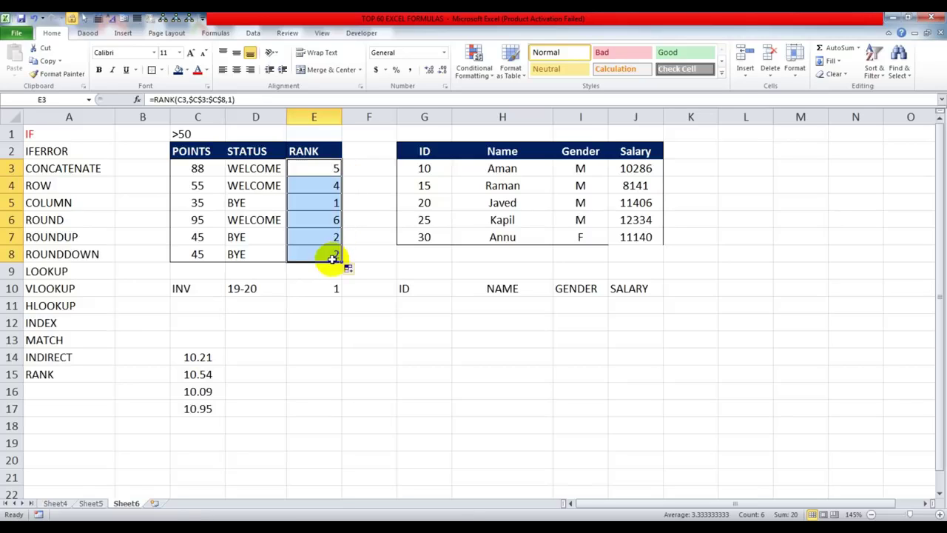
drag(314, 202, 212, 205)
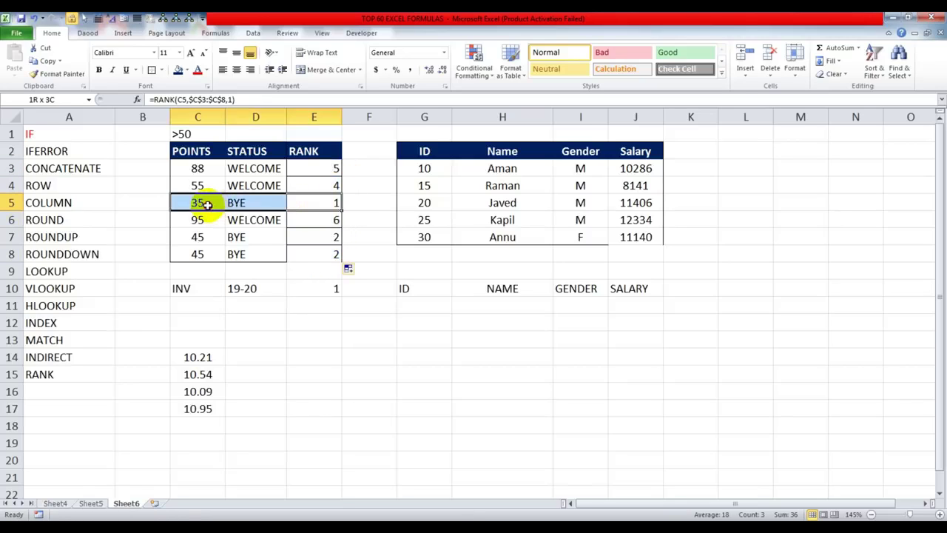
click(316, 205)
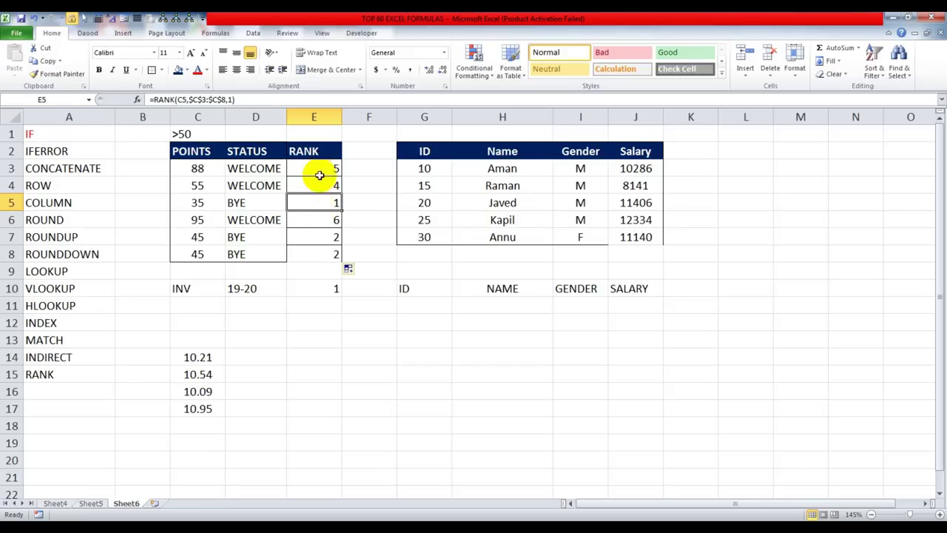
Change the RANK order argument in E3 to 0 for descending and fill the formula down through E8
double_click(316, 168)
double_click(405, 168)
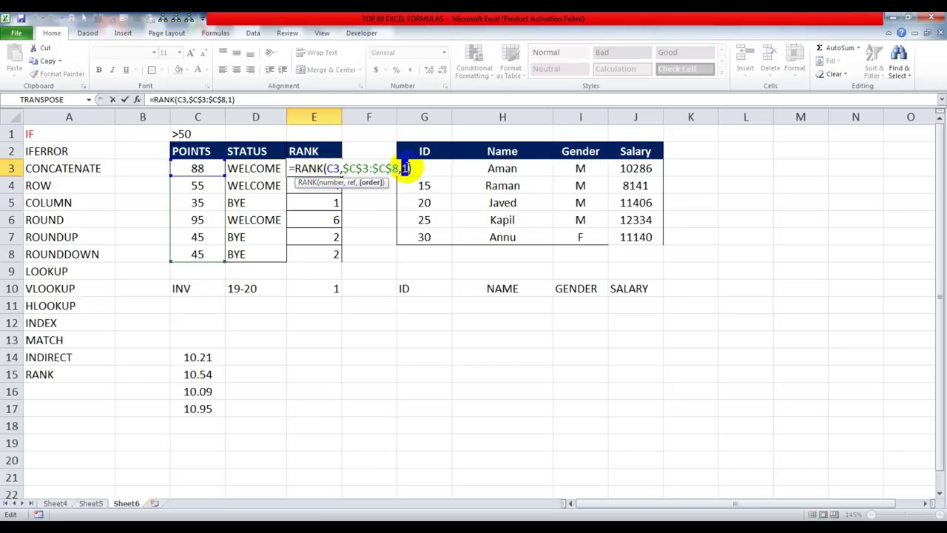
text(0)
key(Return)
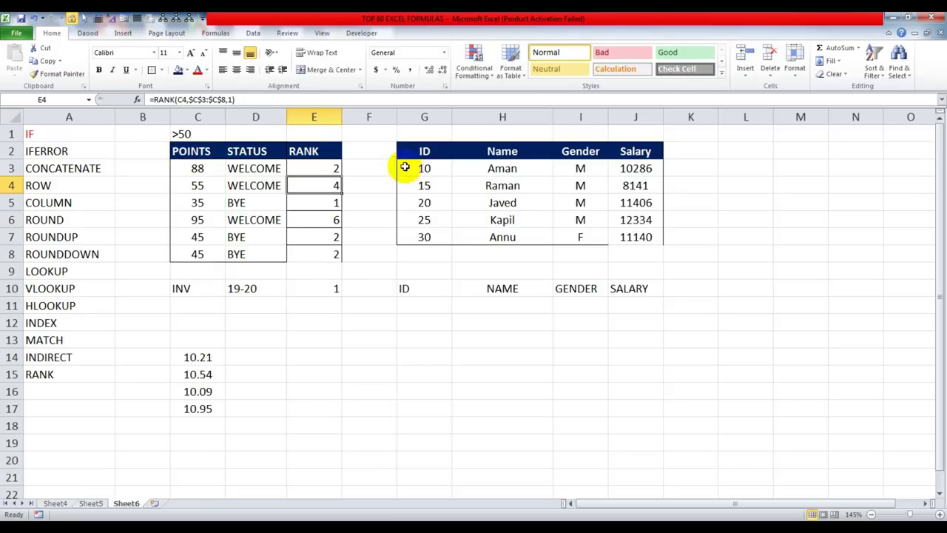
click(334, 168)
drag(344, 178, 338, 255)
Compare the descending ranks with the points in rows 6, 3, 4 and 7
drag(329, 223, 197, 220)
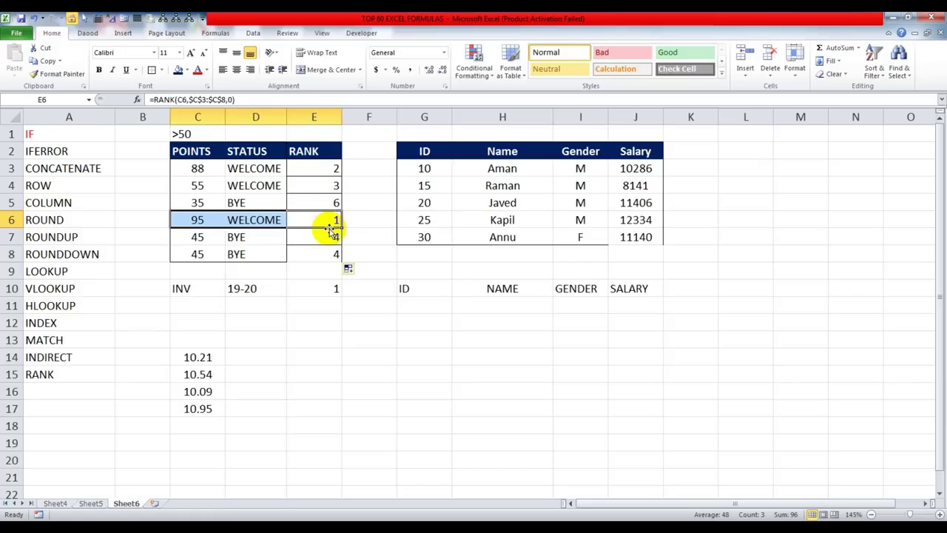
drag(334, 169, 195, 170)
drag(334, 186, 197, 184)
drag(328, 237, 204, 237)
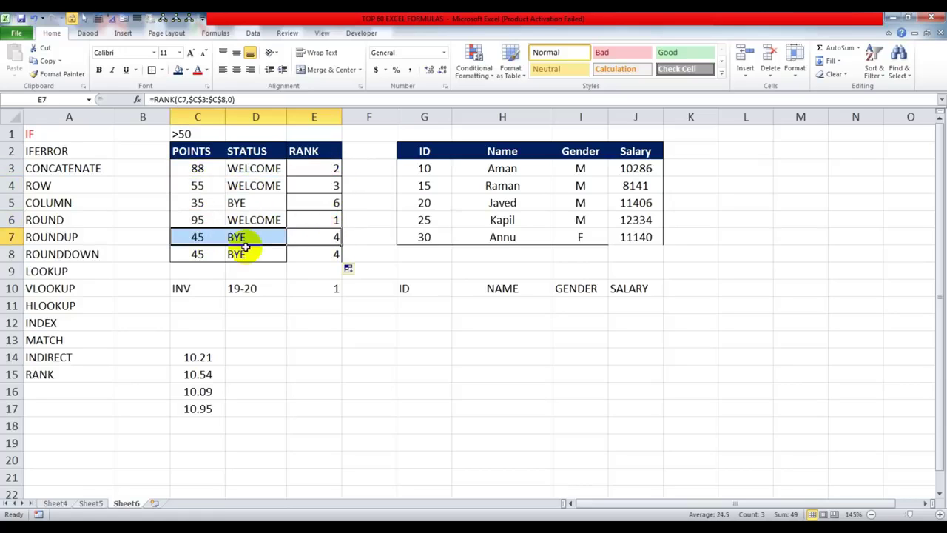
Set the points in C8 to 48 and check the ranks in E3:E8 against the points
click(202, 254)
text(48)
key(Return)
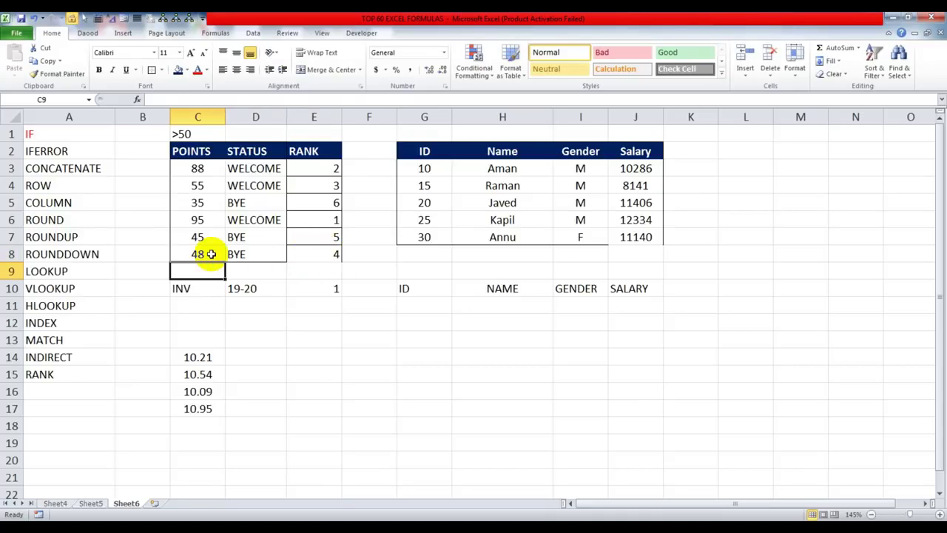
drag(201, 237, 319, 239)
drag(201, 256, 337, 255)
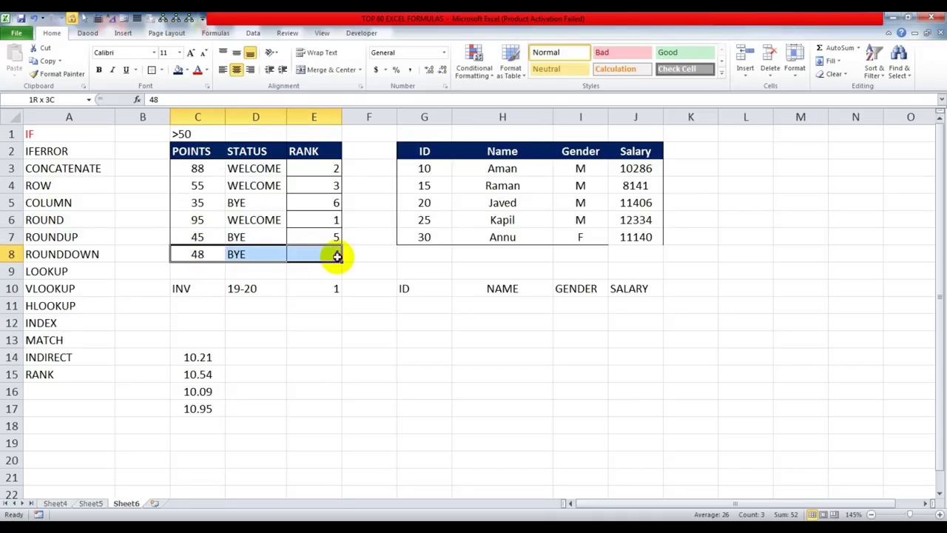
drag(212, 205, 313, 204)
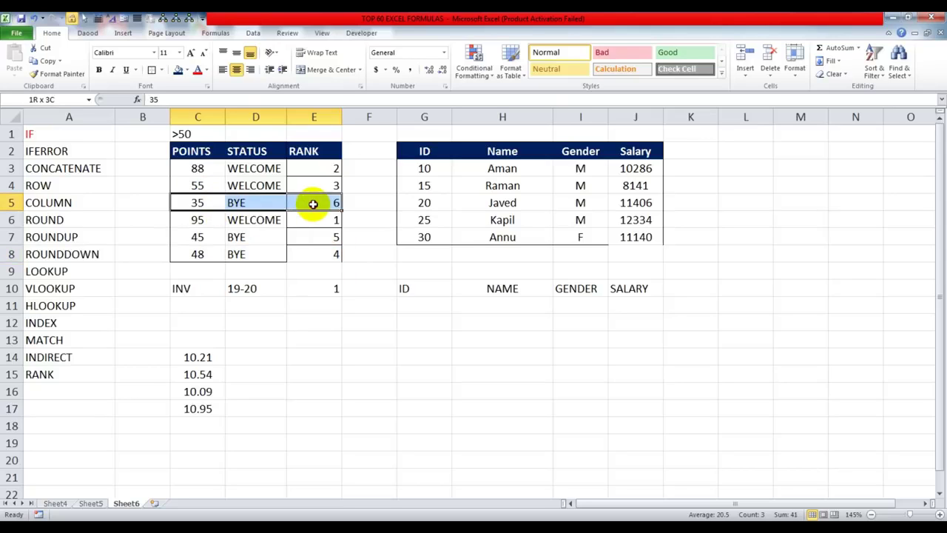
drag(312, 170, 313, 257)
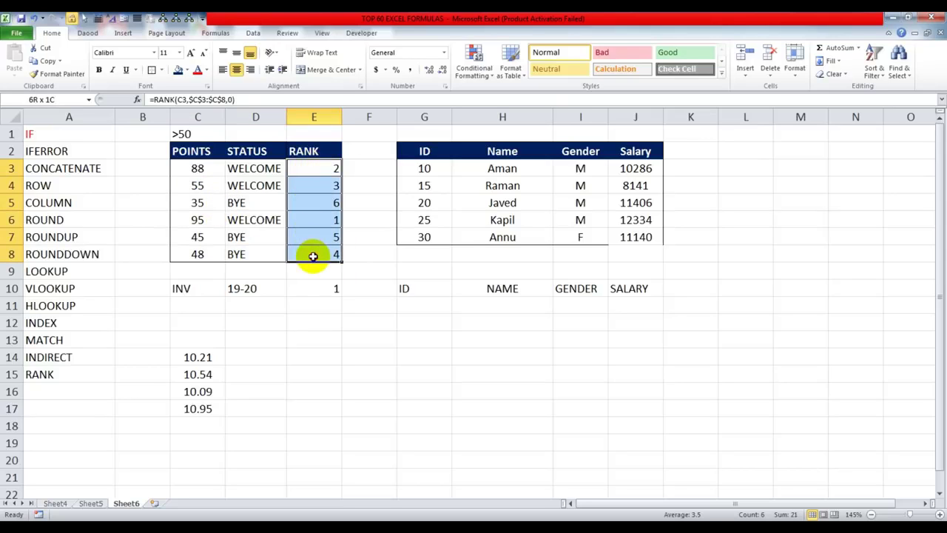
Mark the RANK entry in A15 as covered by changing its font color to red
click(64, 374)
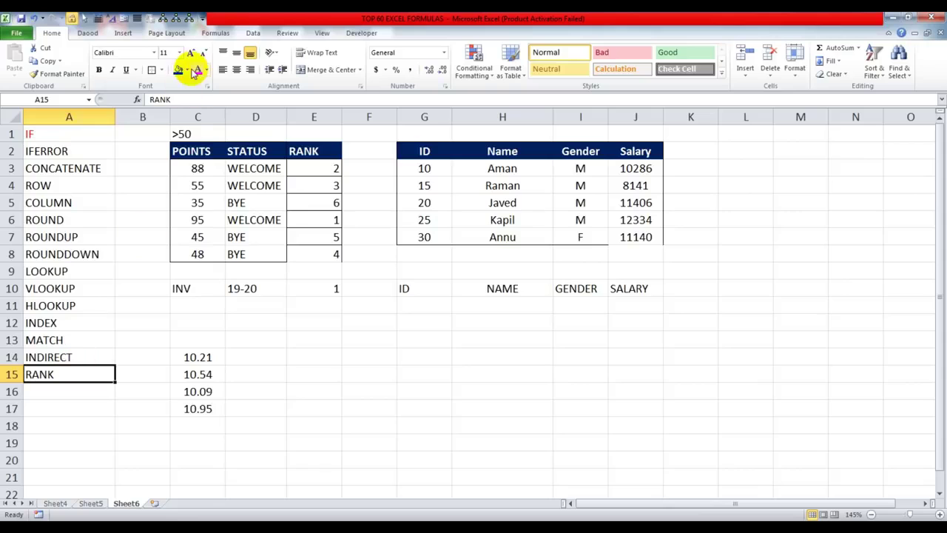
click(195, 70)
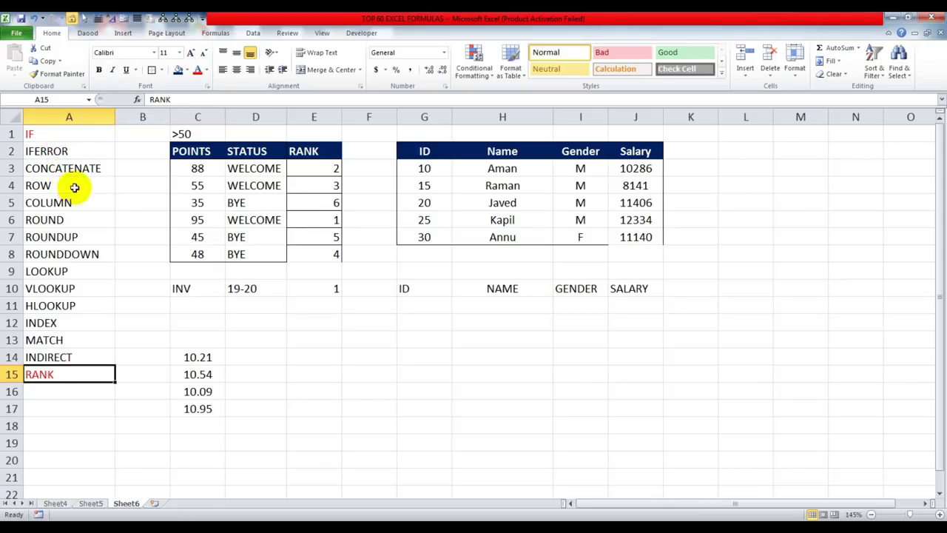
Go to the CONCATENATE function and start a CONCATENATE formula in C12 with C10 as its first text
click(69, 168)
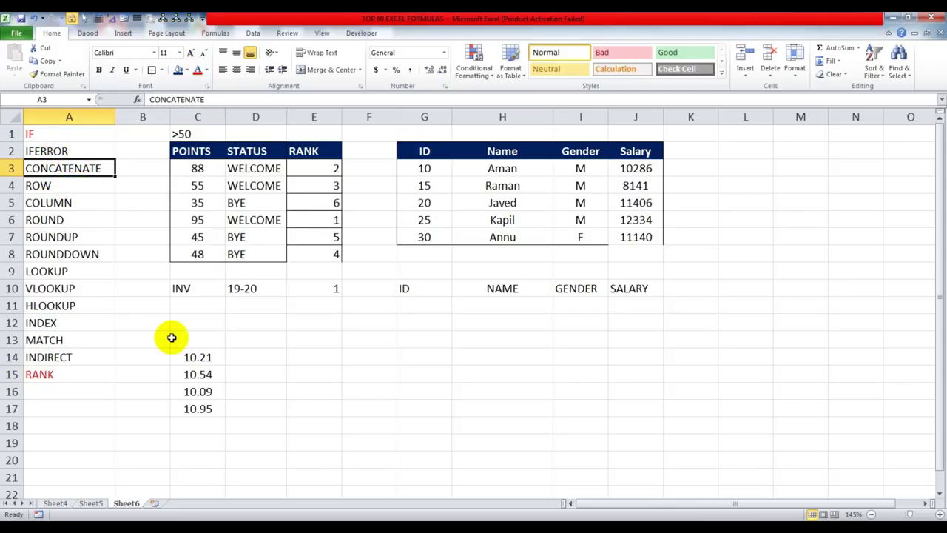
click(204, 320)
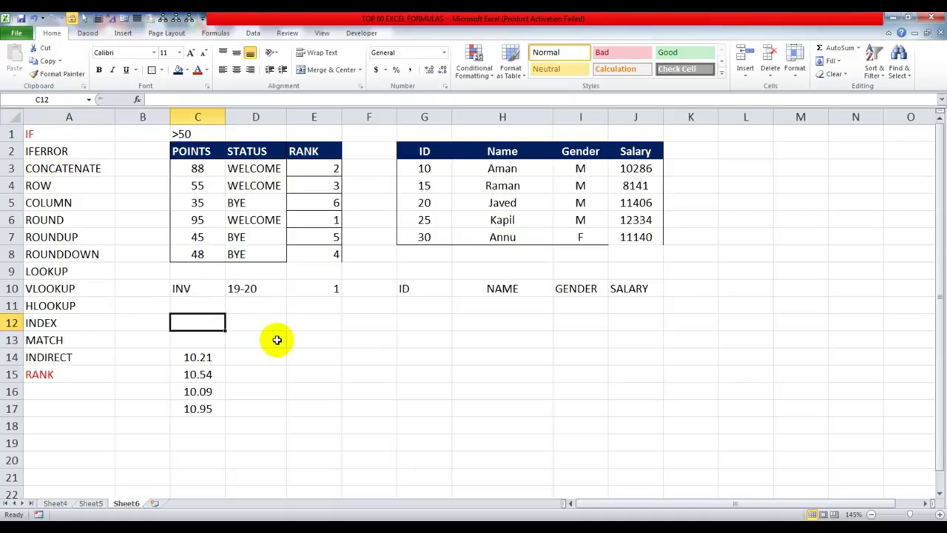
text(=CON)
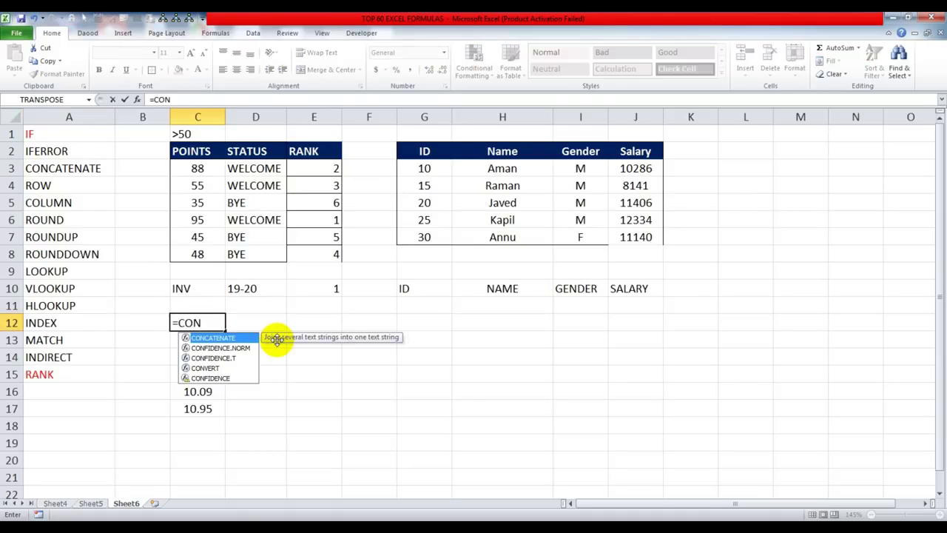
key(Tab)
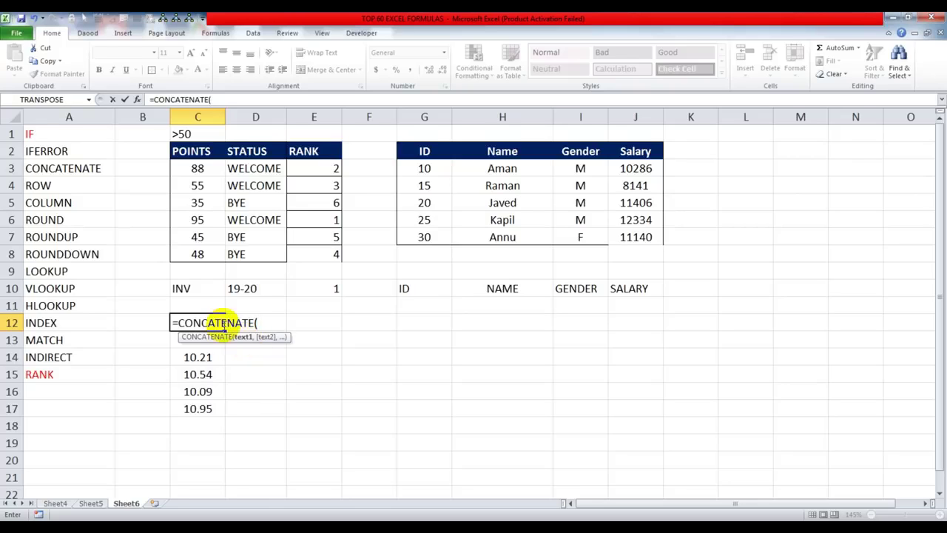
click(190, 286)
text(,)
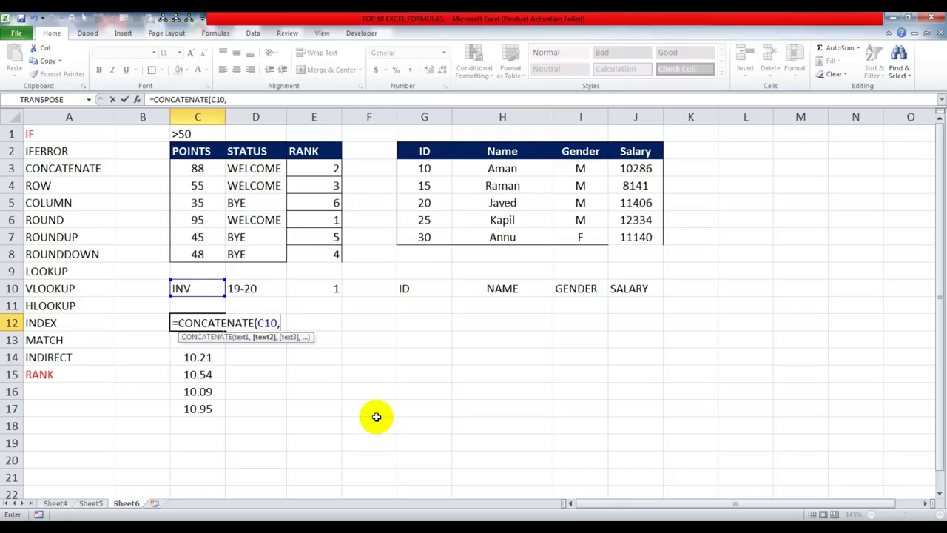
click(251, 290)
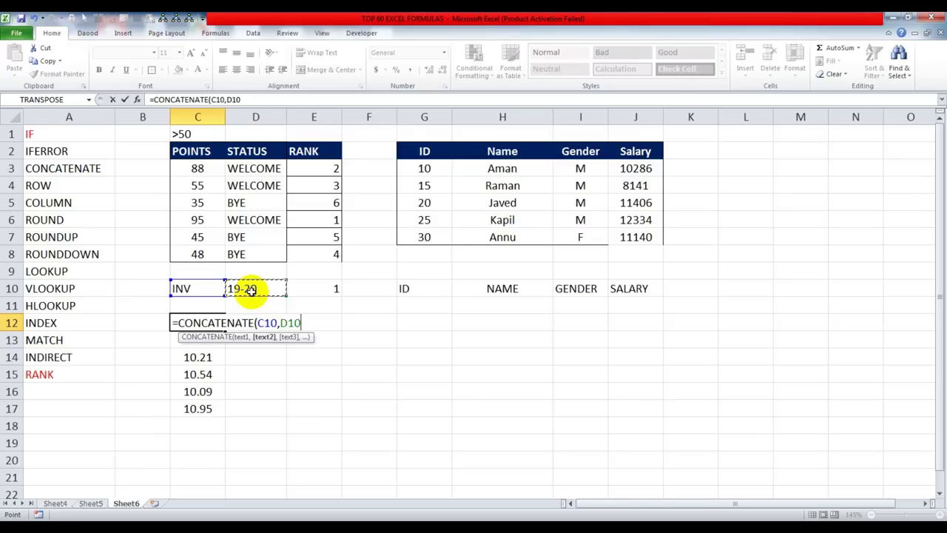
text(,)
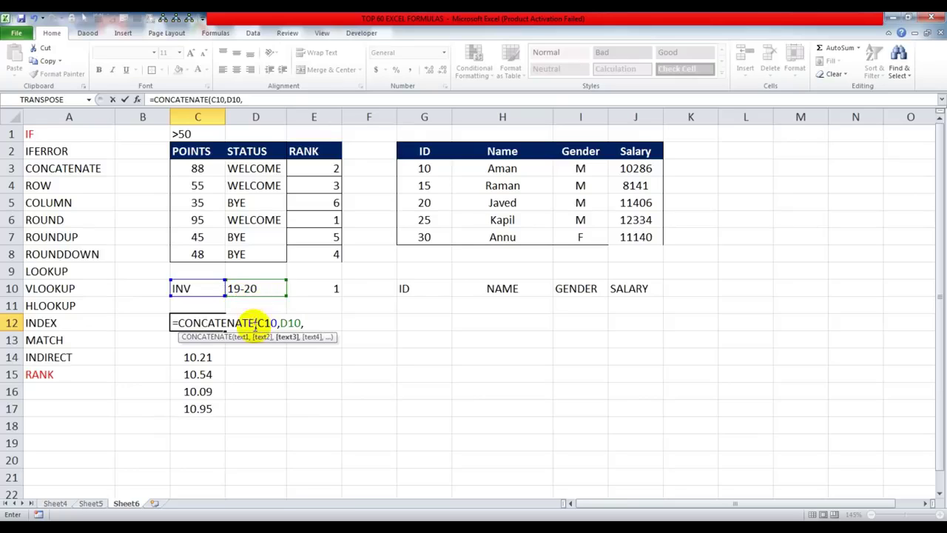
double_click(285, 323)
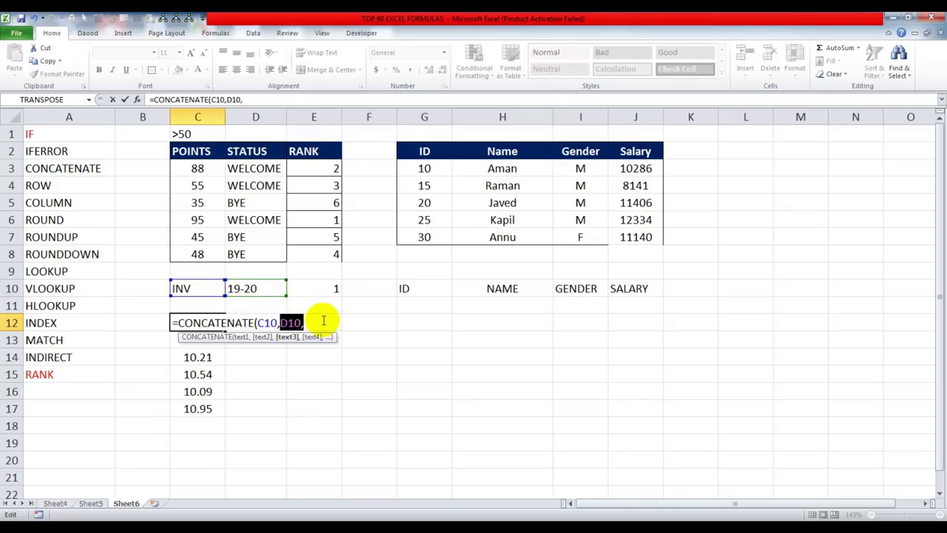
key(BackSpace)
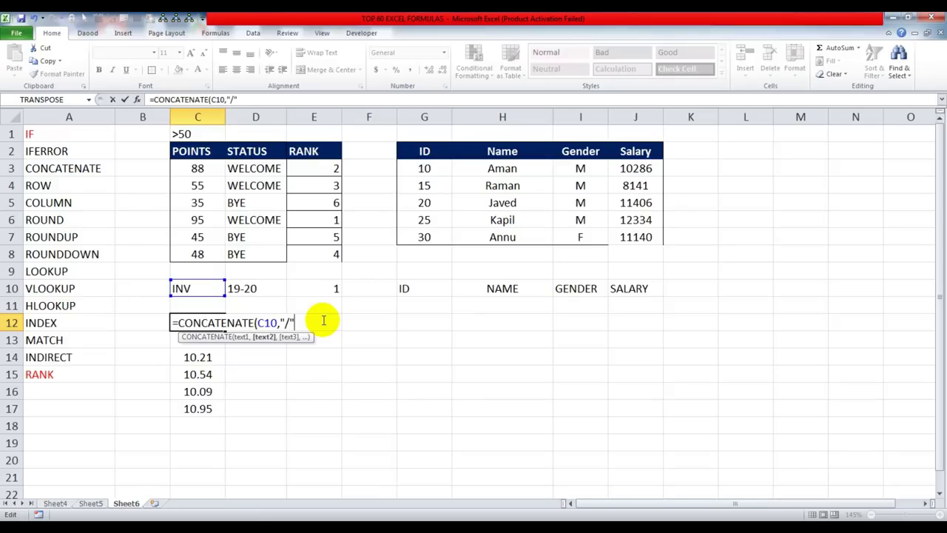
Complete the CONCATENATE formula in C12 with "/", D10, "/000" and E10 as the remaining texts
text("/",)
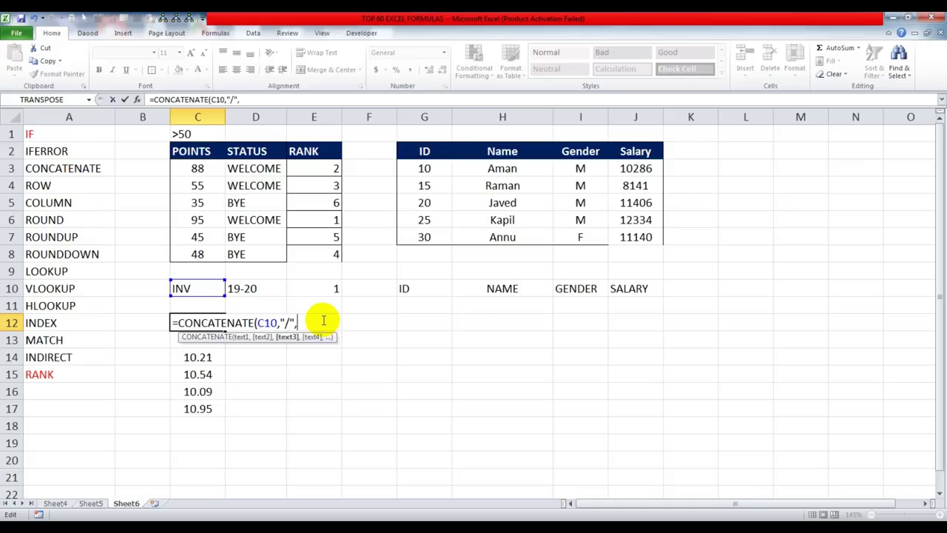
click(261, 287)
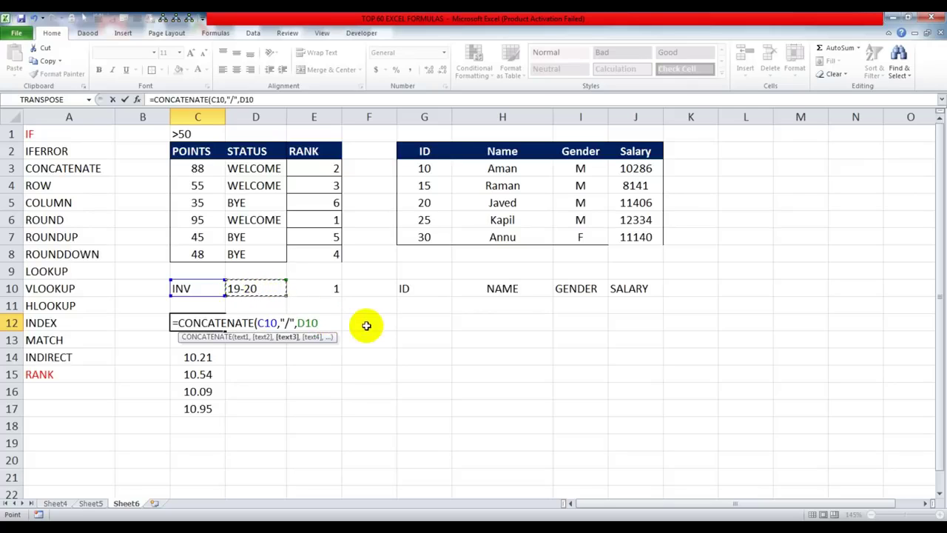
text(,"/"000)
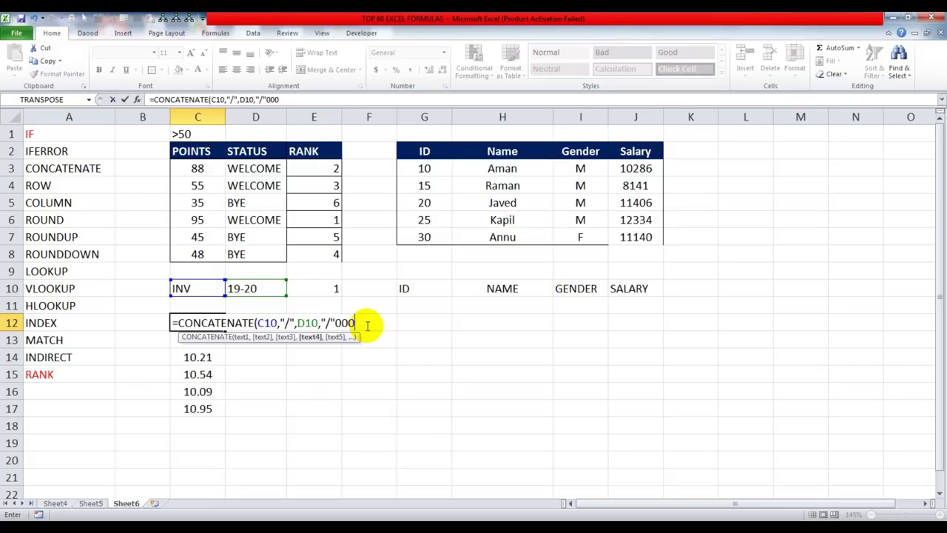
key(BackSpace)
key(BackSpace)
key(BackSpace)
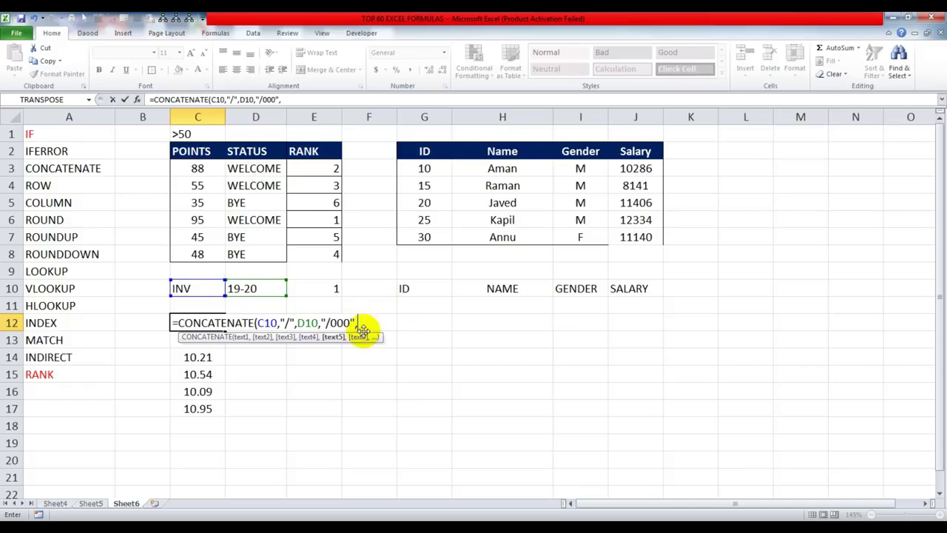
click(331, 287)
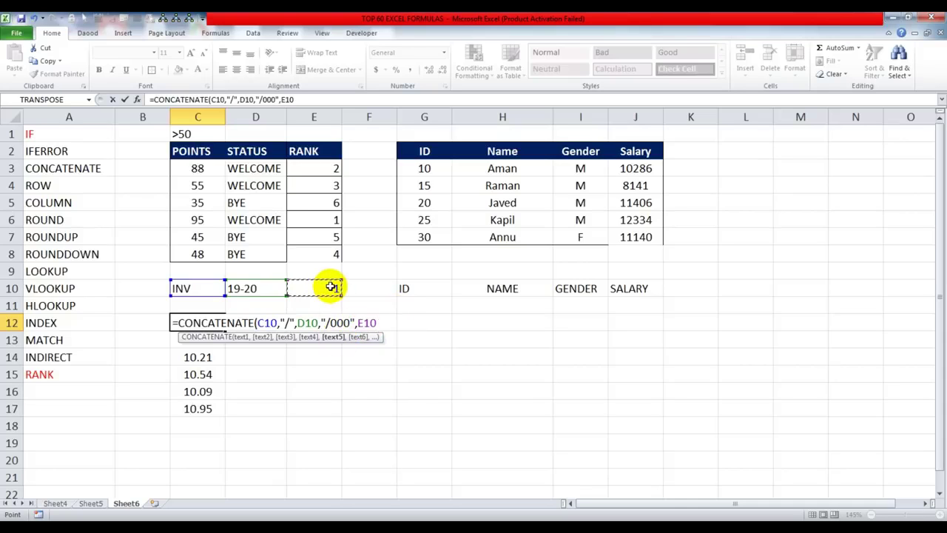
key(Return)
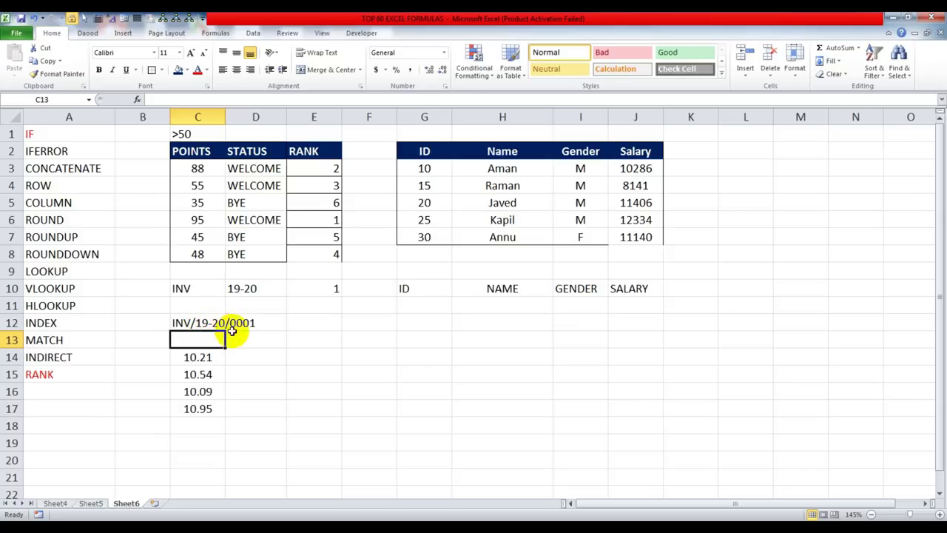
Test the CONCATENATE formula by setting E10 to 15, 2, 8 and 1 in turn
click(324, 282)
text(15)
key(Return)
click(324, 282)
text(2)
key(Return)
click(323, 283)
text(8)
key(Return)
click(323, 283)
text(1)
key(Return)
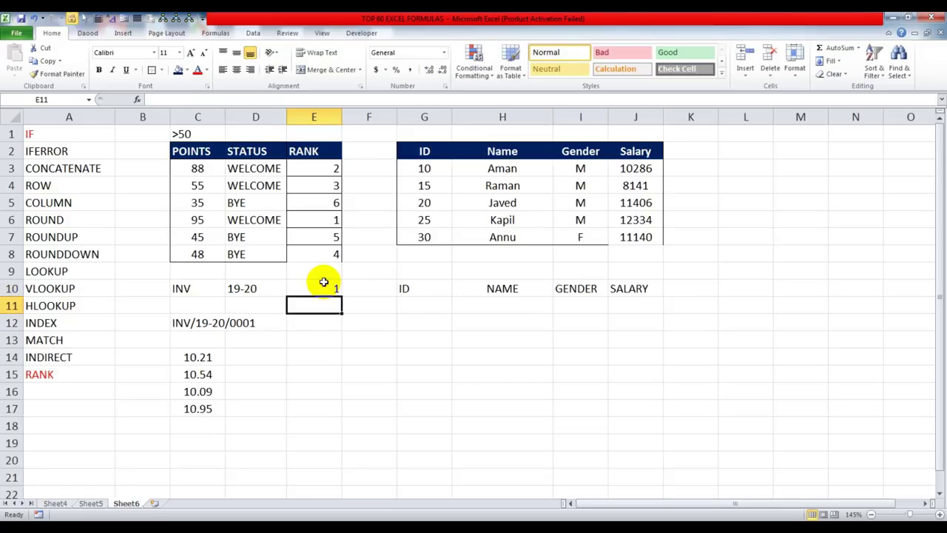
Mark the CONCATENATE entry in A3 as covered by changing its font color to red
click(201, 324)
click(74, 168)
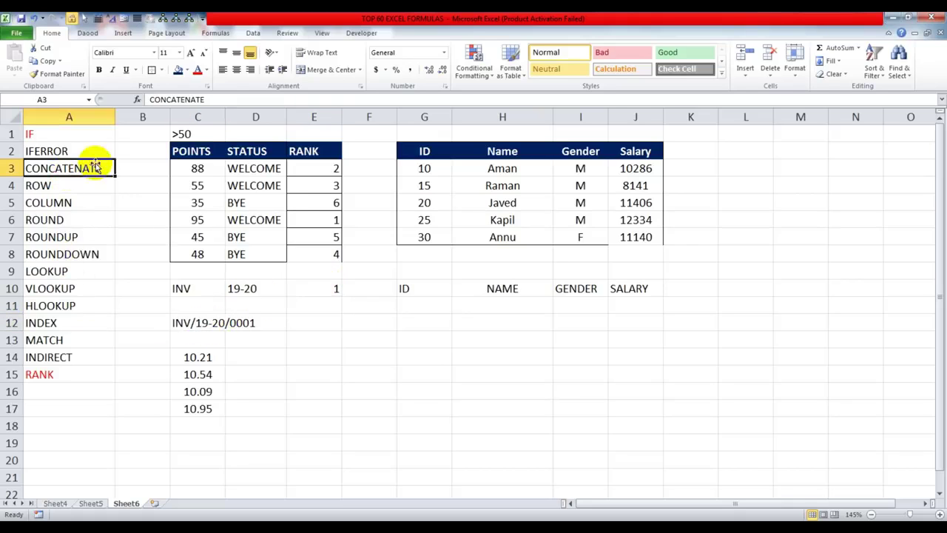
click(197, 69)
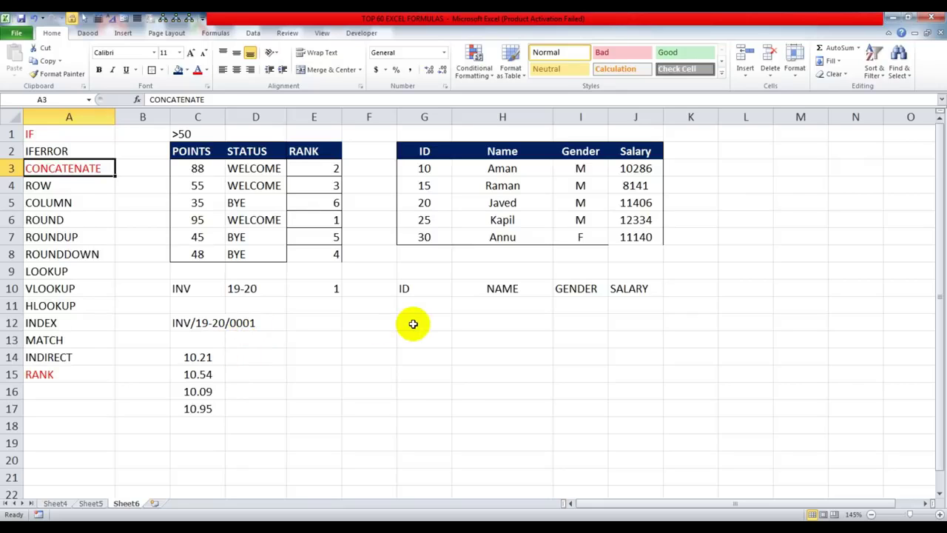
Enter =ROW(1:1) in F12 and fill the formula down to F19
click(351, 321)
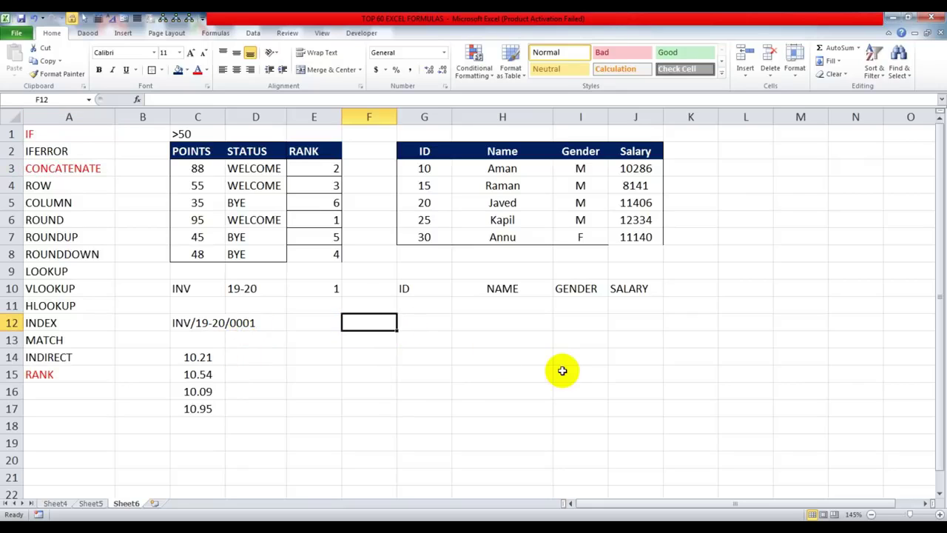
text(=ROW)
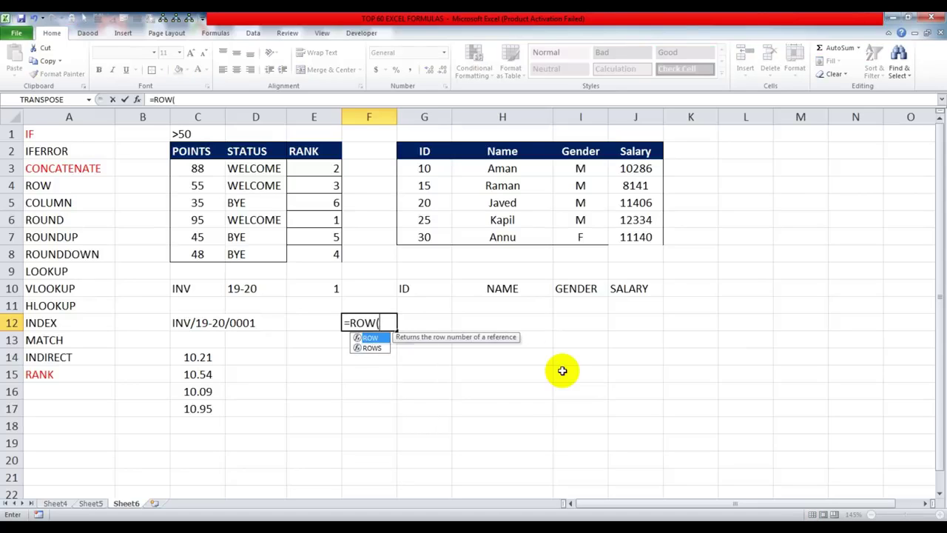
text((1:1)
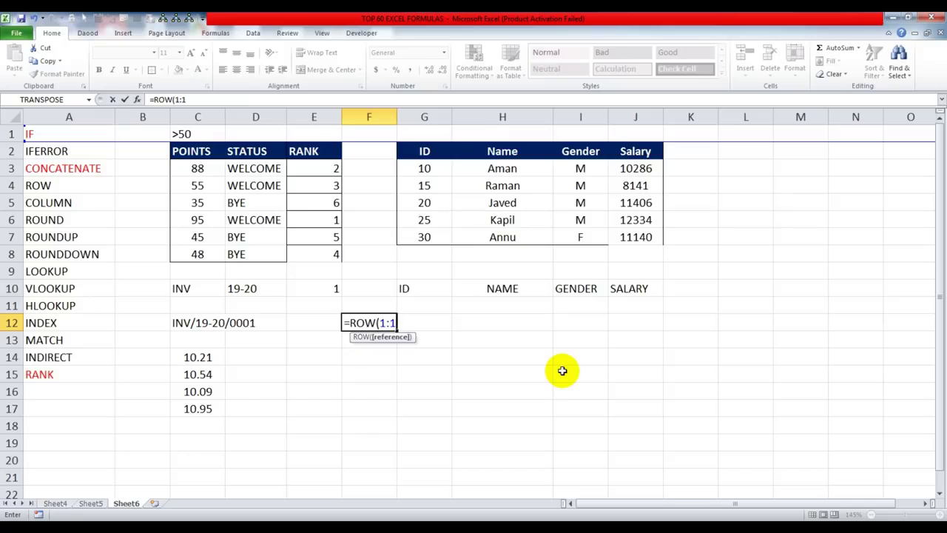
text())
key(Return)
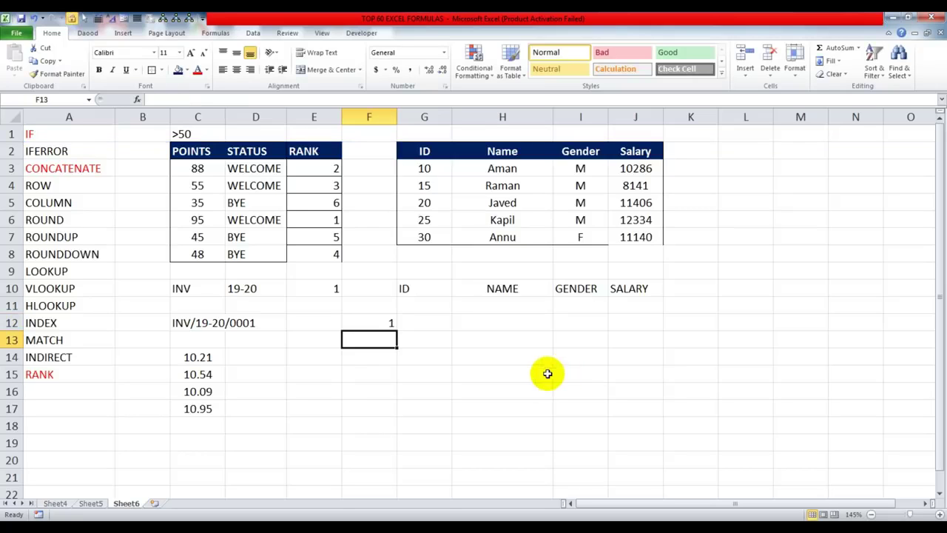
click(385, 323)
drag(396, 331, 408, 445)
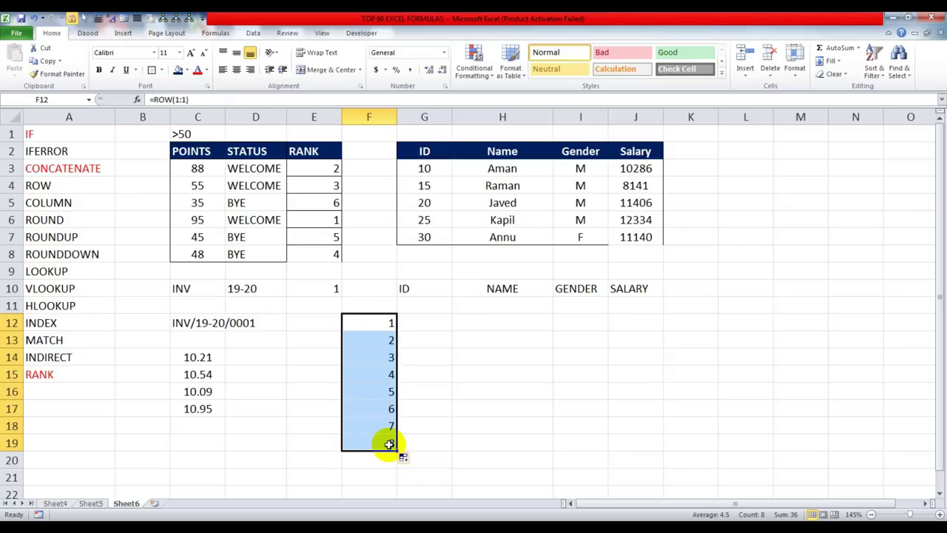
Mark the ROW entry in A4 as covered by changing its font color to red
click(40, 187)
click(198, 72)
click(57, 209)
Enter the formula =COLUMN(A:A) in G12
click(436, 319)
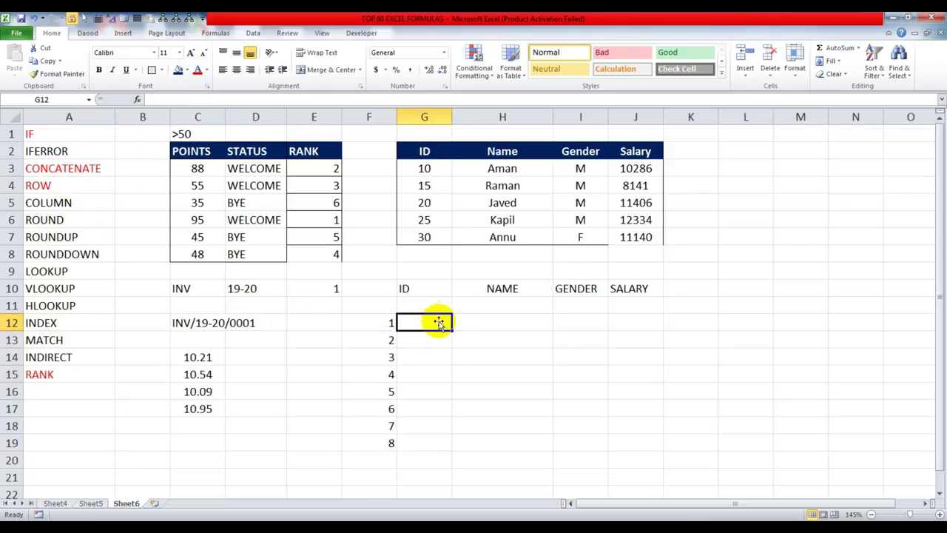
text(=CO)
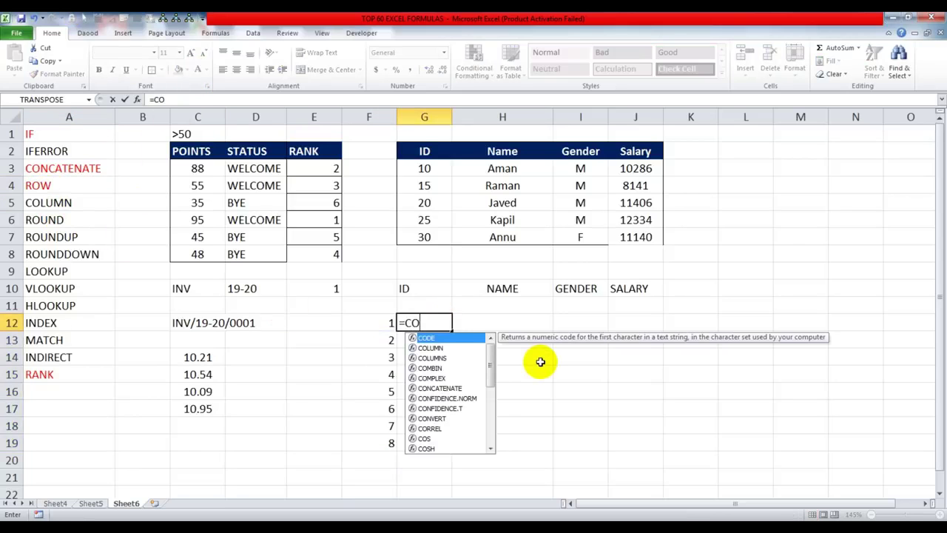
text(LUMN()
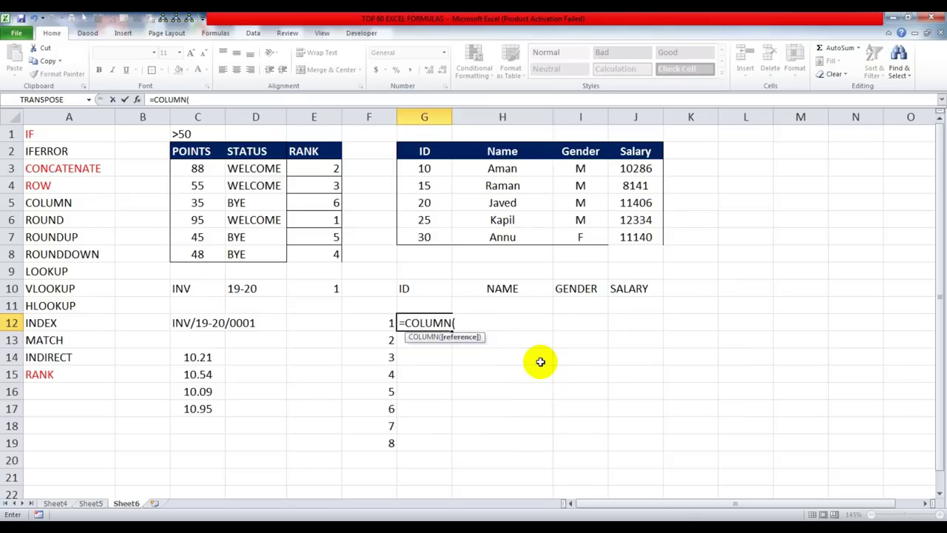
text(A:a)
key(BackSpace)
text(A)
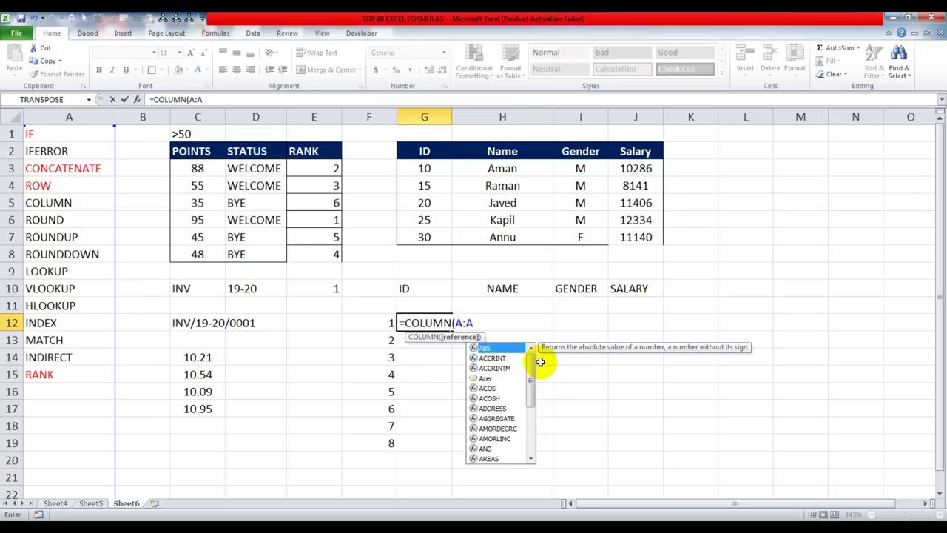
text())
key(Return)
Fill the COLUMN formula from G12 down to G18 and check the copied formula in G13
click(442, 323)
drag(451, 328, 459, 433)
click(446, 333)
double_click(444, 342)
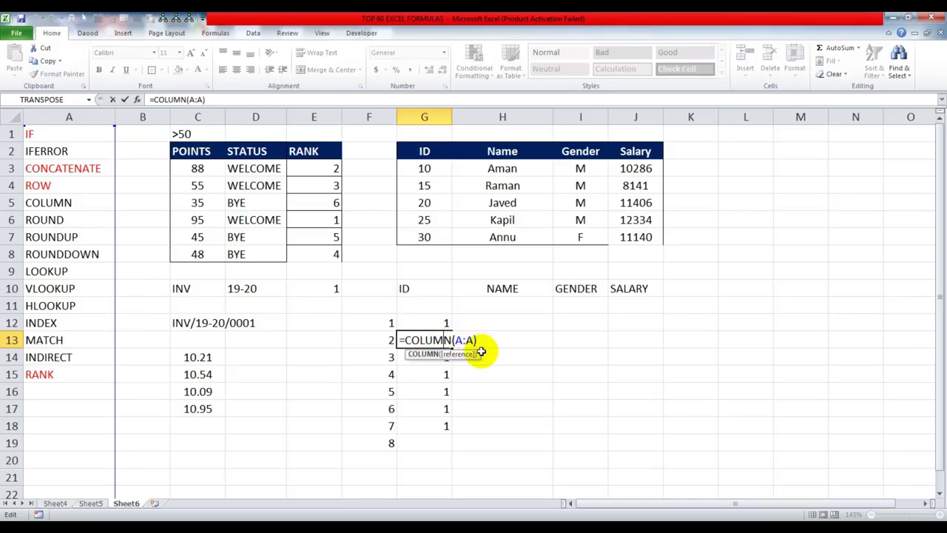
key(Return)
Fill the COLUMN formula from G12 across to M12 and check the copied formula in M12
click(447, 322)
drag(451, 330, 823, 333)
click(548, 323)
click(700, 323)
click(801, 326)
double_click(801, 325)
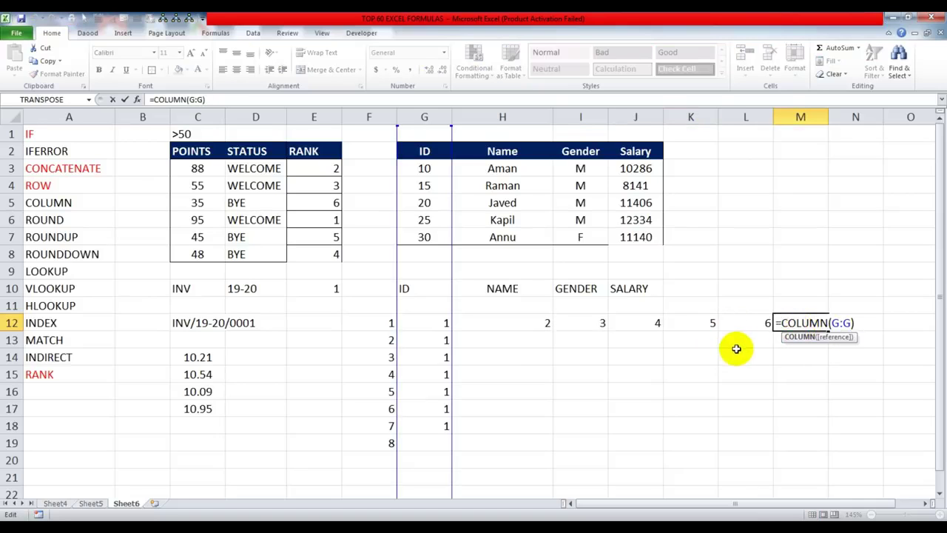
key(Return)
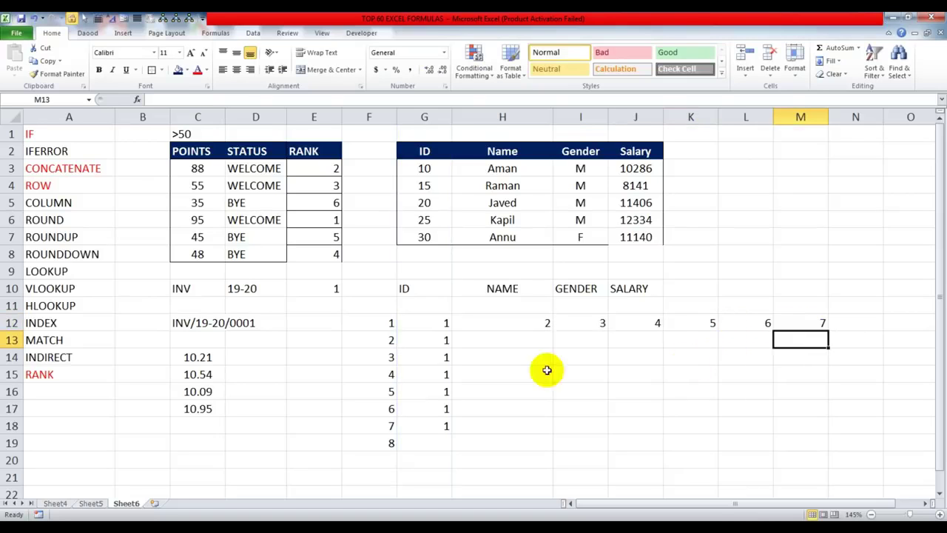
drag(378, 324, 801, 445)
key(Delete)
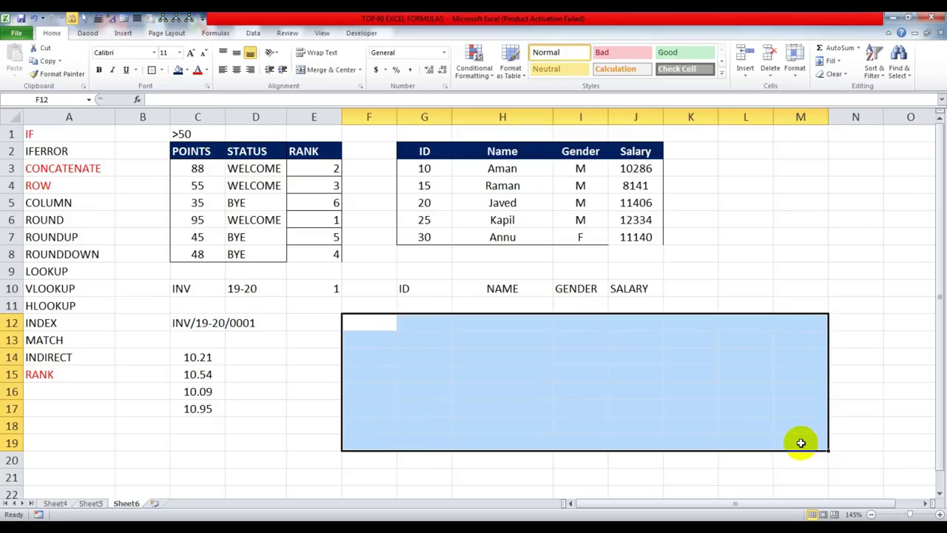
click(462, 303)
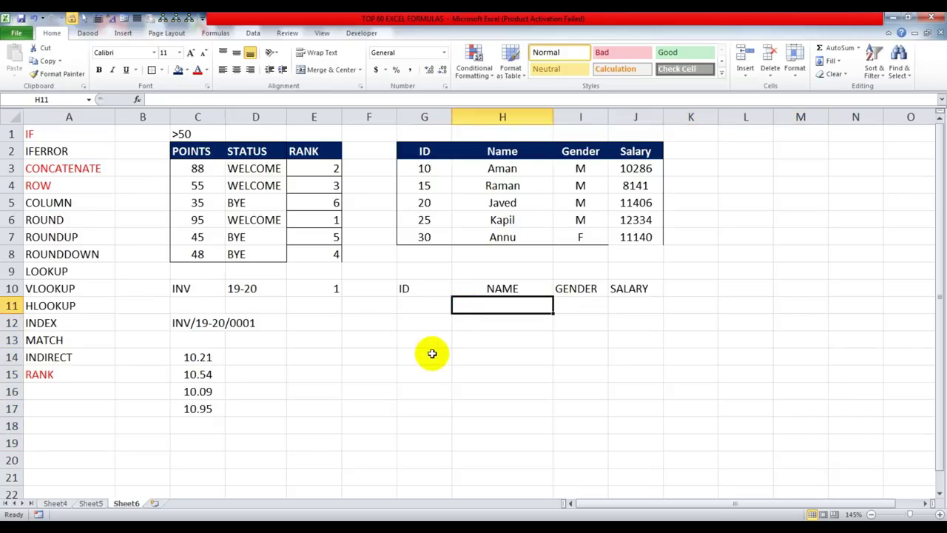
key(ctrl+z)
click(510, 324)
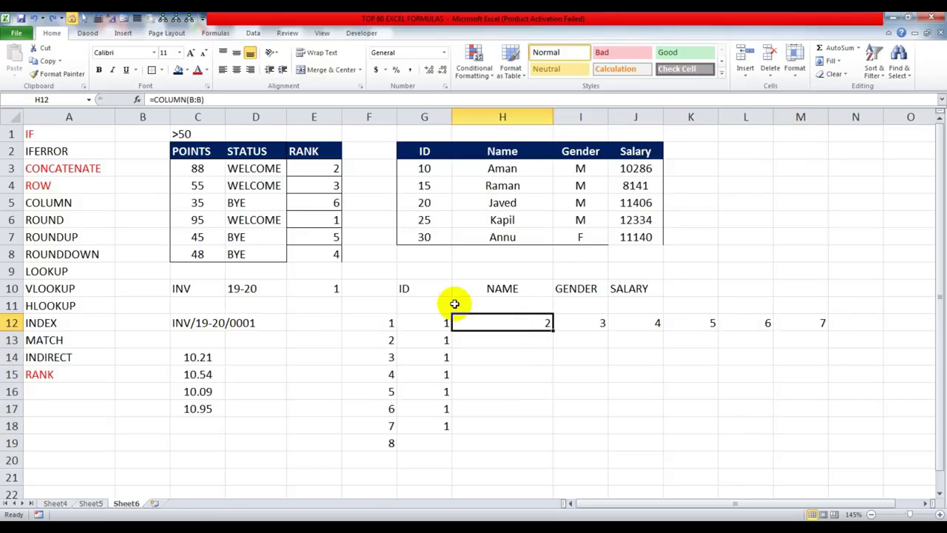
Mark the COLUMN entry in A5 red and go over the ROUND, ROUNDUP and ROUNDDOWN entries below it
click(68, 201)
click(197, 69)
click(90, 222)
click(87, 242)
click(84, 254)
Move the decimal numbers from C14:C17 to B14:B17
click(251, 358)
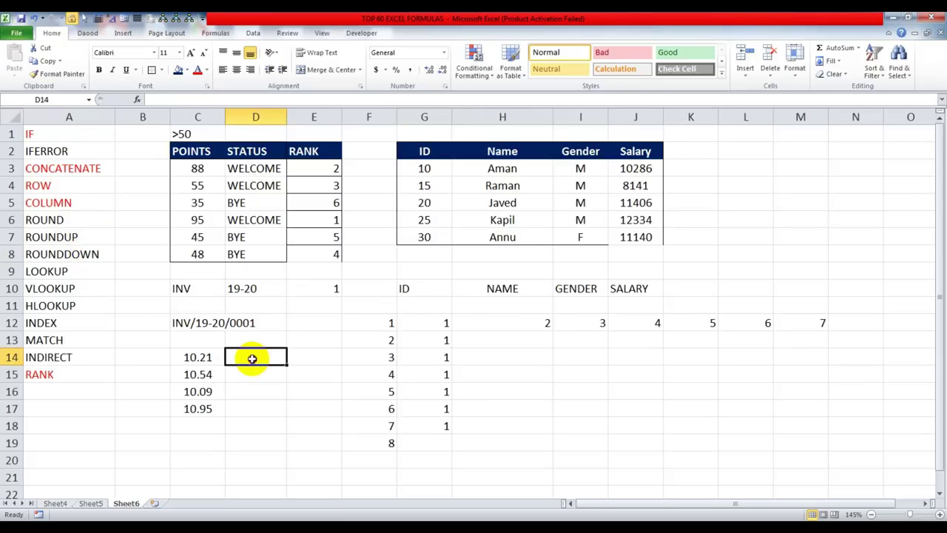
drag(380, 323, 378, 421)
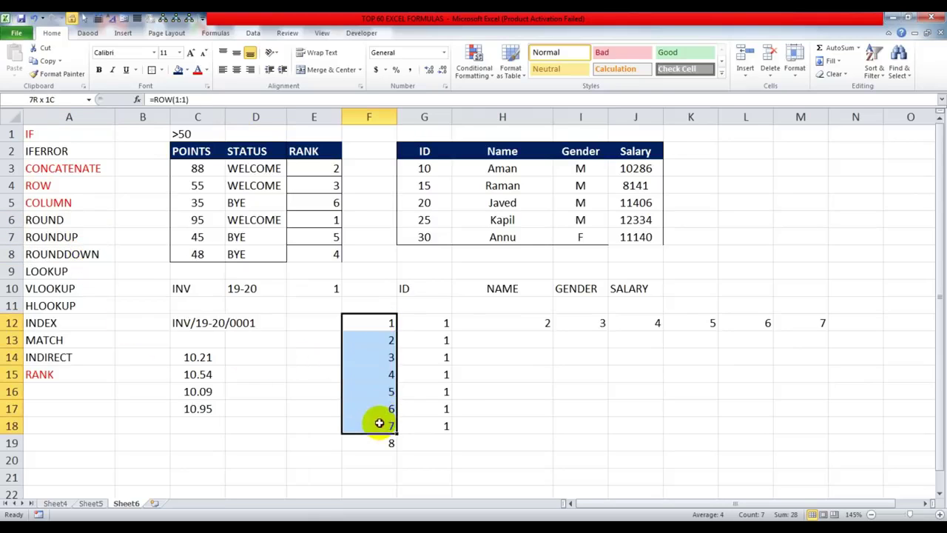
click(434, 340)
drag(199, 358, 197, 408)
drag(171, 379, 115, 377)
click(206, 359)
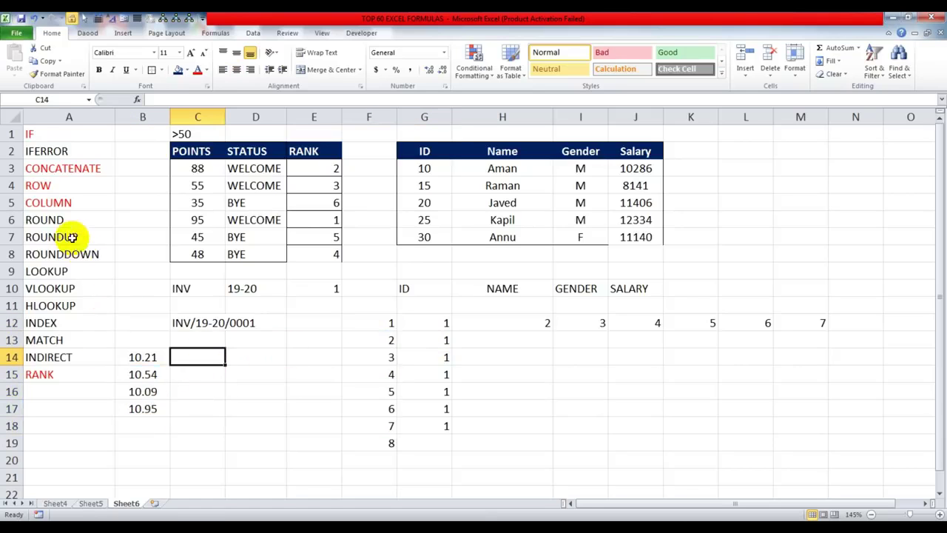
drag(133, 356, 136, 414)
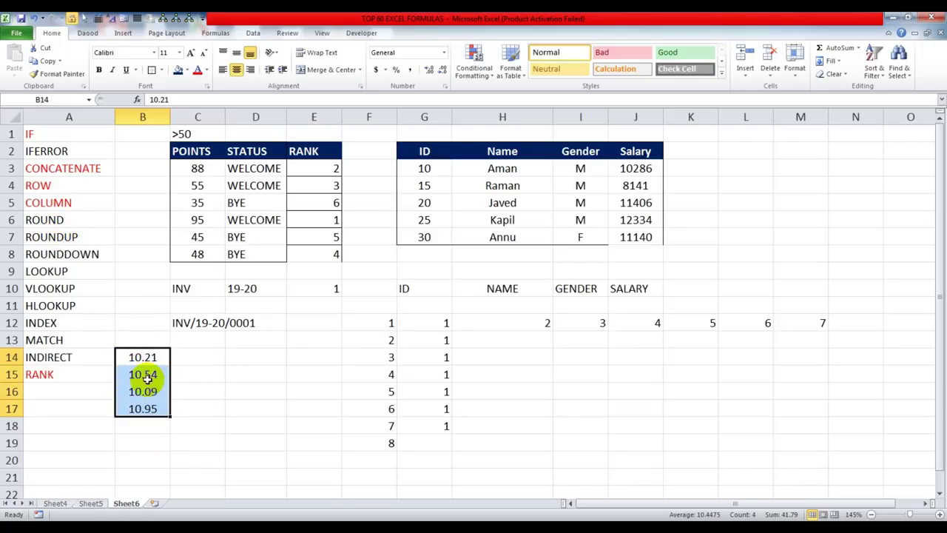
Enter =ROUND(B14,0) in C14, fill it down to C17 and compare the results with the original numbers
click(196, 358)
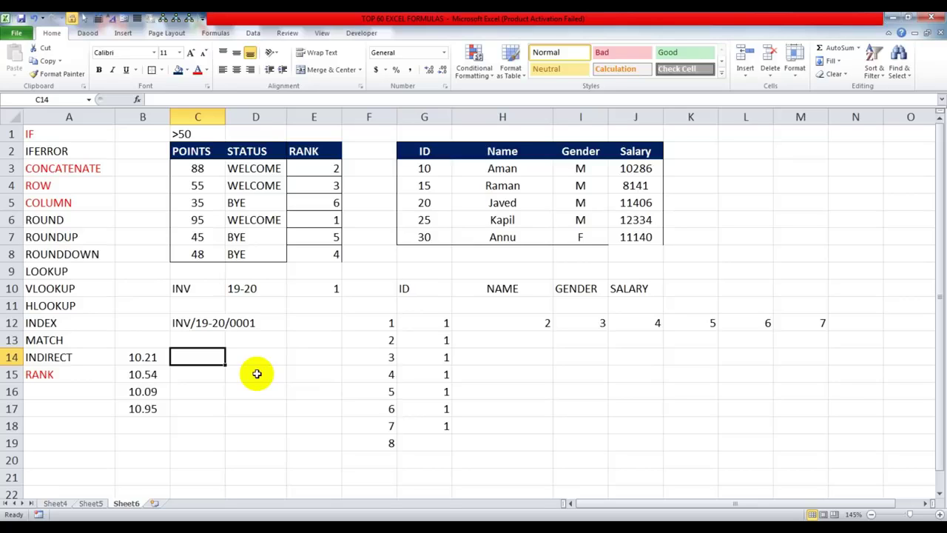
text(=ROUND()
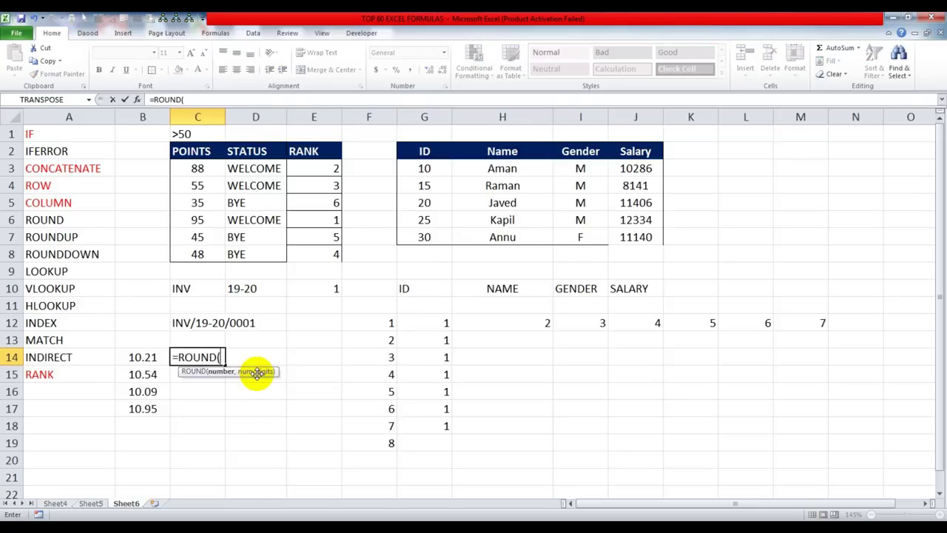
click(147, 356)
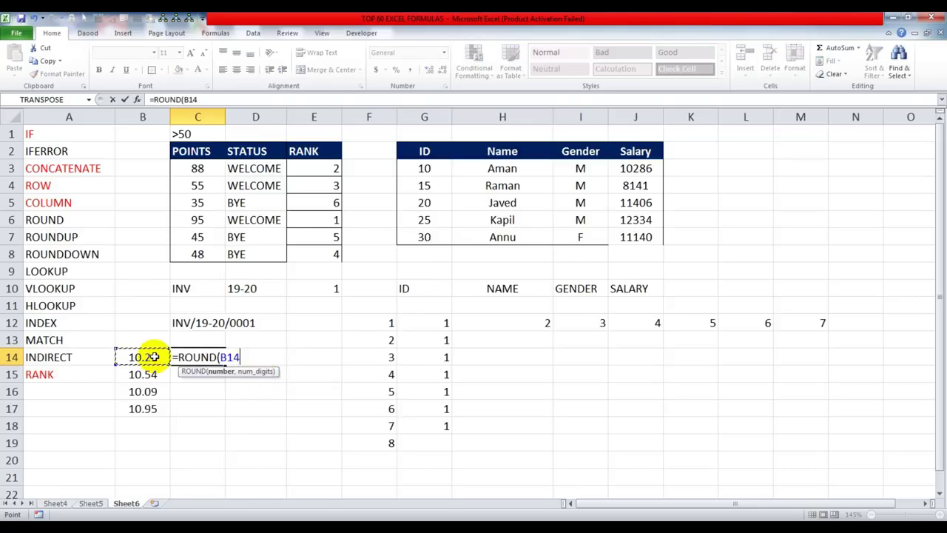
text(,0))
key(Return)
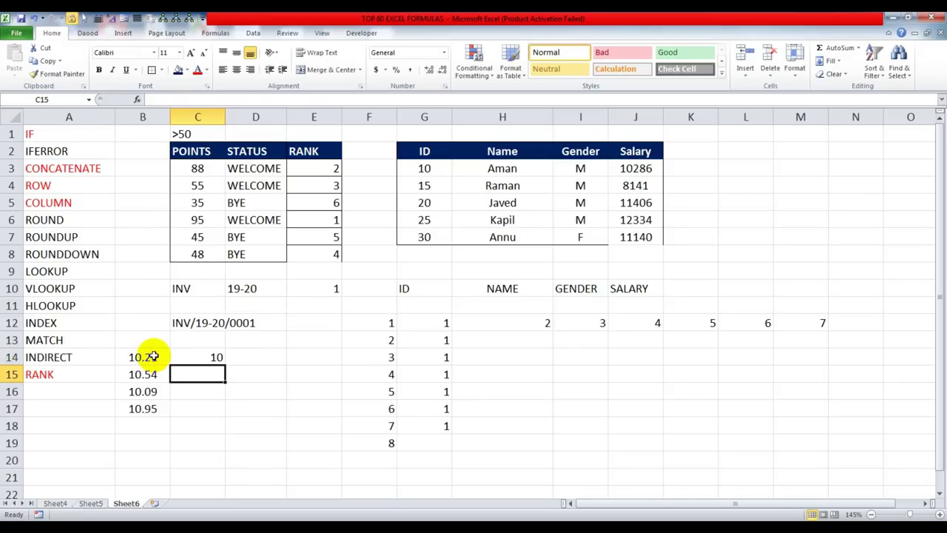
click(199, 358)
drag(225, 365, 225, 408)
click(253, 356)
drag(211, 374, 147, 373)
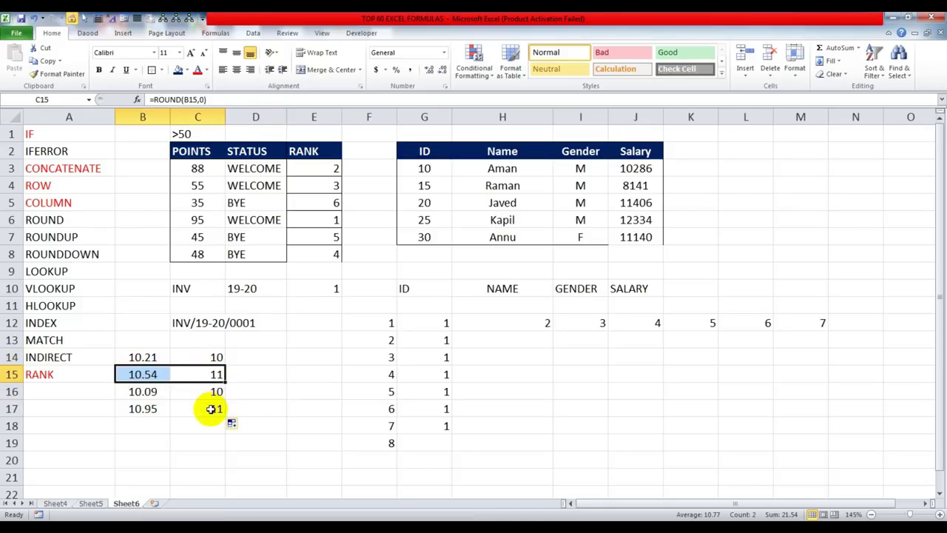
drag(205, 408, 155, 408)
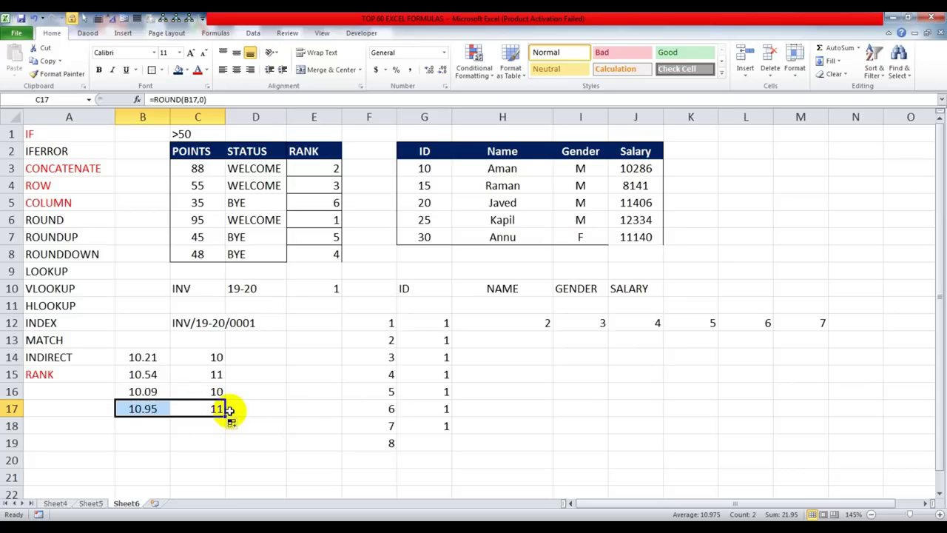
Enter =ROUNDUP(B14,0) in D14 and fill the formula down to D17
click(276, 362)
text(=)
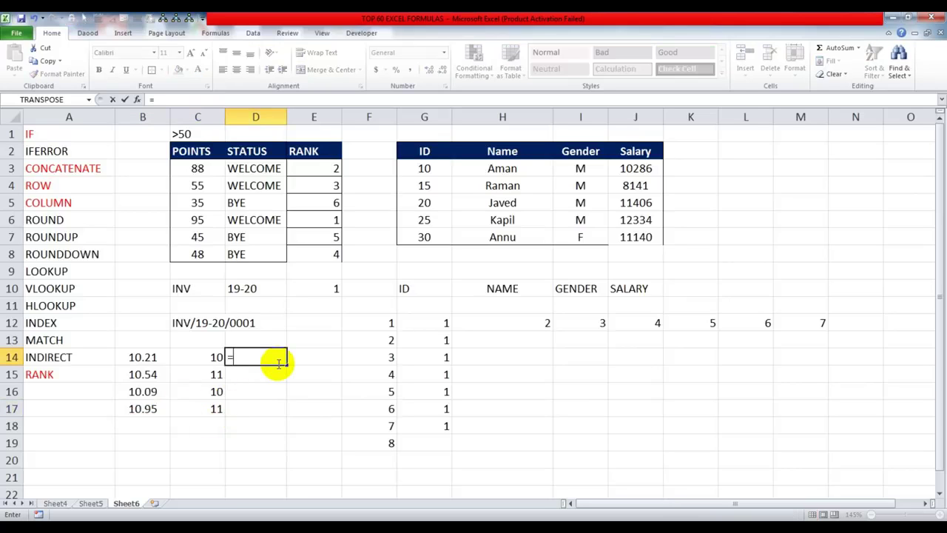
text(ROUNDUP()
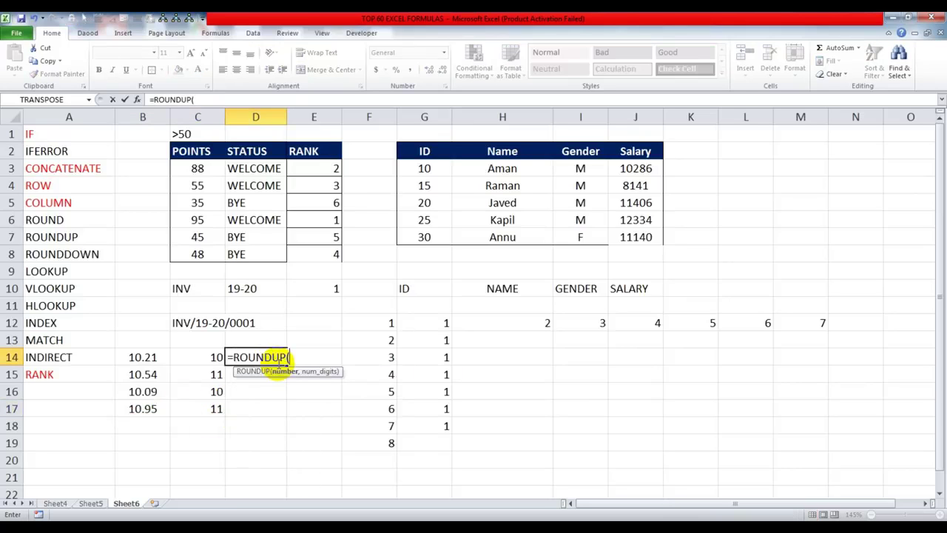
click(138, 357)
text(,0))
key(Return)
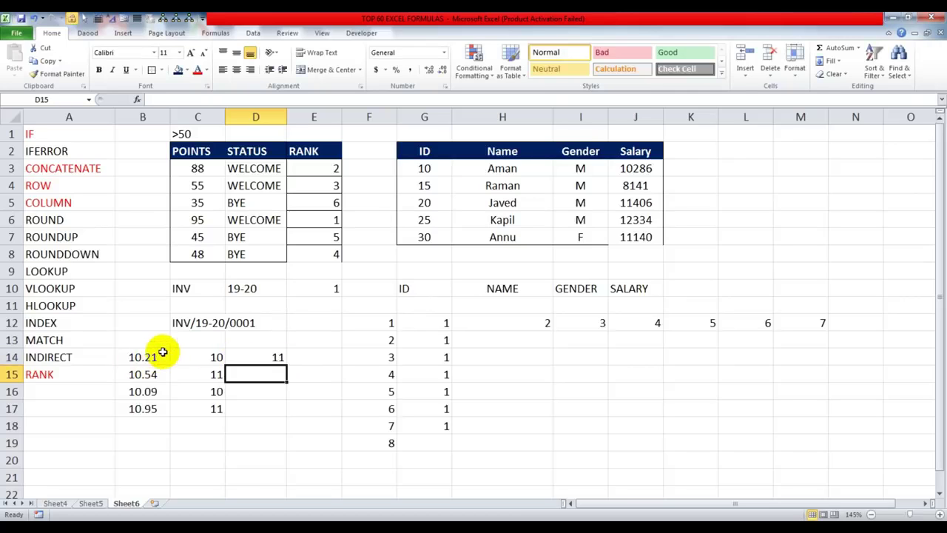
click(279, 358)
drag(285, 367, 284, 415)
Enter the formula =ROUNDDOWN(B14,0) in E14
click(303, 356)
text(=)
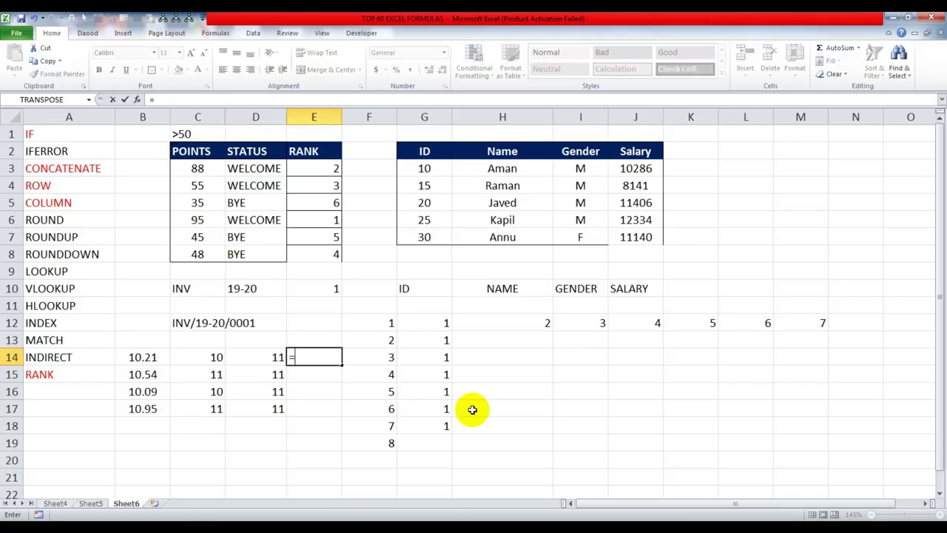
text(ROUNDDOWN()
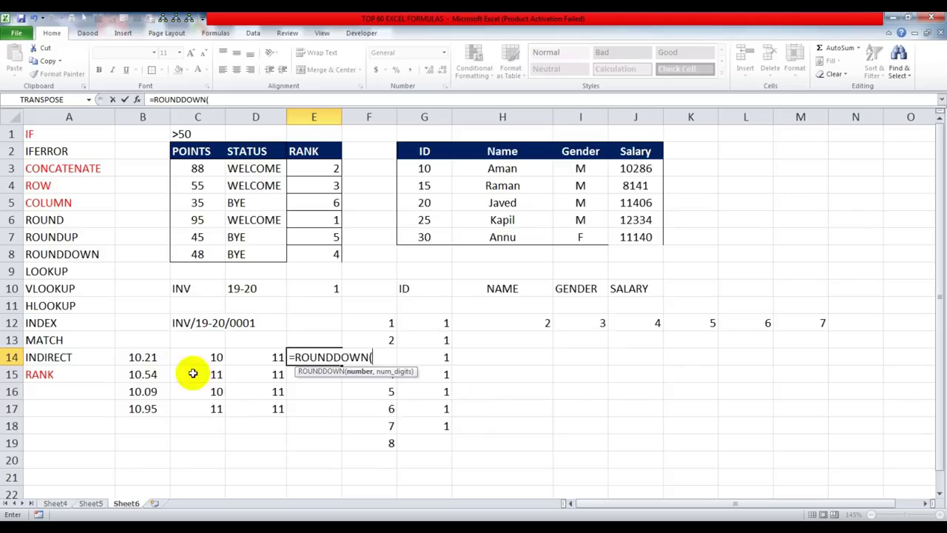
click(143, 357)
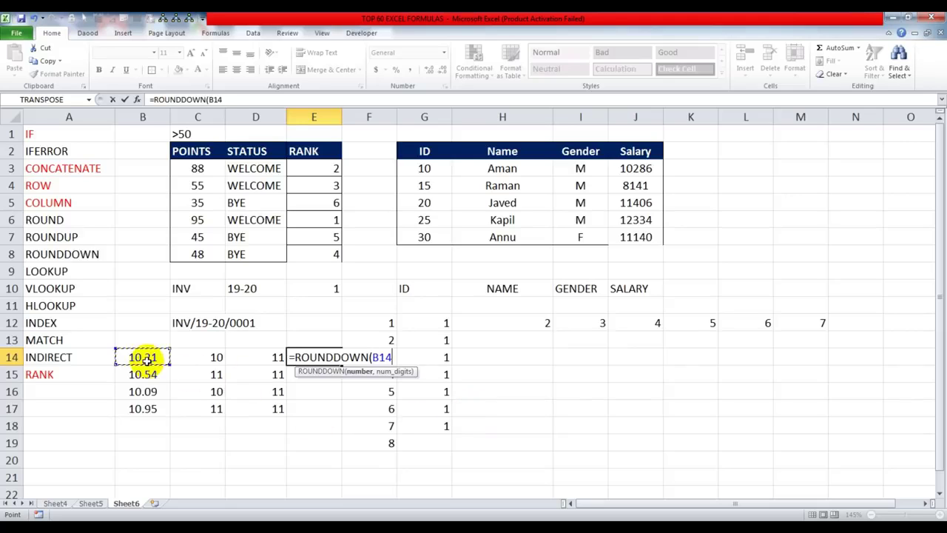
text(,0)
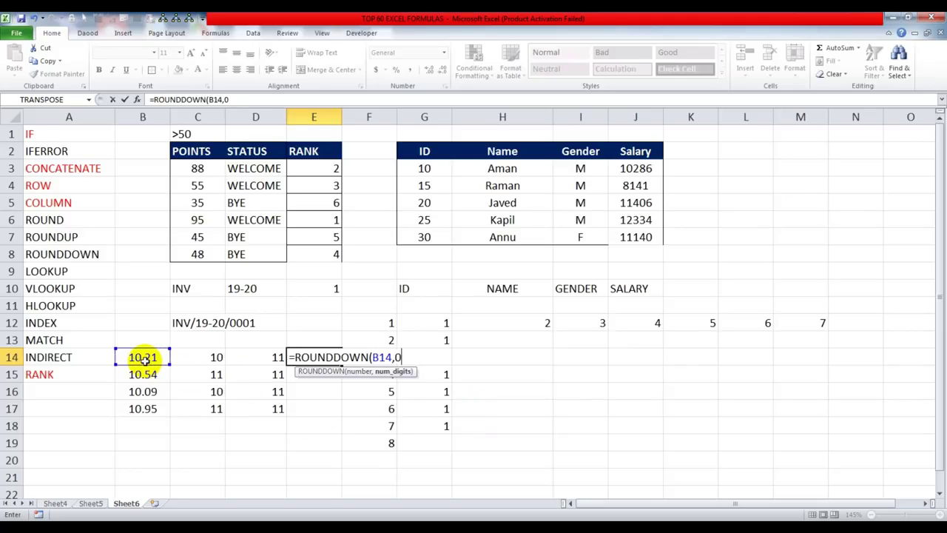
text())
key(Return)
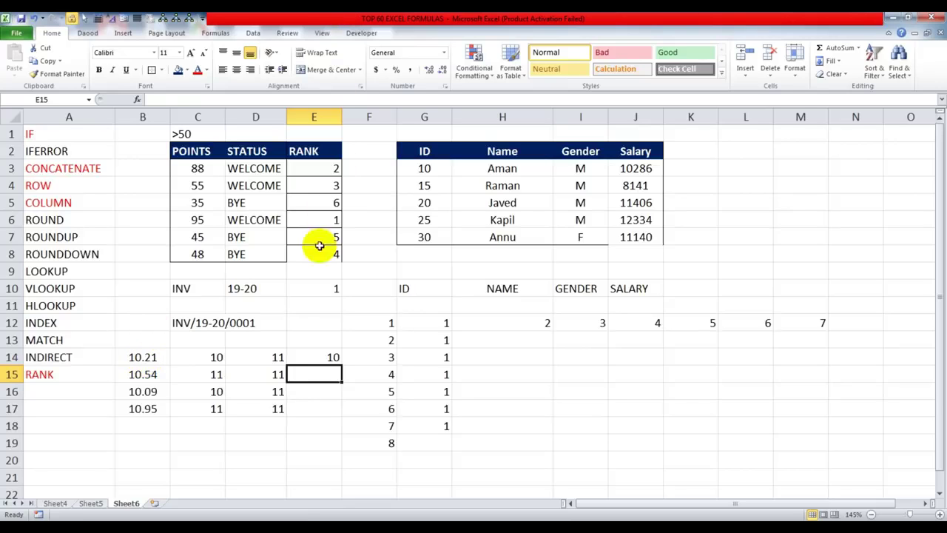
Fill the ROUNDDOWN formula from E14 down to E17 and compare it with the ROUND and ROUNDUP results in columns C and D
click(334, 358)
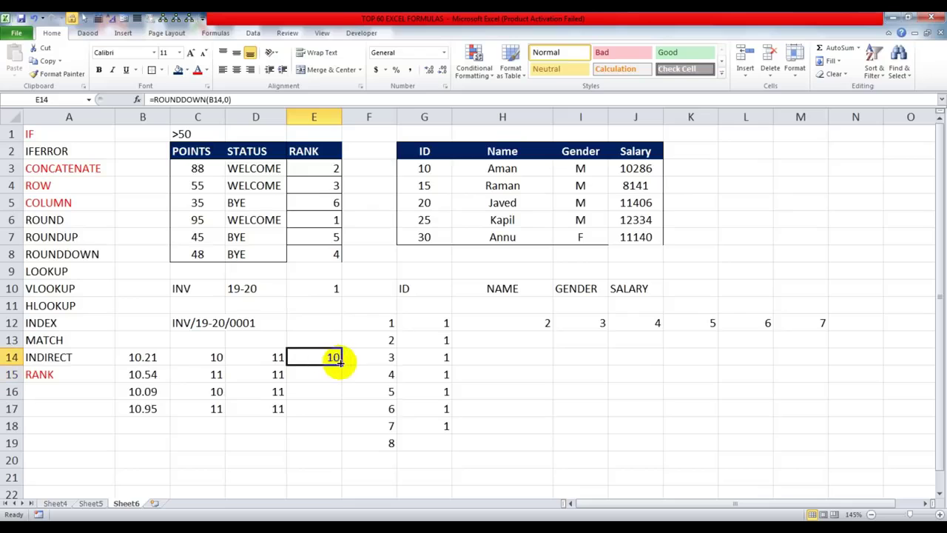
drag(342, 365, 336, 414)
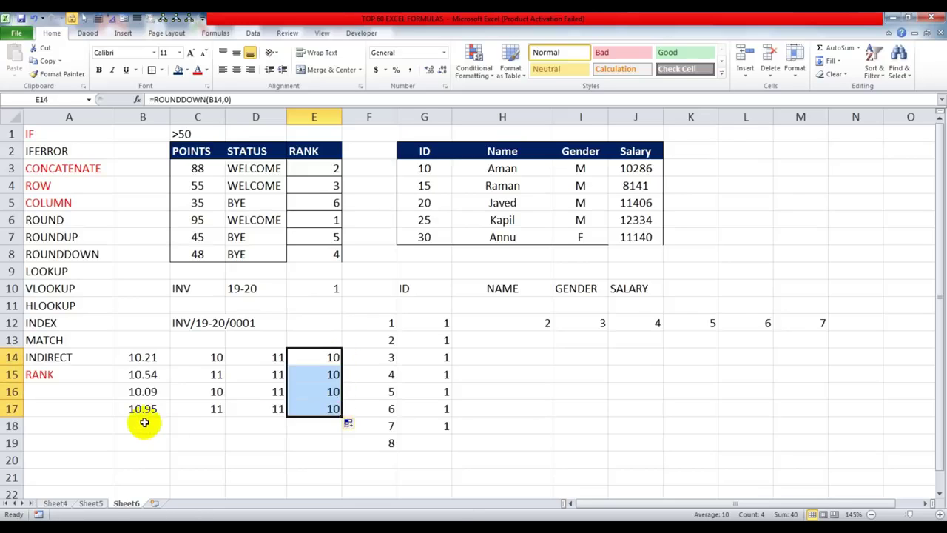
drag(210, 357, 206, 404)
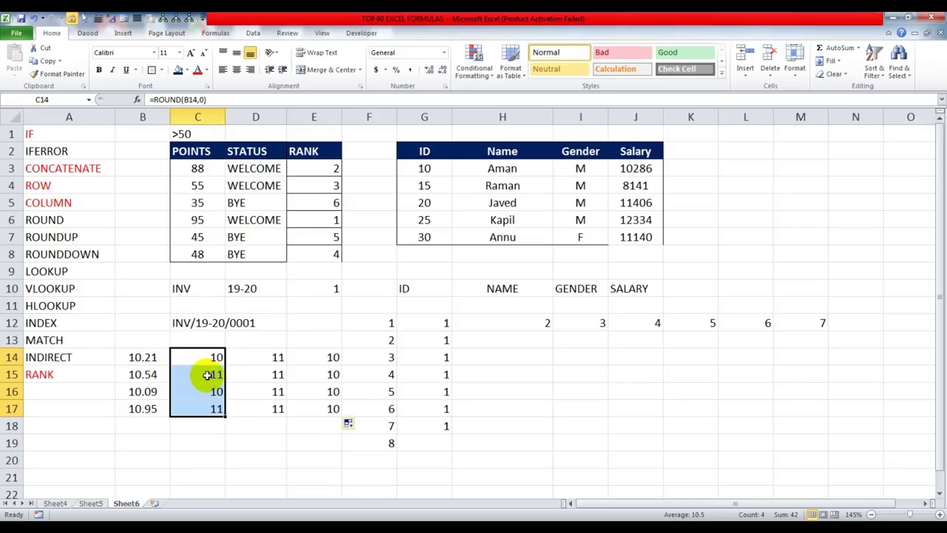
click(264, 360)
drag(264, 359, 264, 406)
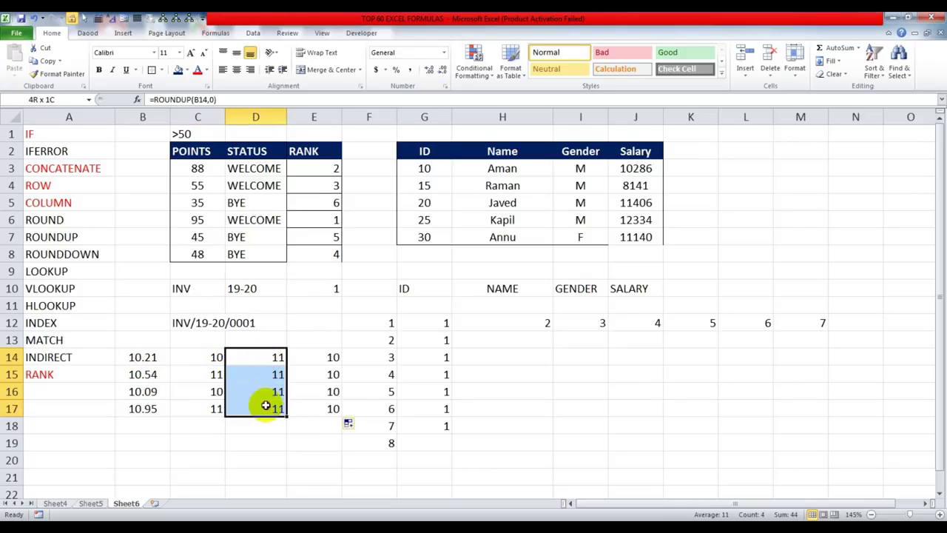
drag(314, 357, 314, 407)
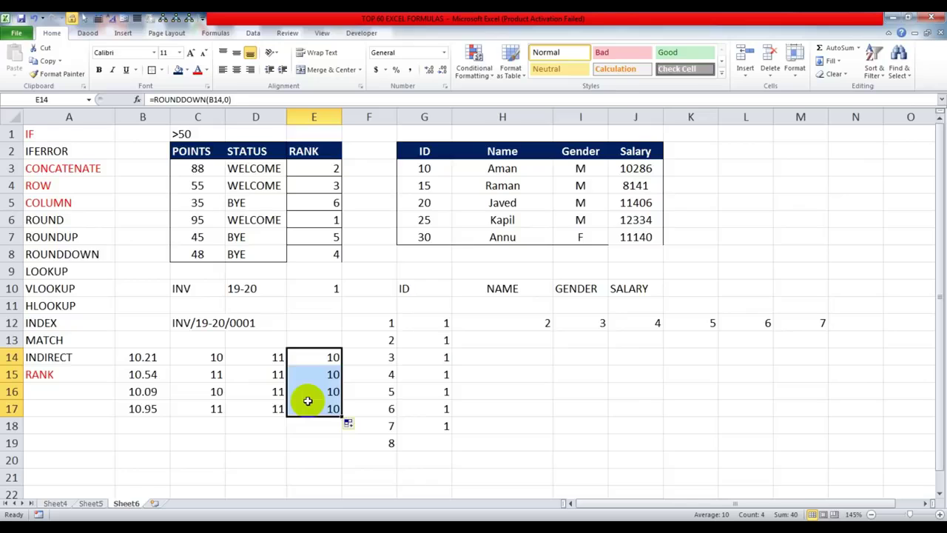
Colour the ROUND, ROUNDUP and ROUNDDOWN entries in A6:A8 red
drag(84, 220, 76, 254)
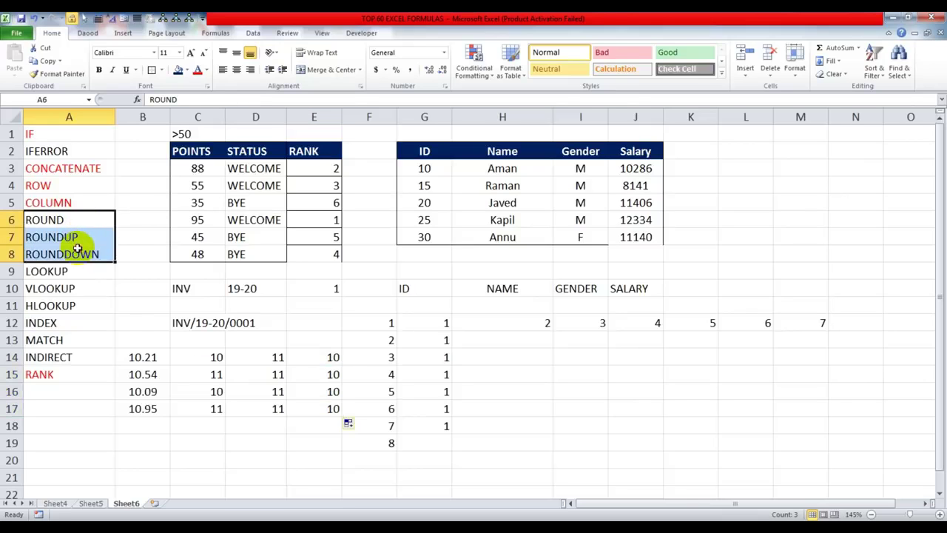
click(197, 70)
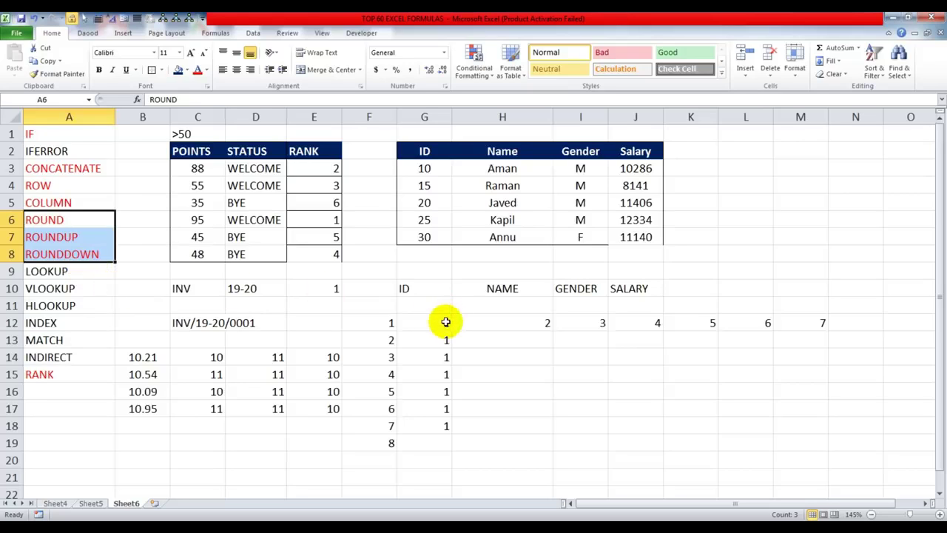
Move the ID, NAME, GENDER and SALARY headers from G10:J10 up to G9:J9 and enter 10 as the ID in G10
drag(419, 288, 546, 277)
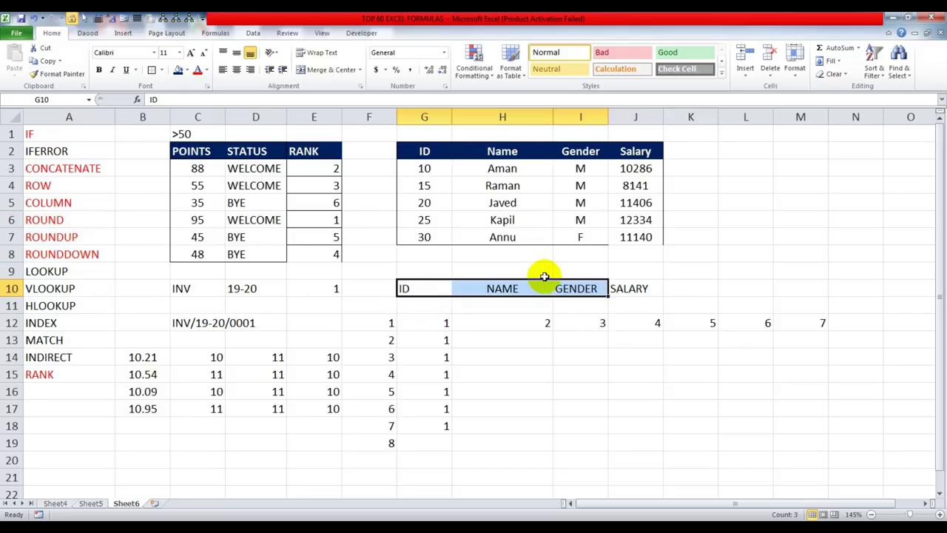
drag(629, 287, 450, 270)
click(432, 290)
text(10)
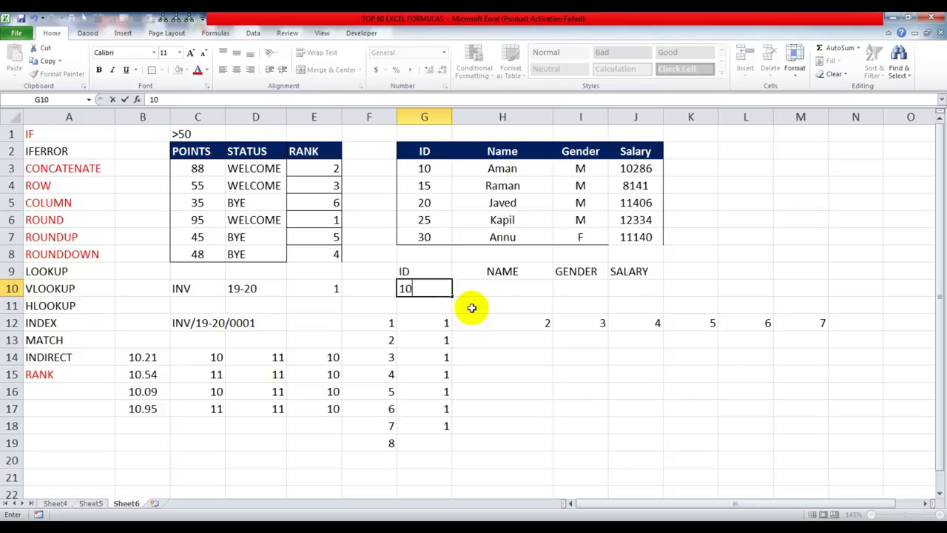
click(490, 289)
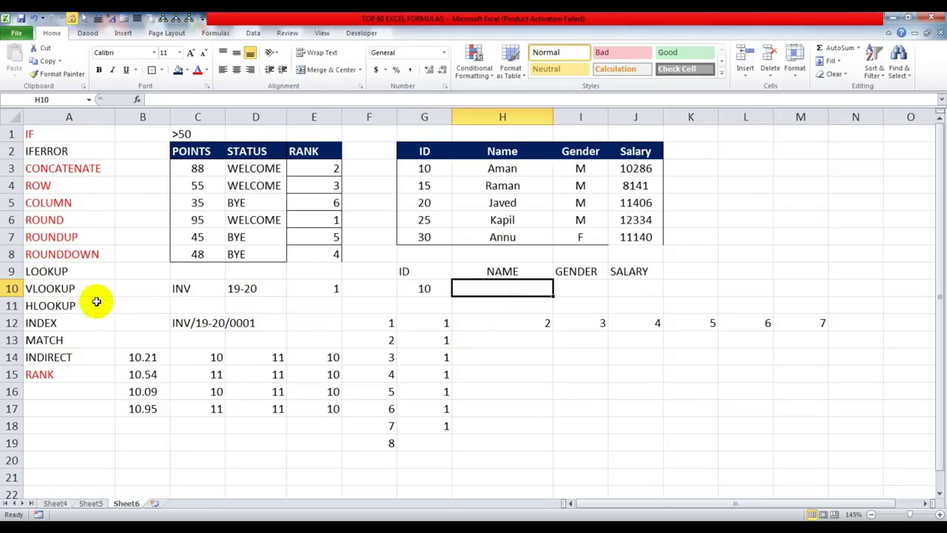
Enter =LOOKUP(G10,G3:G7,H3:H7) in H10 to return the name for the ID in G10
click(64, 271)
click(496, 288)
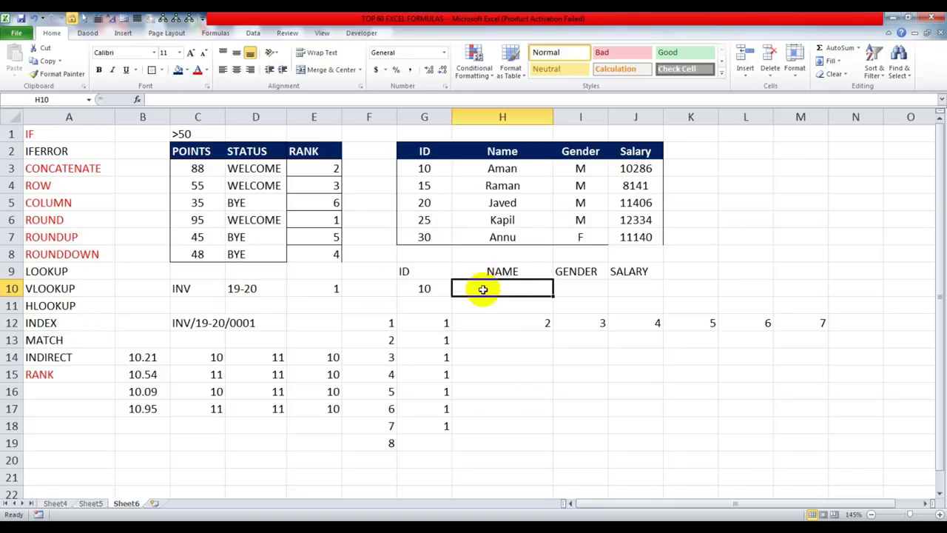
text(=L)
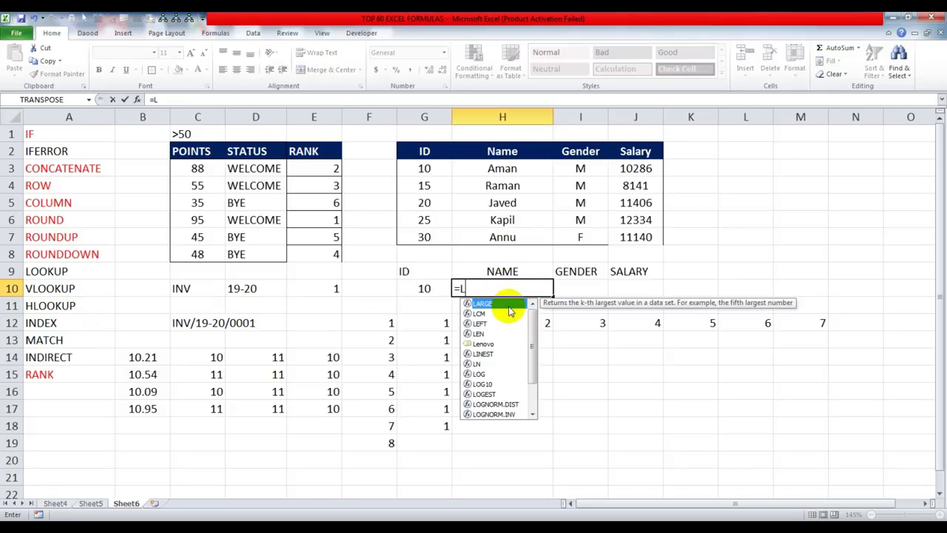
text(OOKUP()
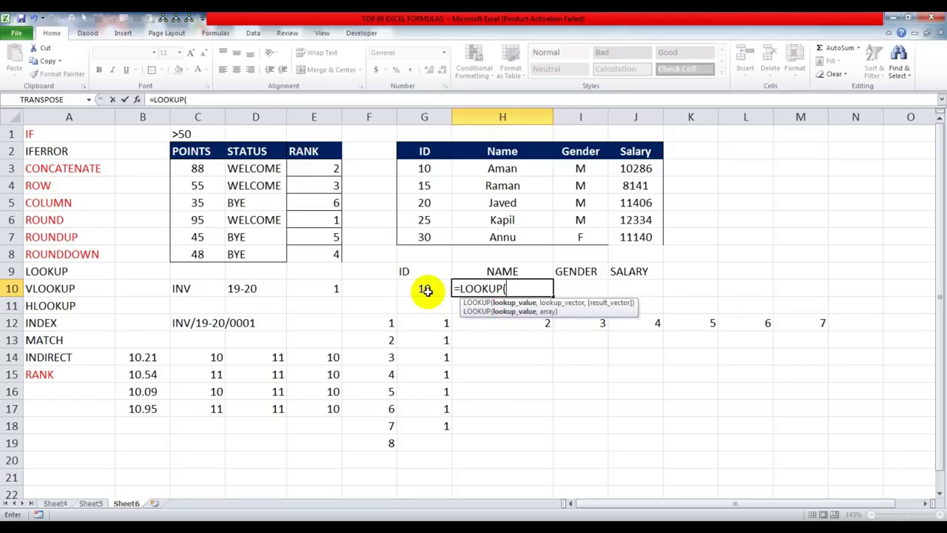
drag(464, 309, 213, 210)
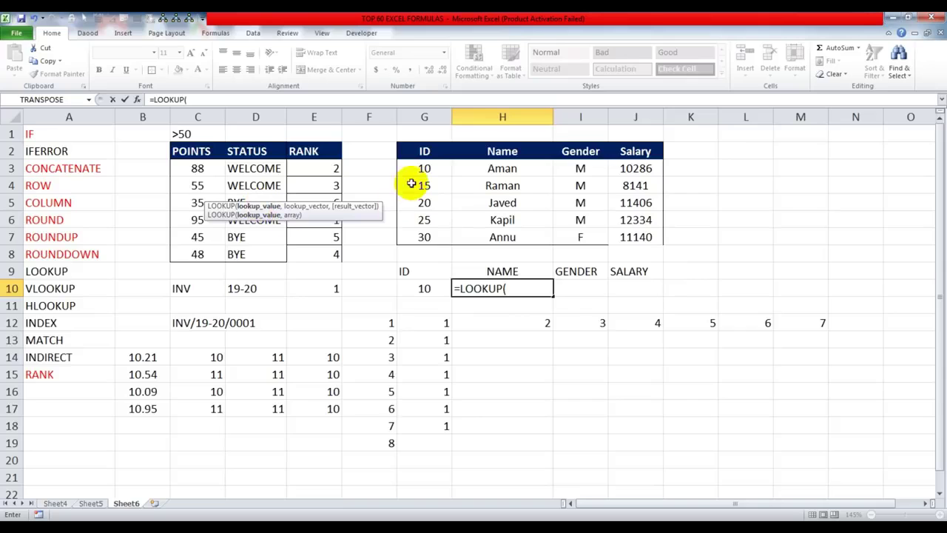
click(429, 289)
text(,)
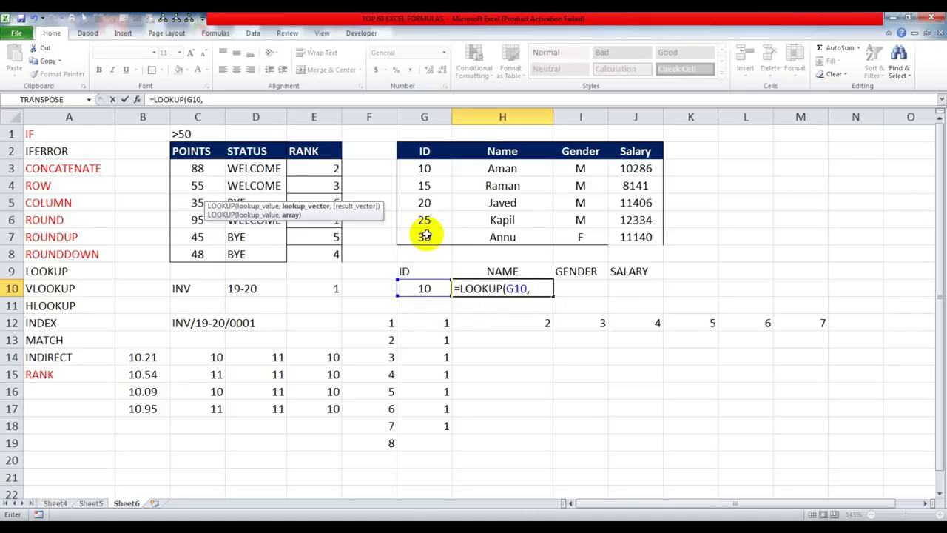
drag(427, 168, 432, 234)
text(,)
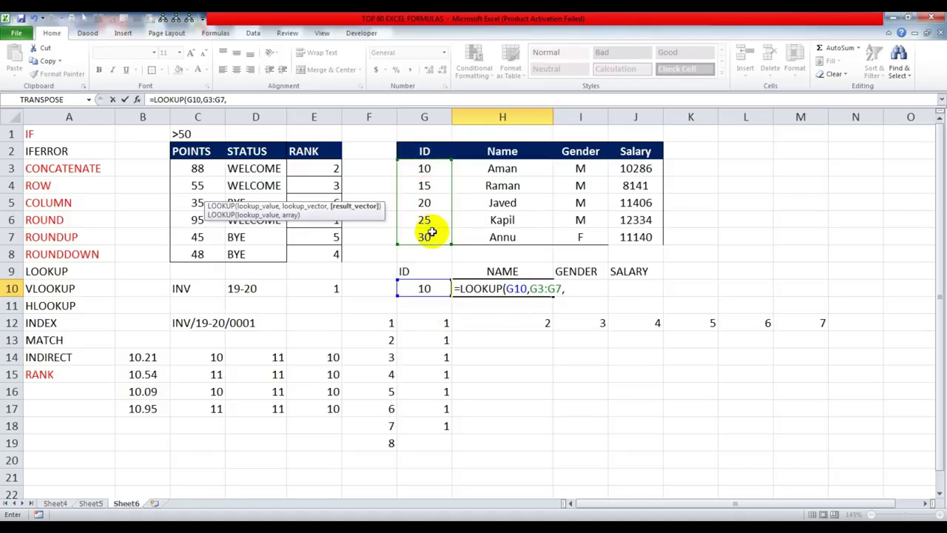
drag(510, 168, 510, 239)
key(ctrl+Return)
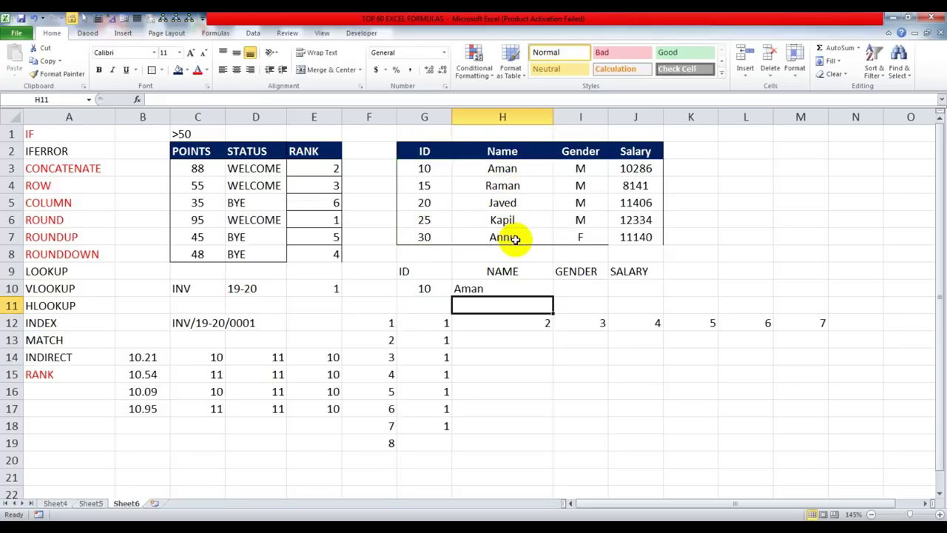
Change the ID in G10 to 20 and check the name returned in H10 against the source table
drag(434, 172, 625, 169)
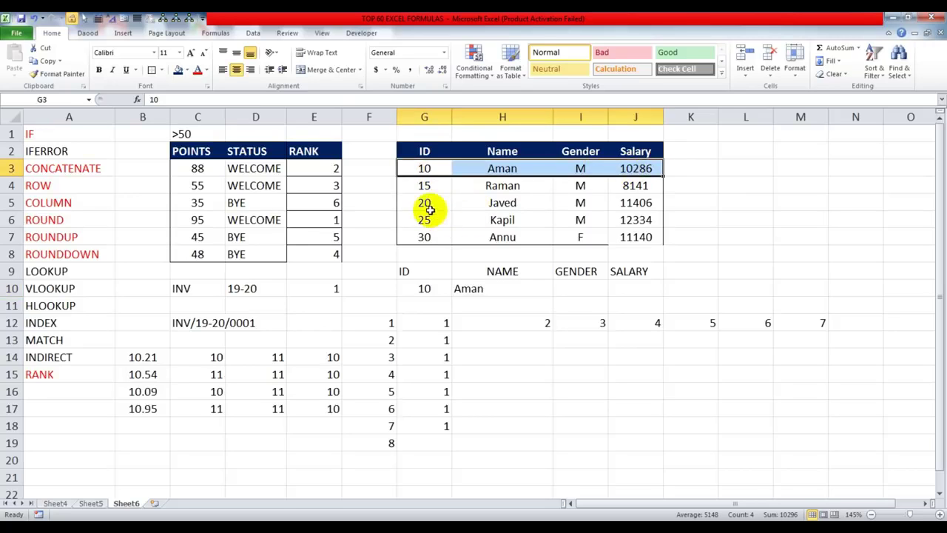
drag(434, 210, 454, 202)
click(434, 293)
text(20)
key(Return)
click(461, 288)
click(415, 288)
click(472, 289)
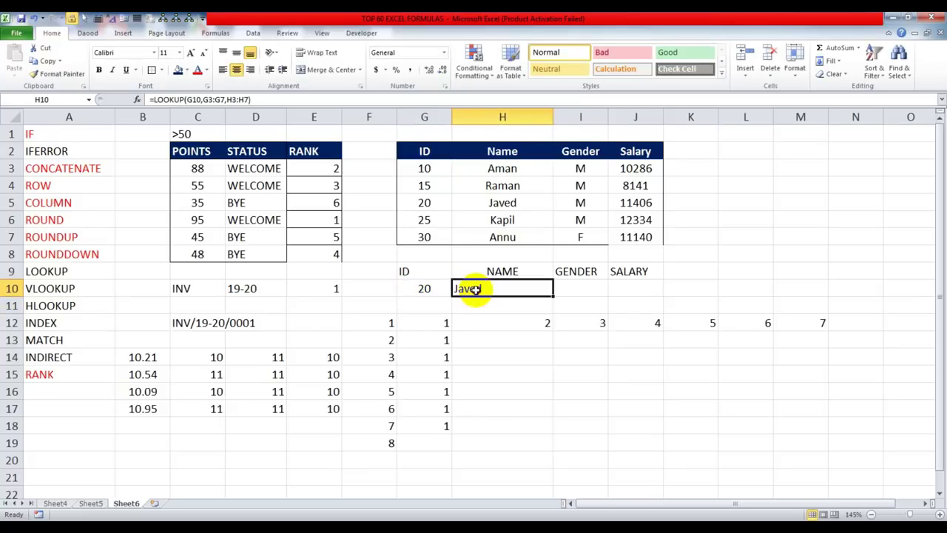
Enter =VLOOKUP(G10,G3:J7,3,0) in I10 to return the gender for the ID in G10 with an exact match
click(590, 286)
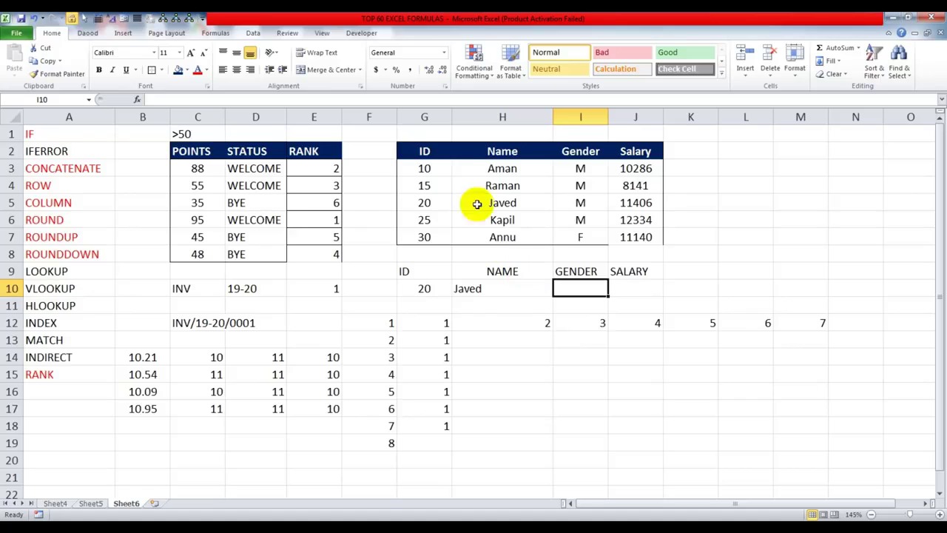
drag(431, 155, 631, 237)
click(603, 288)
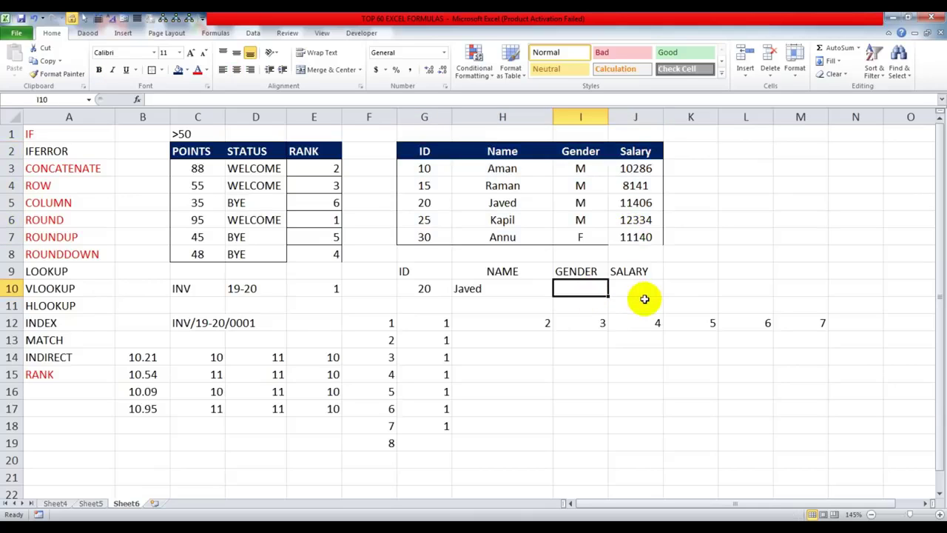
text(=VL)
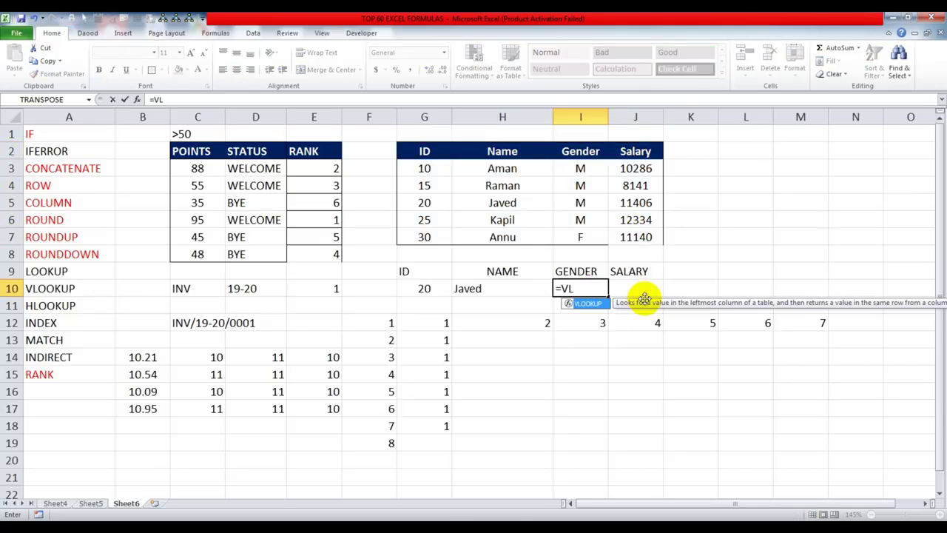
text(OOKUP()
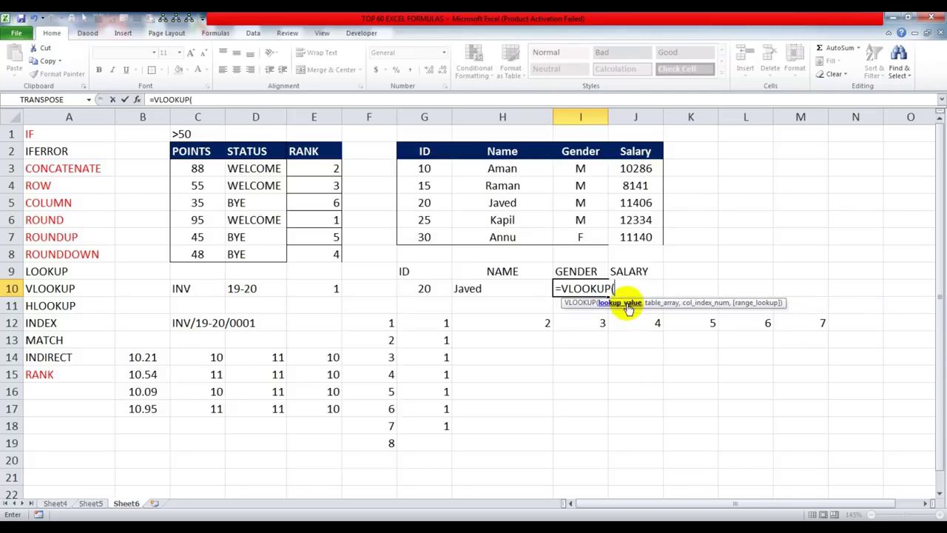
click(427, 289)
text(,)
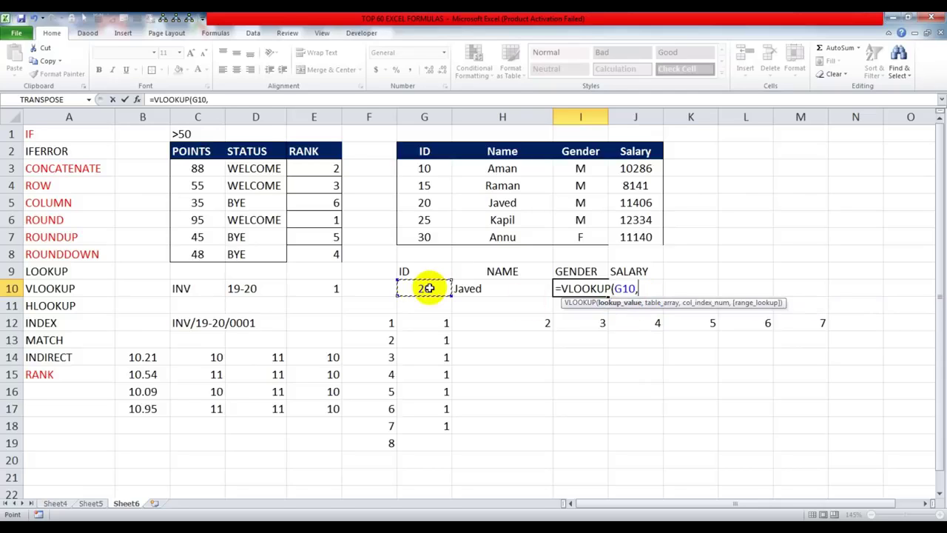
drag(567, 302, 157, 208)
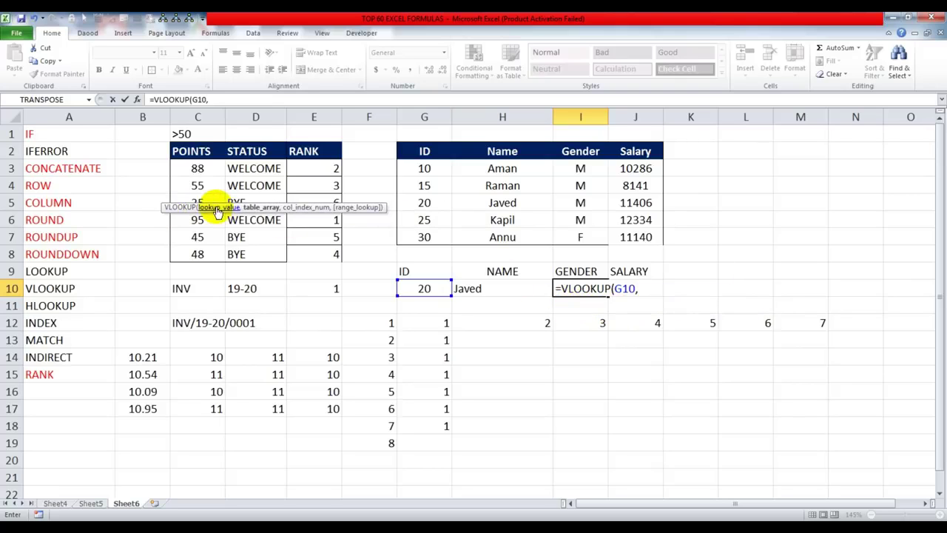
drag(424, 168, 637, 237)
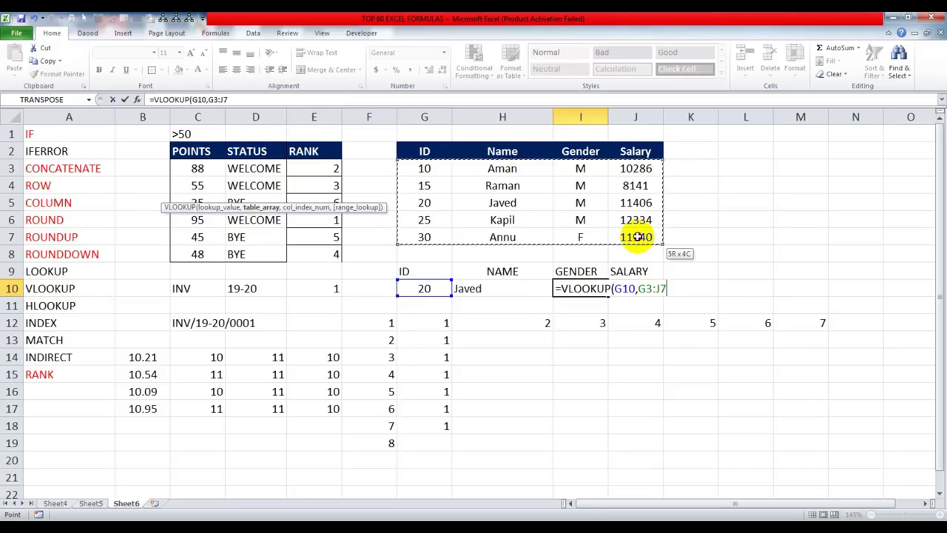
text(,)
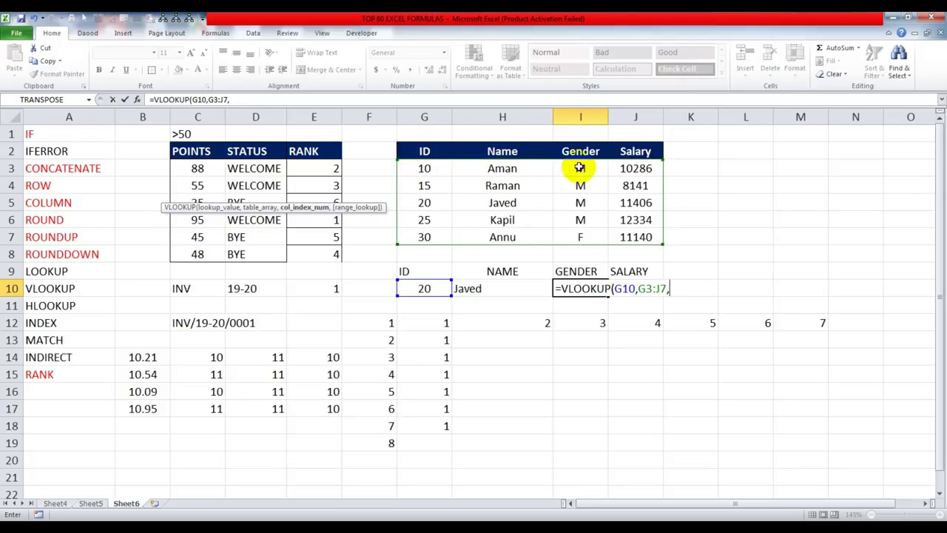
text(3,0)
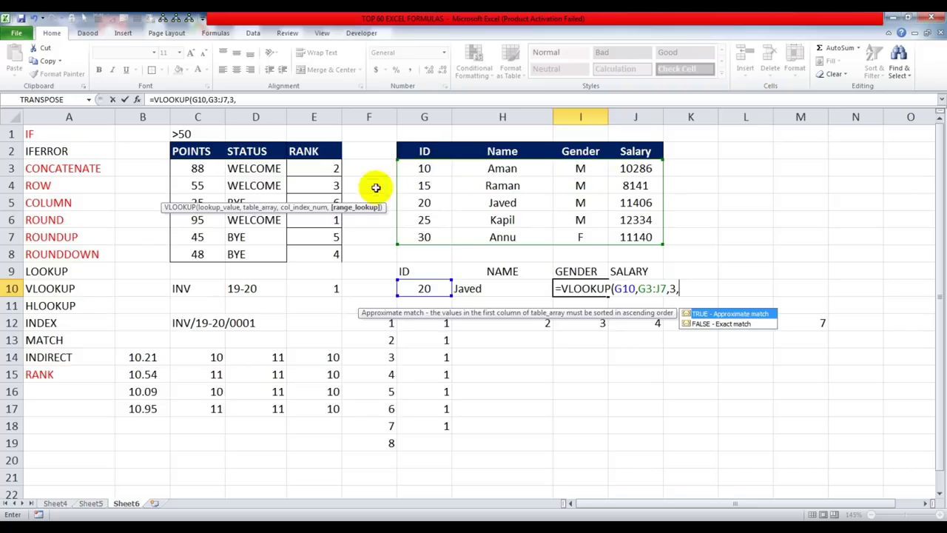
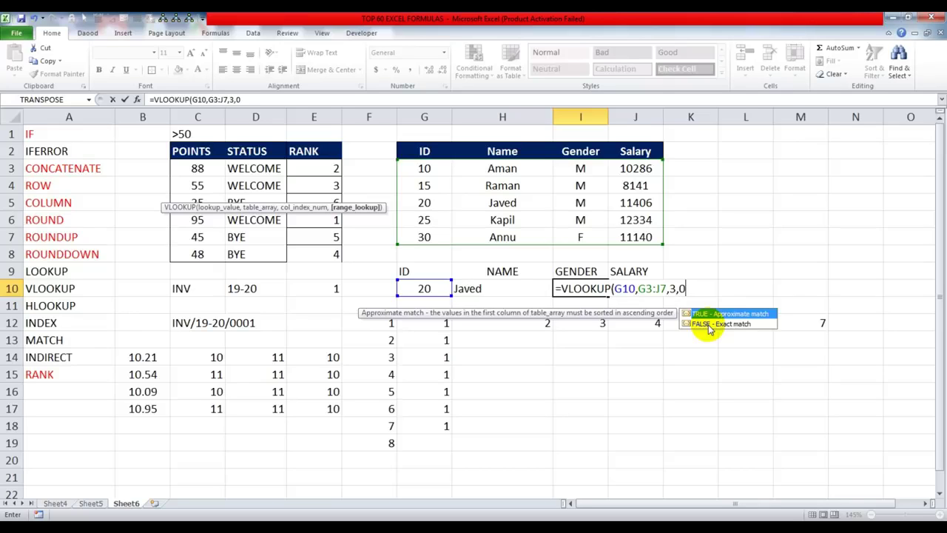
text())
key(Return)
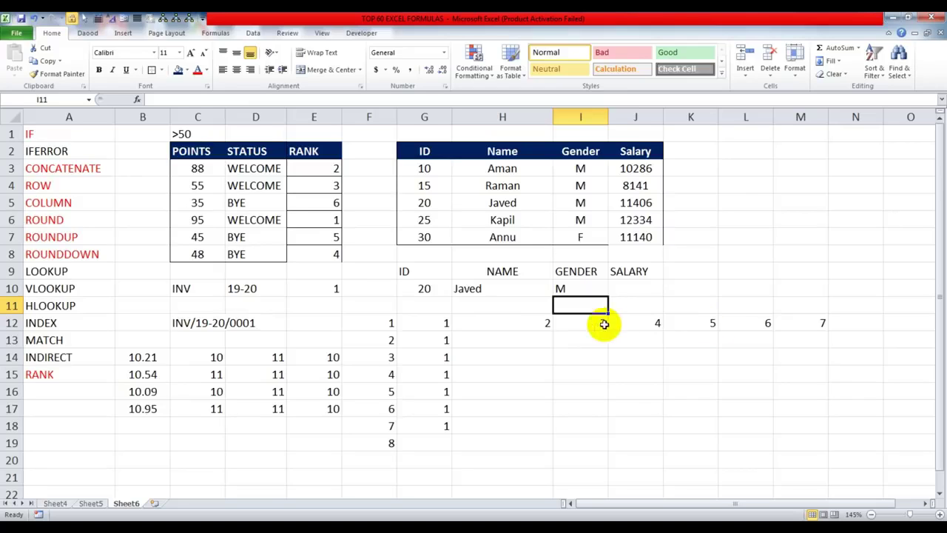
Change the ID in G10 to 30 and check the returned name and gender against the source table
click(424, 290)
text(30)
key(Return)
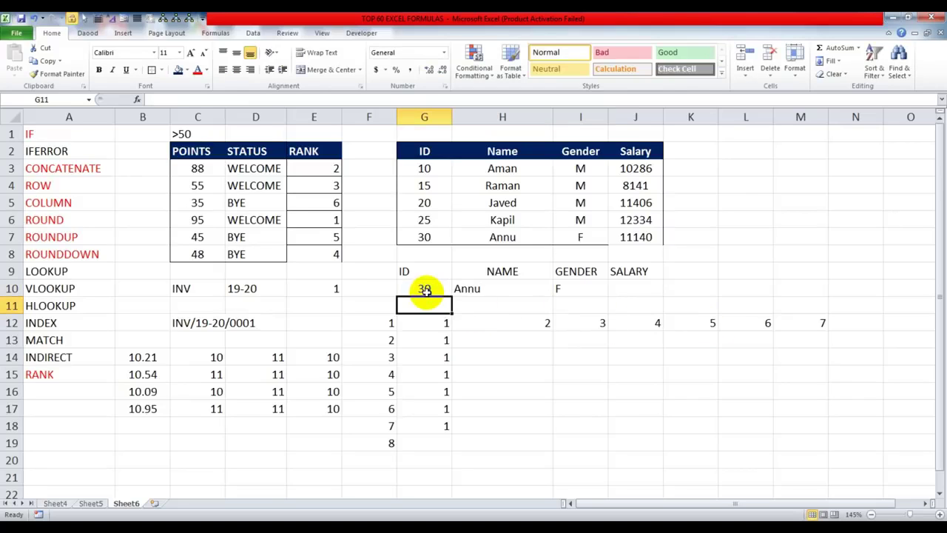
click(487, 236)
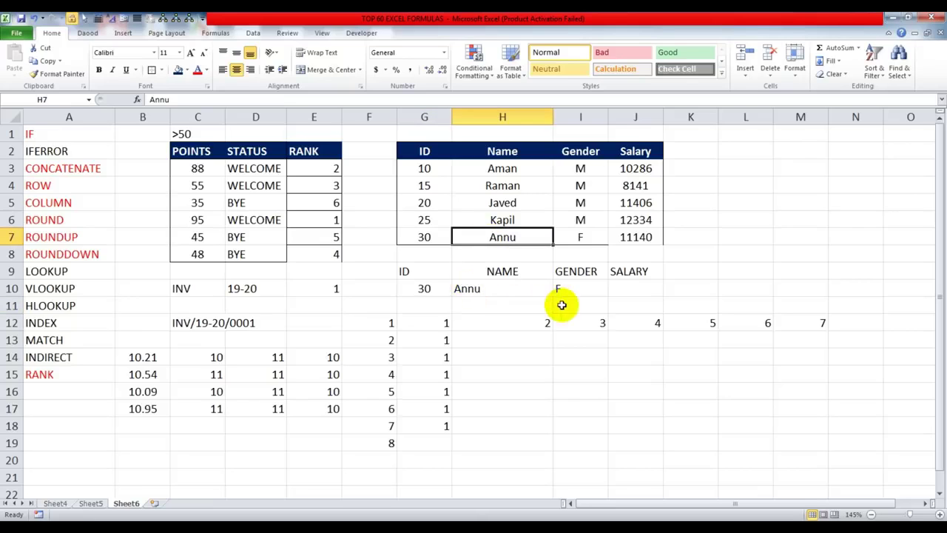
click(582, 290)
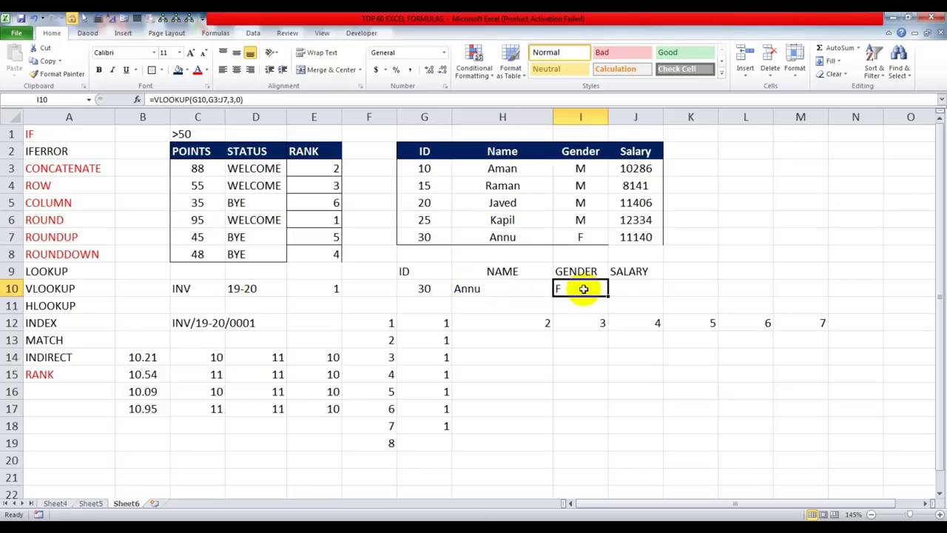
click(626, 290)
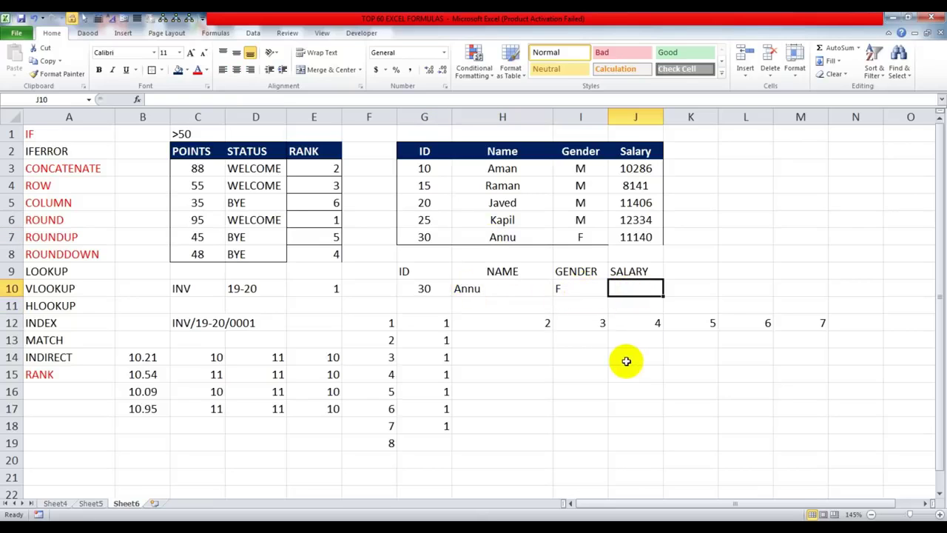
double_click(563, 289)
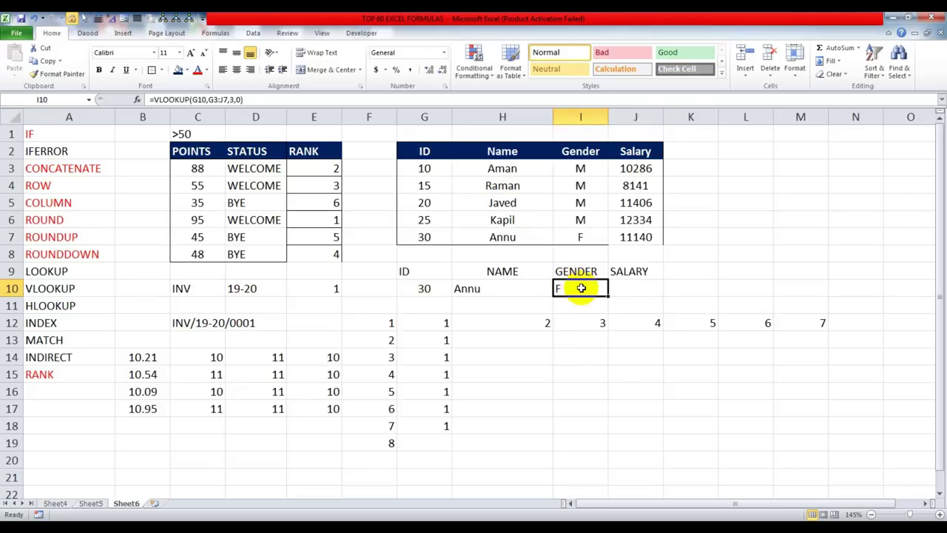
Change the VLOOKUP column index in I10 to 4 and compare the result with the Salary column of the source table
double_click(673, 288)
text(4)
key(Return)
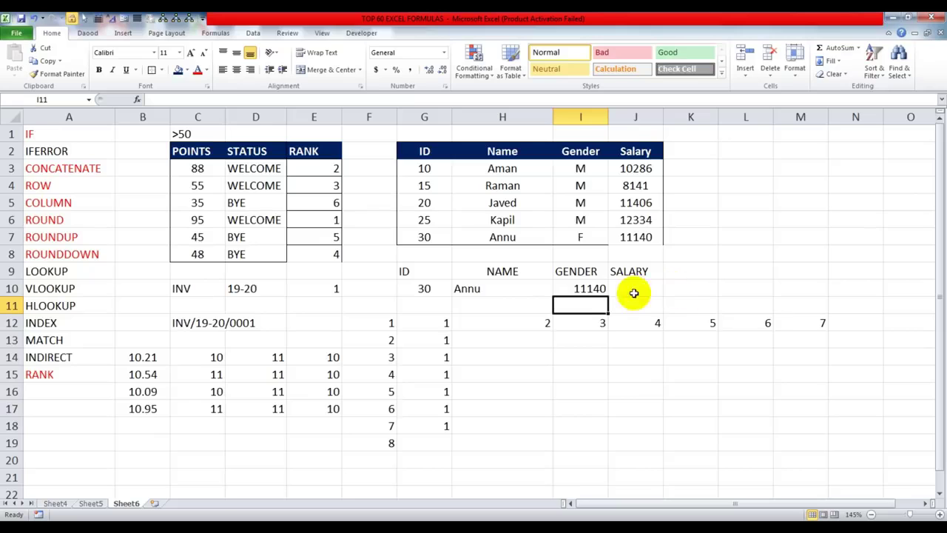
click(641, 234)
Set the VLOOKUP column index in I10 back to 3 so that it returns the gender
double_click(598, 289)
double_click(673, 289)
text(3:J7,3,0))
key(Return)
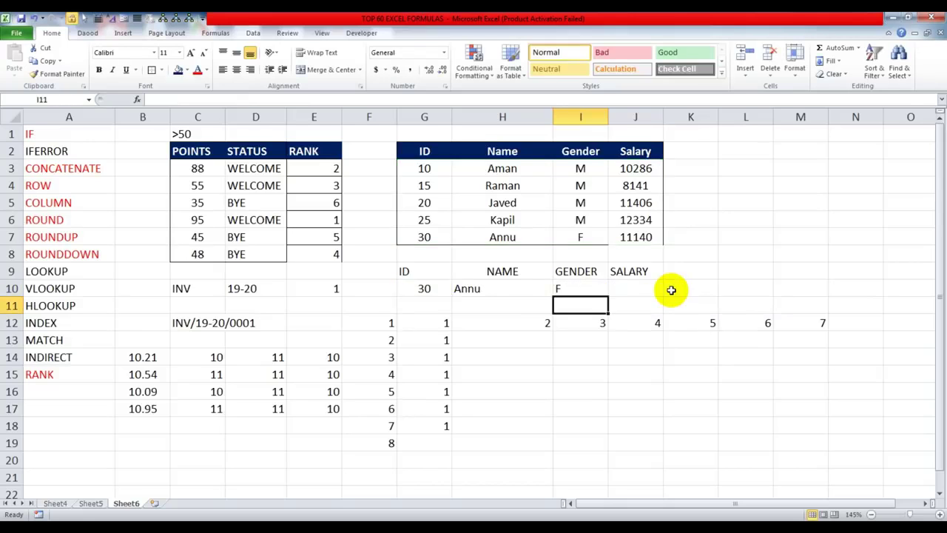
Add a border around the lookup result block G9:J10
click(638, 284)
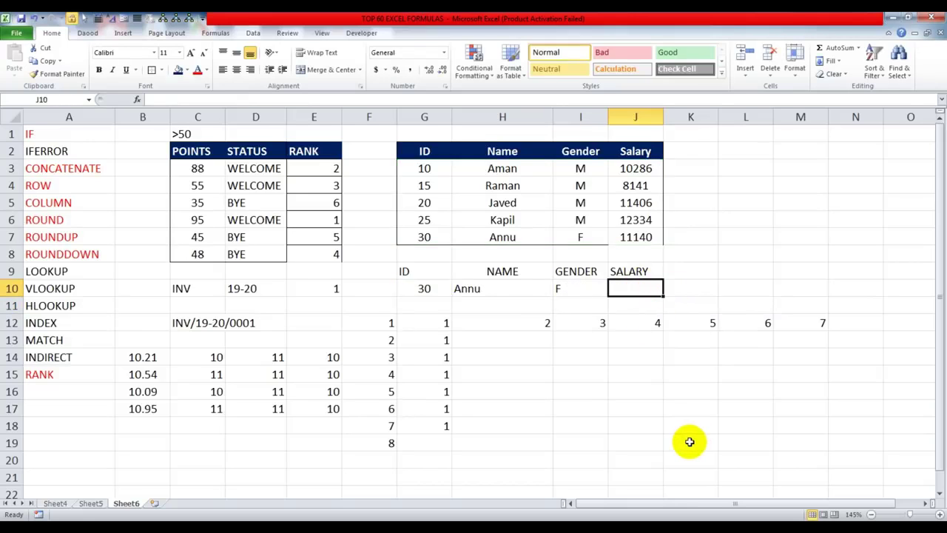
drag(435, 271, 649, 284)
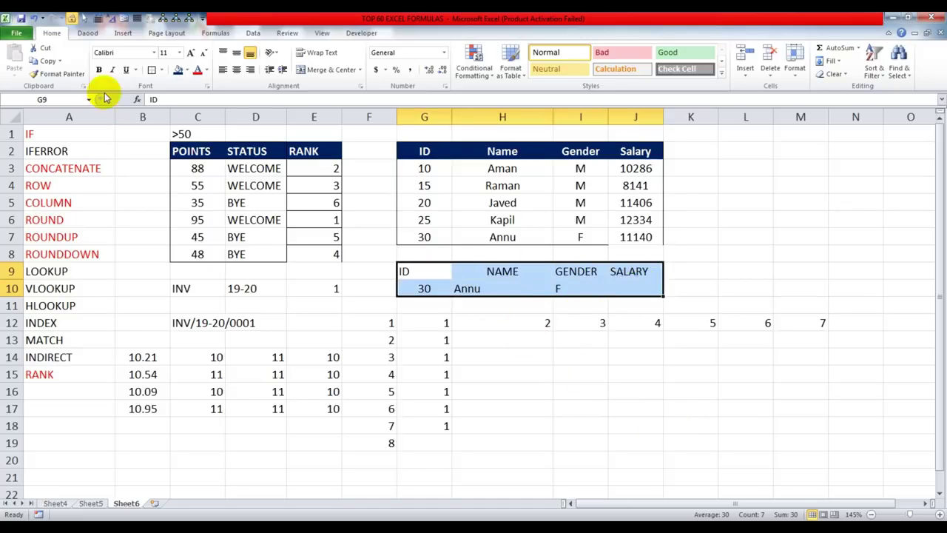
click(152, 70)
click(722, 274)
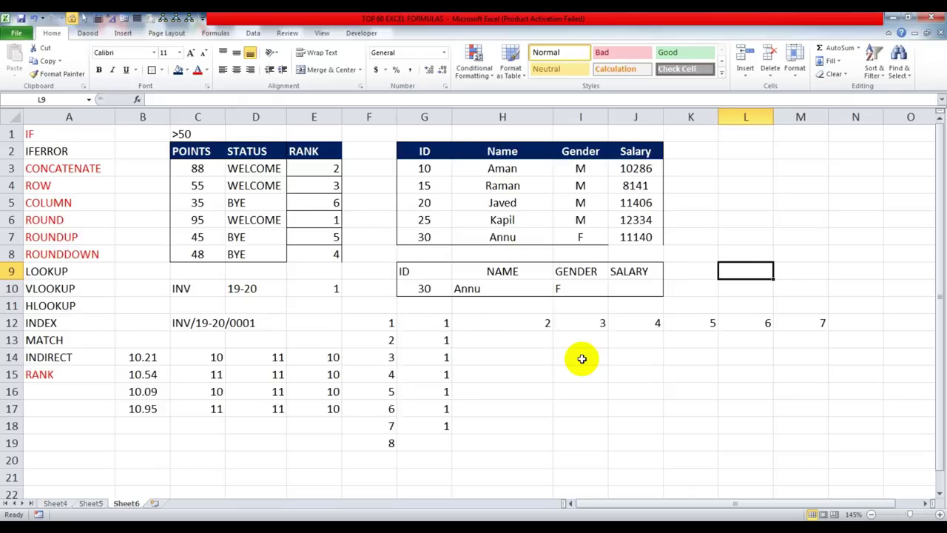
Mark LOOKUP and VLOOKUP in the column A function list with red font
click(627, 288)
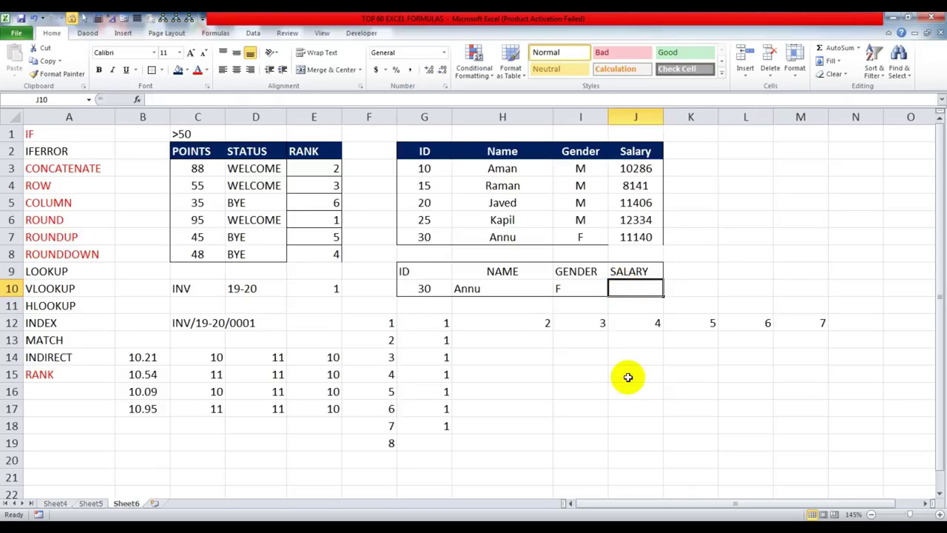
drag(74, 271, 79, 289)
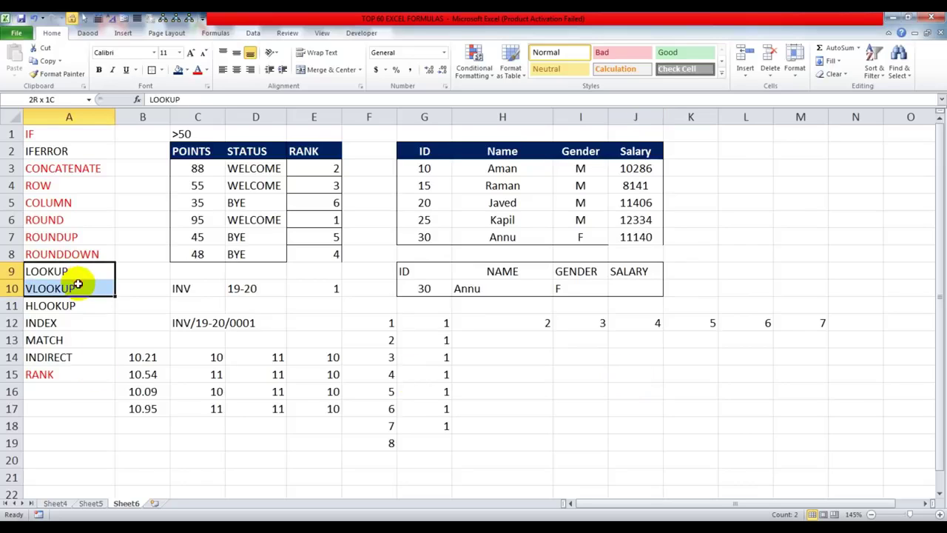
click(197, 70)
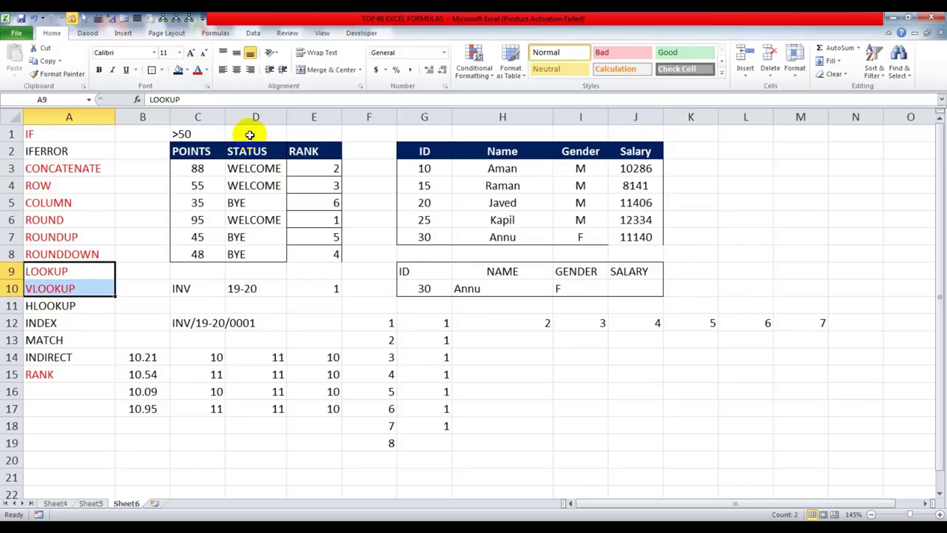
Enter the header NAME in M2 and the value 10 in L3
click(776, 150)
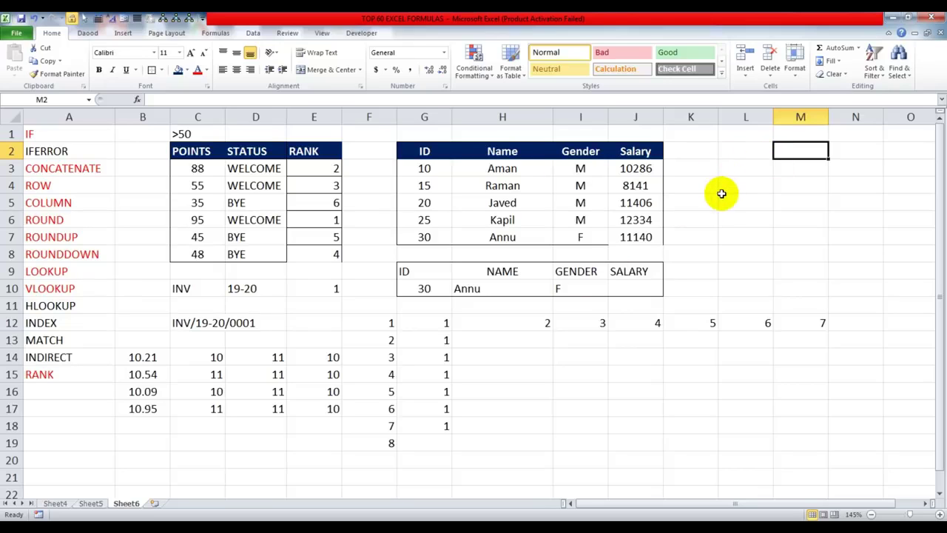
text(NAME)
key(Return)
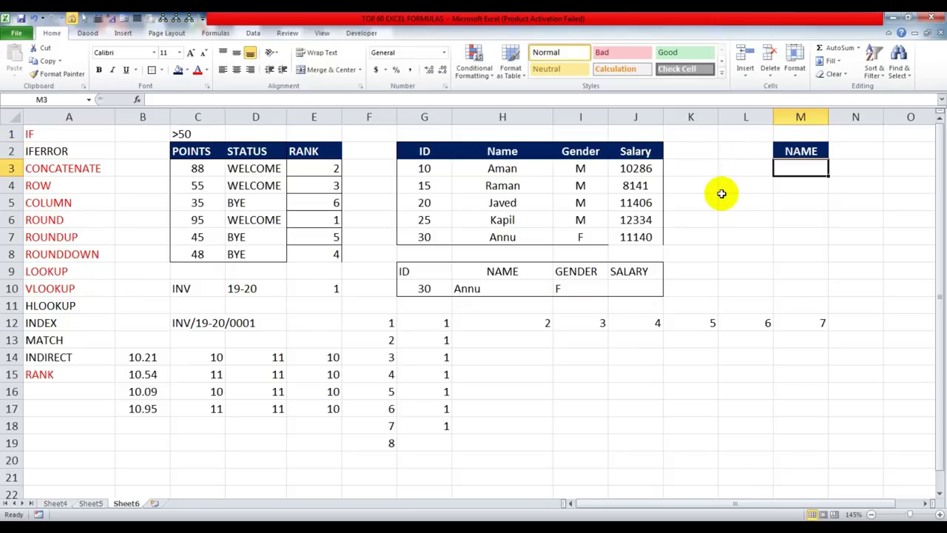
key(Left)
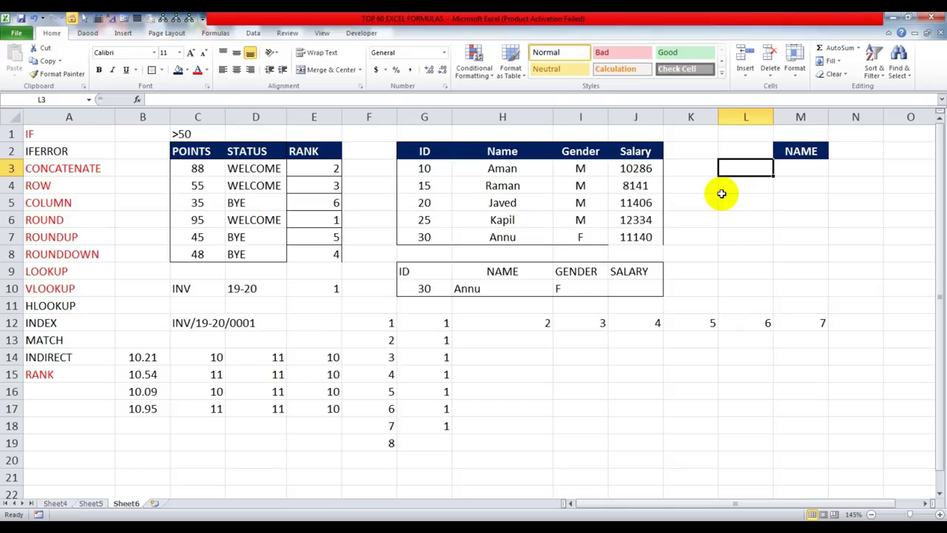
key(Up)
key(Down)
text(I)
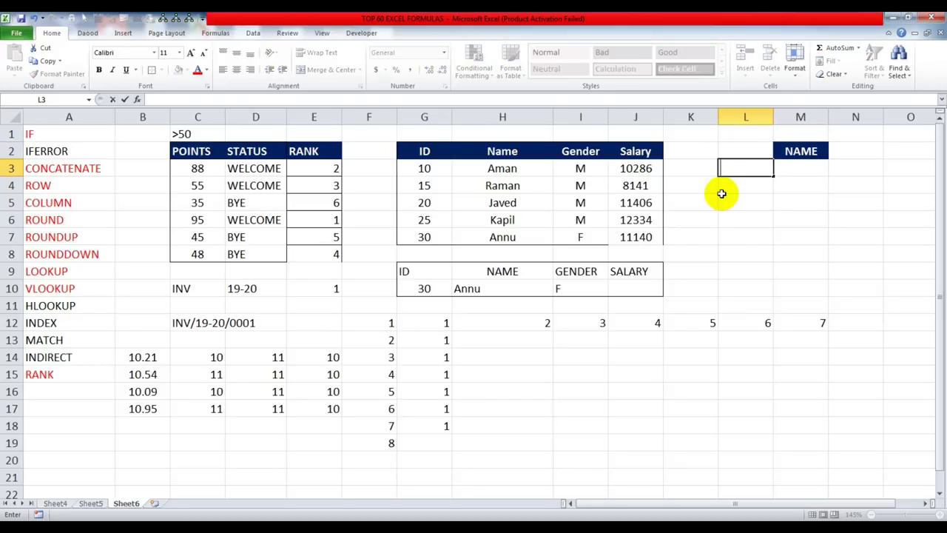
text(0)
key(Tab)
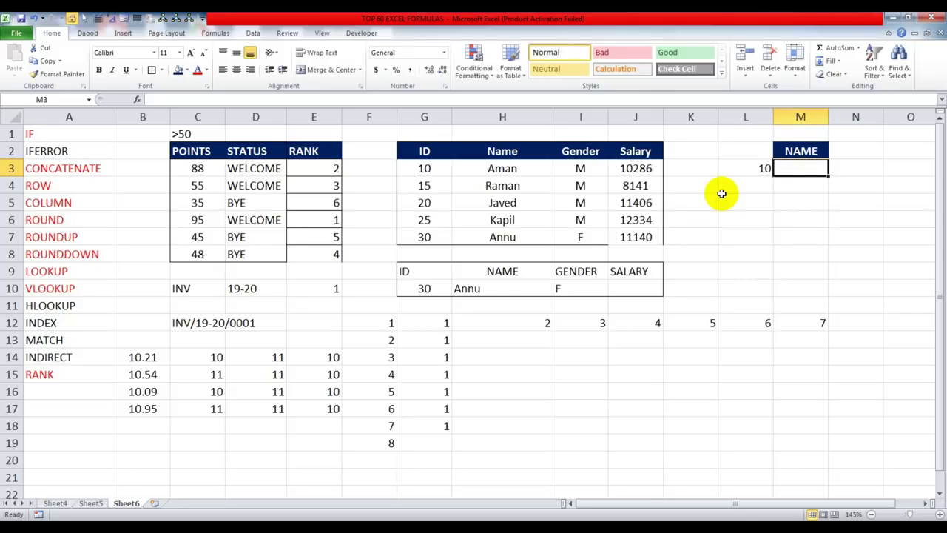
Enter =HLOOKUP(M2,G2:J7,3,0) in M3 to return the entry in the table's third row under the M2 header
text(=HL)
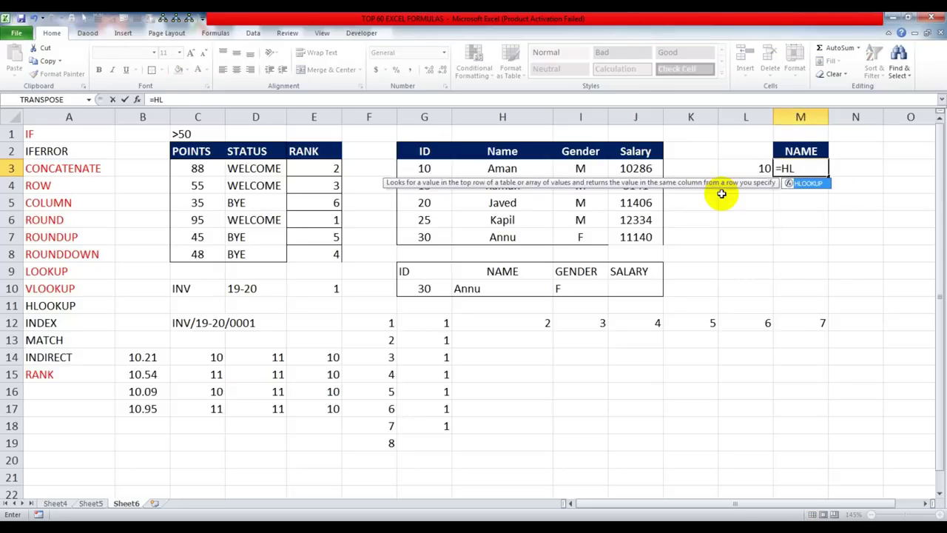
key(Tab)
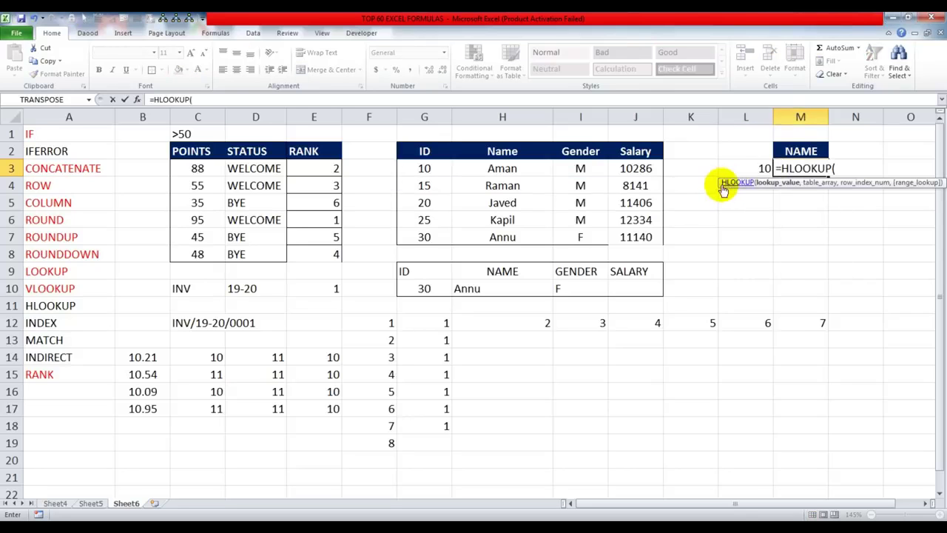
drag(719, 185, 673, 263)
click(802, 151)
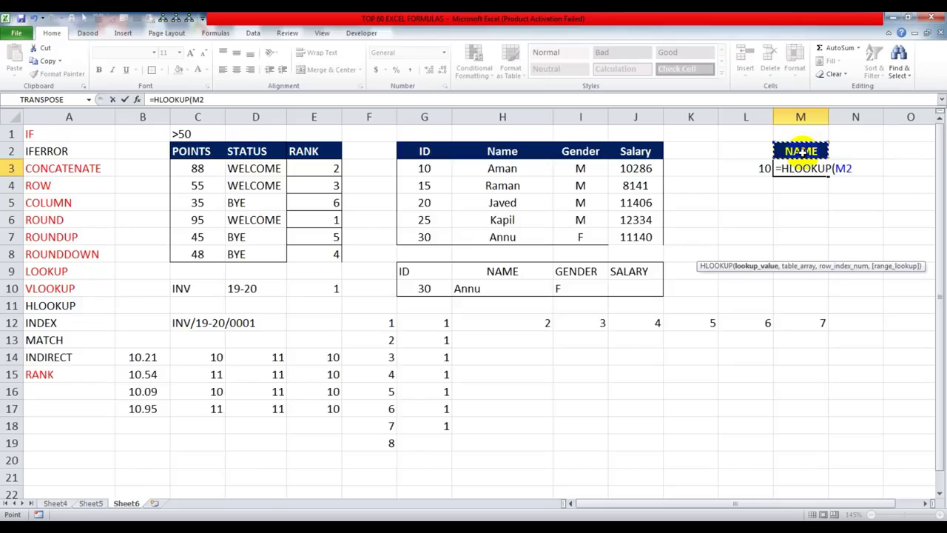
text(,)
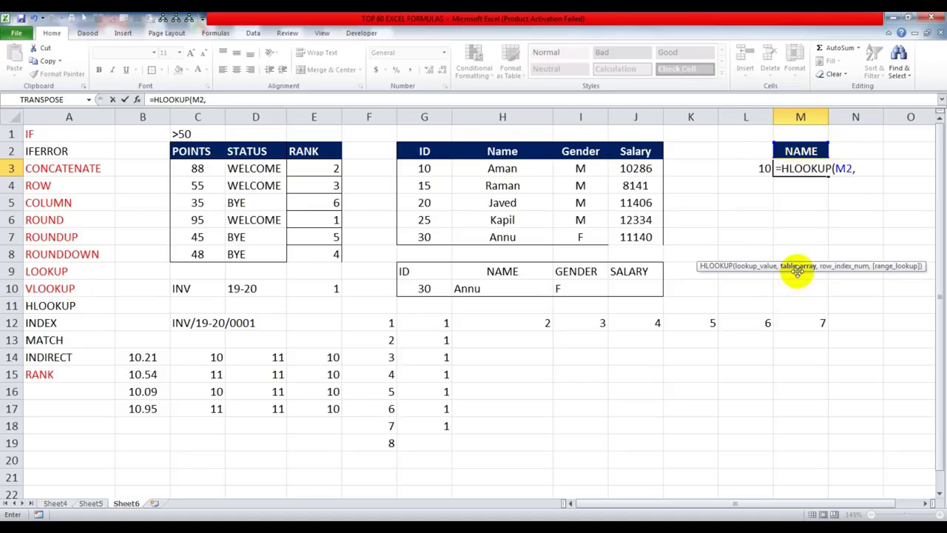
drag(423, 152, 649, 238)
text(,)
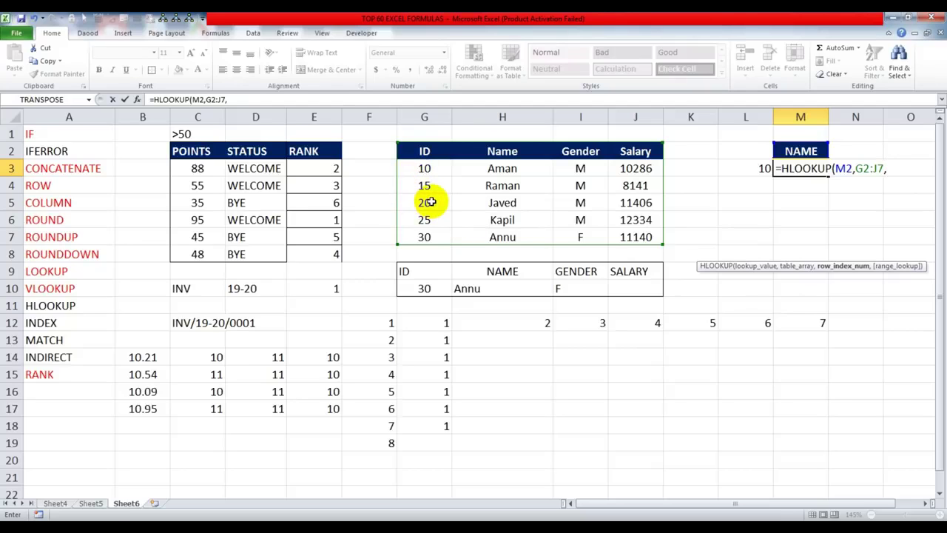
text(3,)
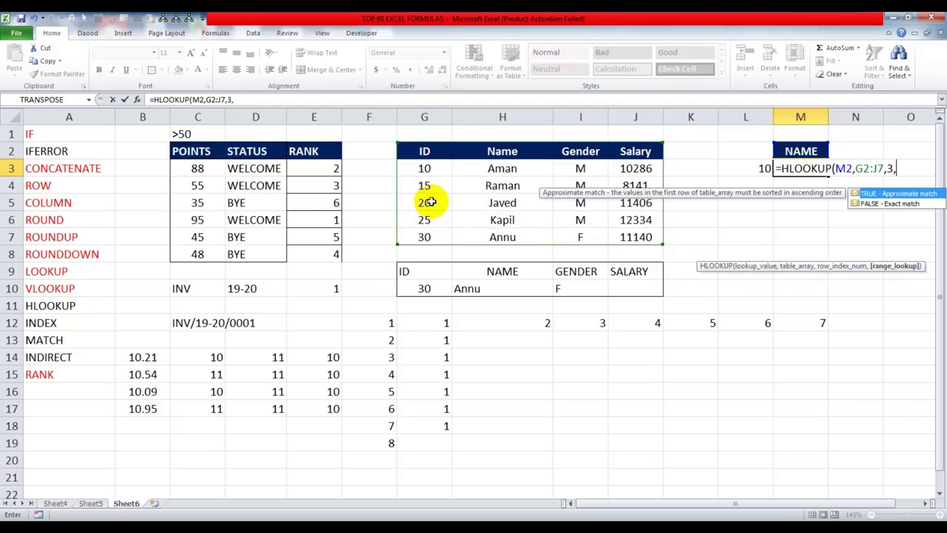
text(0))
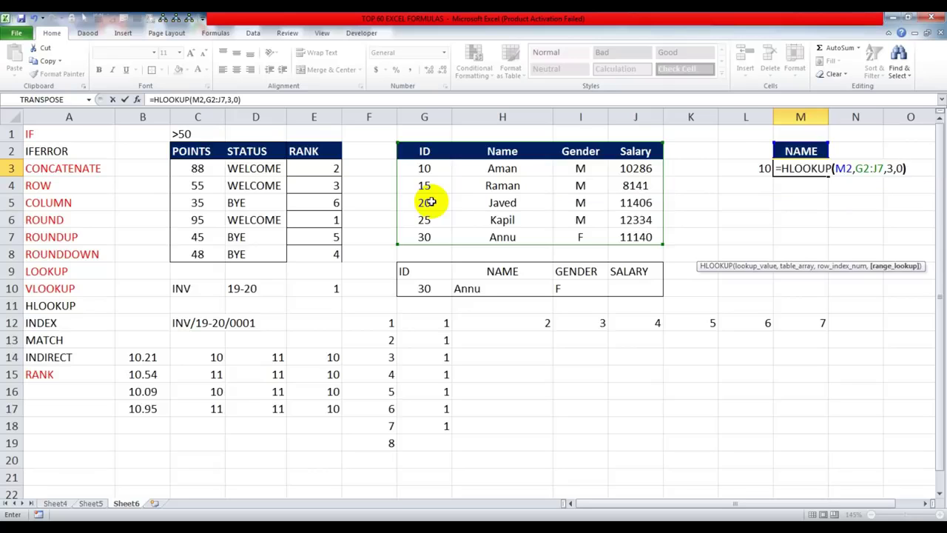
key(Return)
Check the HLOOKUP result against the Name column of the source table and clear cell L3
click(503, 152)
click(498, 169)
click(499, 185)
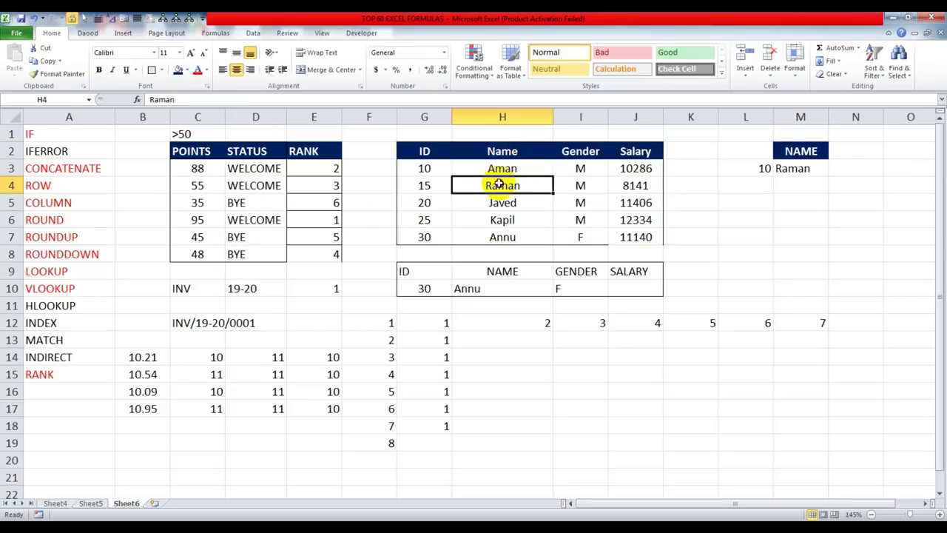
click(502, 152)
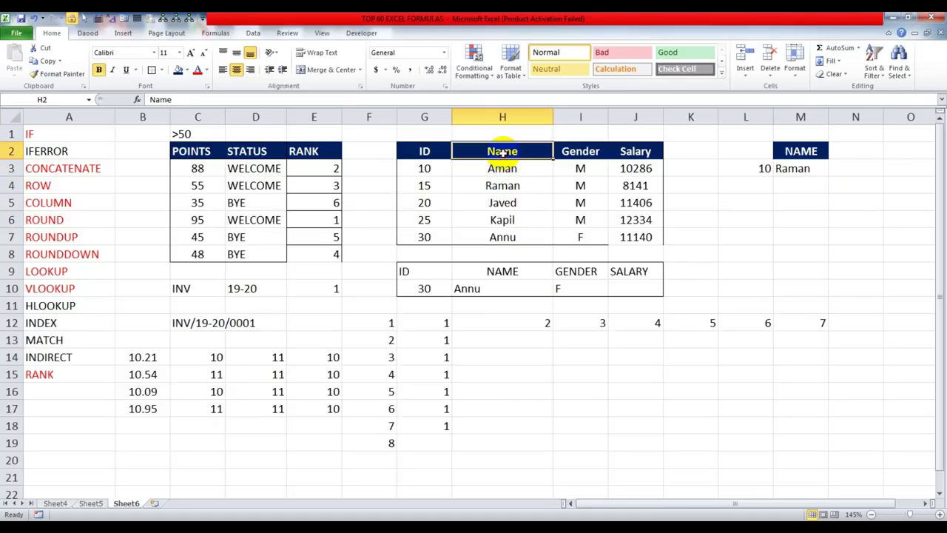
drag(501, 170, 503, 237)
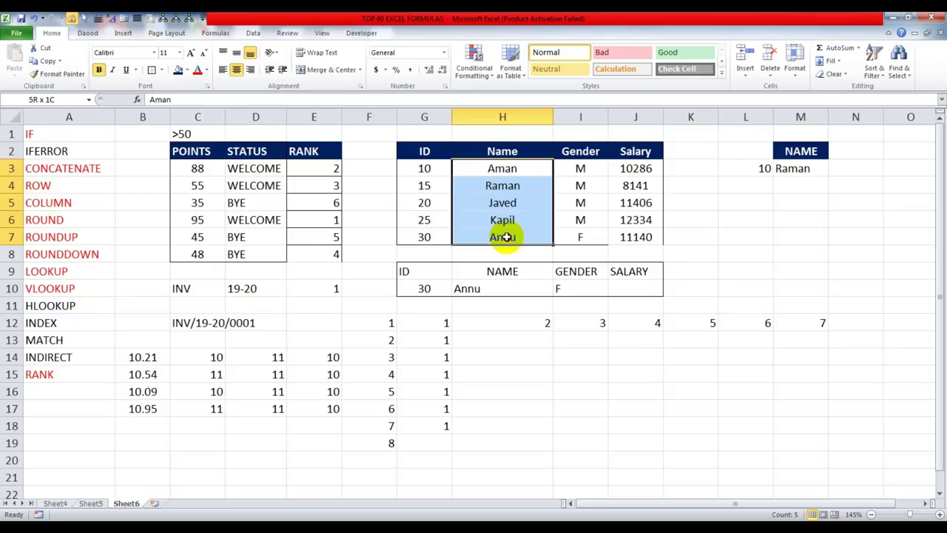
click(732, 163)
key(Delete)
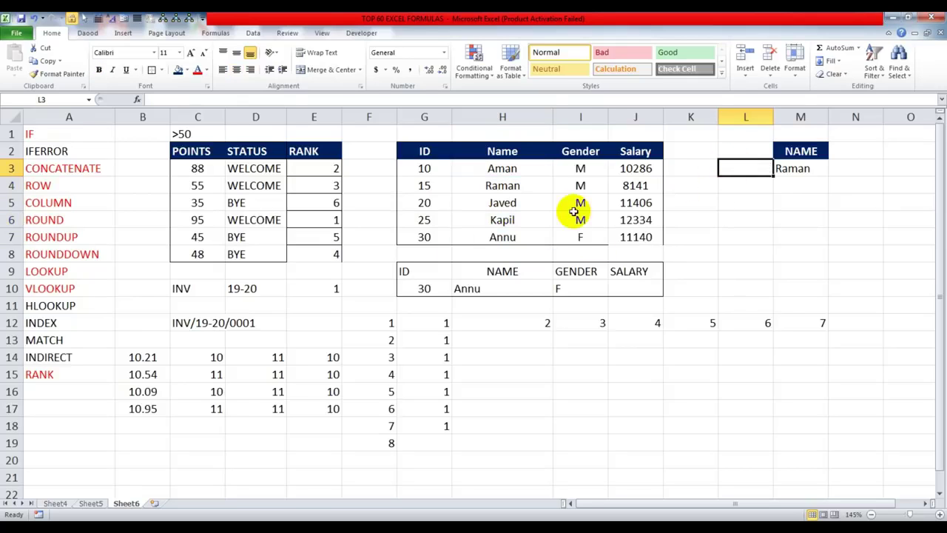
Set the HLOOKUP row index in M3 to 4 and check the result by counting down the Name column
double_click(791, 171)
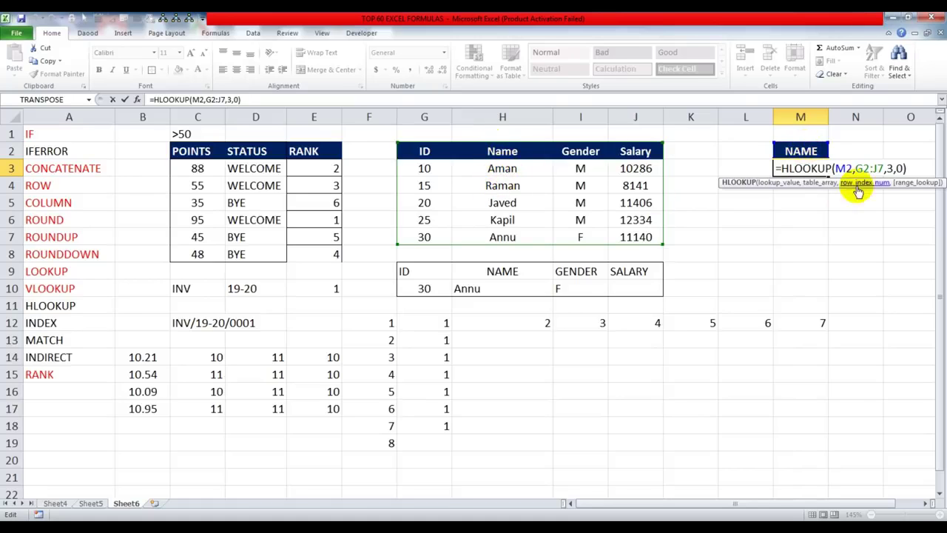
double_click(891, 168)
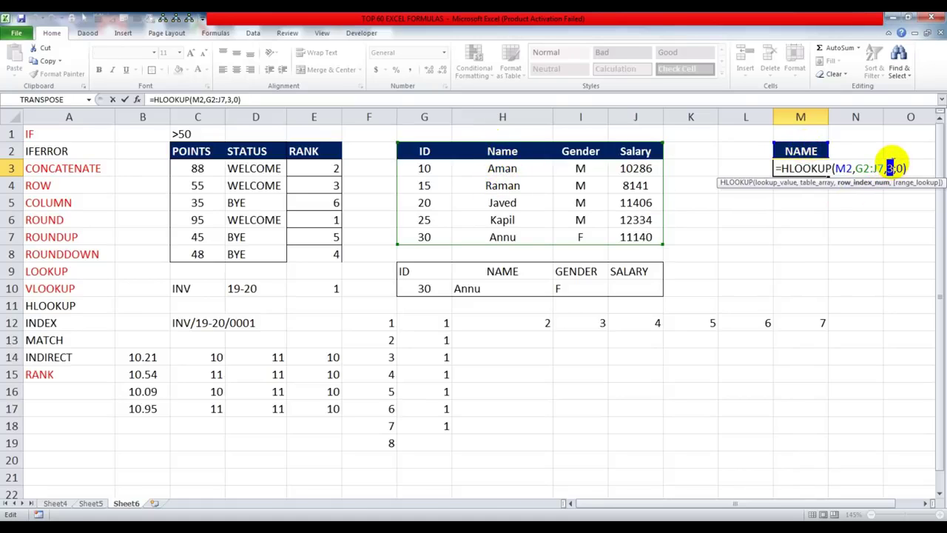
text(4)
key(Return)
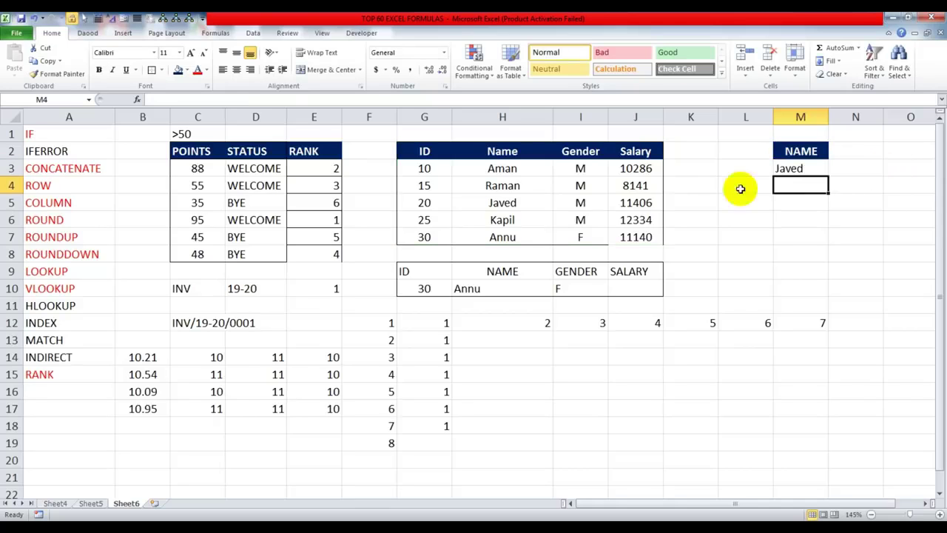
click(527, 152)
drag(527, 152, 530, 200)
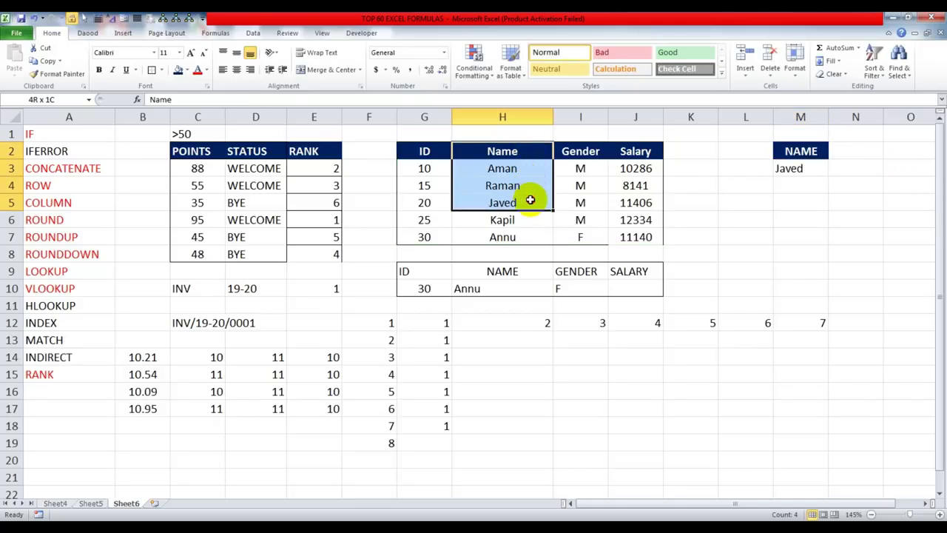
Change the lookup header in M2 to ID and check the M3 result against the source table's ID column
click(803, 150)
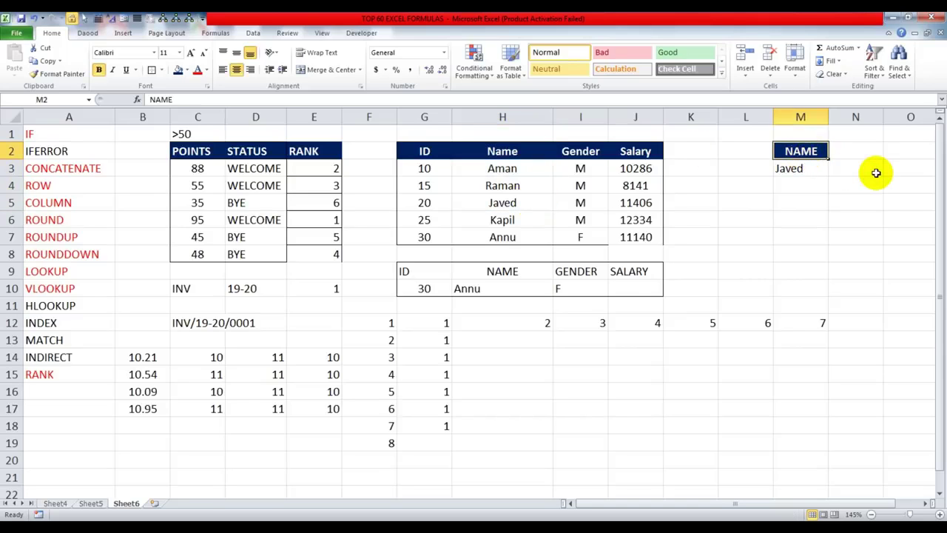
text(ID)
key(Return)
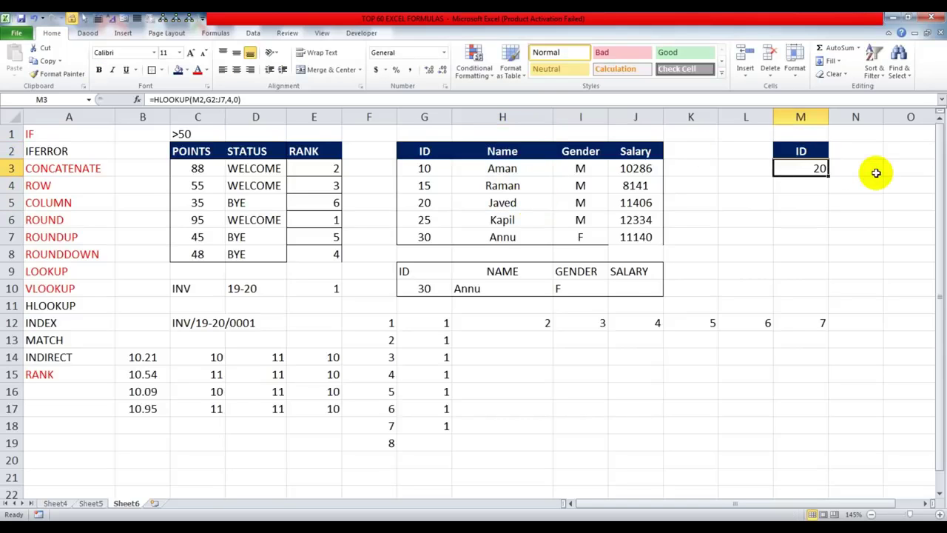
drag(434, 155, 430, 194)
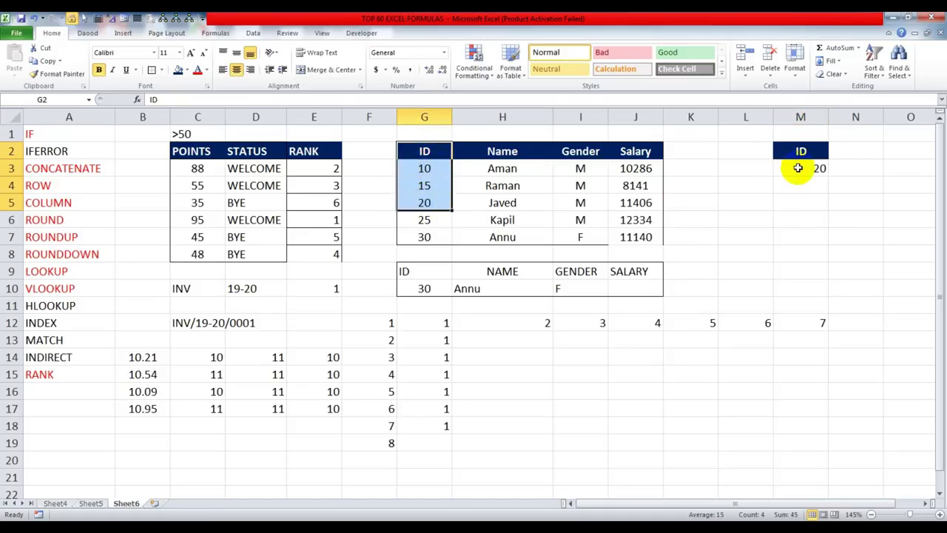
Set the lookup header in M2 back to NAME
click(799, 165)
click(801, 151)
text(NAME)
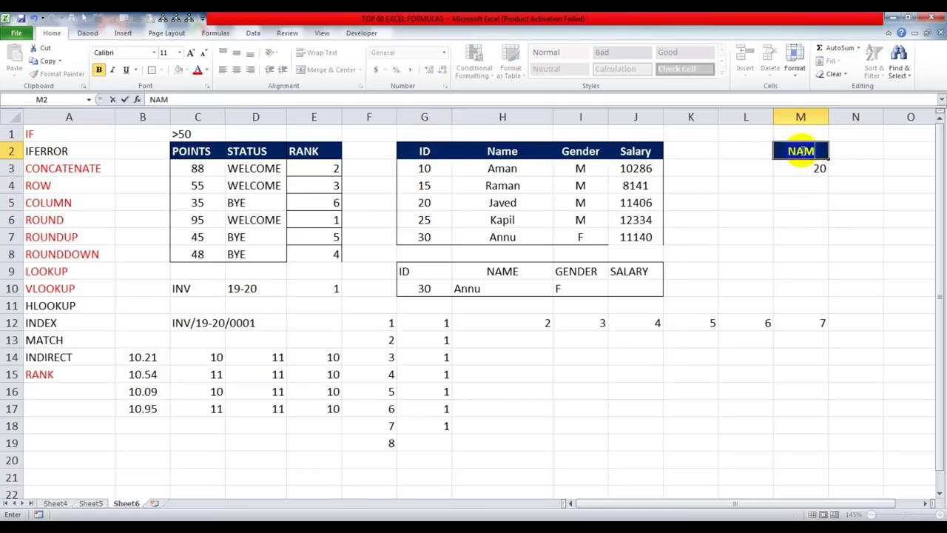
key(Return)
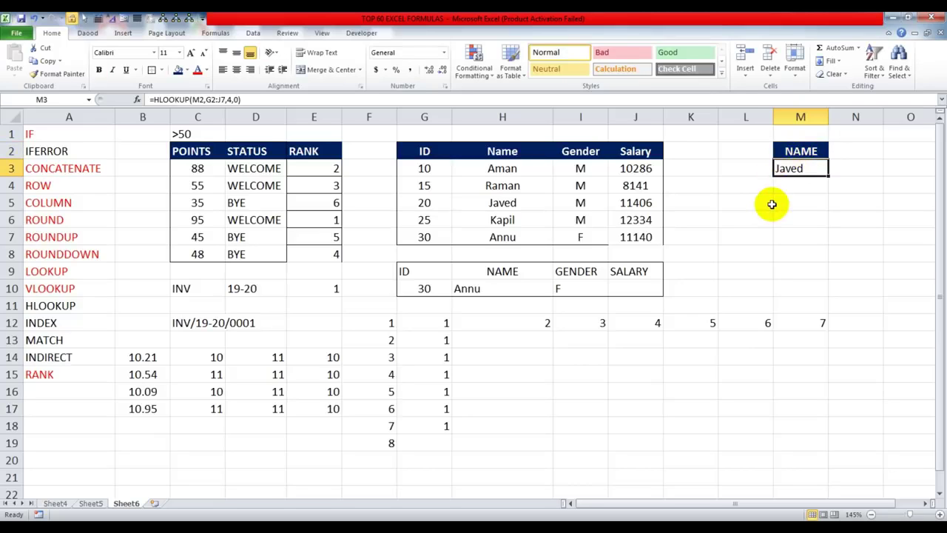
Mark HLOOKUP in the column A function list with red font
click(52, 307)
click(197, 70)
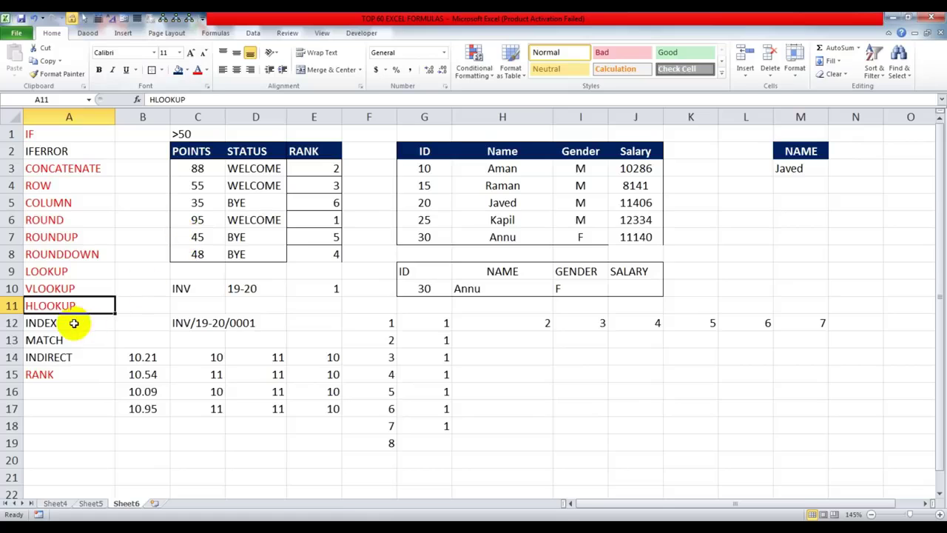
click(646, 289)
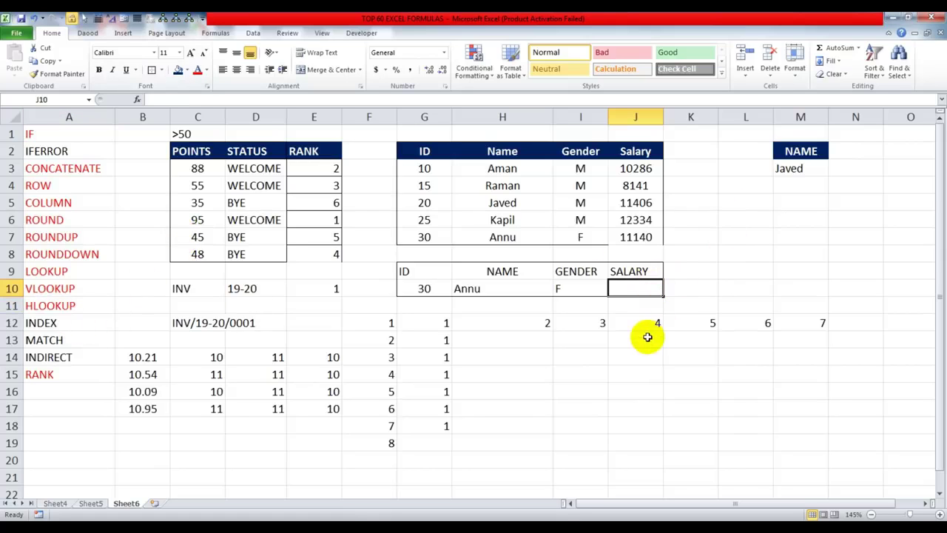
Enter =INDEX(J3:J7,5) in the SALARY cell J10 to return the fifth salary
text(=INDEX()
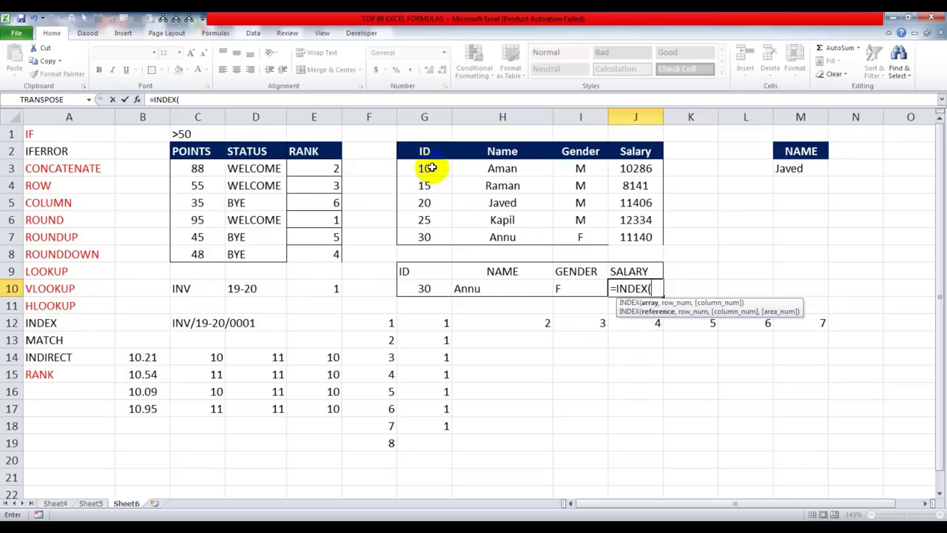
drag(429, 169, 437, 236)
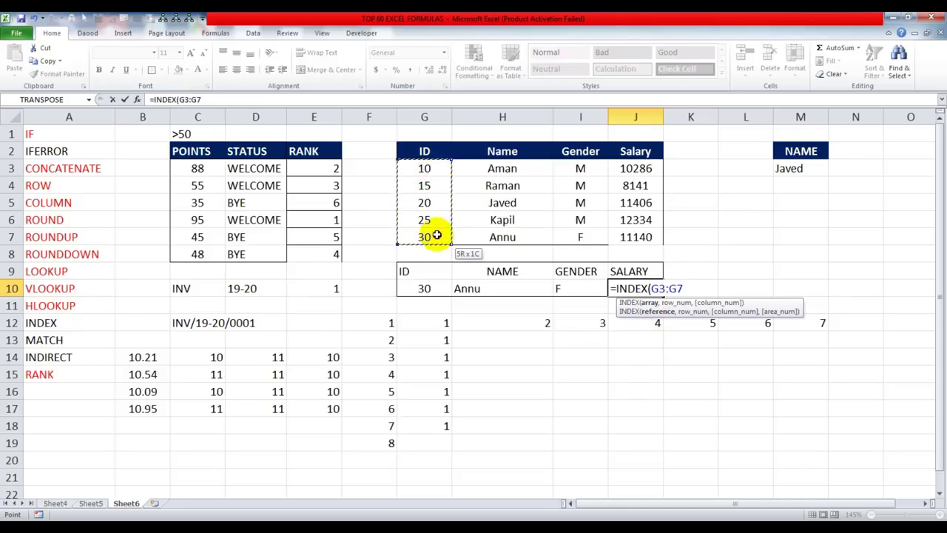
drag(628, 170, 627, 237)
text(,5)
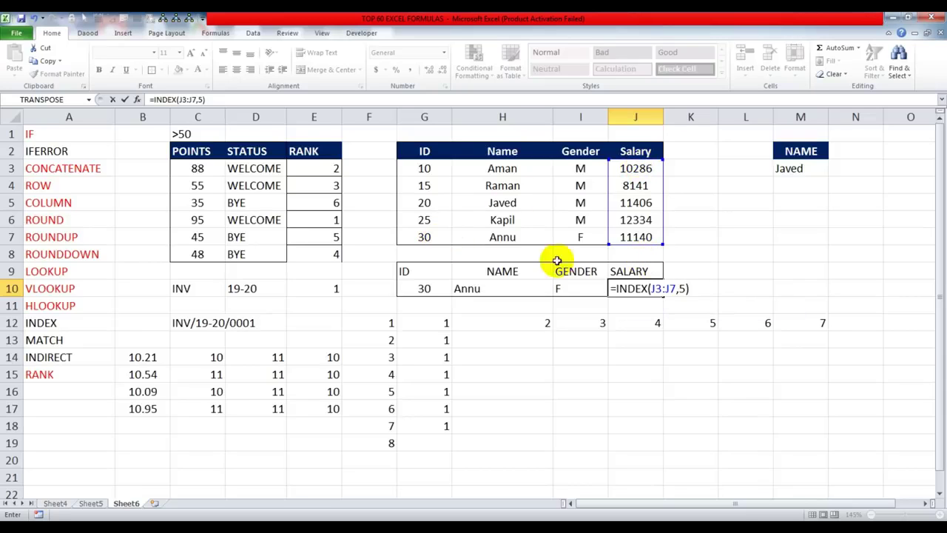
key(Return)
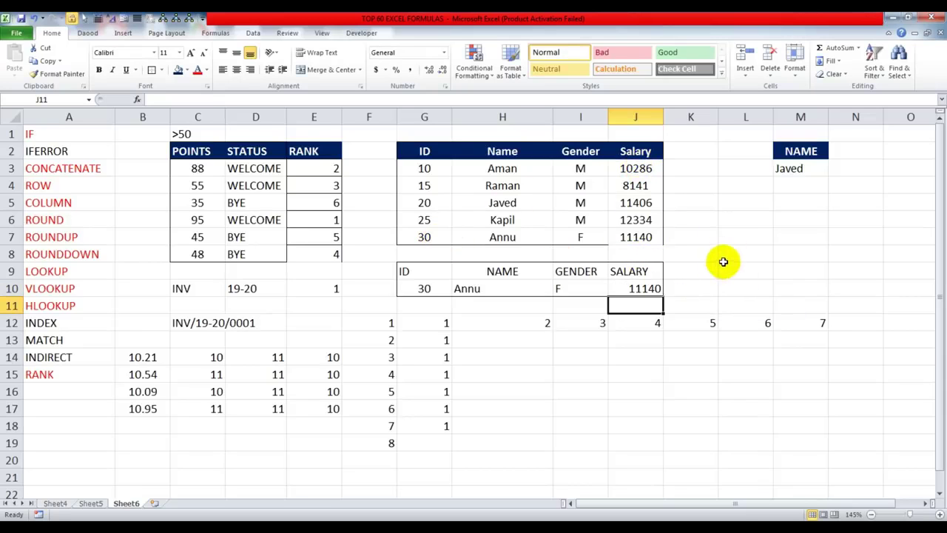
click(655, 288)
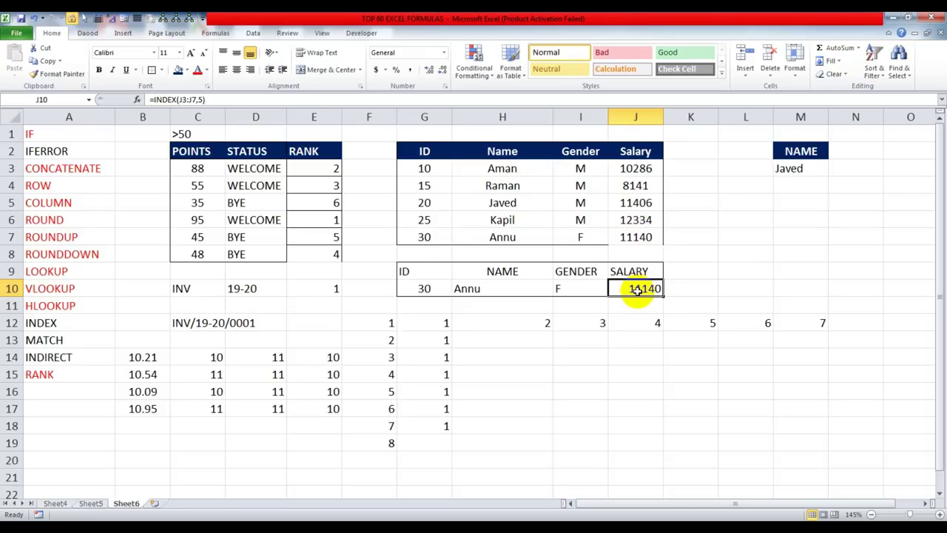
Rewrite the J10 formula as =INDEX(G3:J7,5,3), covering the whole table with row 5 and column 3
double_click(637, 290)
drag(652, 288, 775, 286)
key(BackSpace)
drag(437, 165, 638, 234)
text(,)
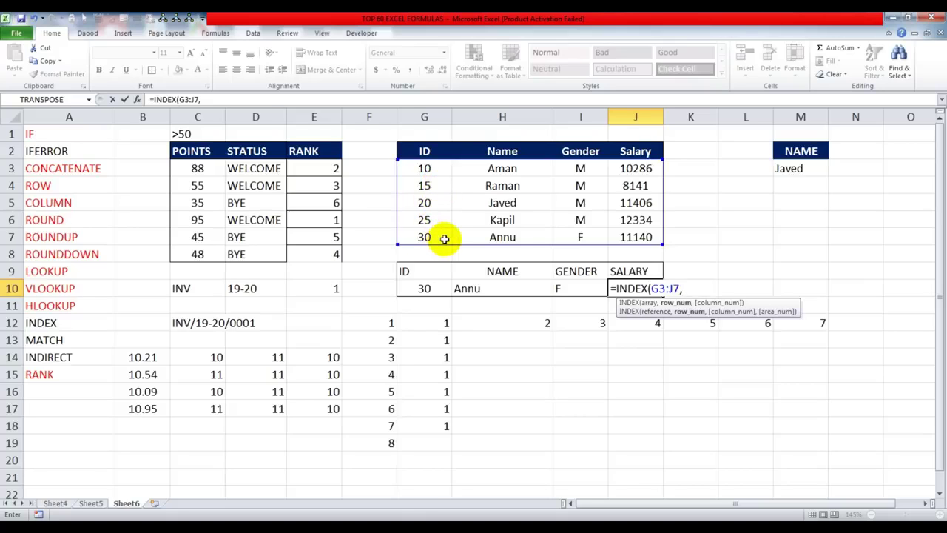
text(5,3)
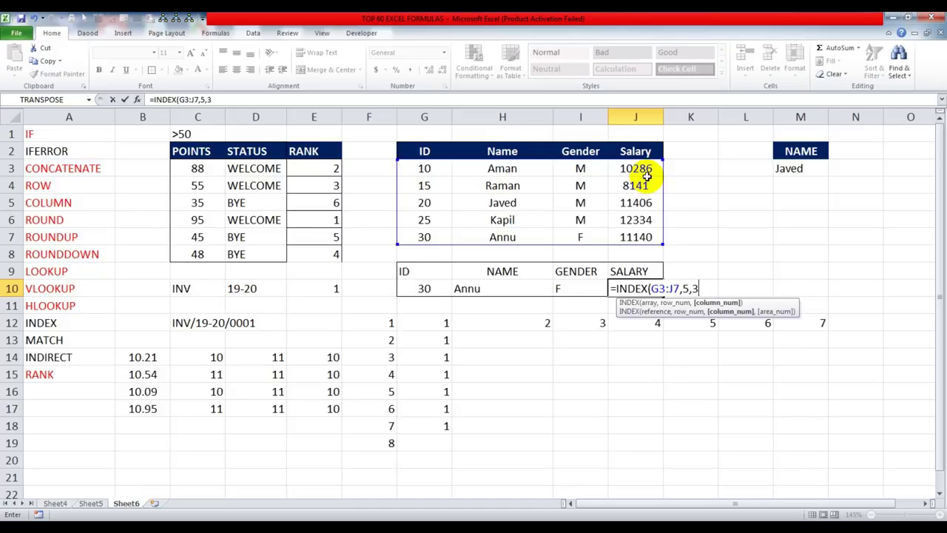
key(ctrl+Return)
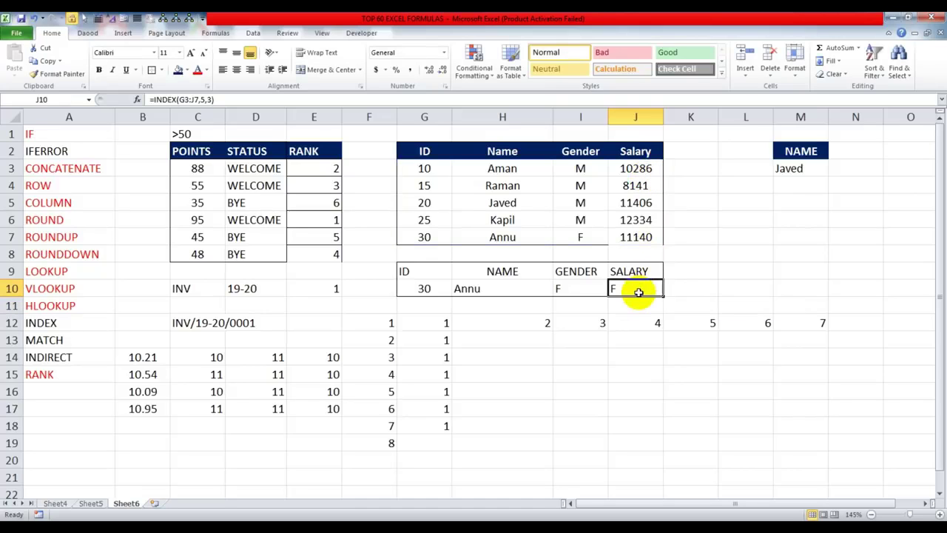
Set the column number of the J10 INDEX formula to 4 and check the cell's formula
double_click(638, 292)
drag(696, 290, 690, 287)
key(Return)
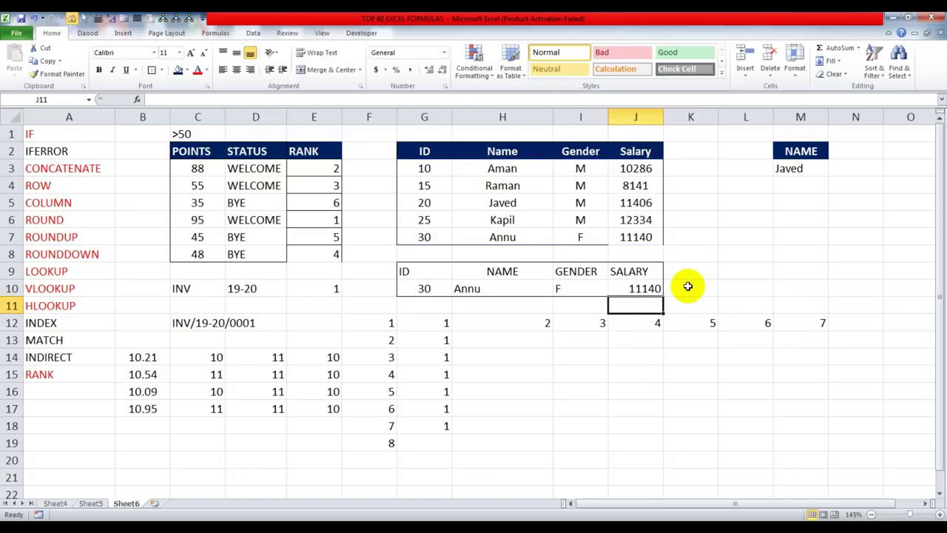
click(656, 288)
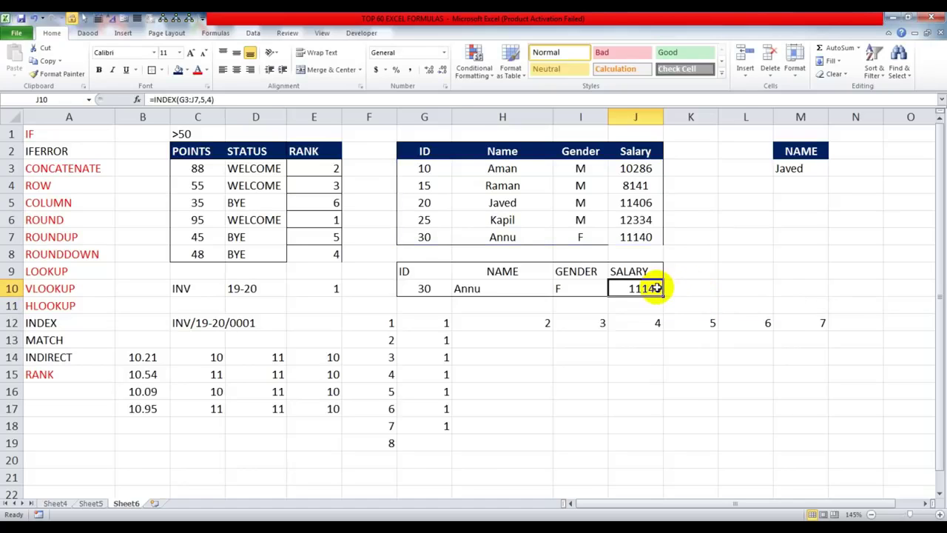
Clear J10 and enter =MATCH(G10,G3:G7,0) to find the position of the entered ID
key(Delete)
key(Right)
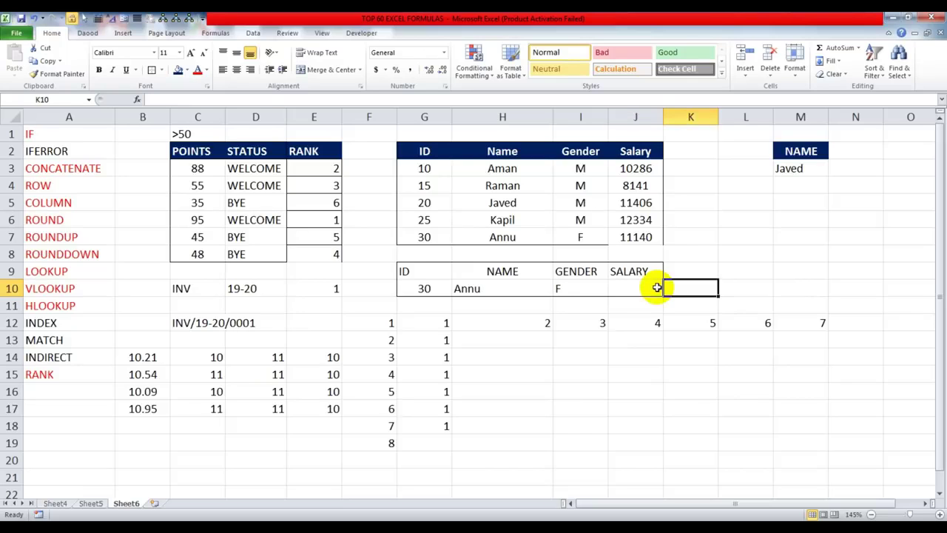
click(656, 288)
text(=)
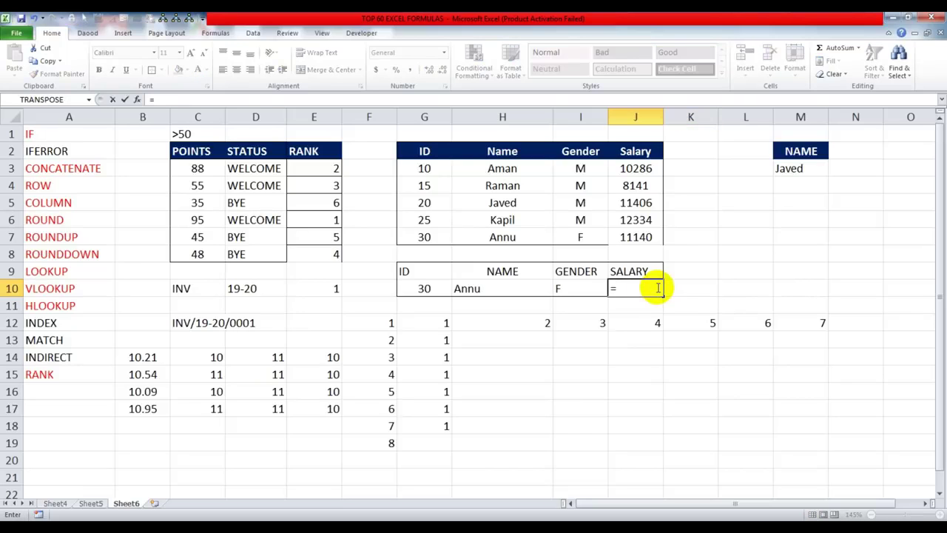
text(MATCH()
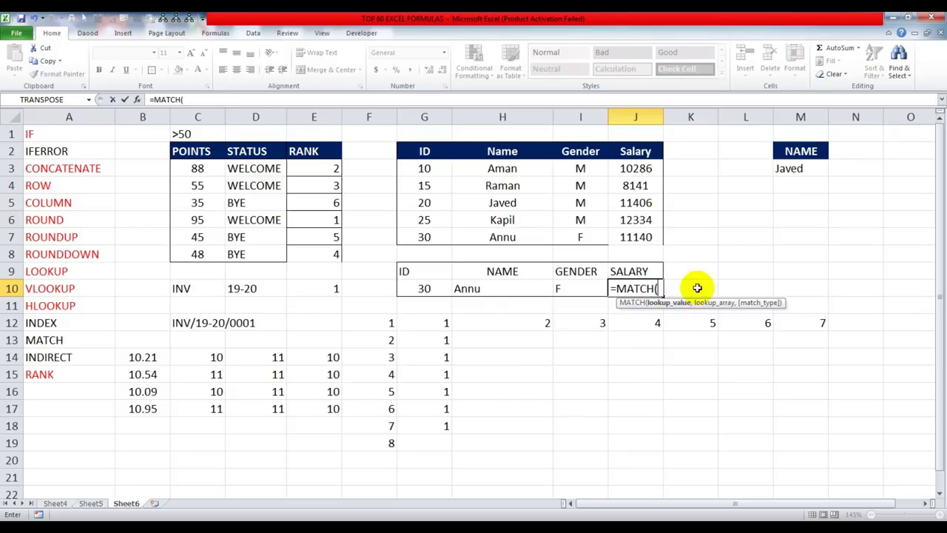
click(419, 288)
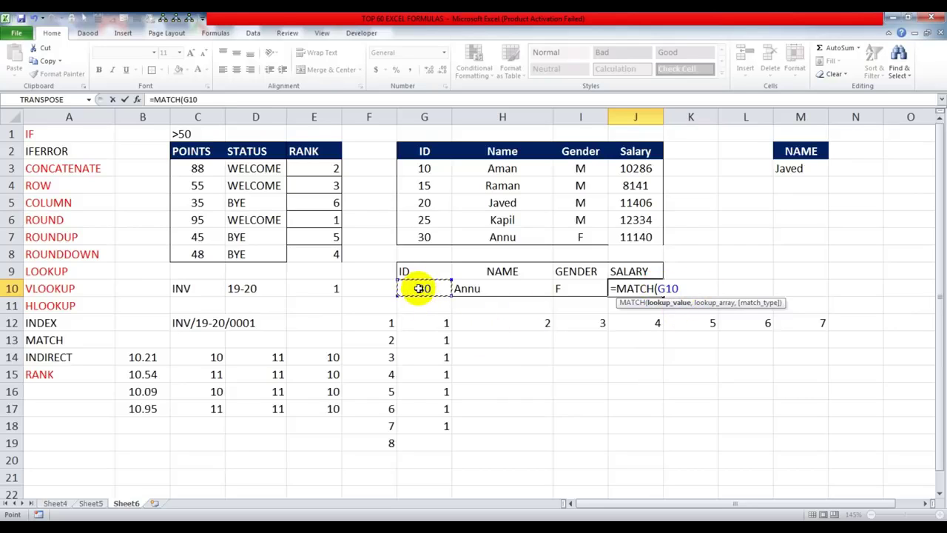
text(,)
drag(423, 169, 427, 239)
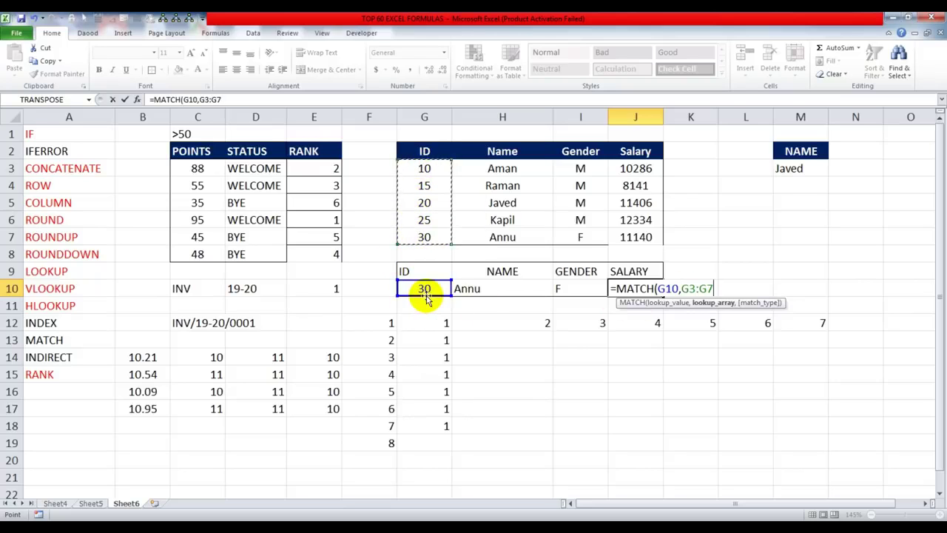
text(,0))
key(Return)
key(Up)
Check the MATCH result in J10 by counting down the source table's ID column
drag(427, 168, 430, 234)
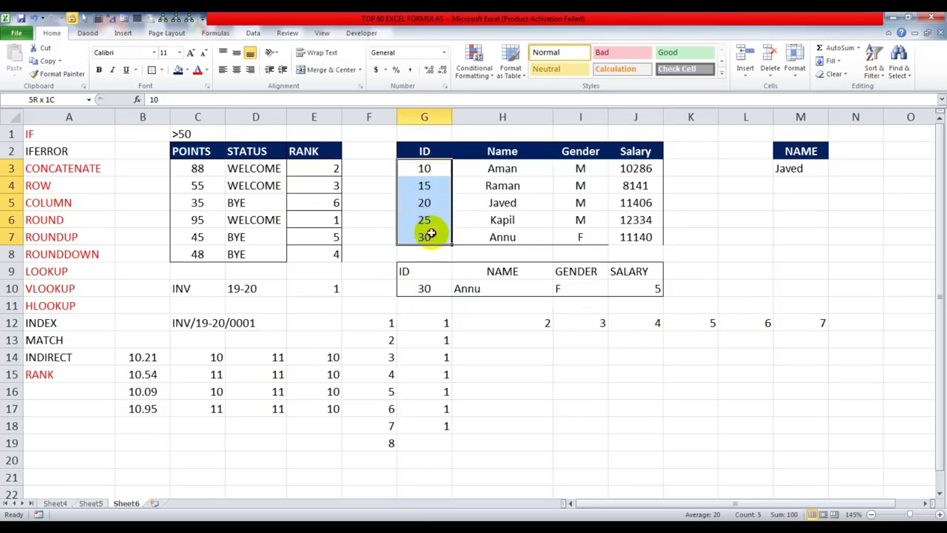
click(425, 185)
click(425, 203)
click(425, 219)
click(427, 236)
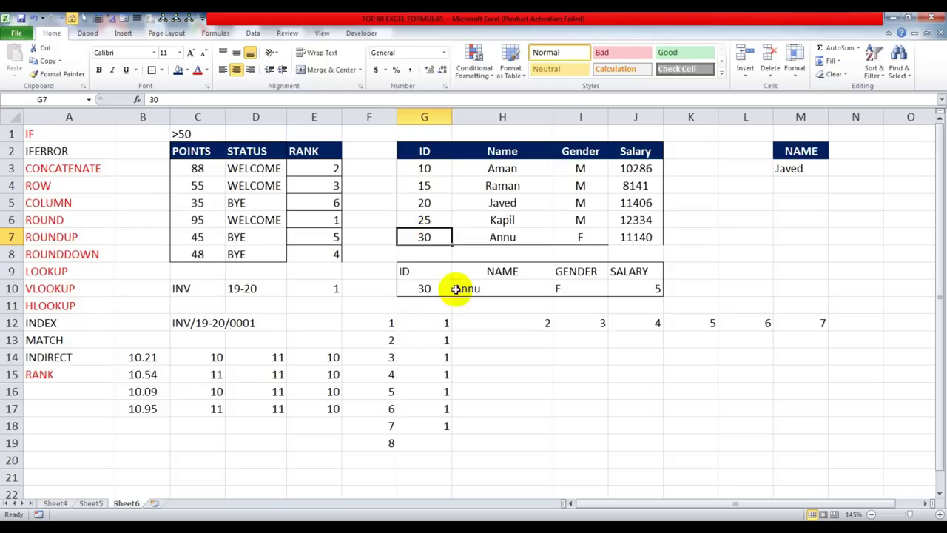
click(640, 285)
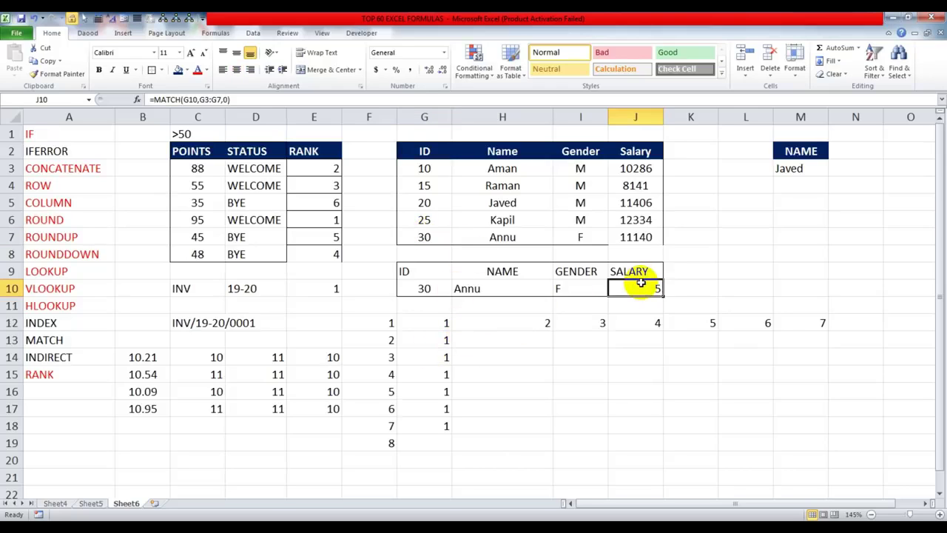
Nest the MATCH formula in J10 inside INDEX over the Salary column, giving =INDEX(J3:J7,MATCH(G10,G3:G7,0))
double_click(641, 288)
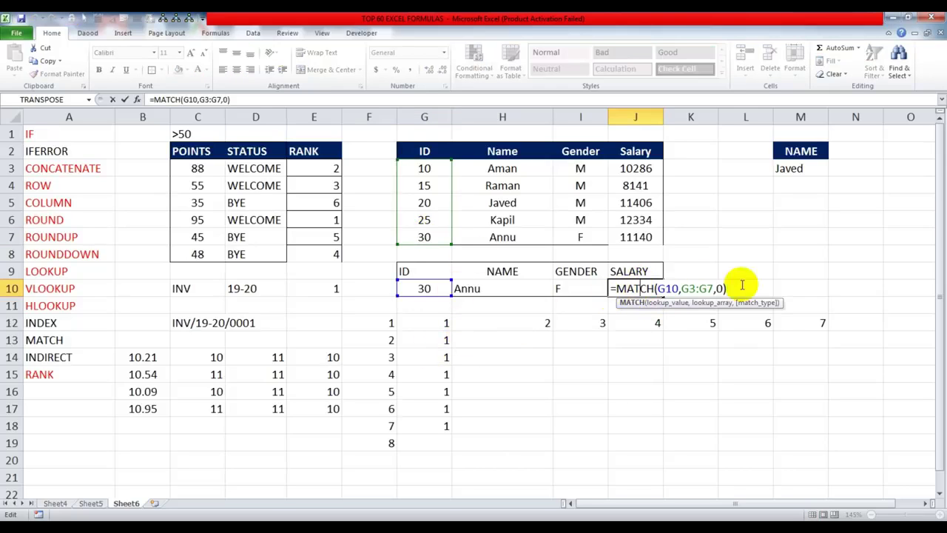
click(618, 289)
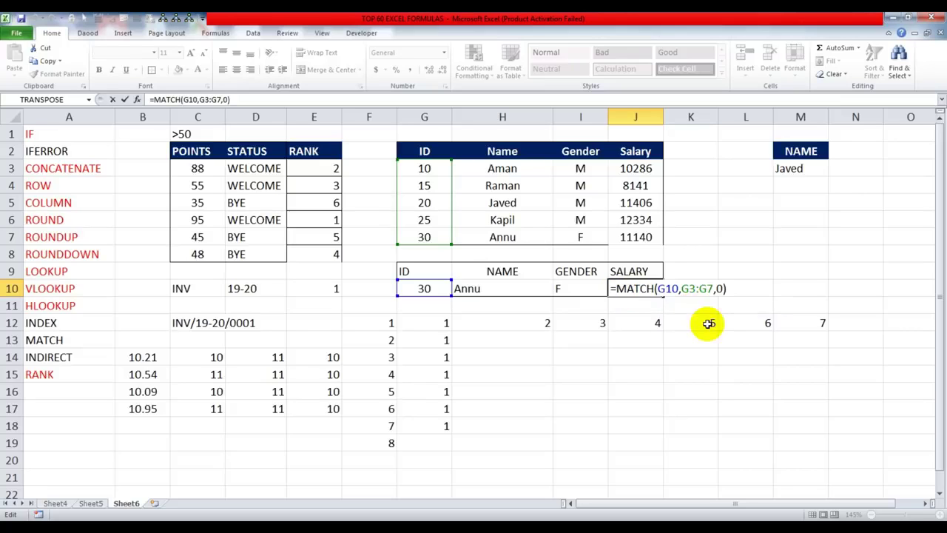
text(INDEX()
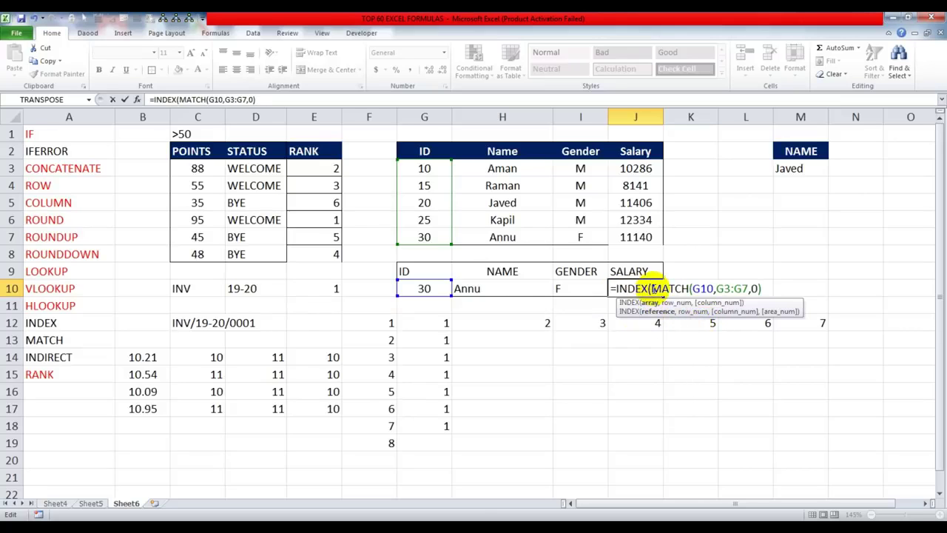
drag(638, 168, 638, 237)
text(,)
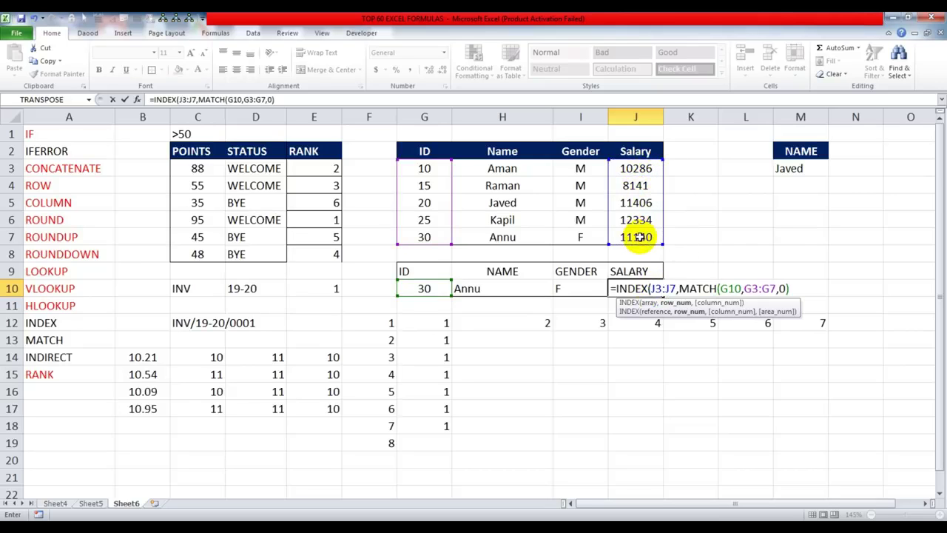
drag(678, 288, 801, 288)
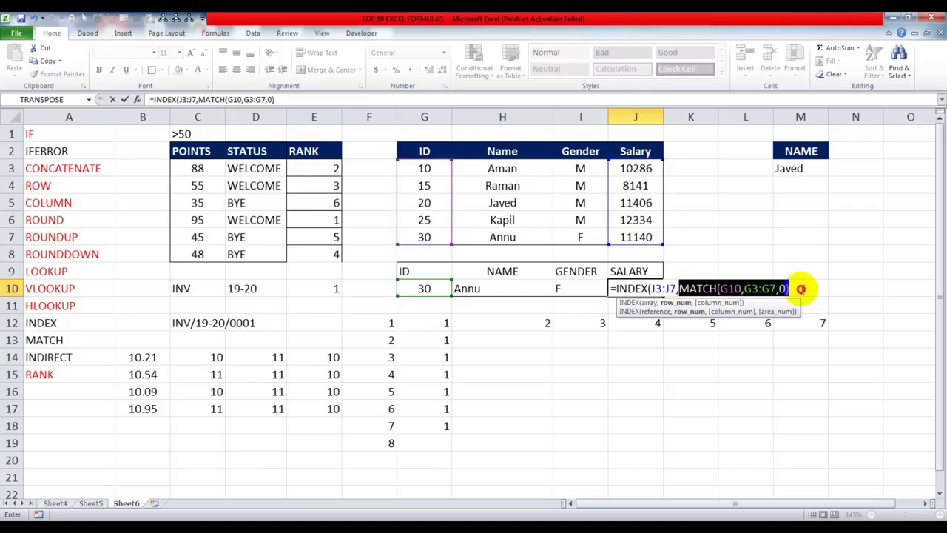
click(793, 288)
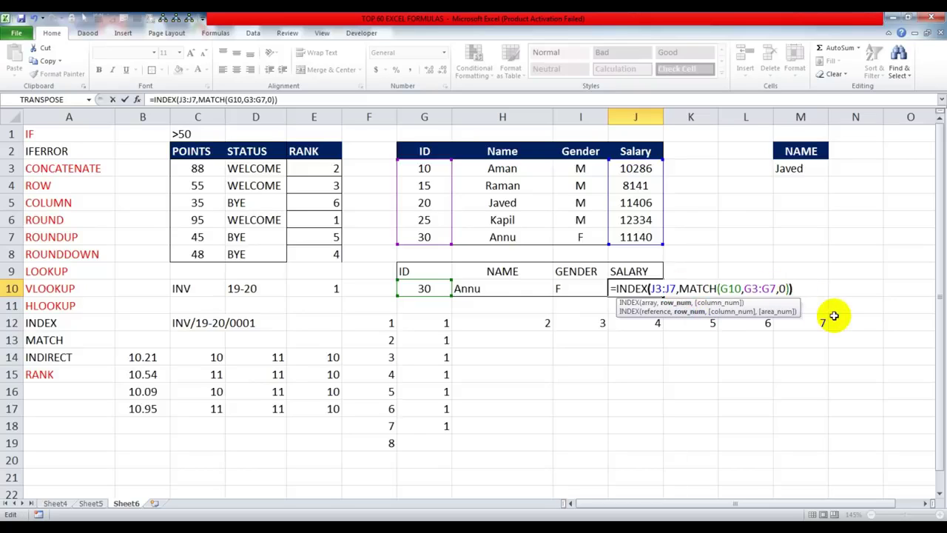
key(ctrl+Return)
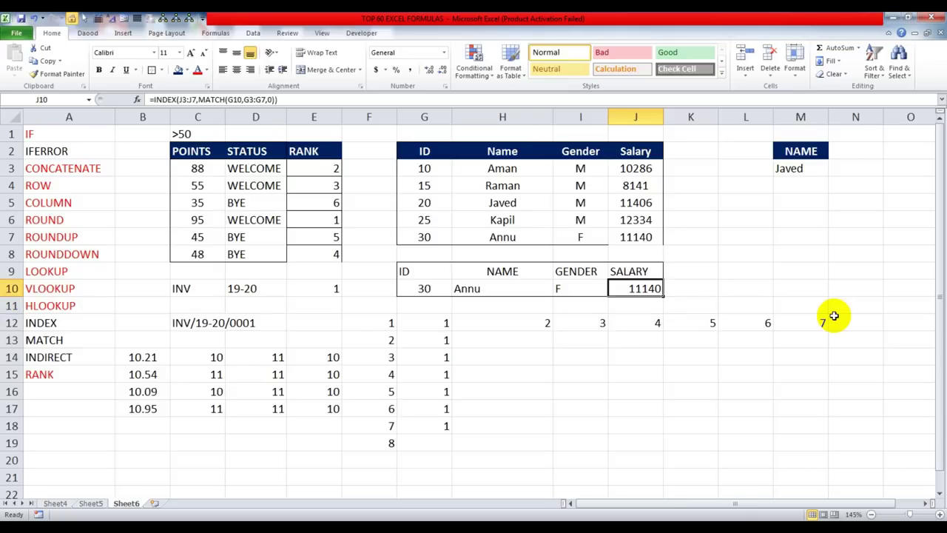
Test the lookup row by entering ID 10 and then 15 in G10
click(423, 290)
text(10)
key(Return)
key(Up)
text(15)
key(Return)
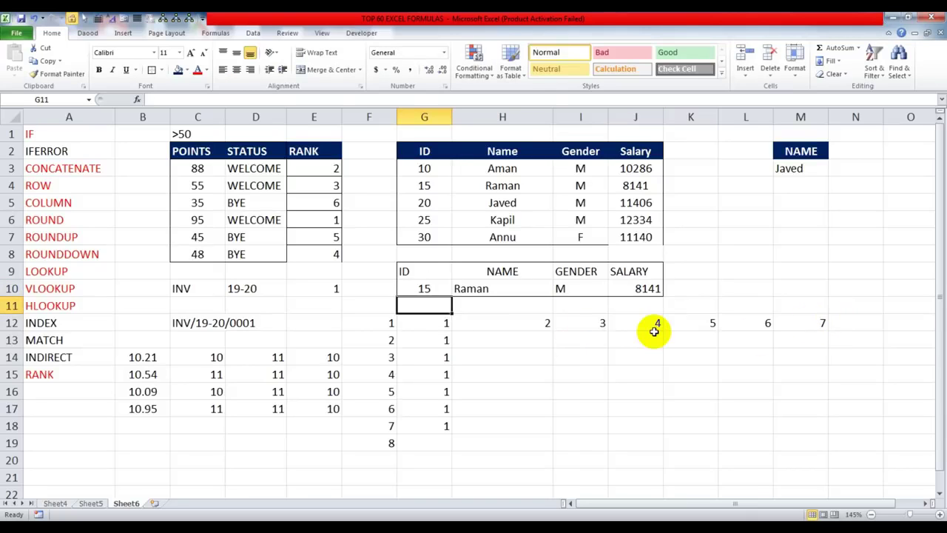
key(Up)
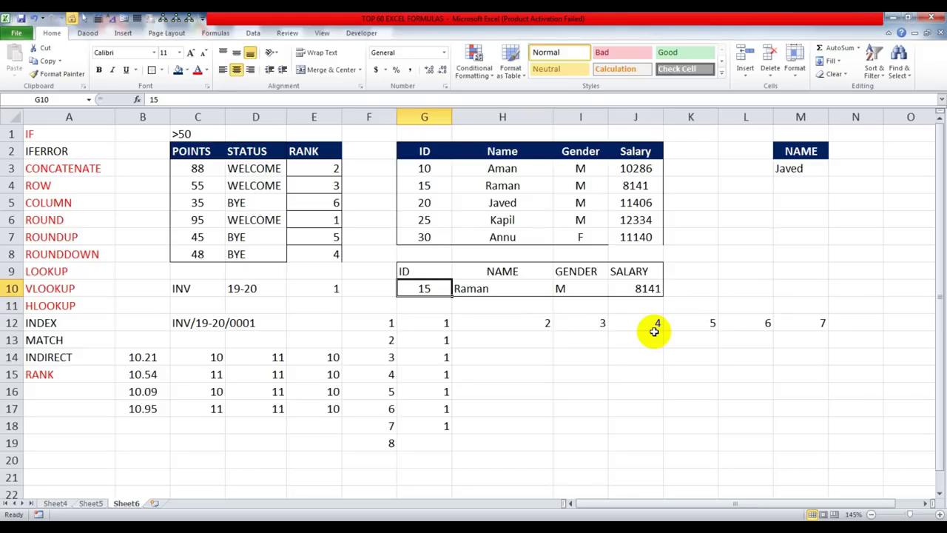
Mark INDEX and MATCH in the column A function list with red font
drag(66, 321, 68, 337)
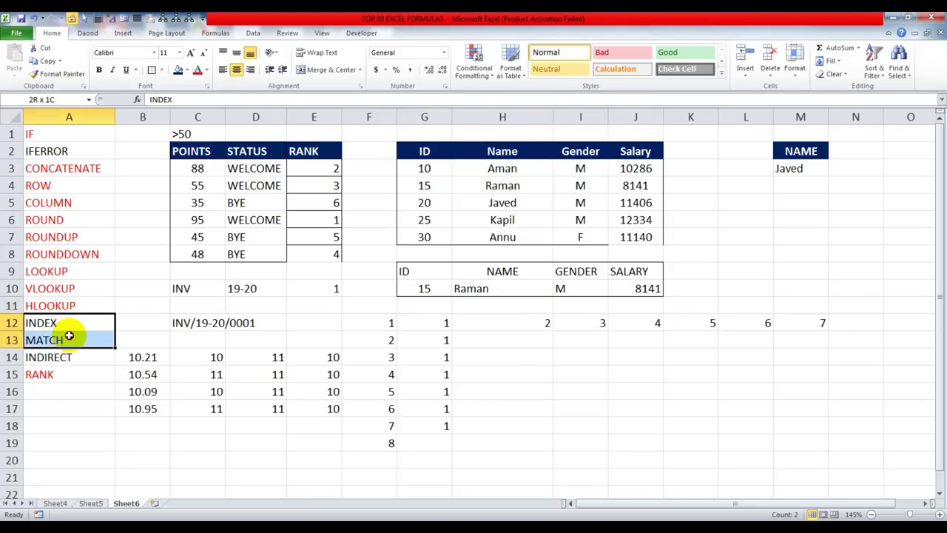
click(198, 70)
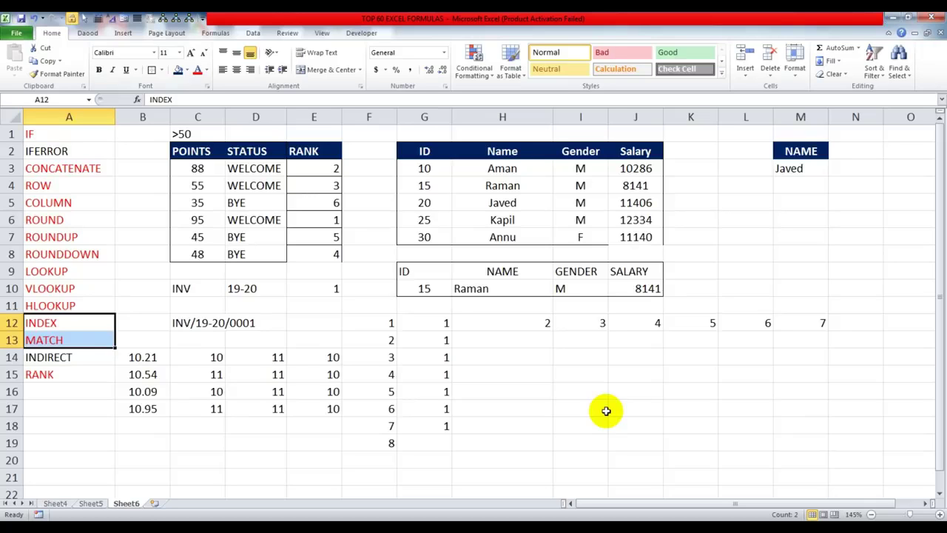
Clear the ID in G10 and inspect the NAME, GENDER and SALARY cells in row 10
click(432, 293)
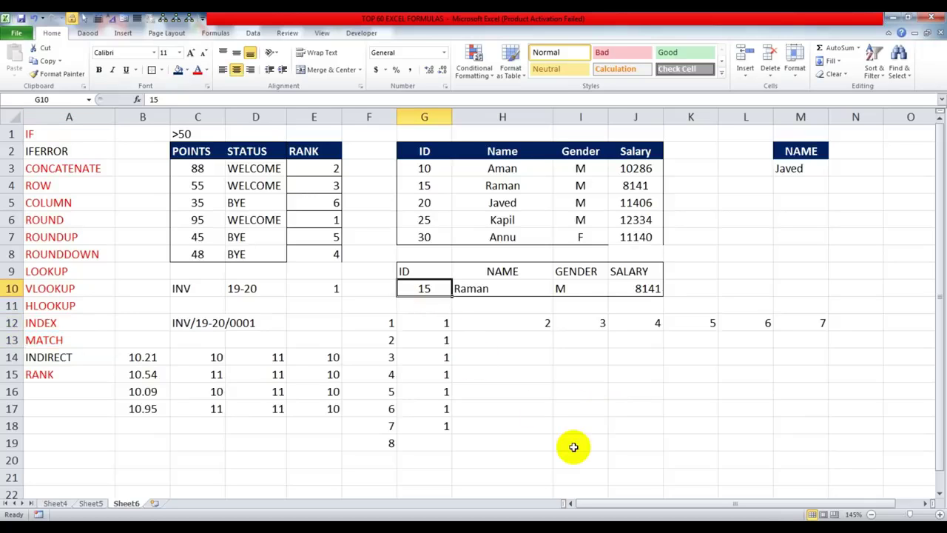
key(Delete)
click(524, 290)
click(581, 289)
click(635, 289)
click(504, 289)
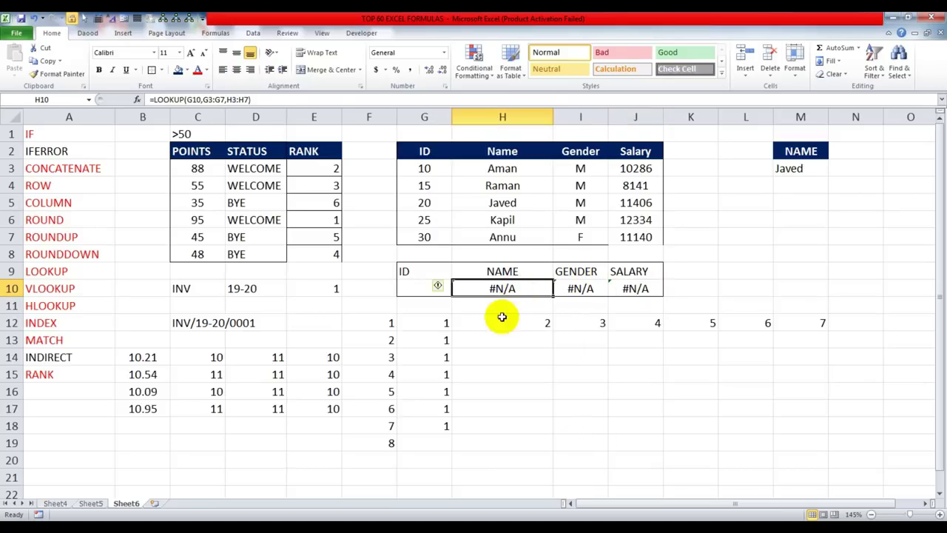
Start wrapping the LOOKUP formula in H10 inside IFERROR
double_click(504, 288)
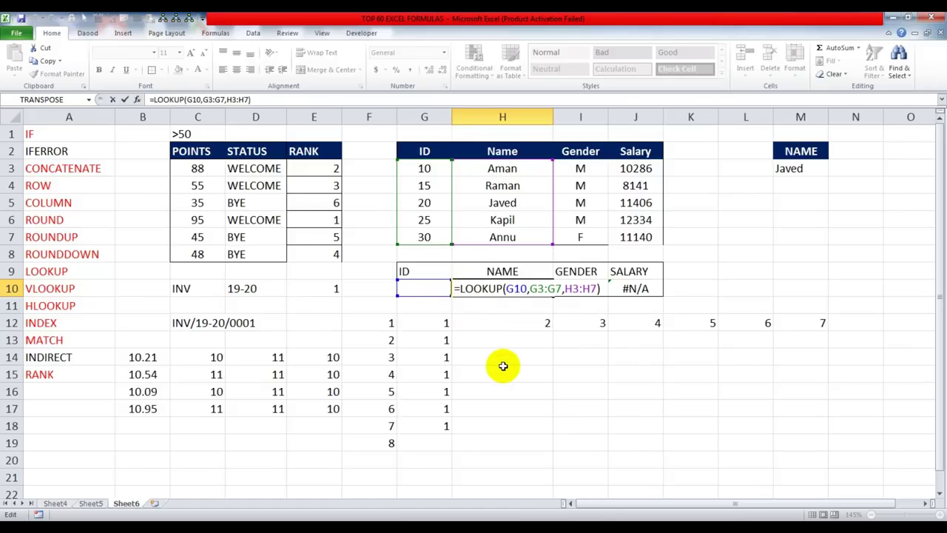
text(IFERROR()
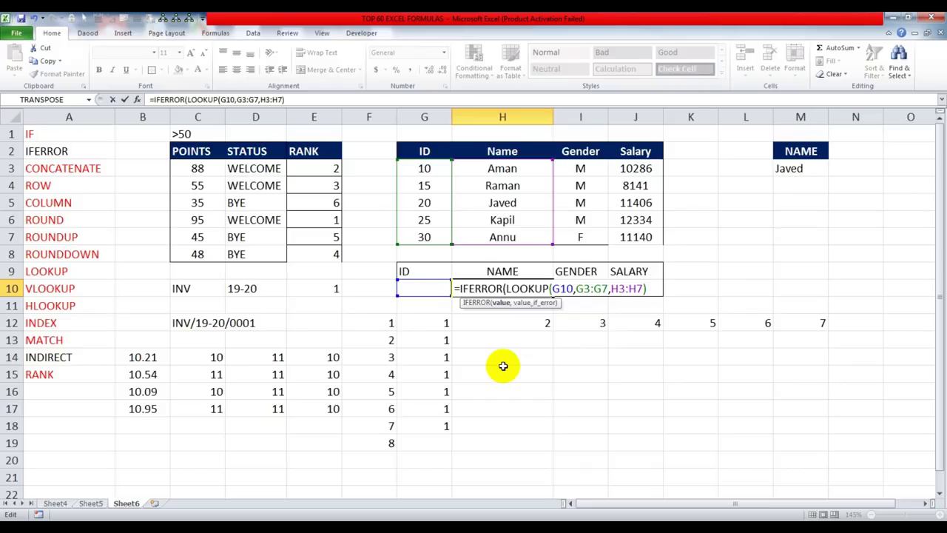
Complete the IFERROR formula around the LOOKUP in H10 with 1 as the value if error
click(647, 290)
text(,)
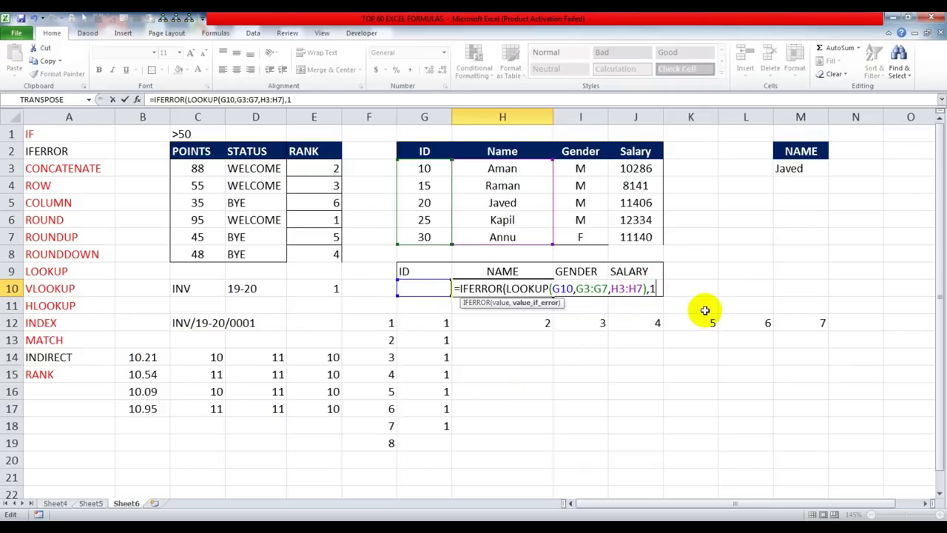
text(1))
key(ctrl+Return)
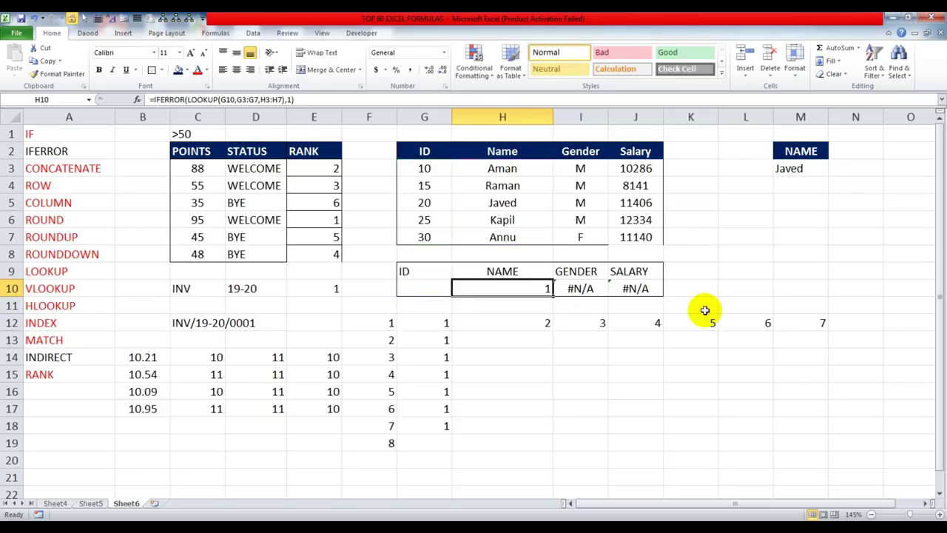
Set the error value in H10's IFERROR formula to 0
key(F2)
double_click(654, 288)
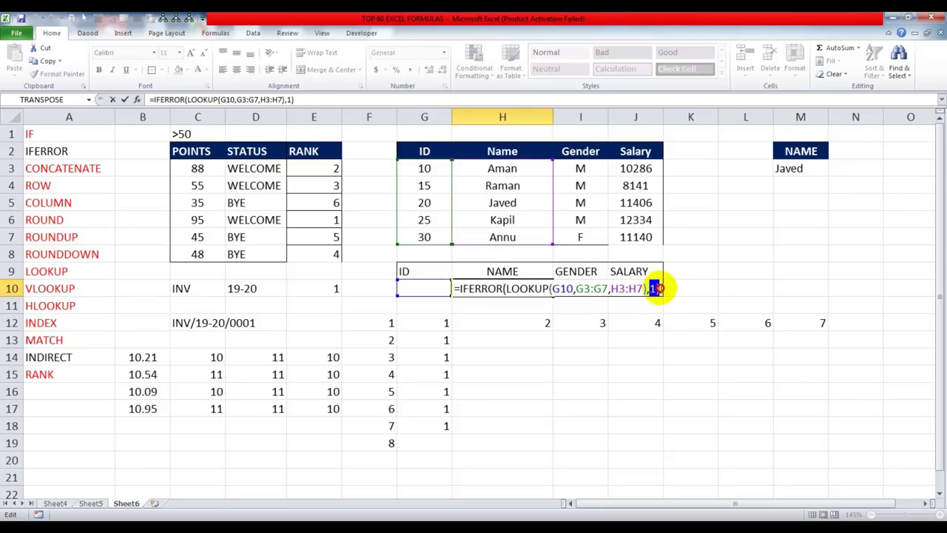
text(0)
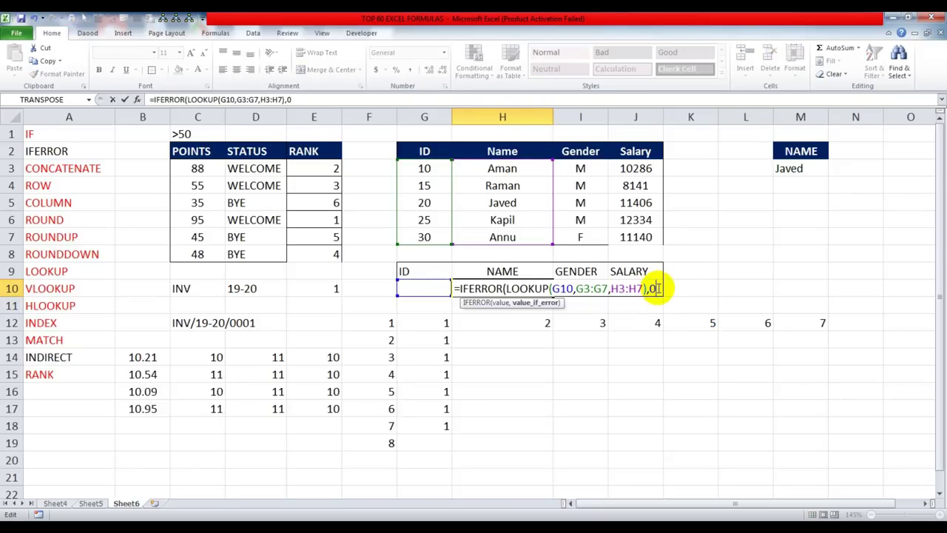
key(Return)
key(Up)
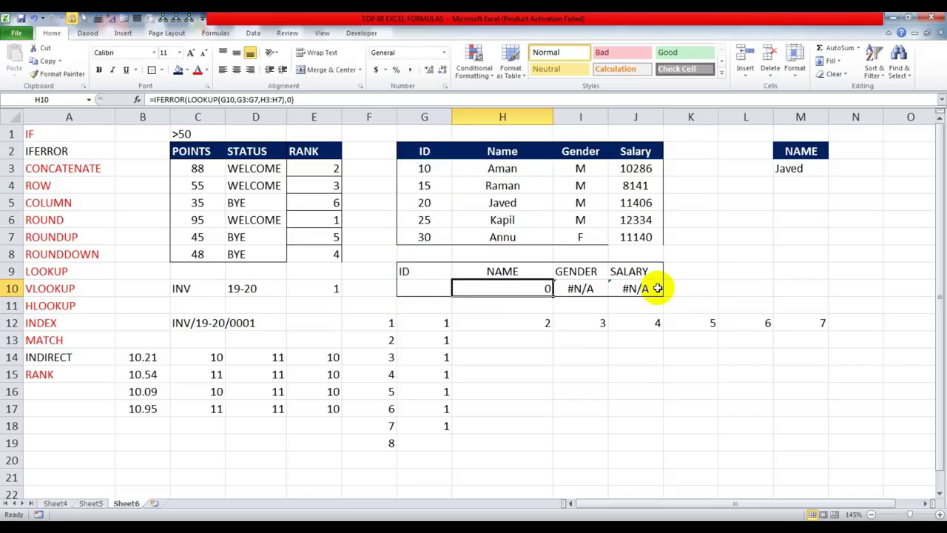
Set the error value in H10's IFERROR formula to an empty string ""
double_click(528, 291)
double_click(654, 288)
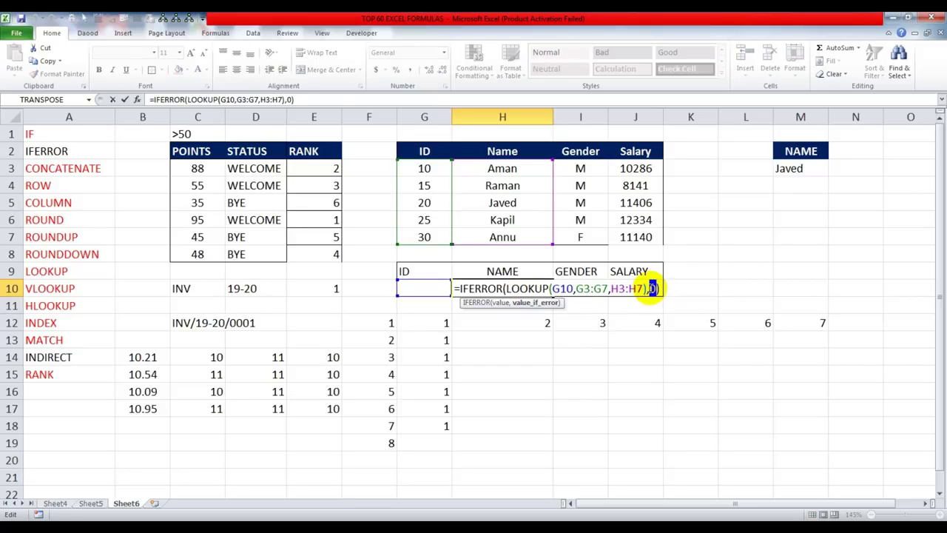
text("")
key(Return)
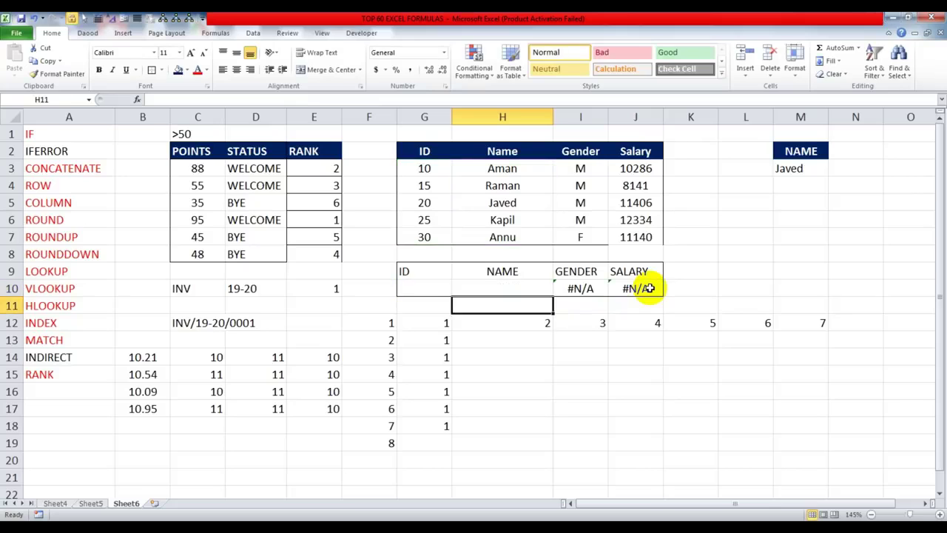
Wrap the gender VLOOKUP formula in I10 in IFERROR with "" as the value if error
key(Up)
key(Right)
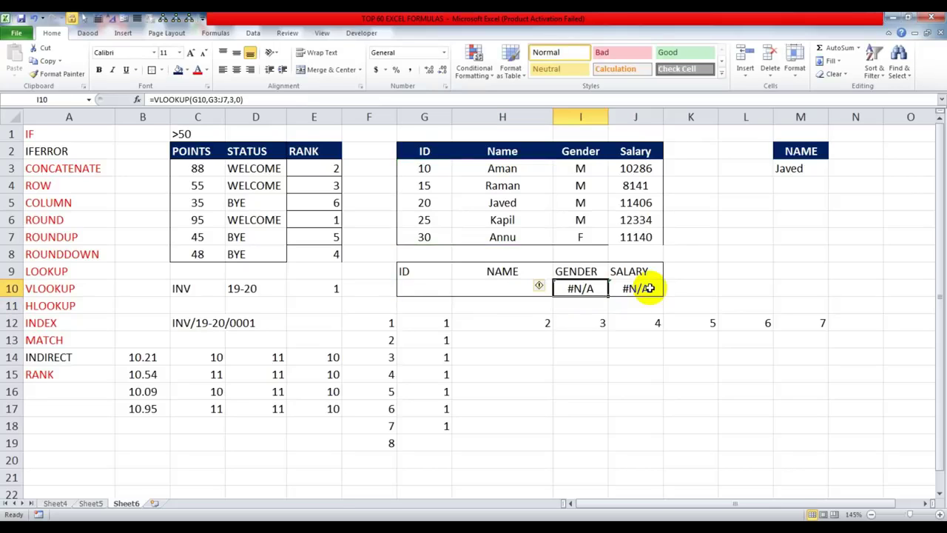
double_click(567, 289)
key(Left)
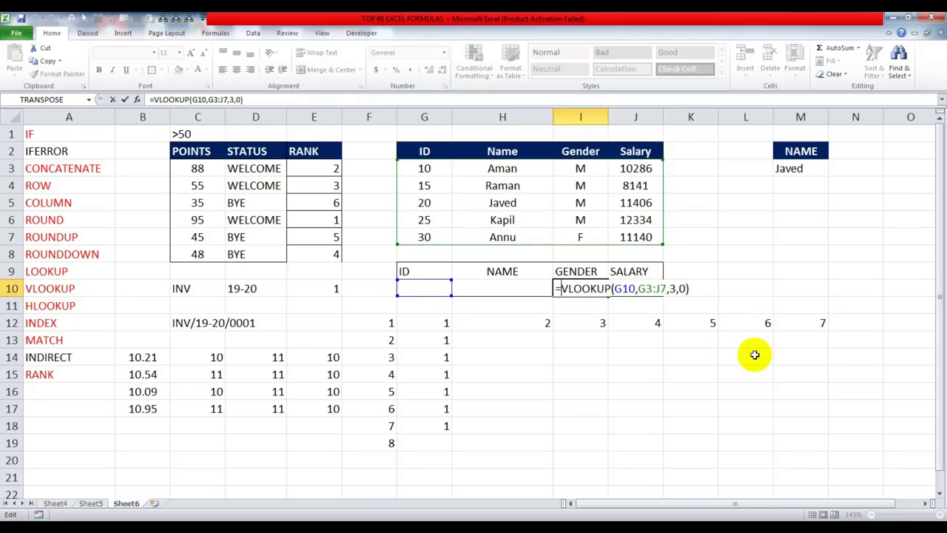
text(IFERROR()
text(,)
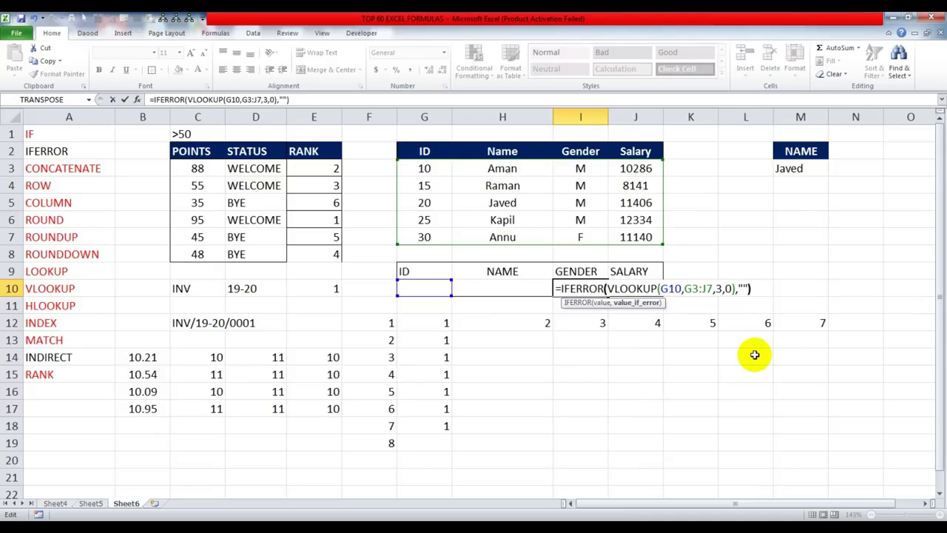
key(Return)
Wrap the salary INDEX/MATCH formula in J10 in IFERROR with "" as the value if error
key(Up)
key(Right)
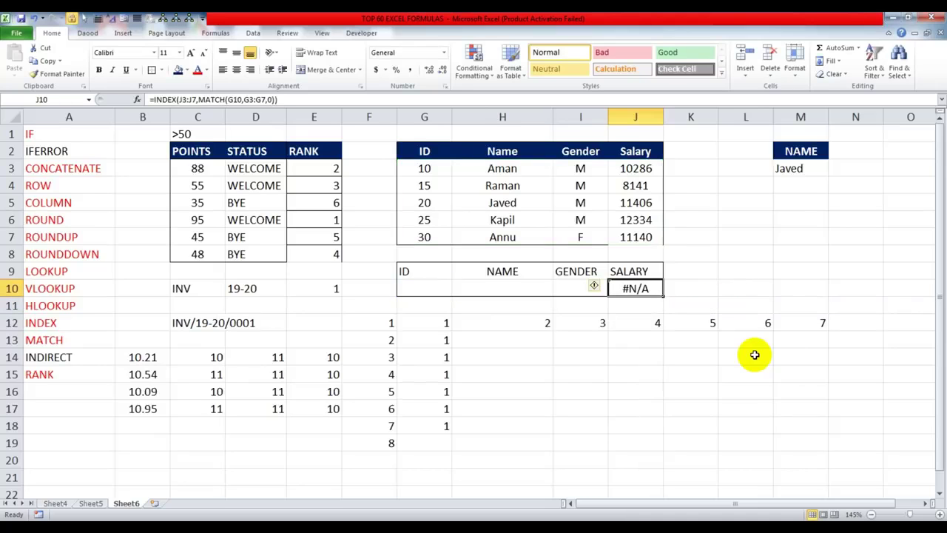
double_click(622, 289)
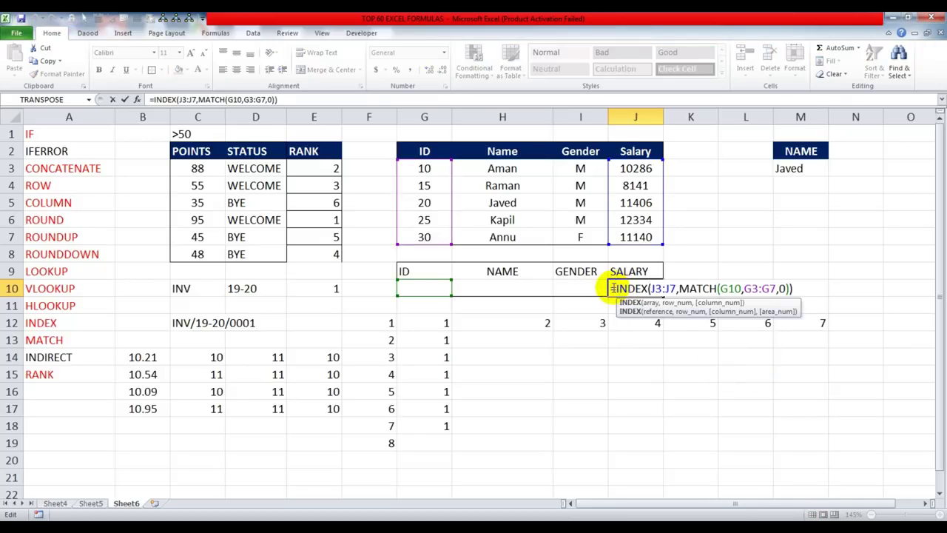
click(616, 289)
text(IFERROR()
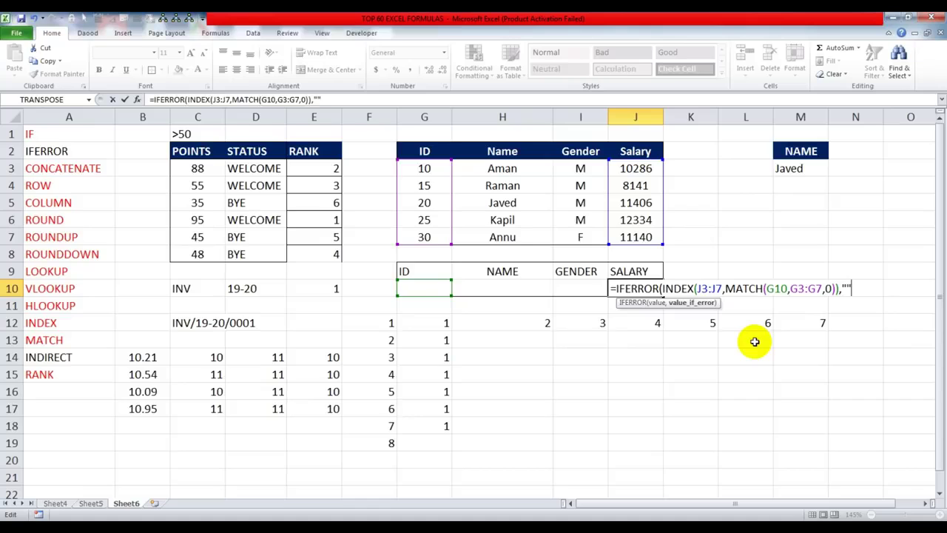
key(Return)
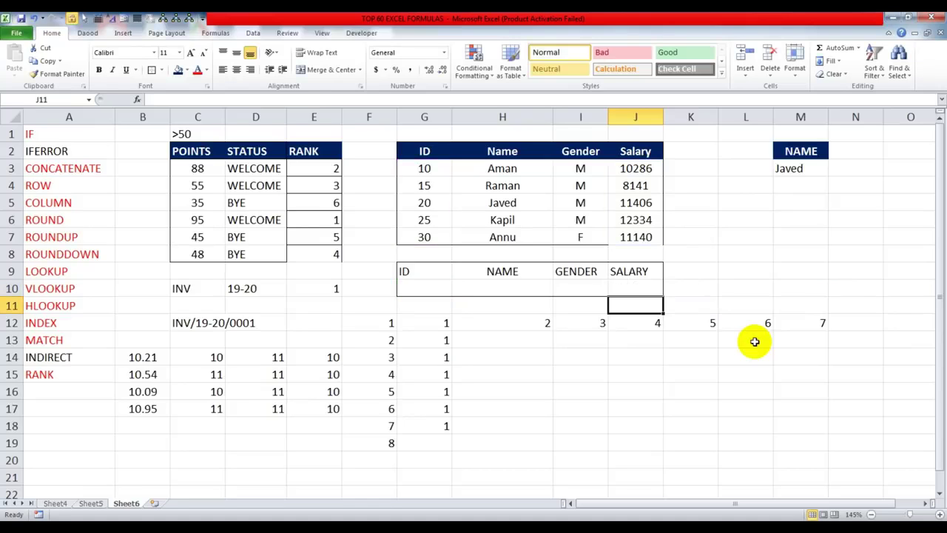
Test the lookup formulas by entering ID 10 in G10
click(423, 288)
text(10)
key(Return)
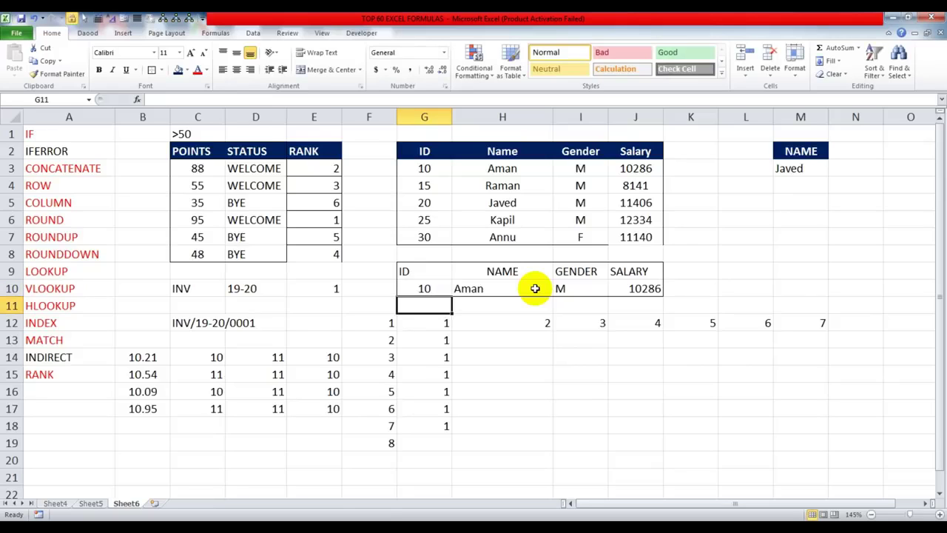
Clear the ID in G10 to test the blank result, and enter 15 as the lookup ID
click(434, 287)
key(Delete)
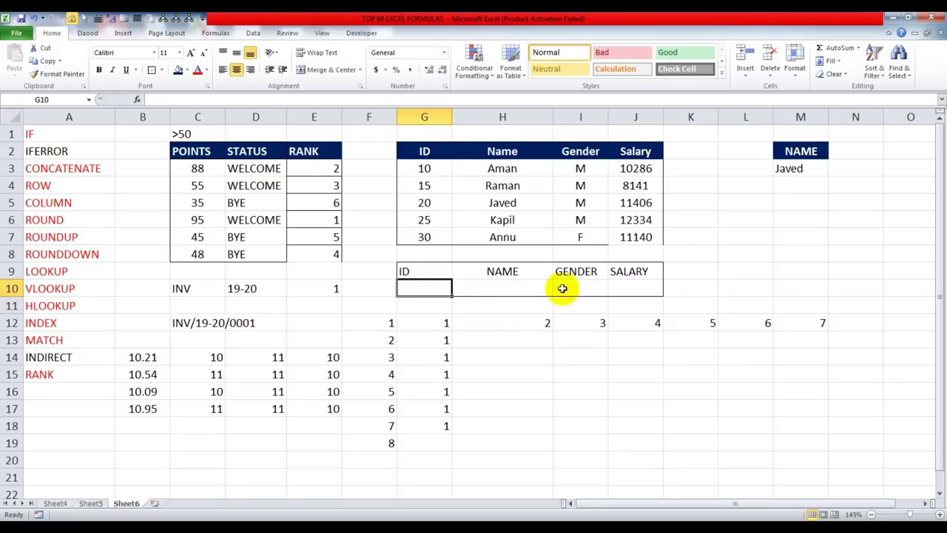
text(15)
key(Return)
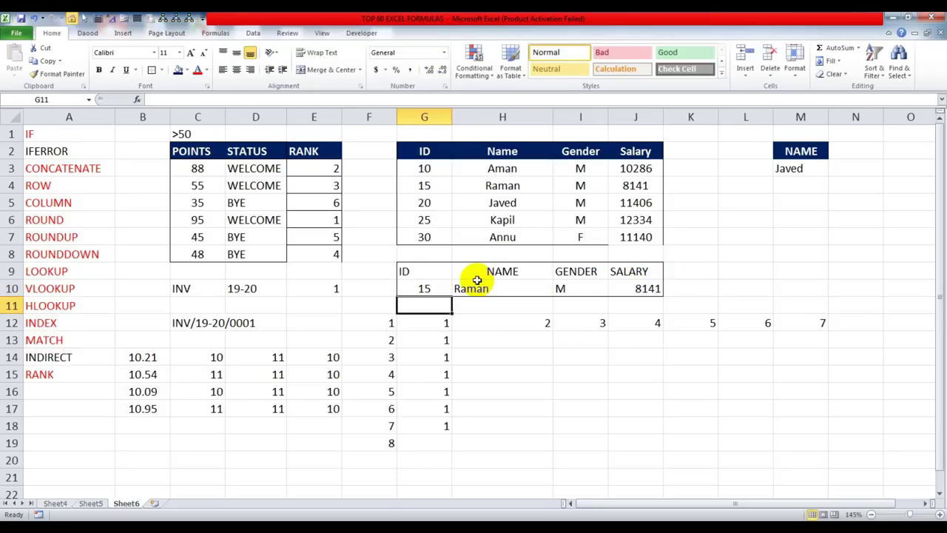
Color the IFERROR entry in A2 red like the other finished functions and select the INDIRECT entry in A14
click(79, 150)
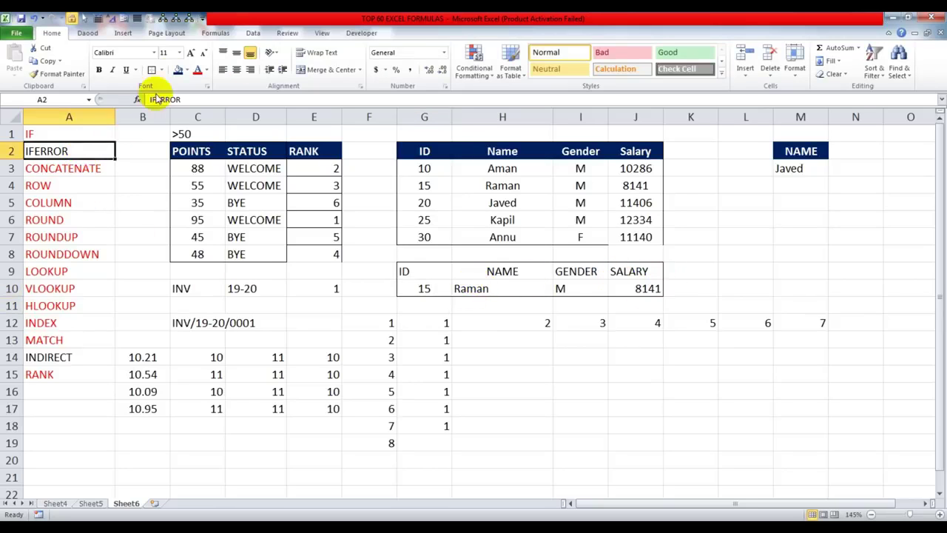
click(66, 359)
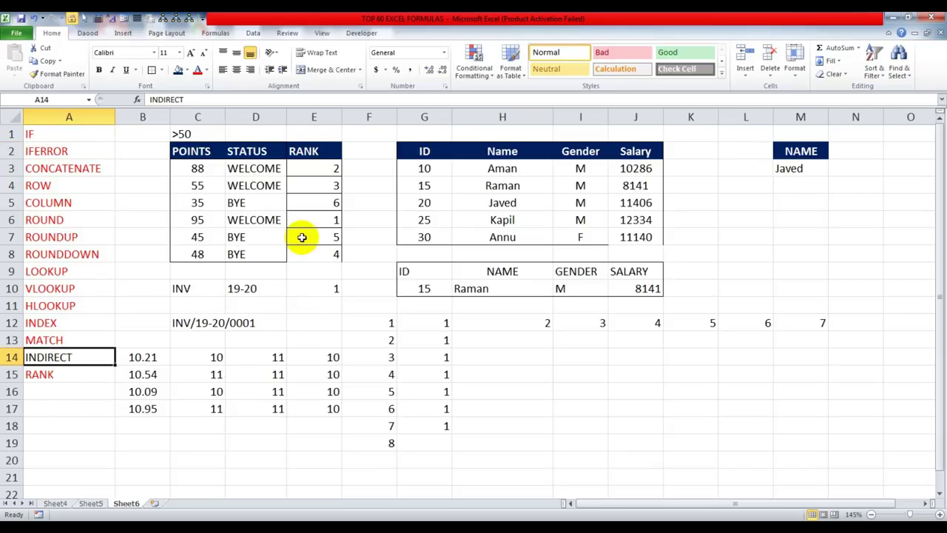
Enter the column headers Apple in B21 and Mango in C21, below the existing data
scroll(307, 236, down, 2)
scroll(312, 233, down, 4)
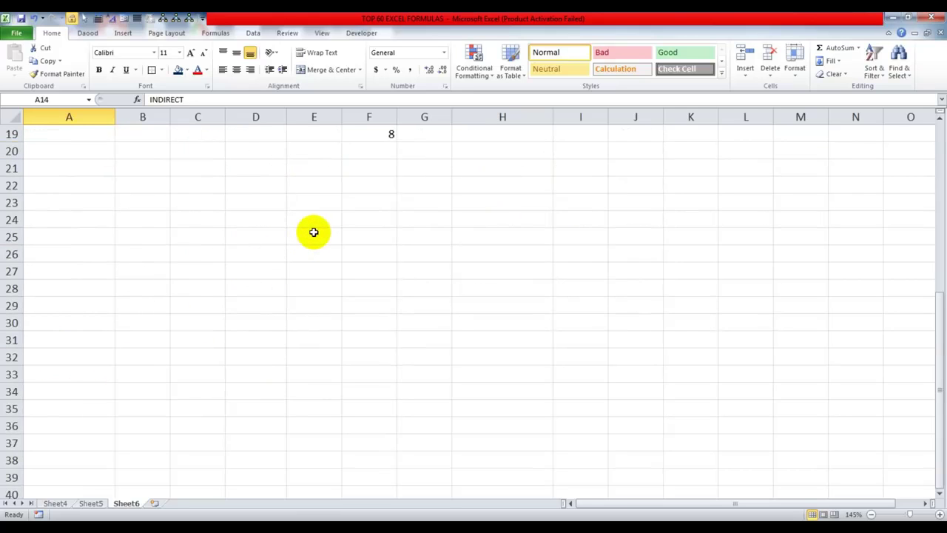
scroll(312, 234, up, 3)
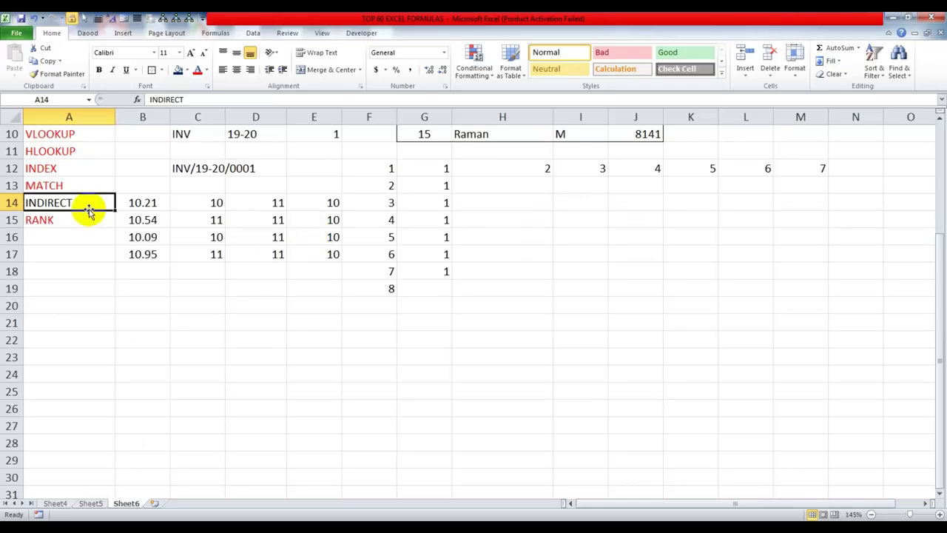
click(184, 319)
scroll(223, 304, down, 2)
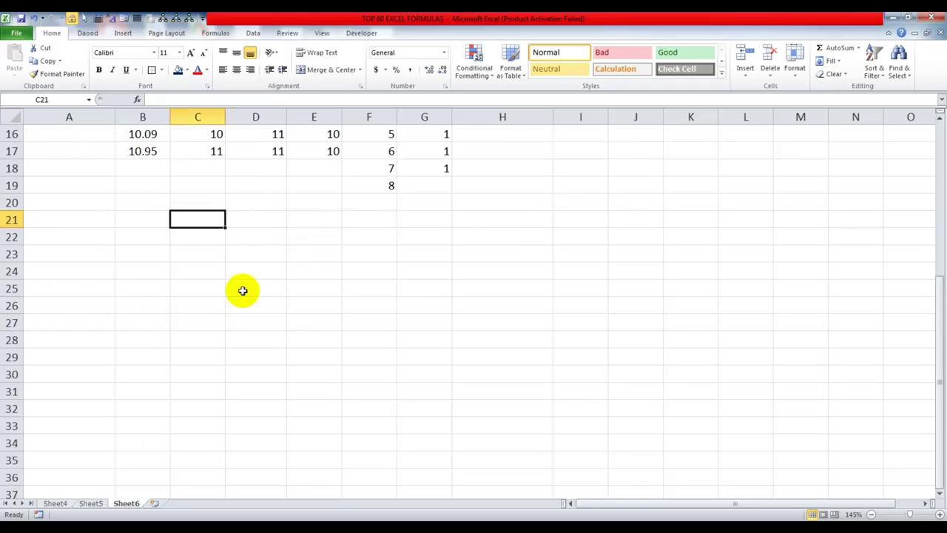
scroll(153, 217, up, 1)
scroll(154, 218, up, 1)
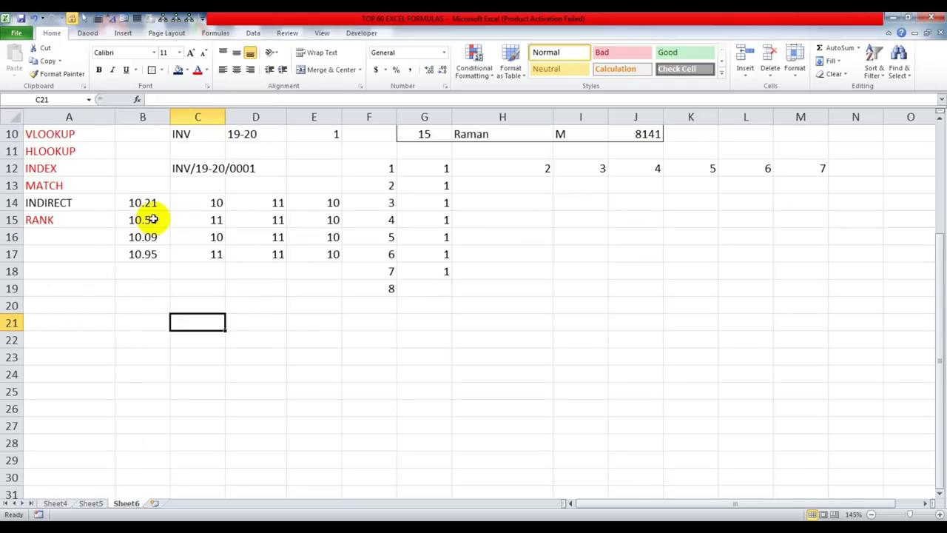
click(156, 322)
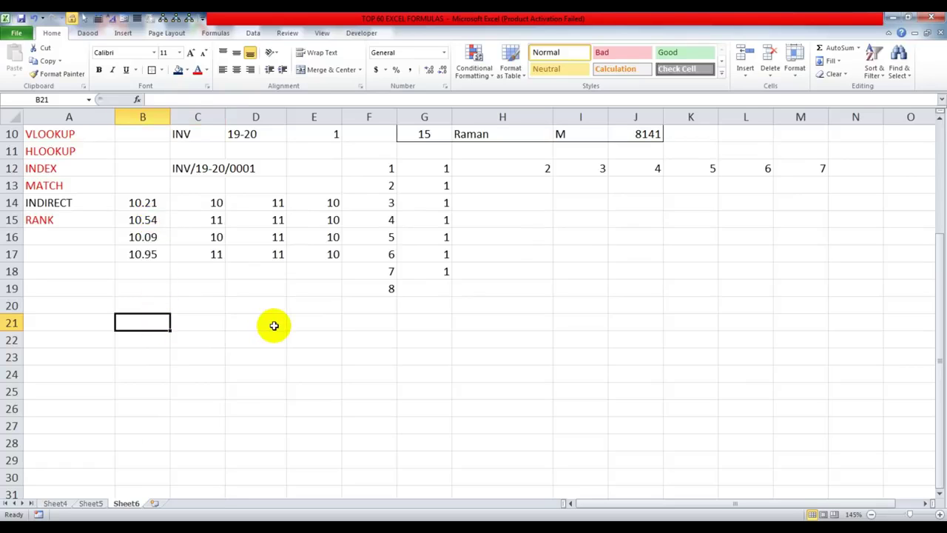
text(aP)
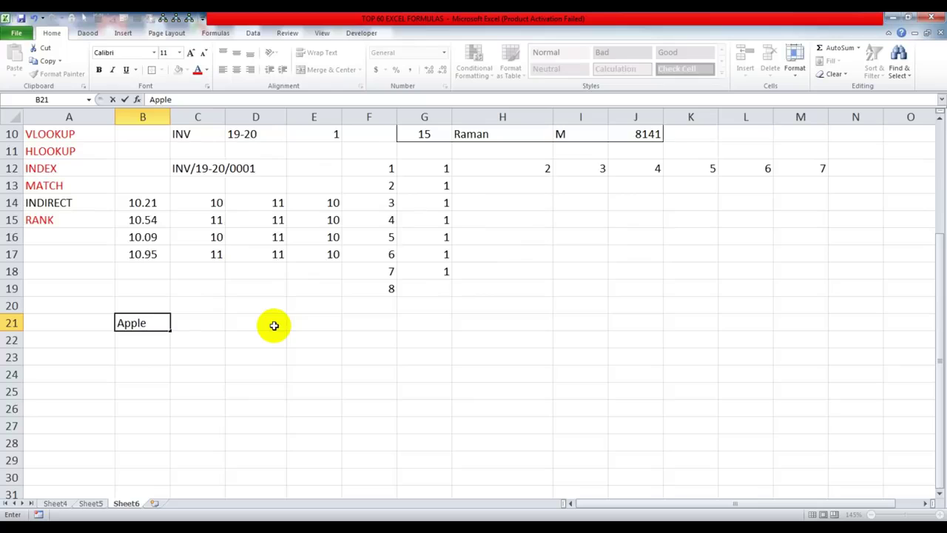
text(ple)
key(Tab)
text(Ma)
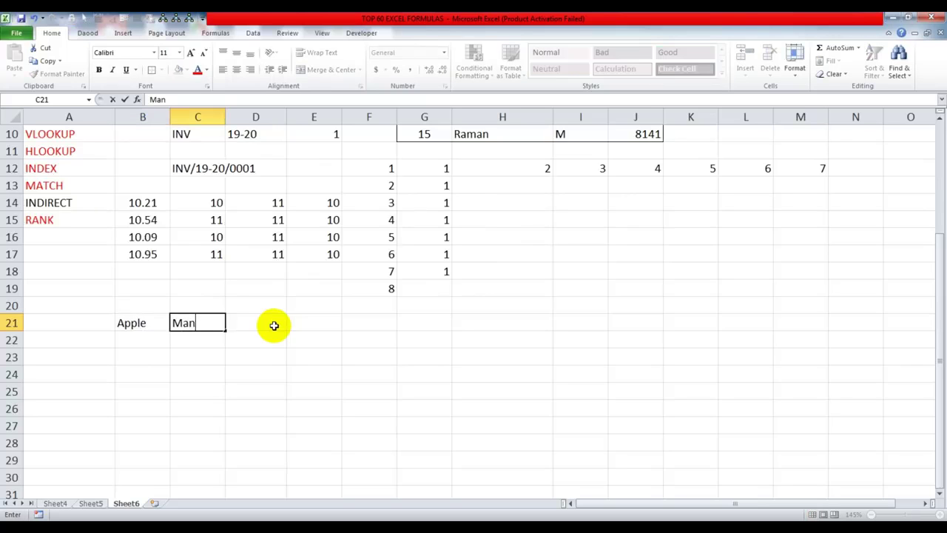
text(ngo)
key(Down)
key(Left)
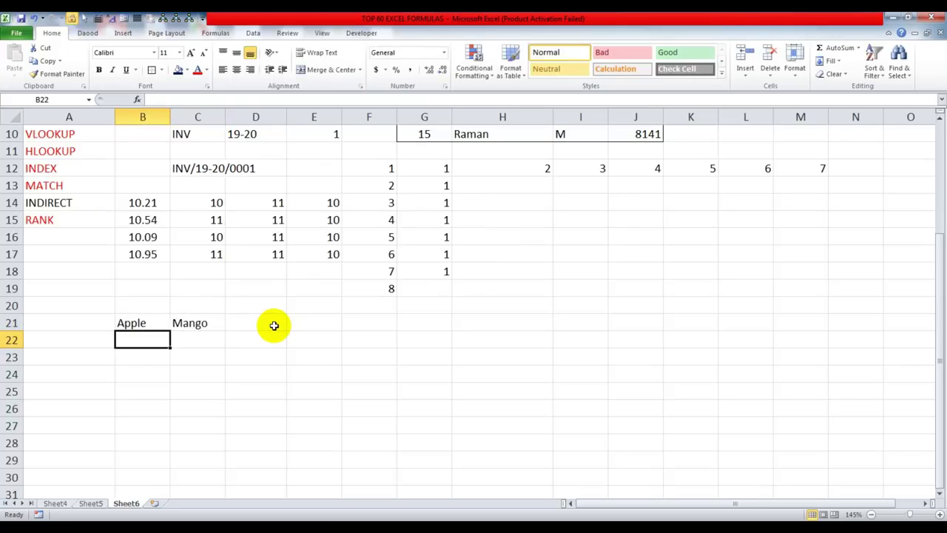
Enter 10, 20, 30, 40 and 50 under the Apple header in B22:B26
text(10)
key(Return)
text(20)
key(Return)
text(30)
key(Return)
text(40)
key(Return)
text(50)
Enter 60, 70, 80, 90 and 100 under the Mango header in C22:C26
key(Tab)
key(Up)
key(Up)
key(Up)
key(Up)
text(60)
key(Return)
text(70)
key(Return)
text(80)
key(Return)
text(9)
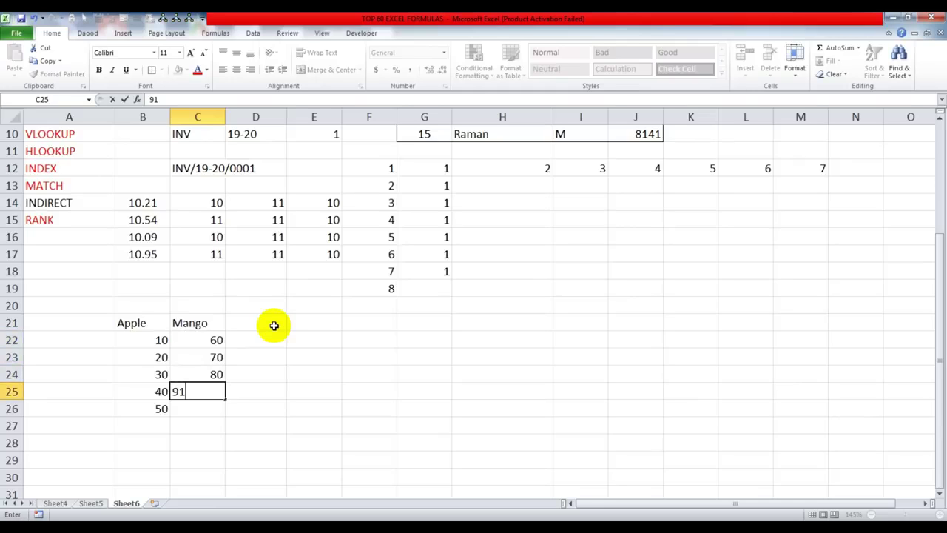
text(0)
key(Return)
text(1)
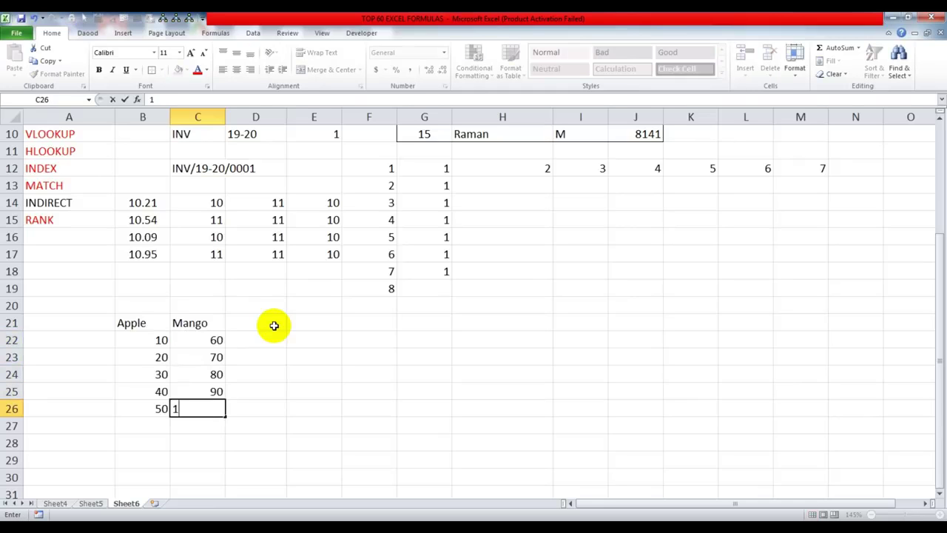
key(Return)
Center the contents of the Apple and Mango table in B21:C26
scroll(278, 320, up, 1)
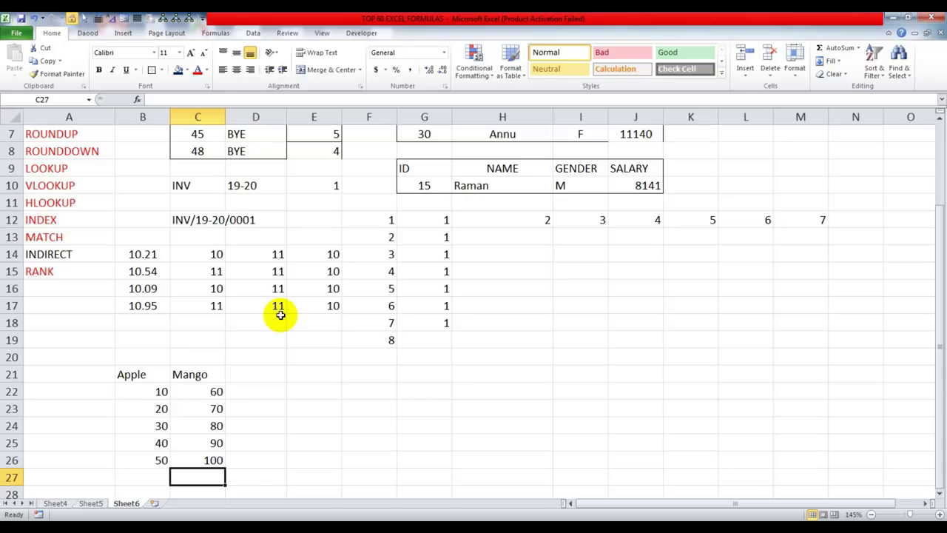
scroll(296, 311, down, 2)
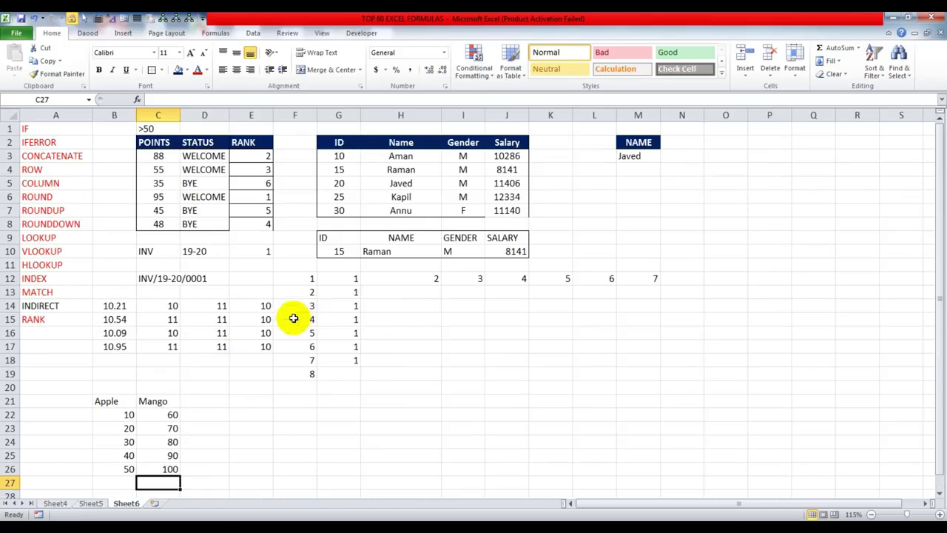
drag(107, 400, 161, 464)
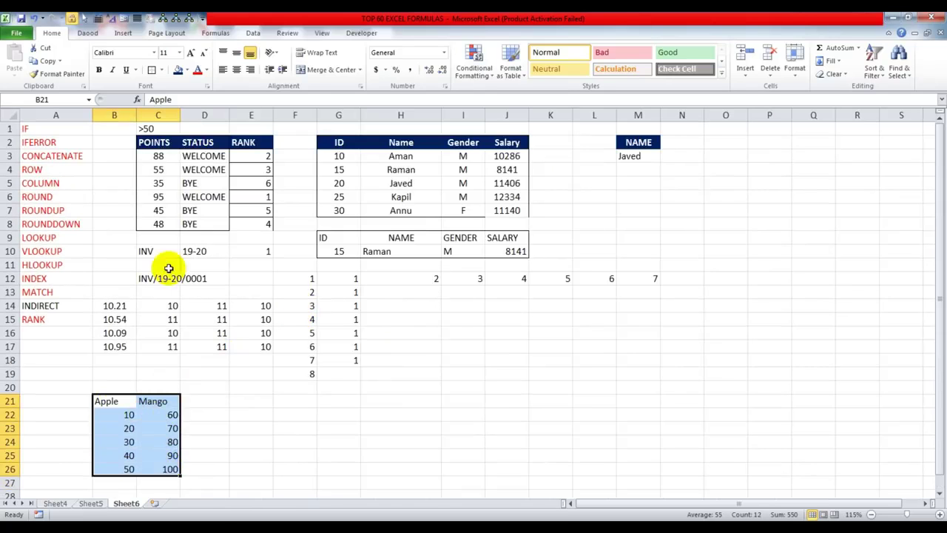
click(235, 70)
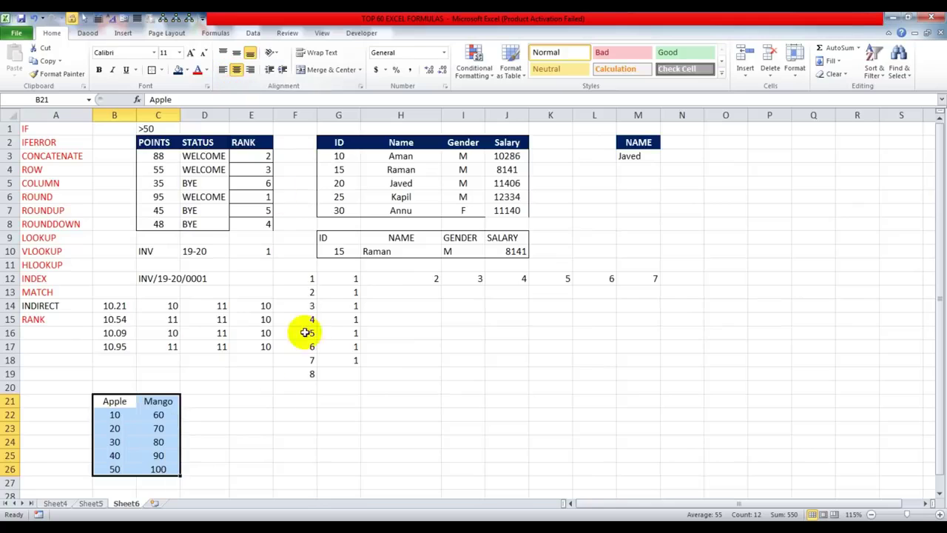
Enter the text apple in cell F21, beside the Apple and Mango table
click(308, 399)
text(apple)
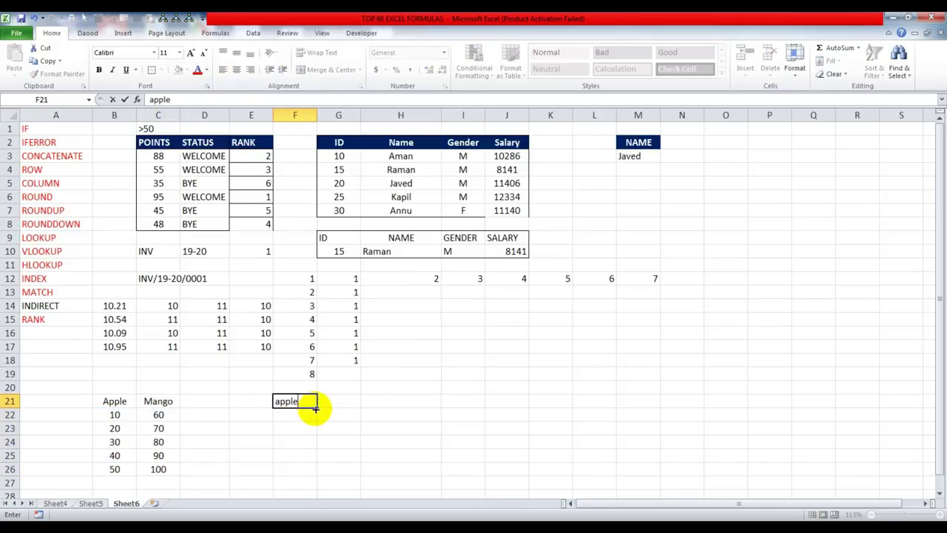
key(Return)
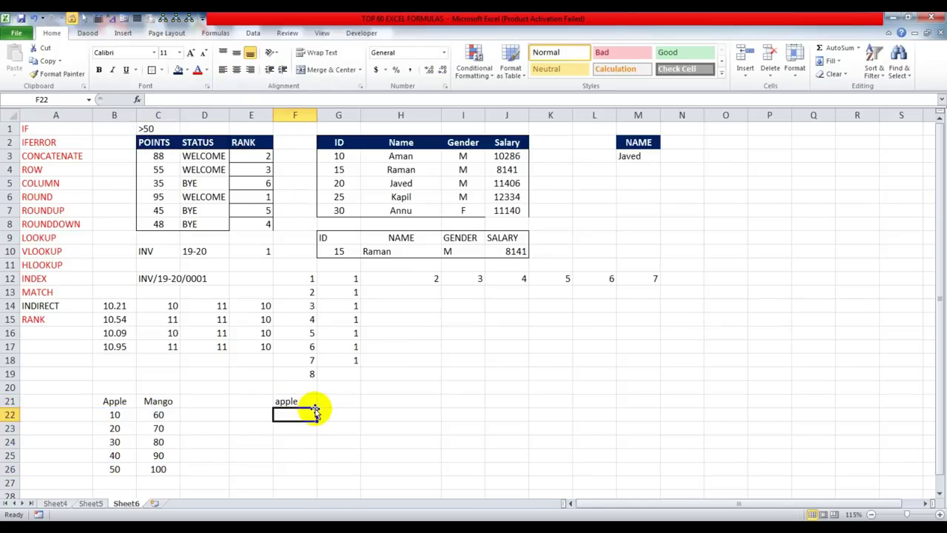
Create named ranges from the top-row headers of the Apple and Mango table in B21:C26
drag(116, 402, 161, 470)
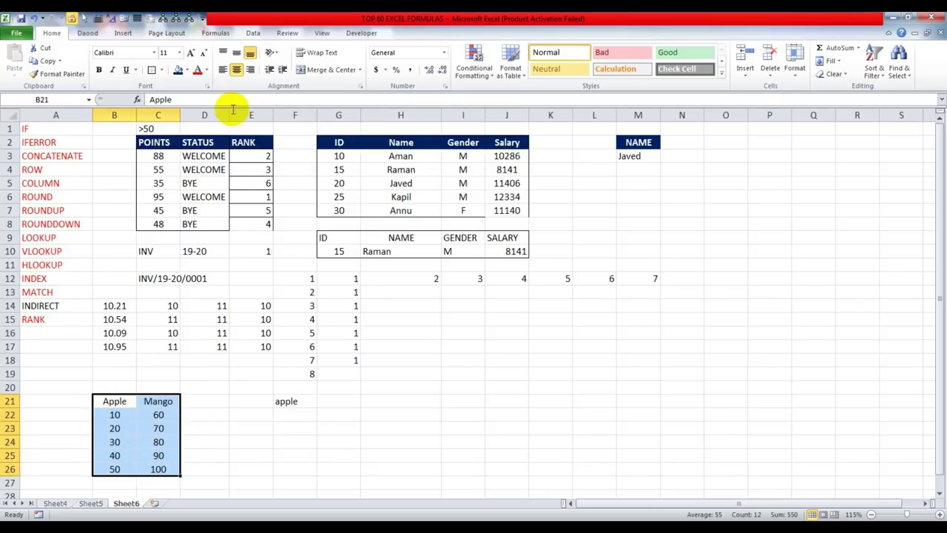
click(219, 35)
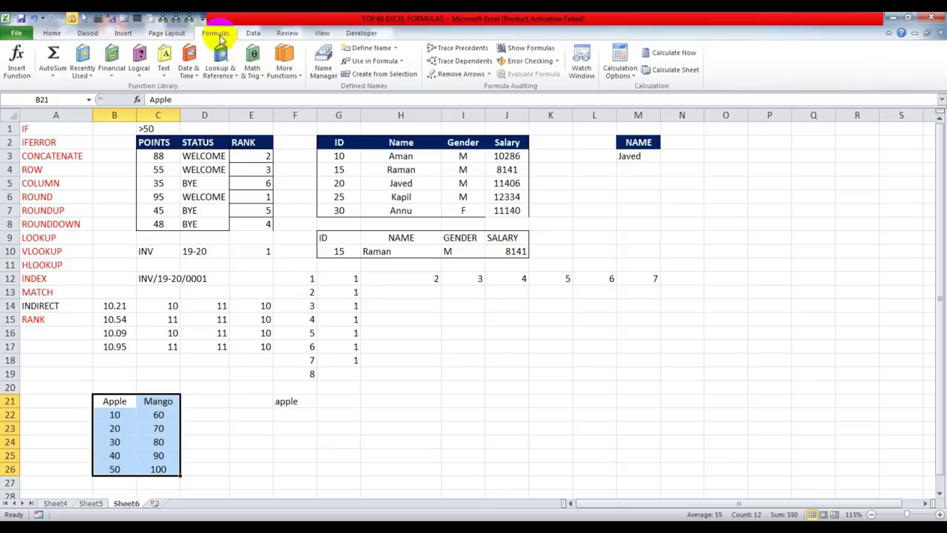
click(393, 77)
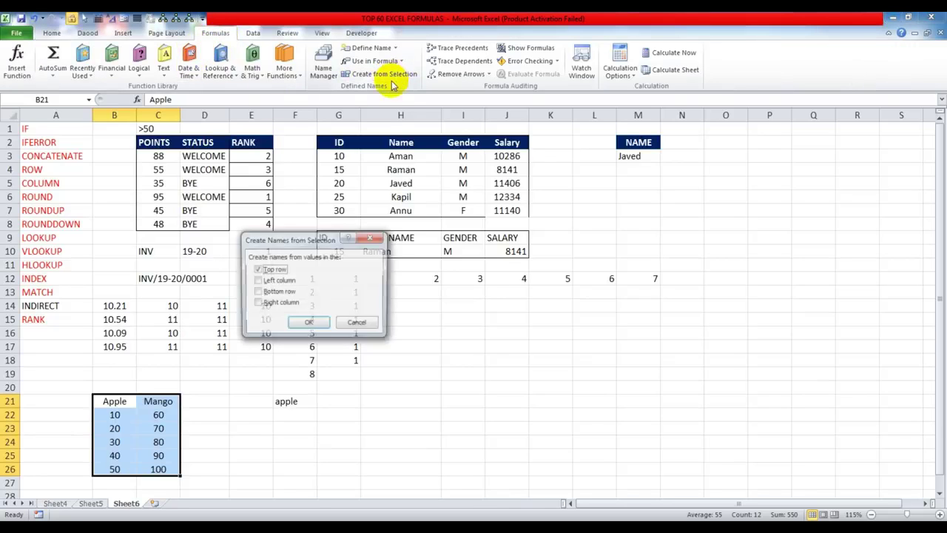
drag(313, 237, 272, 378)
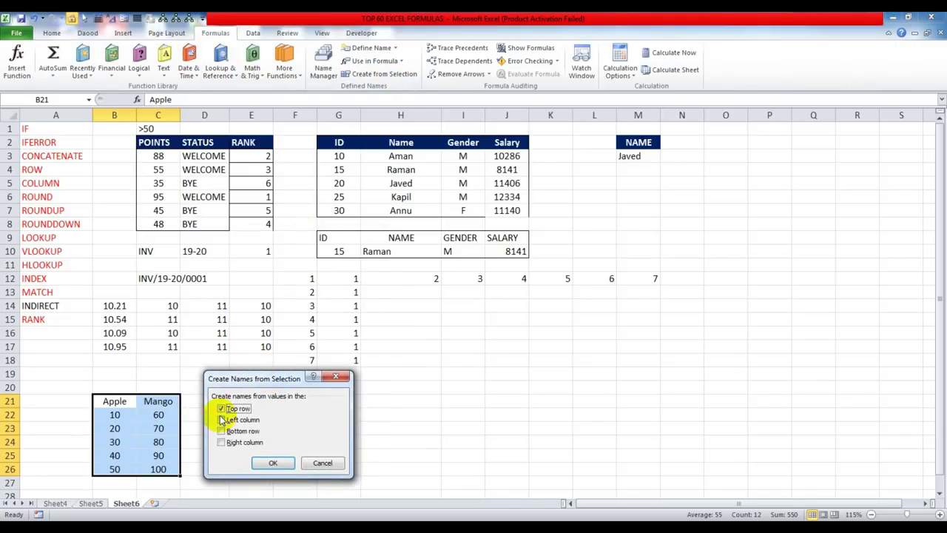
click(273, 464)
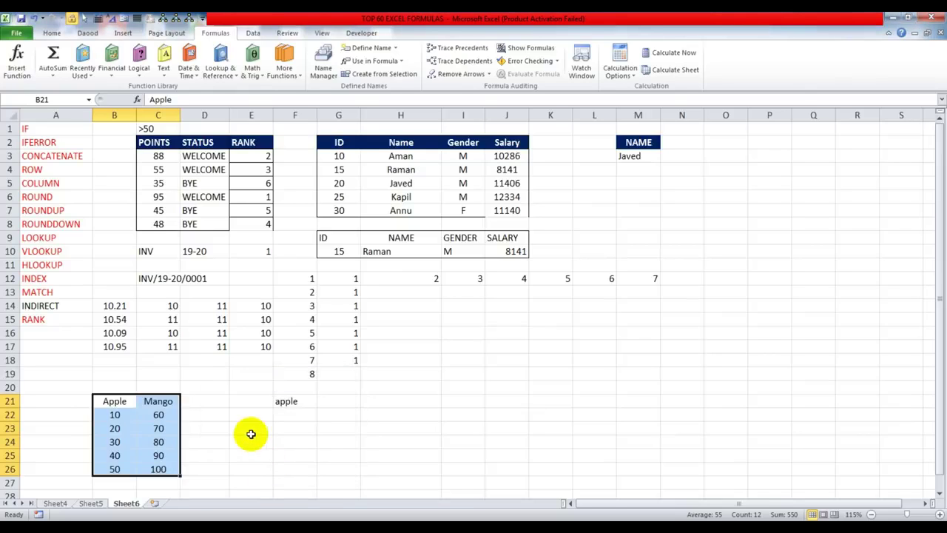
click(249, 429)
Select the Apple values in B22:B26 and the Mango values in C22:C26 to check their range names
click(119, 403)
drag(120, 403, 115, 470)
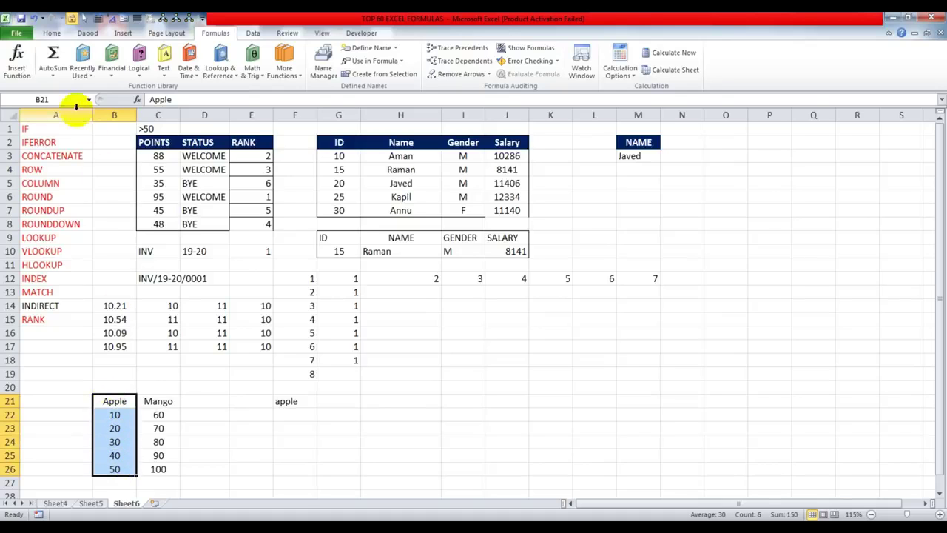
drag(114, 414, 120, 462)
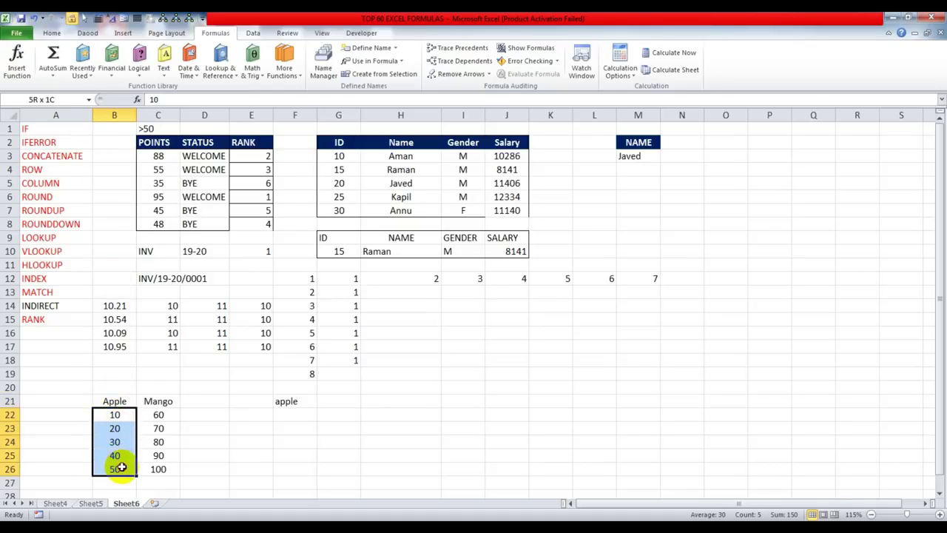
drag(155, 414, 154, 474)
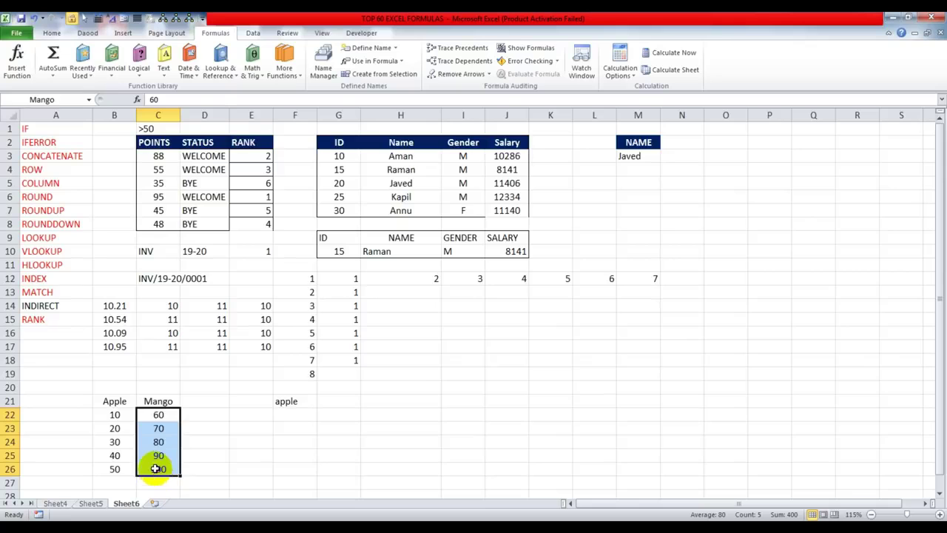
click(120, 413)
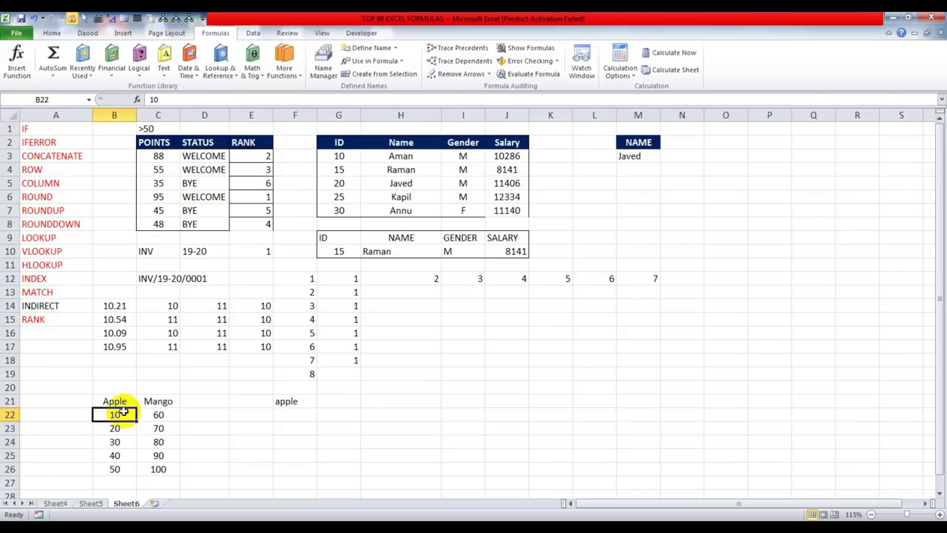
Enter the formula =INDIRECT(F21) in cell G21, beside the apple entry
click(335, 402)
text(=)
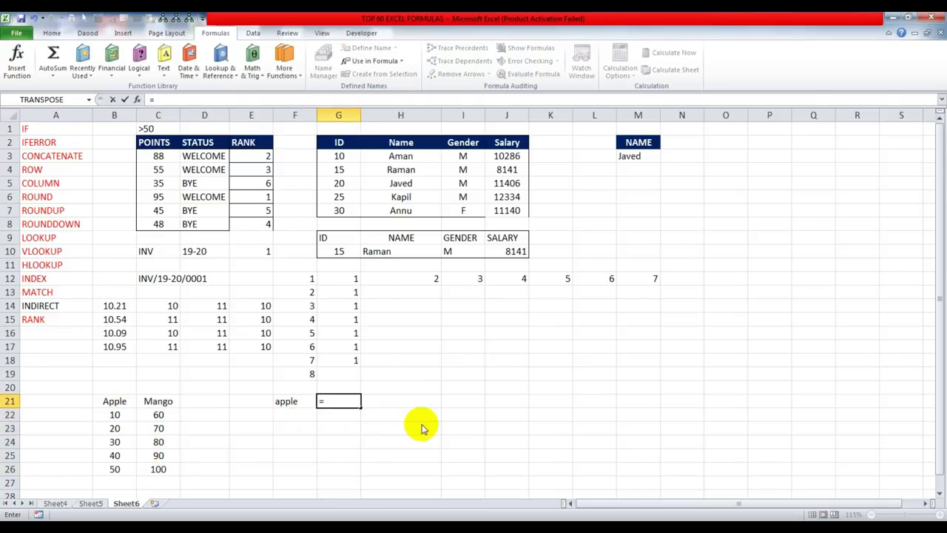
text(indire)
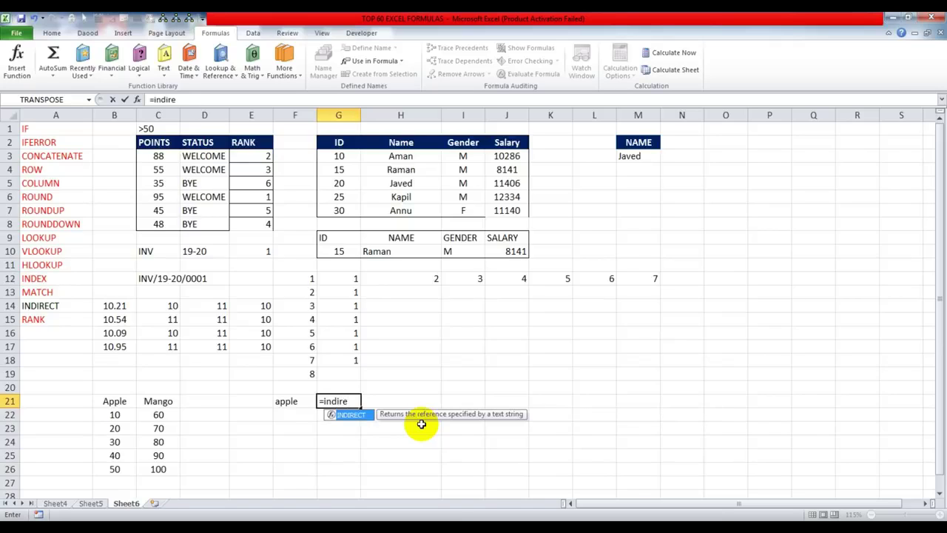
key(Tab)
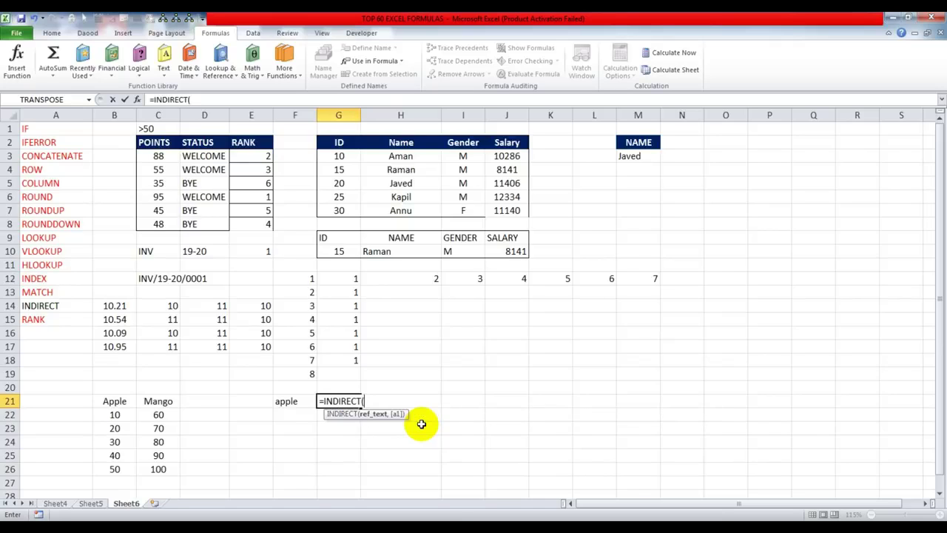
click(298, 400)
key(Return)
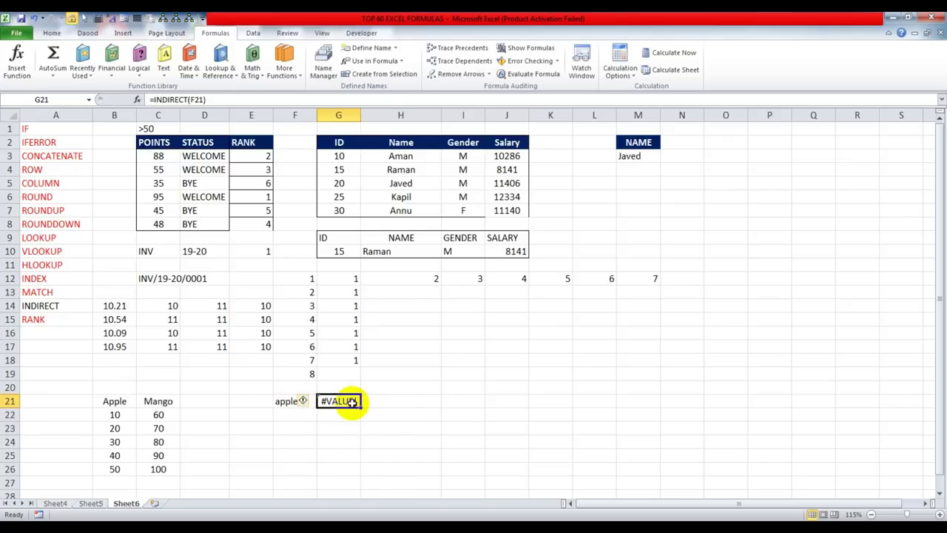
Wrap the G21 formula in SUM to make =SUM(INDIRECT(F21)), and compare it with the Apple values in B22:B26
double_click(351, 400)
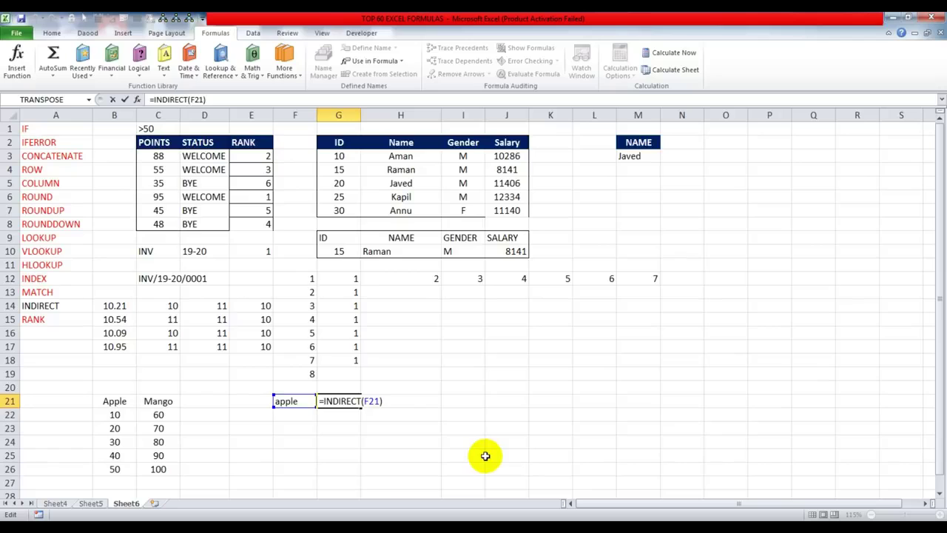
text(sum()
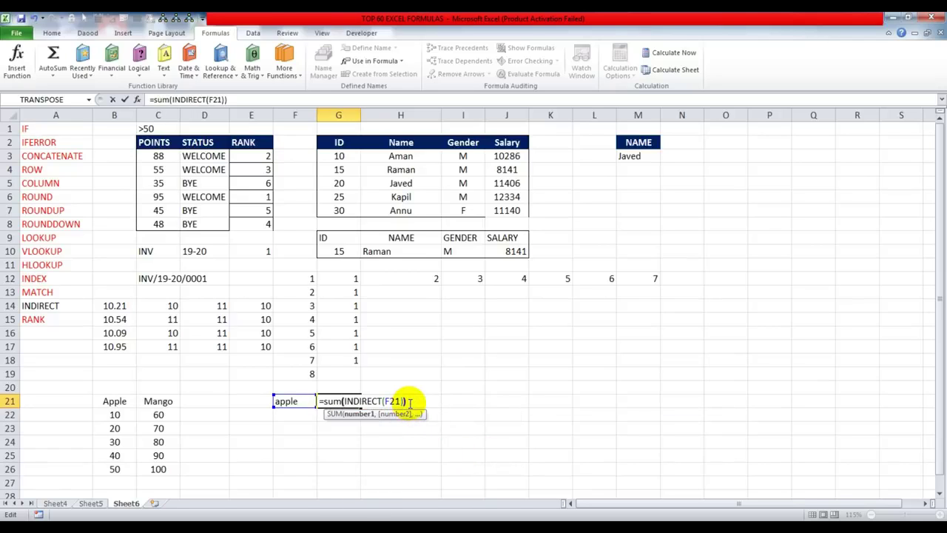
key(Return)
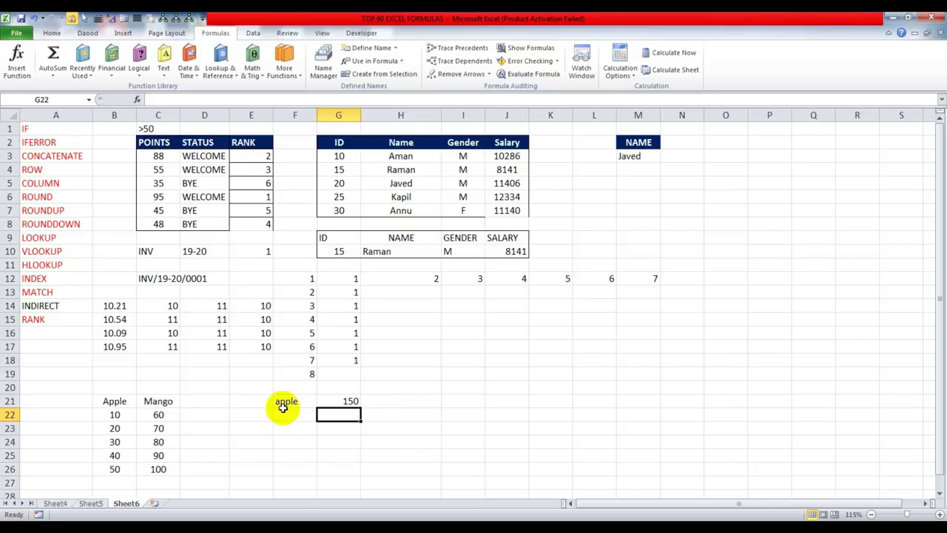
drag(116, 416, 114, 468)
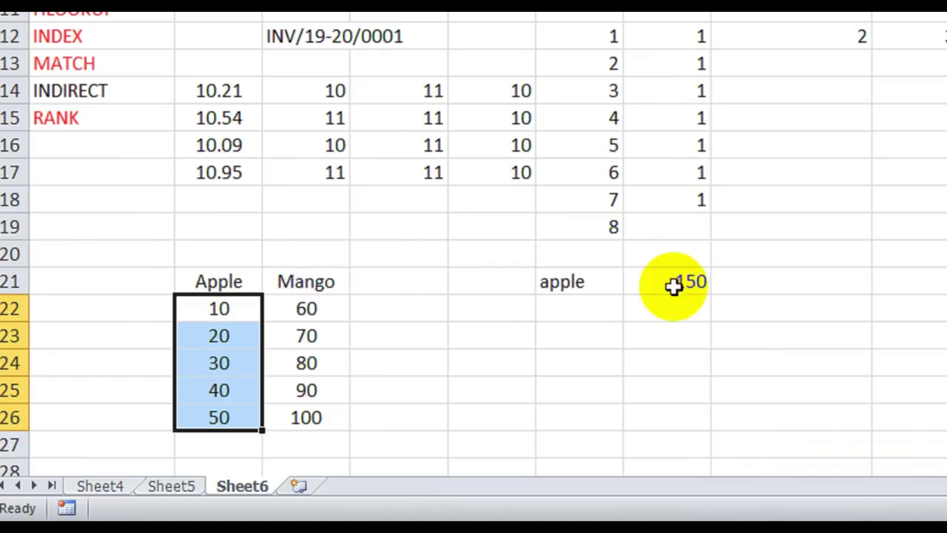
click(643, 281)
Replace the entry in F21 with mango and compare the G21 sum with the Mango values in C22:C26
click(594, 279)
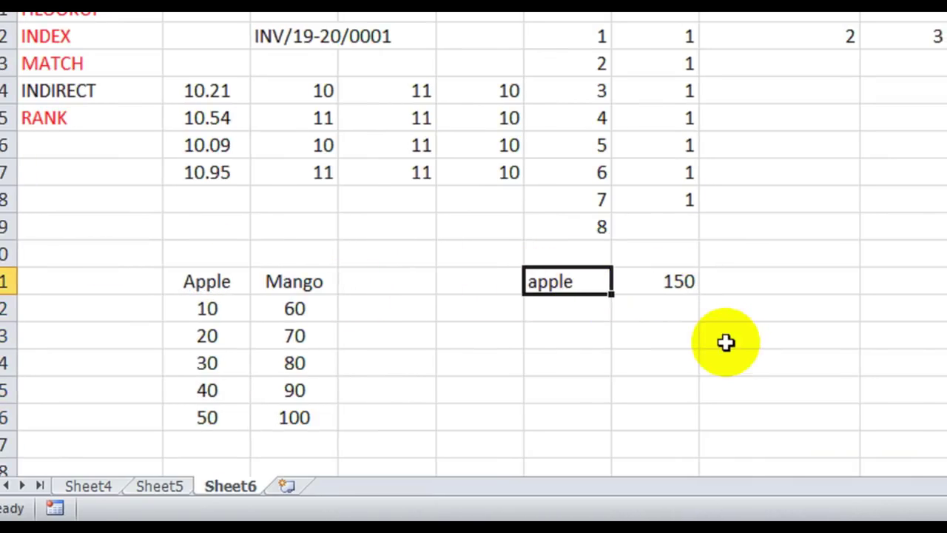
text(m)
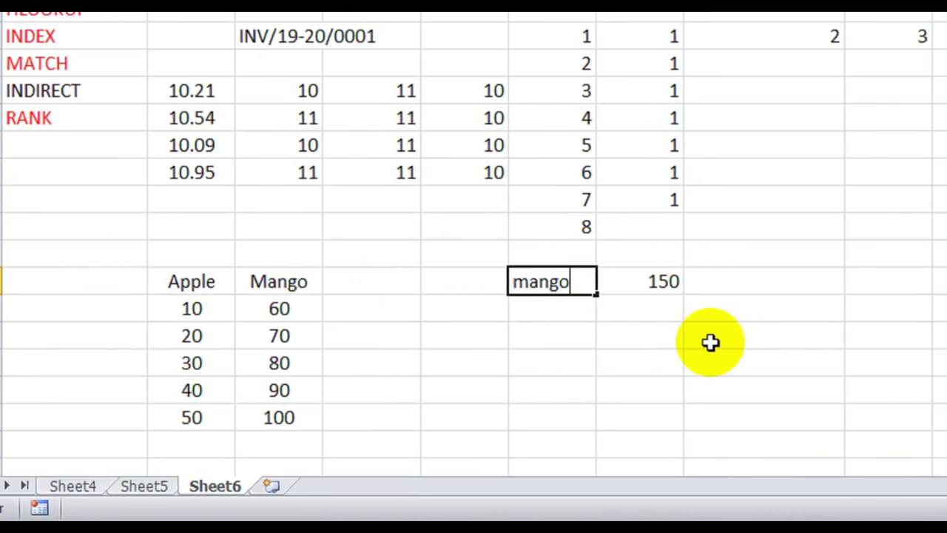
text(ango)
key(Return)
click(662, 285)
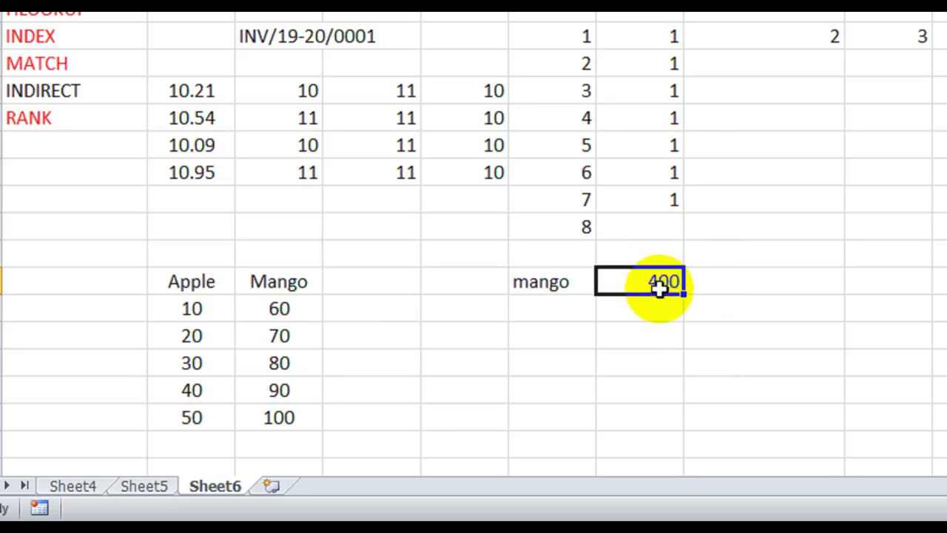
drag(300, 311, 302, 418)
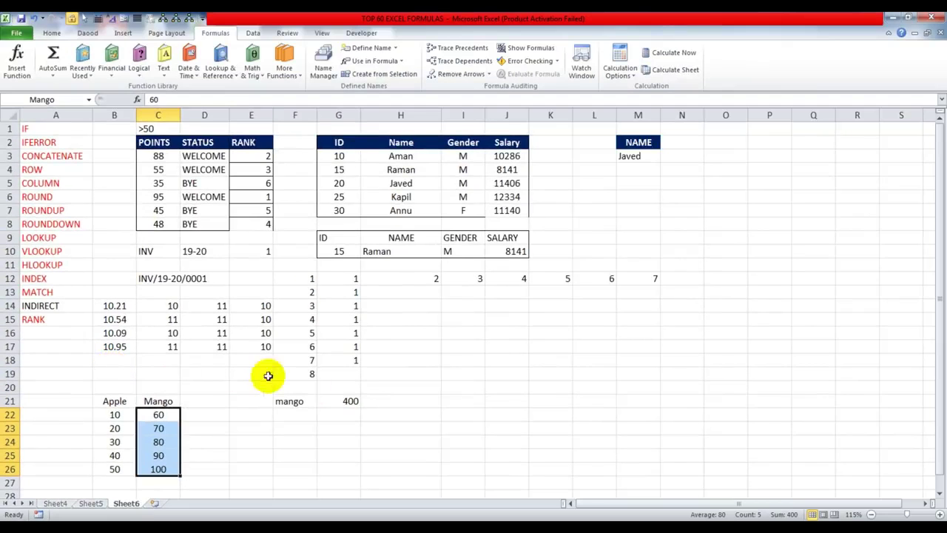
drag(672, 280, 570, 276)
drag(291, 397, 291, 400)
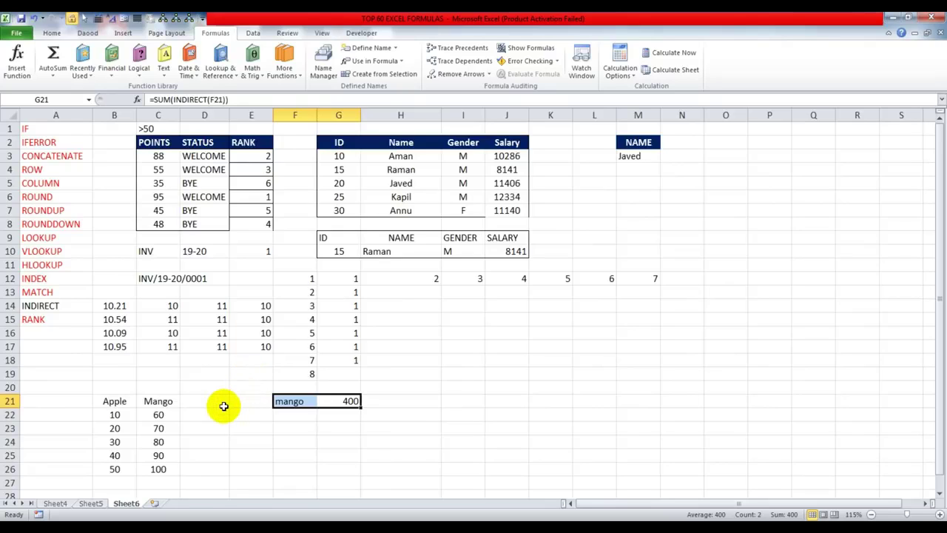
Color the INDIRECT label in cell A14 red, like the other formula names in the list
click(51, 32)
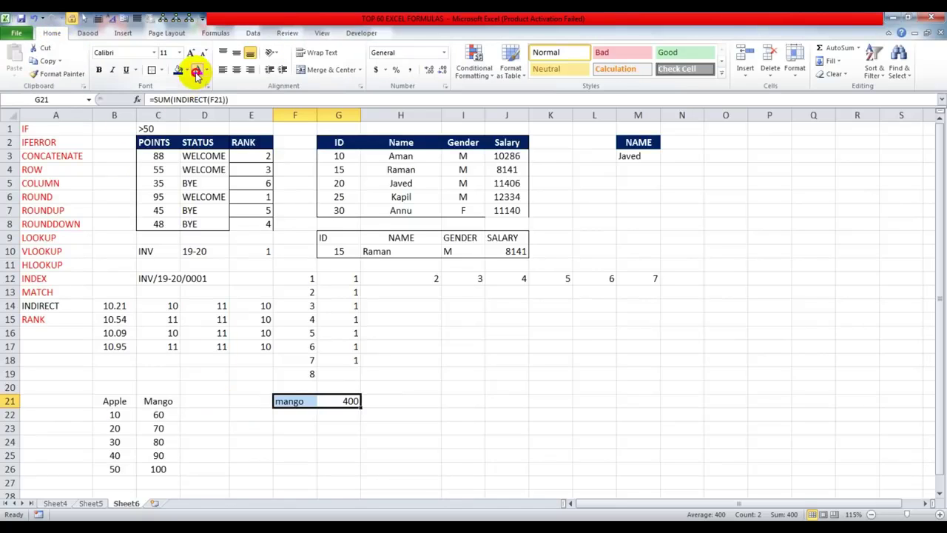
click(66, 308)
click(198, 70)
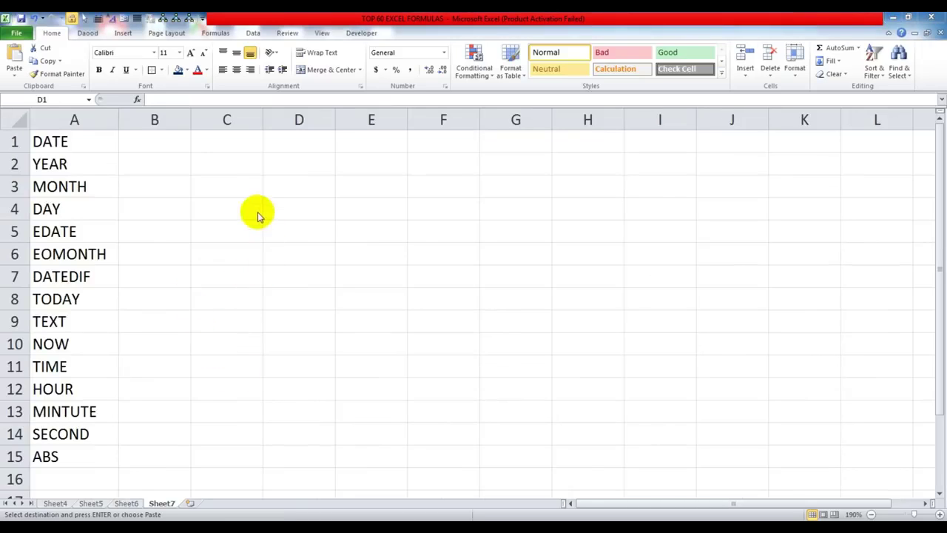
key(Right)
key(Right)
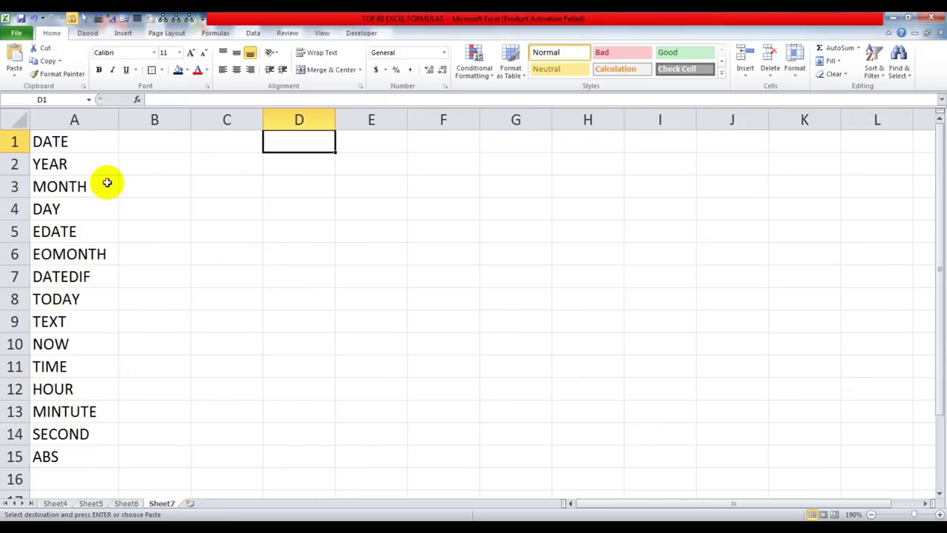
click(76, 166)
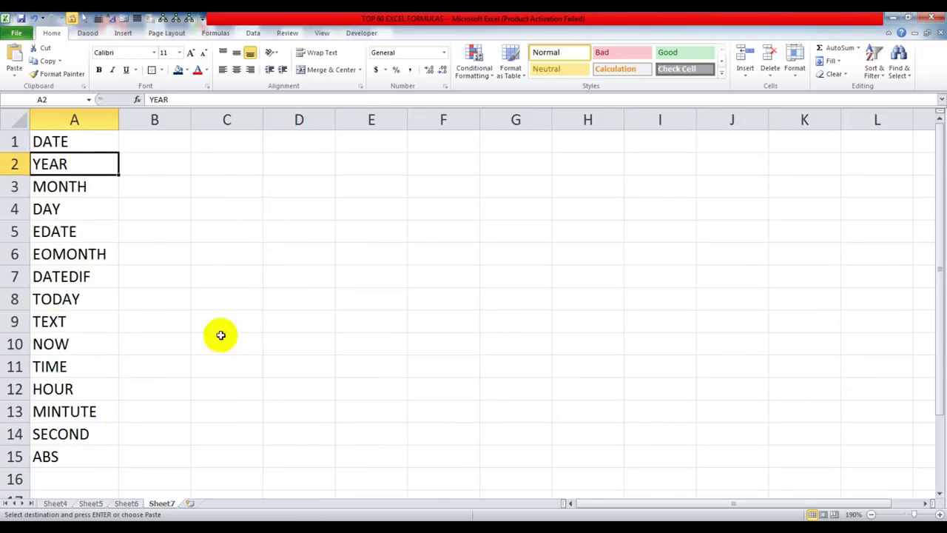
click(298, 165)
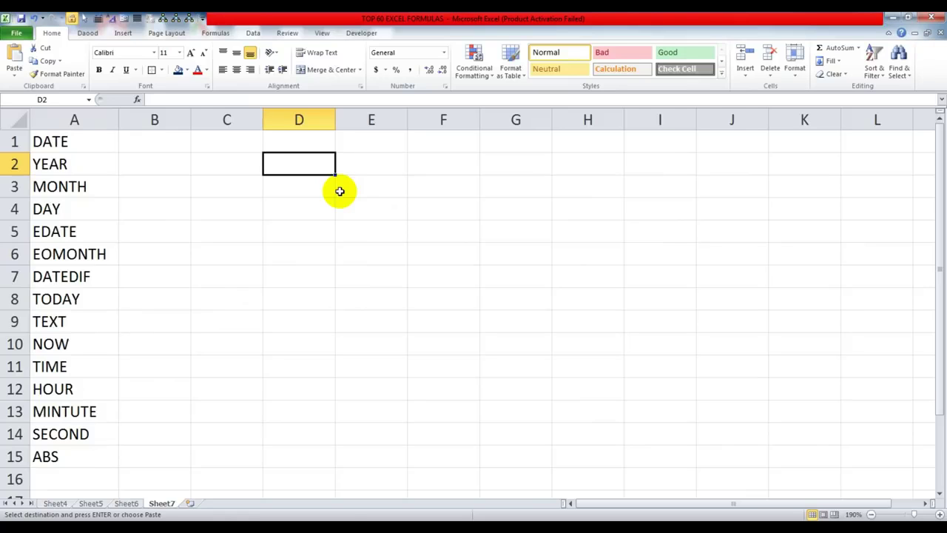
click(75, 301)
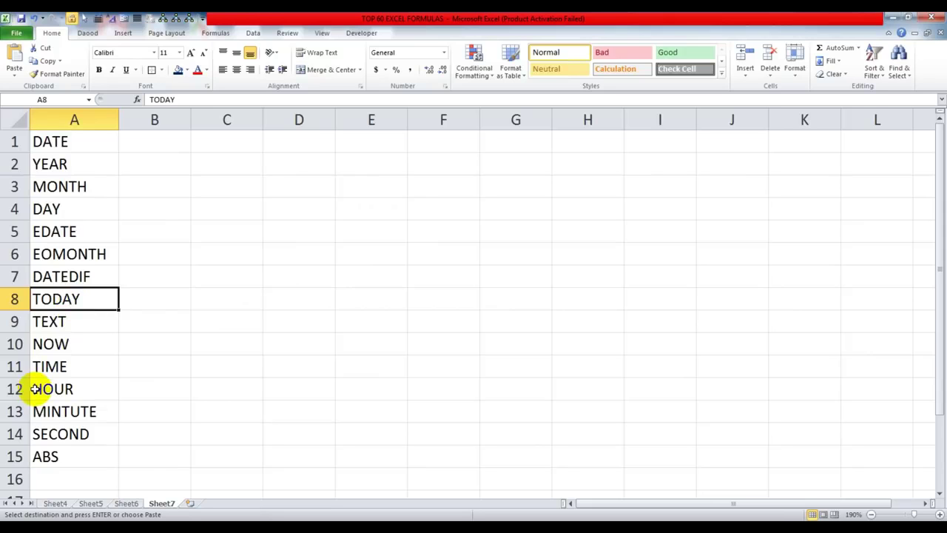
Enter the formula =TODAY() in cell D2 of Sheet7
click(278, 162)
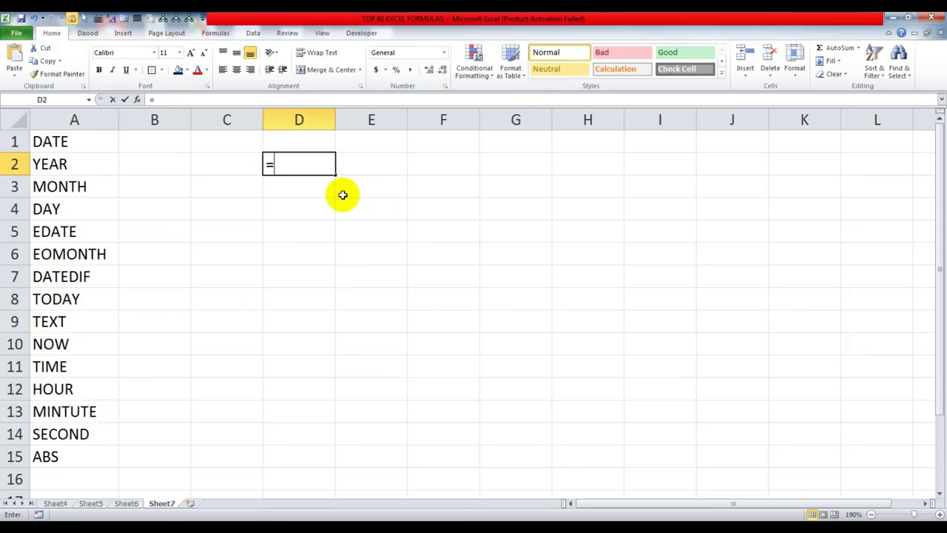
text(=today)
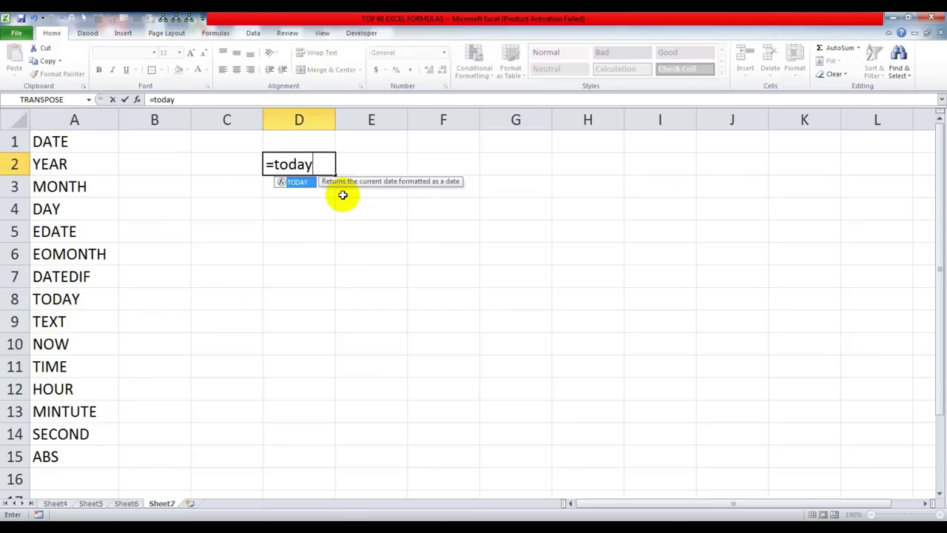
text(()
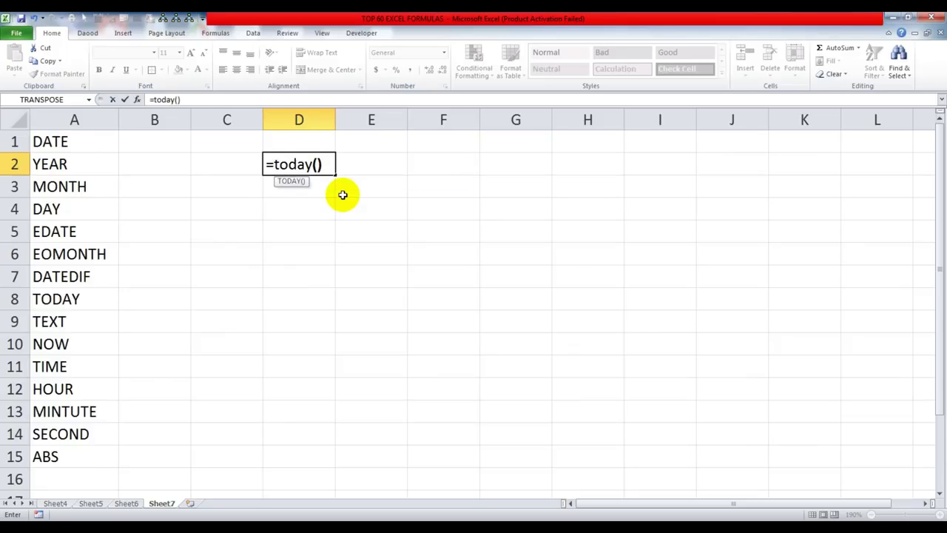
key(Return)
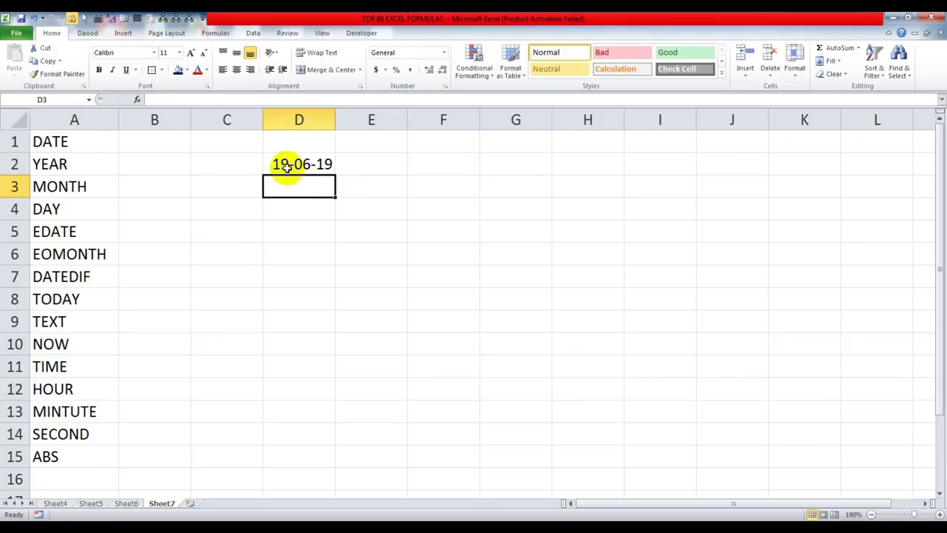
Enter the formula =NOW() in cell D3, below the current date
click(64, 300)
click(66, 348)
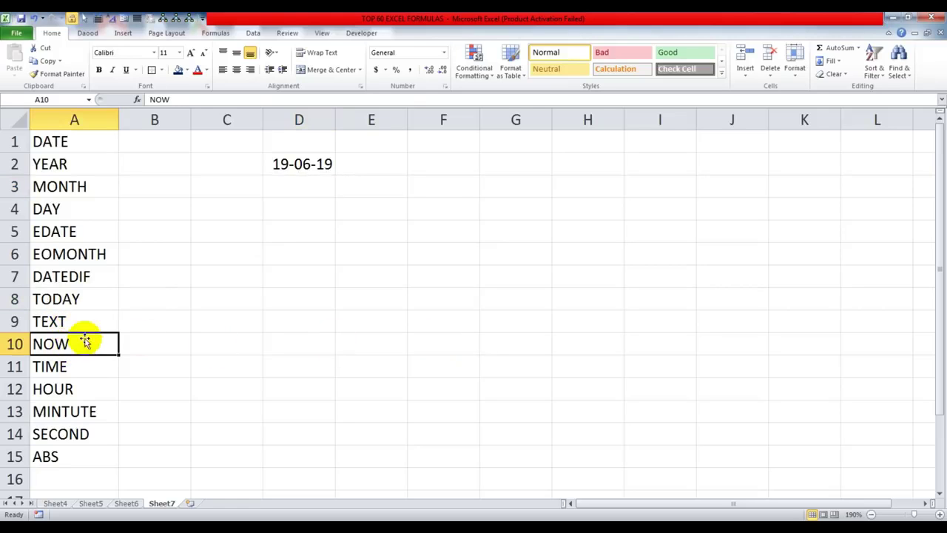
click(317, 187)
text(=now()
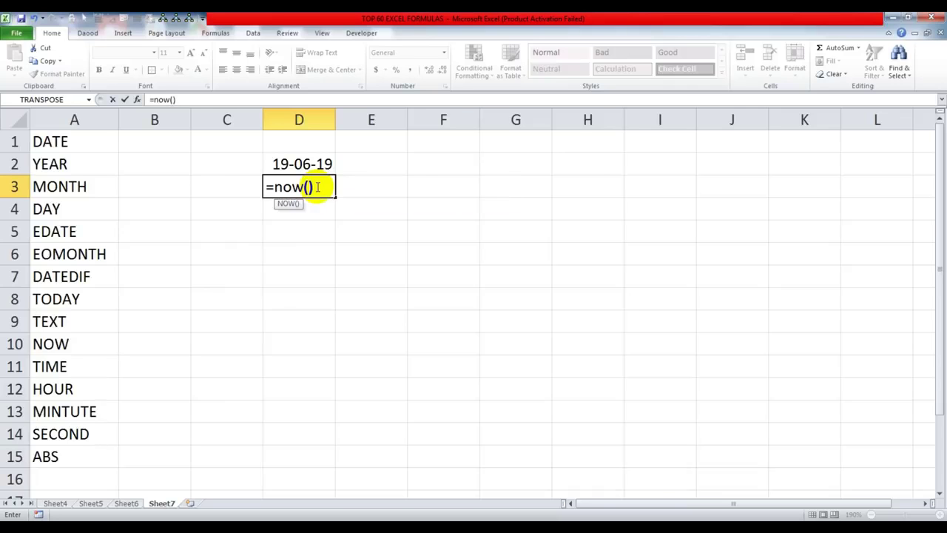
key(Return)
click(319, 186)
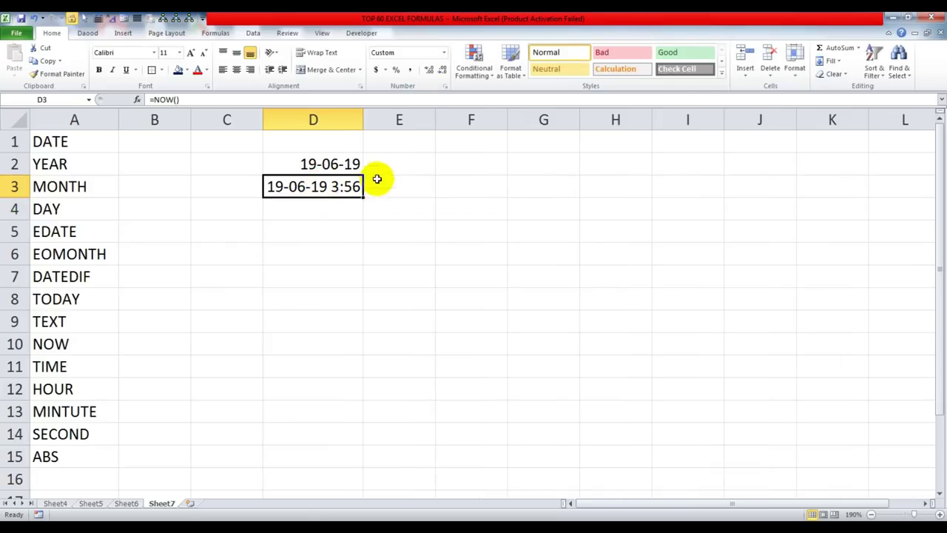
Color the TODAY label in A8 and the NOW label in A10 red
click(61, 298)
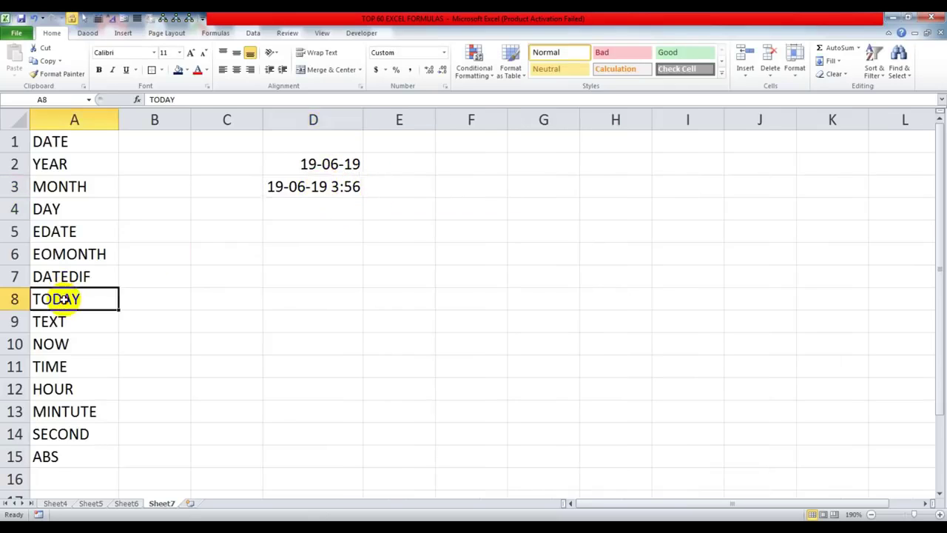
click(195, 72)
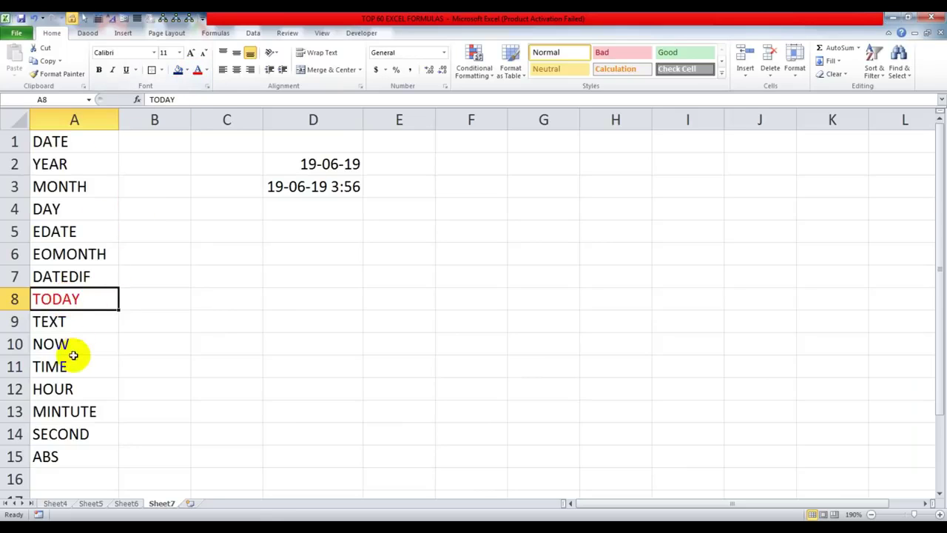
click(71, 344)
click(198, 72)
click(382, 225)
click(317, 166)
click(379, 208)
Enter the formula =YEAR(D2) in cell B2, beside the YEAR label, to extract the year from today's date
click(84, 166)
click(81, 188)
click(83, 209)
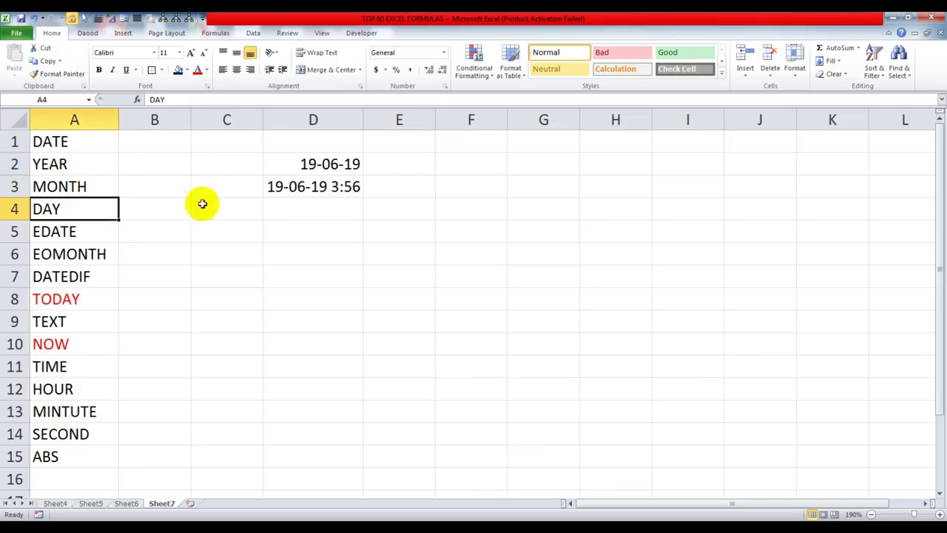
click(309, 222)
click(163, 173)
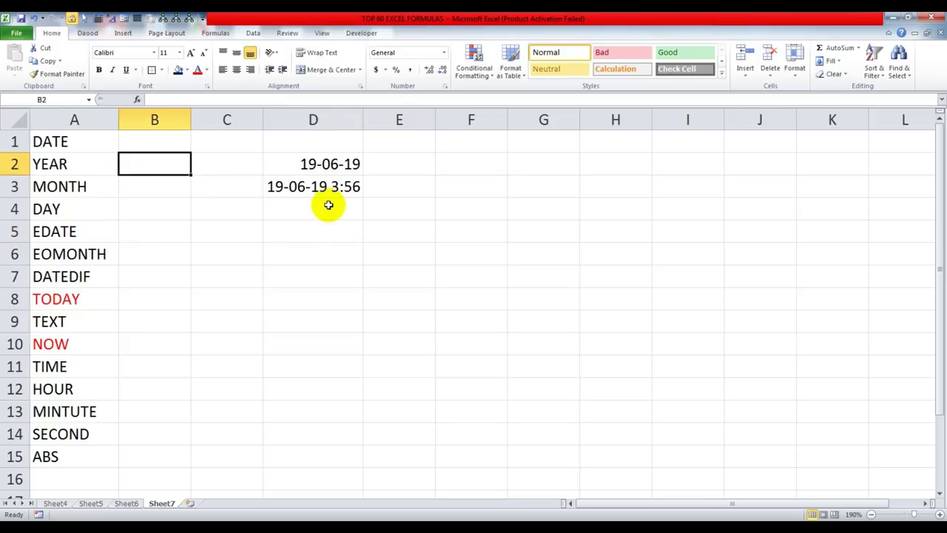
text(=year()
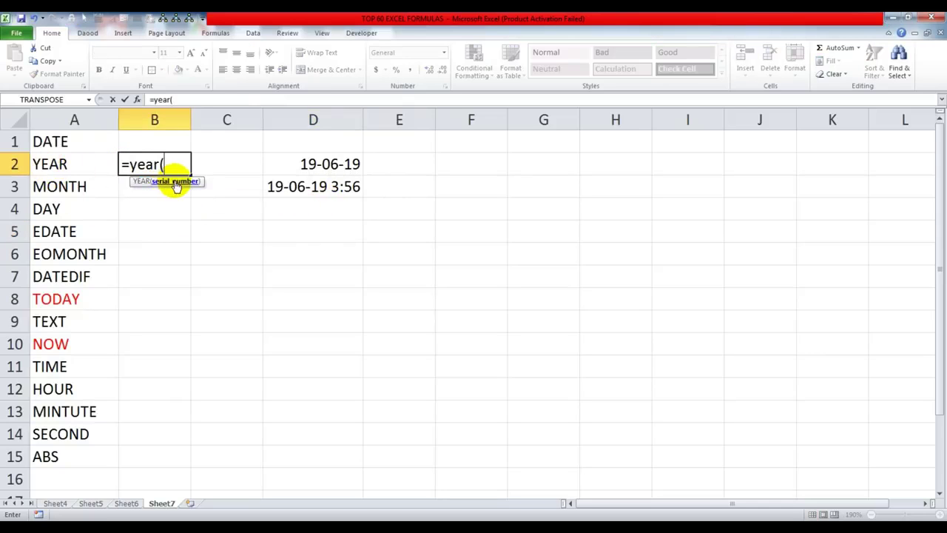
click(332, 162)
key(Return)
click(165, 165)
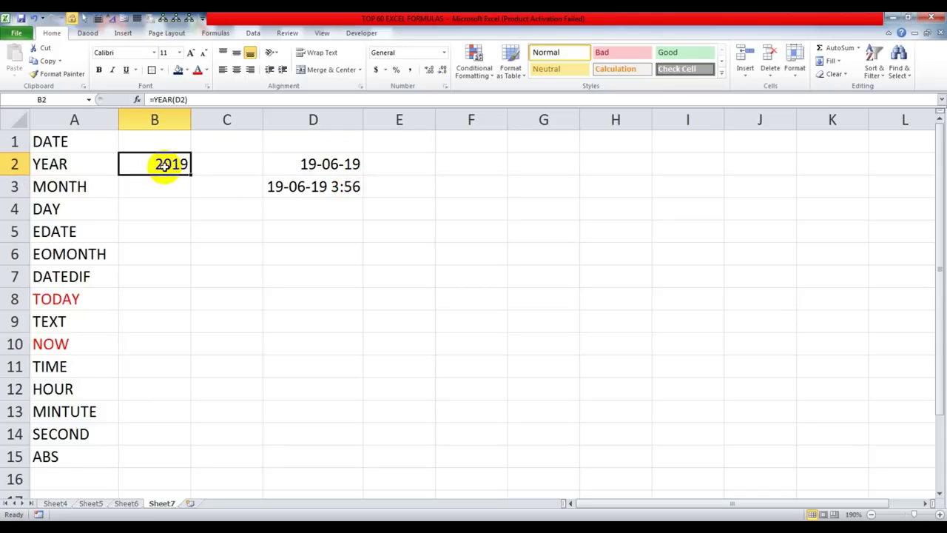
Enter the formula =MONTH(D2) in cell B3 to extract the month from the date
click(154, 185)
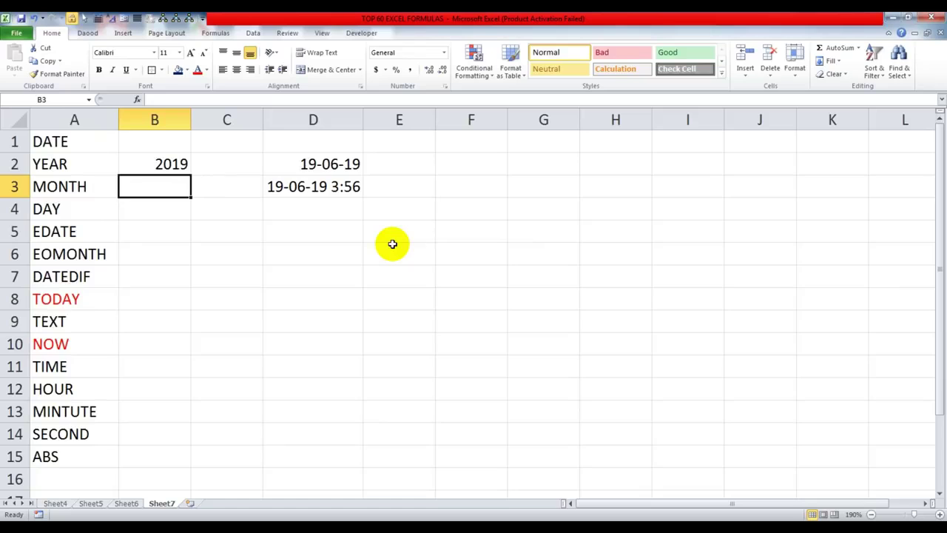
text(=month()
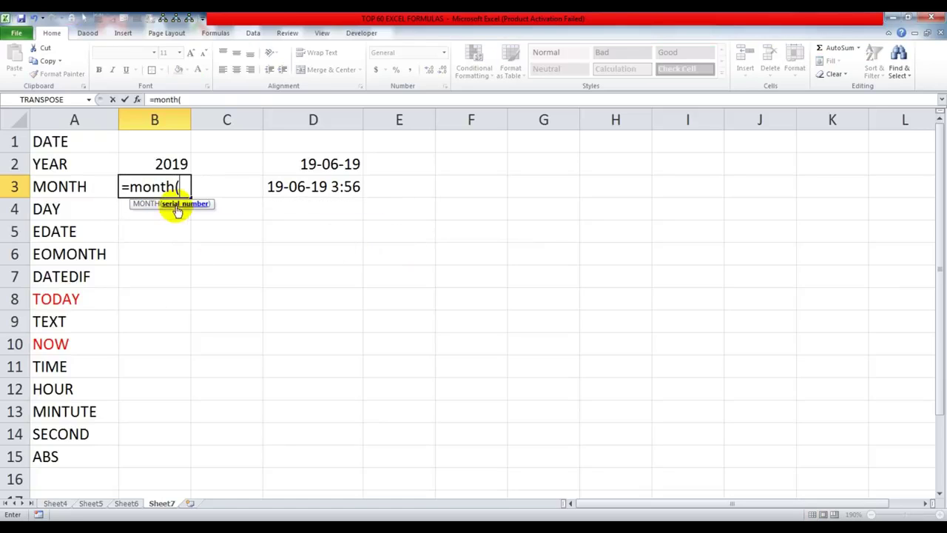
click(326, 166)
key(Return)
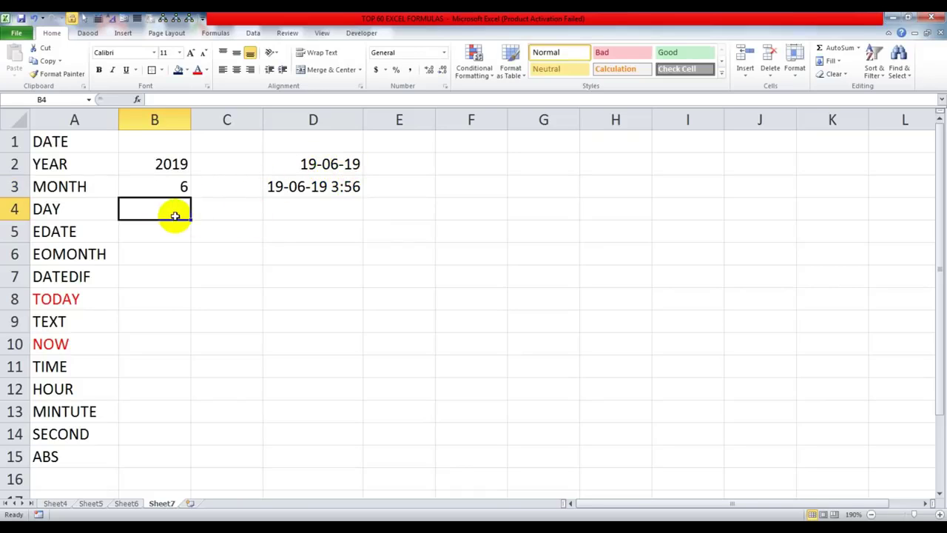
Enter the formula =DAY(D2) in cell B4 and review the year, month and day results in B2:B4
text(=day()
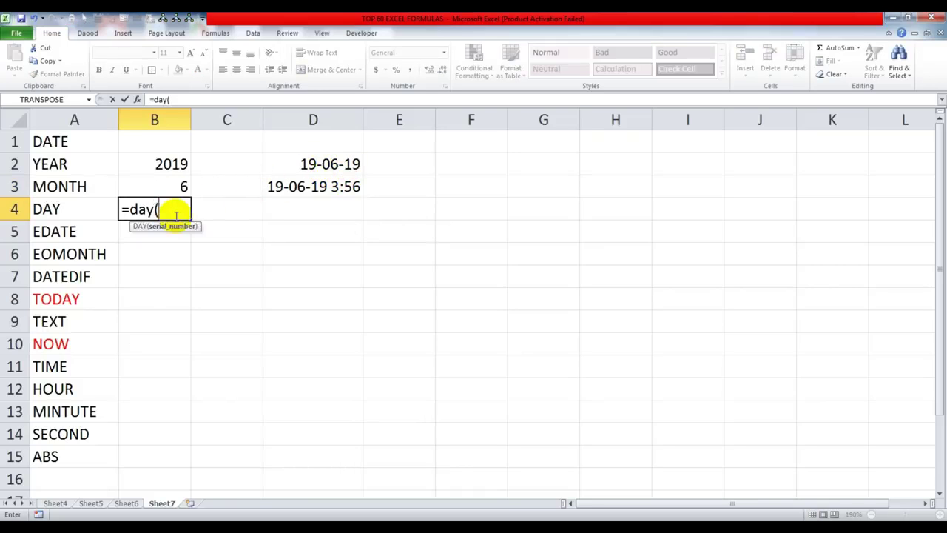
click(332, 165)
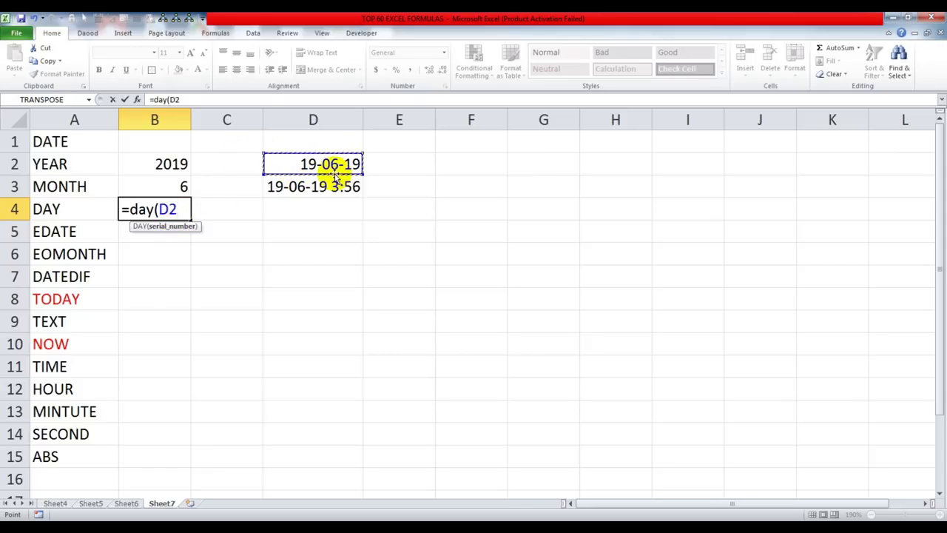
key(Return)
key(Up)
key(Up)
key(Up)
key(Down)
key(Down)
Build a date in cell B1 from the year, month and day cells with the formula =DATE(B2,B3,B4)
key(Up)
key(Up)
key(Up)
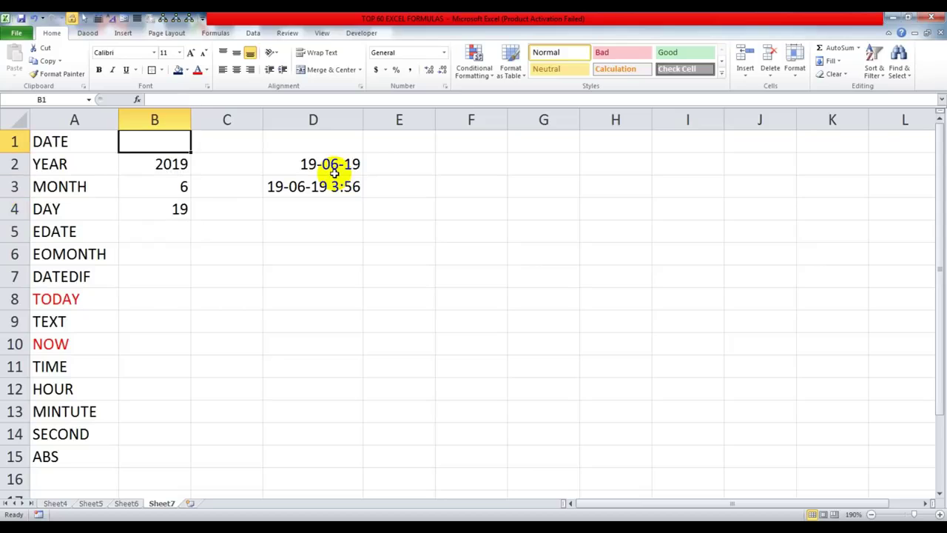
text(=)
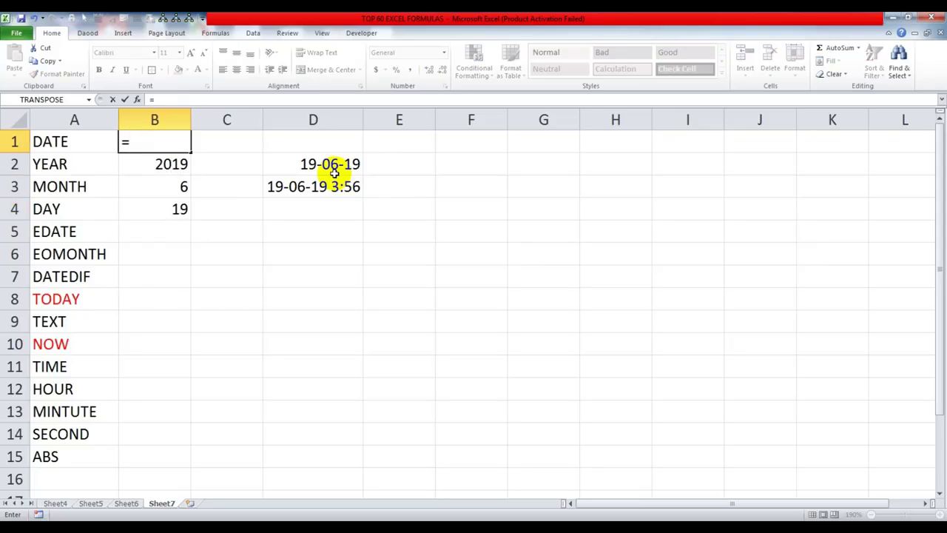
text(date()
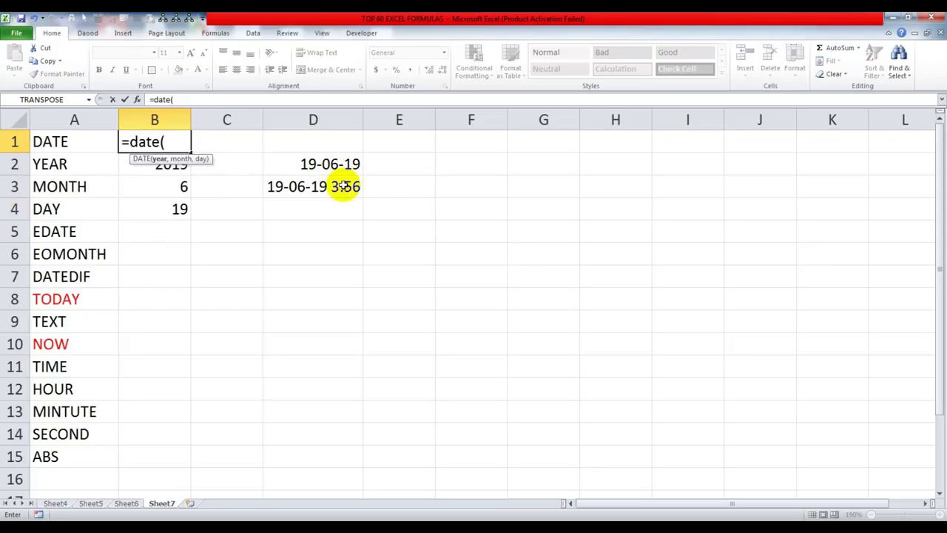
drag(134, 161, 191, 289)
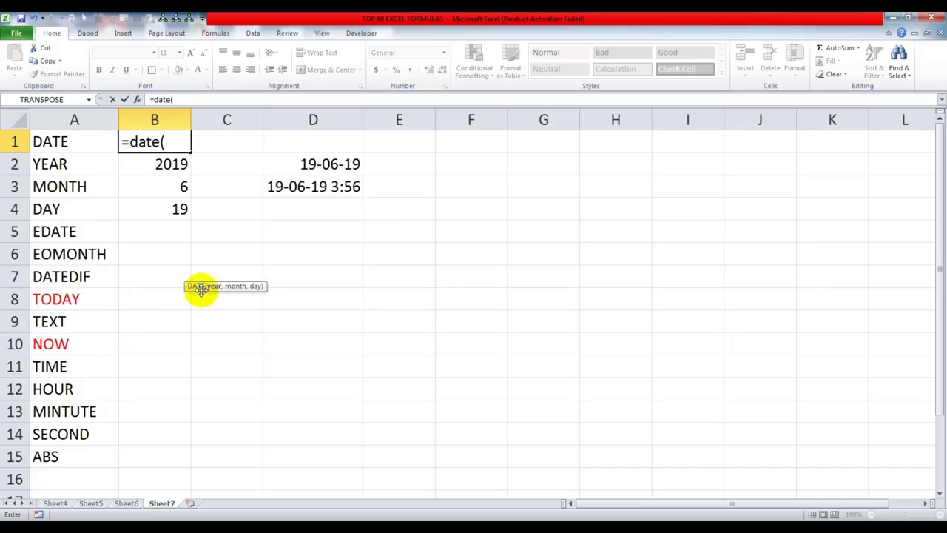
click(173, 164)
text(,)
click(181, 188)
text(,)
click(168, 208)
key(Return)
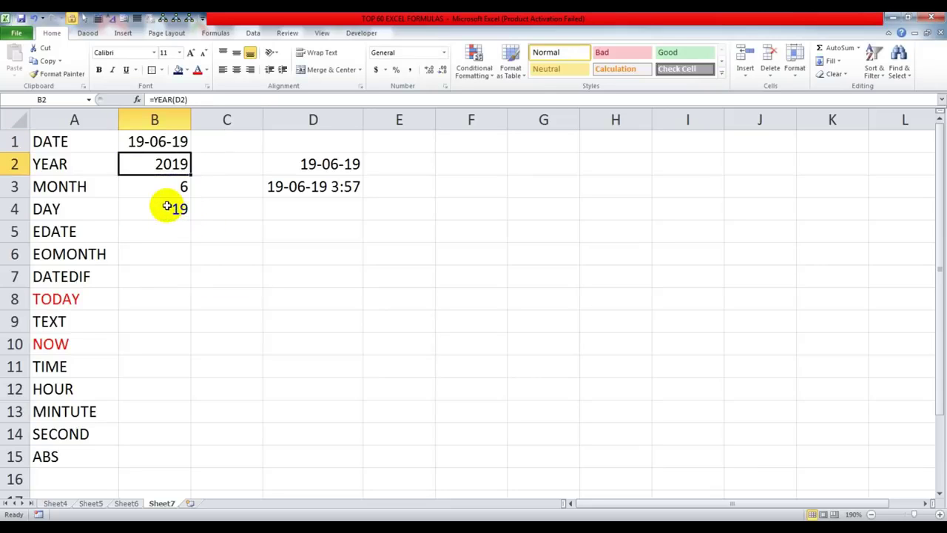
click(174, 143)
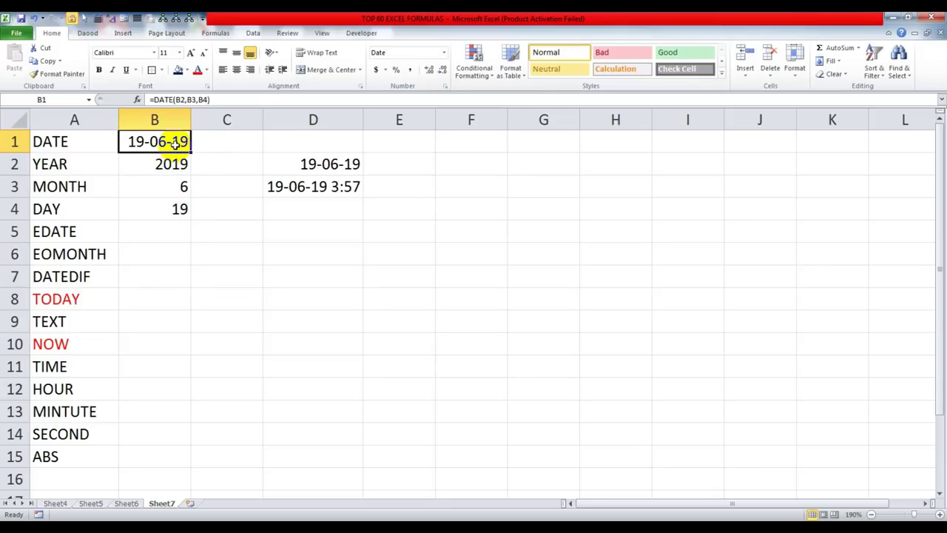
Enter the formula =EDATE(B1,1) in cell B5 and format the result as Short Date
click(165, 230)
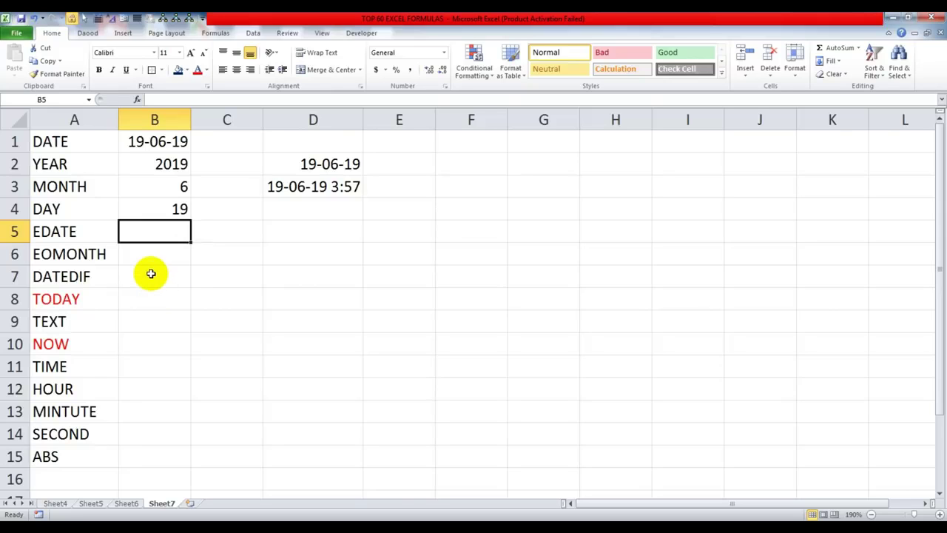
ctrl+scroll(152, 272, up, 3)
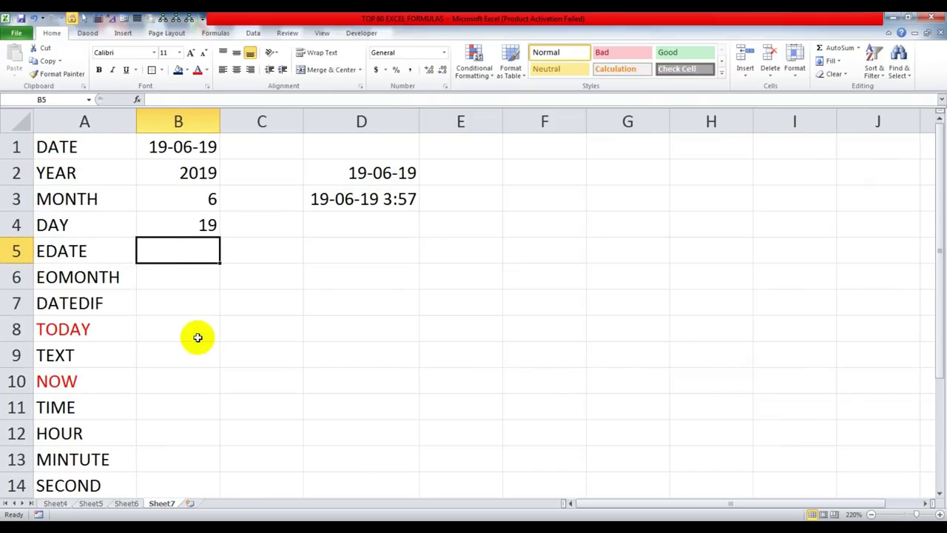
click(182, 147)
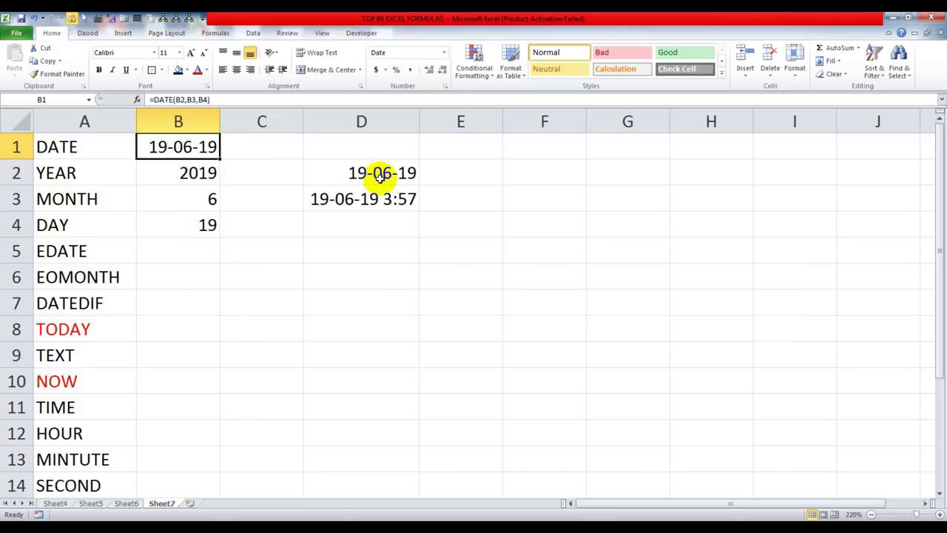
click(201, 249)
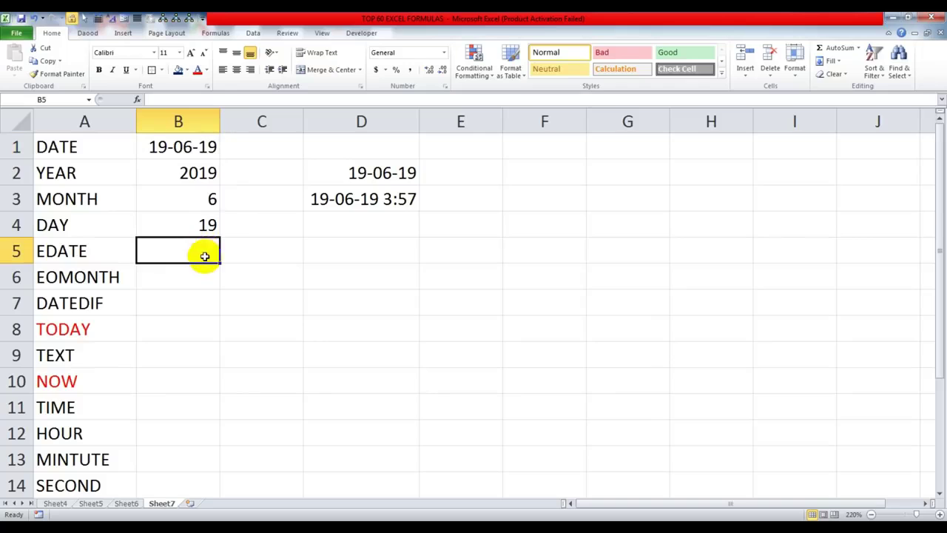
text(=ed)
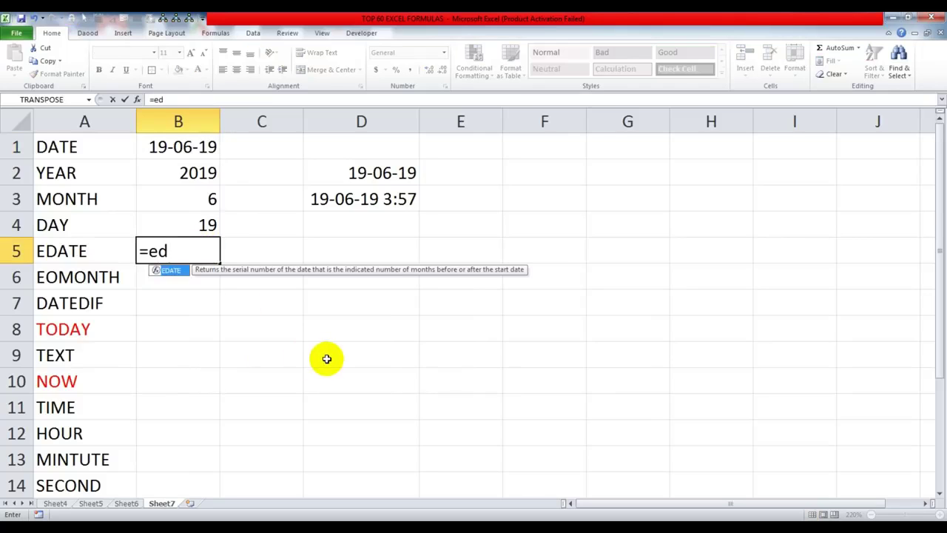
key(Tab)
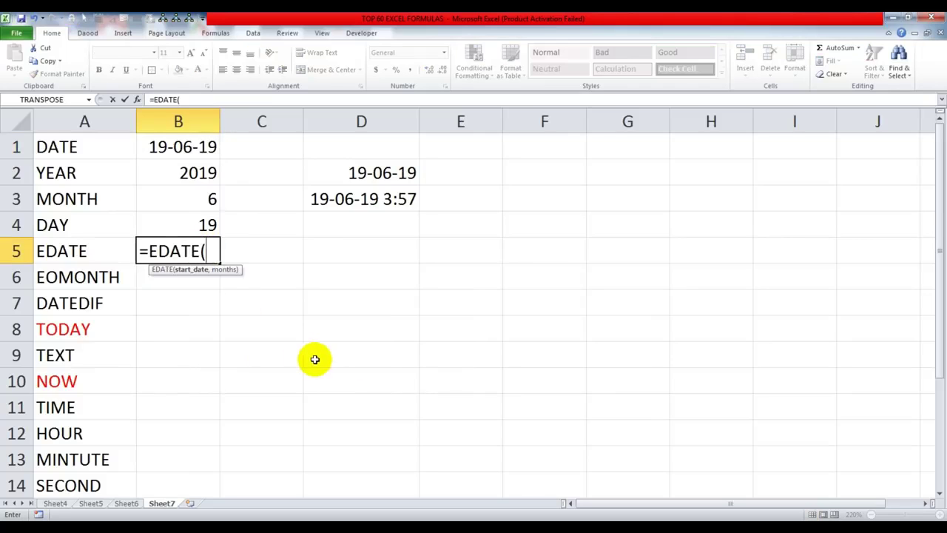
click(197, 148)
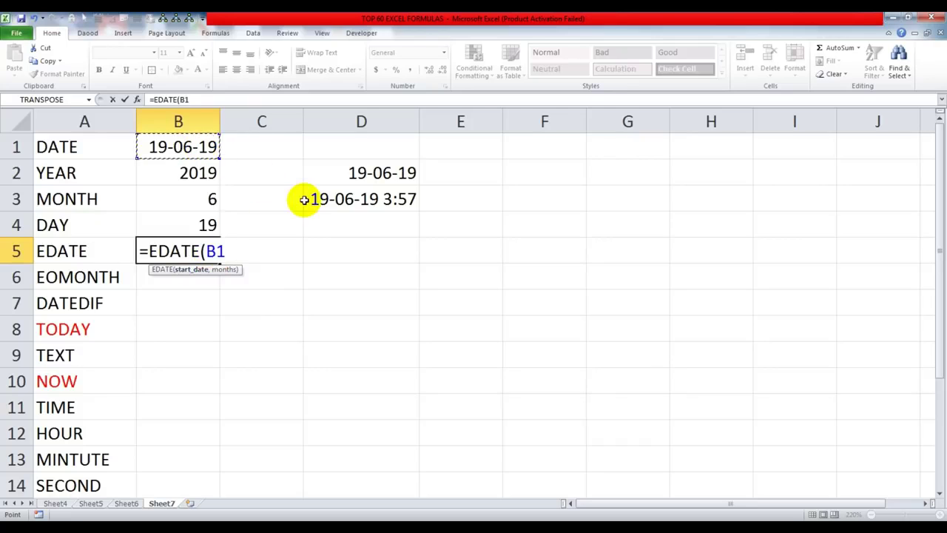
text(,1)
key(Return)
key(Up)
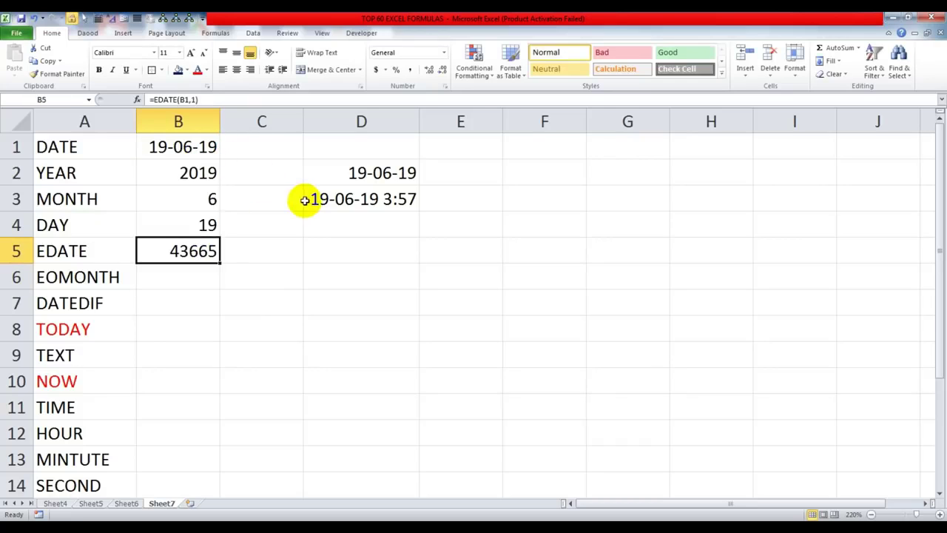
click(444, 53)
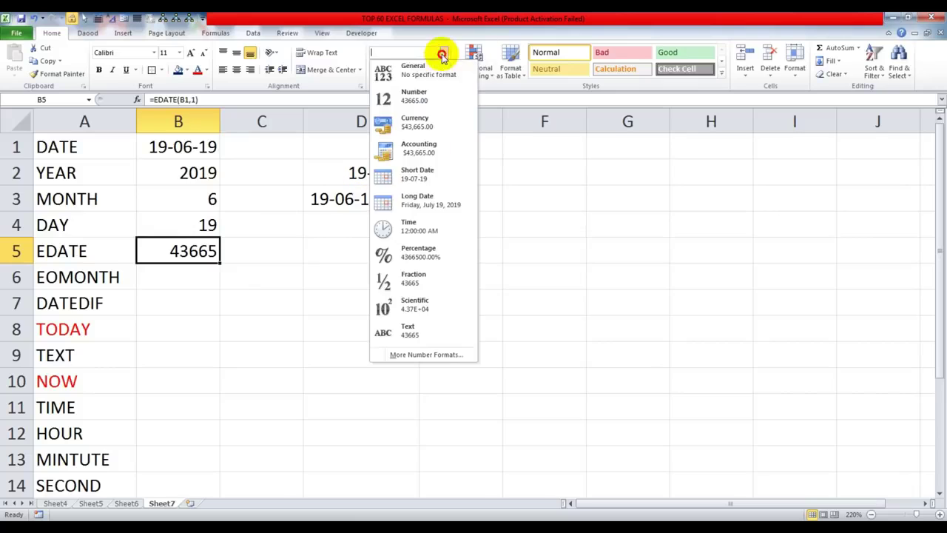
click(421, 179)
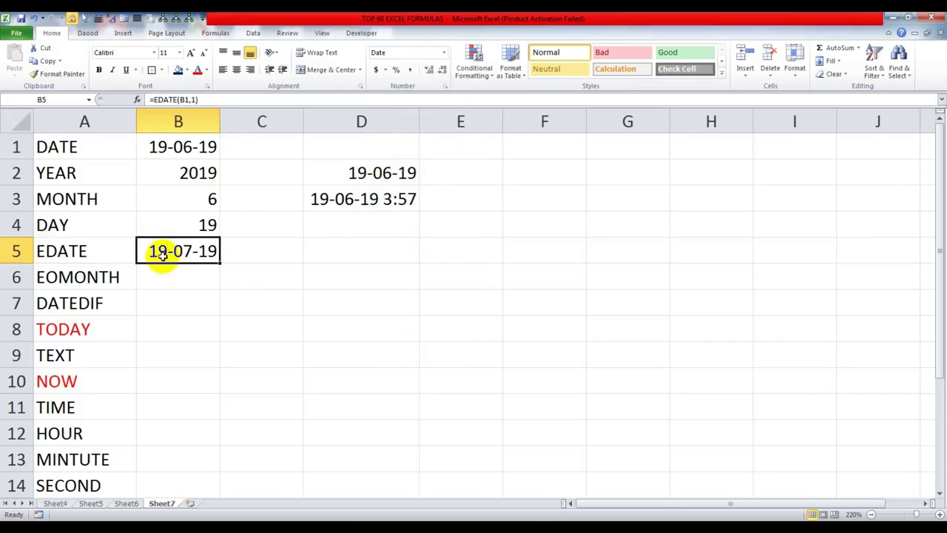
Change the B5 formula to =EDATE(B1,1)-1 and compare its result with the date in B1
double_click(213, 252)
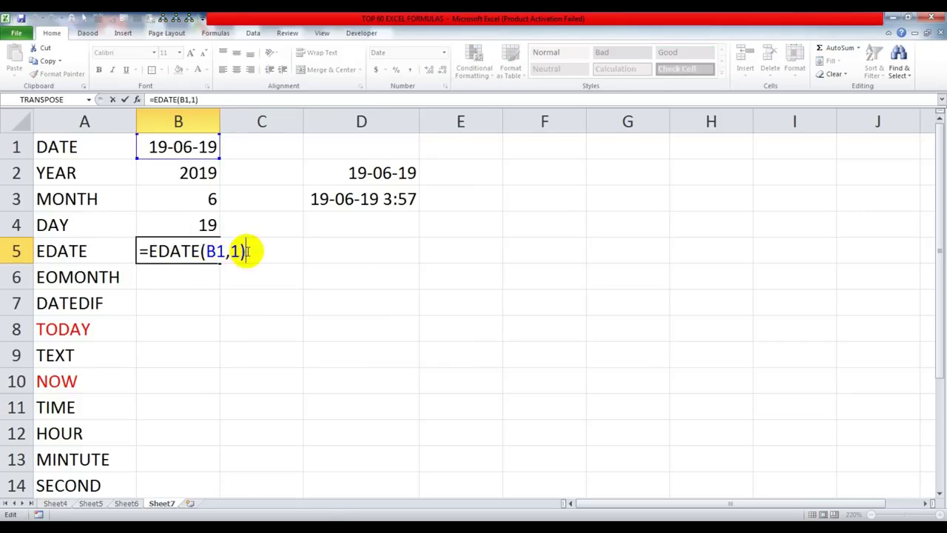
text(-1)
key(Return)
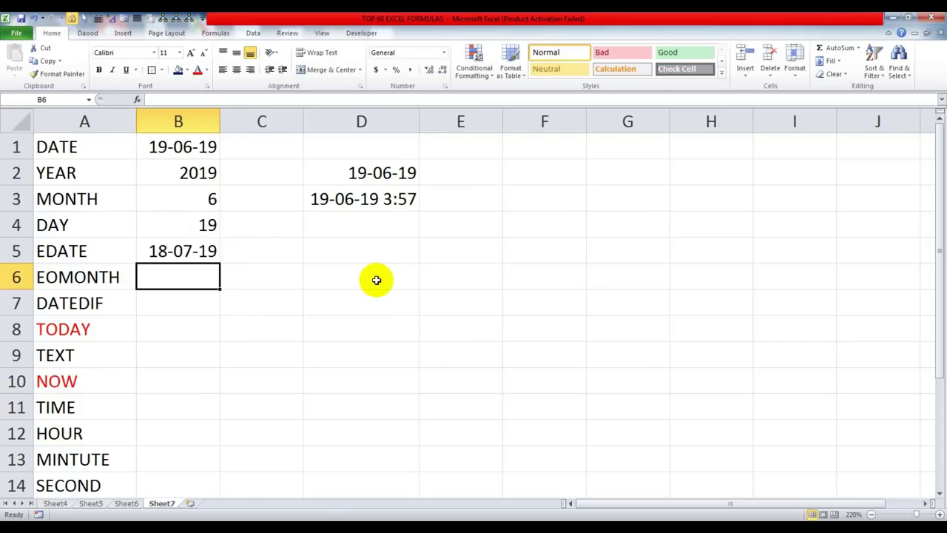
click(159, 150)
click(169, 250)
click(165, 148)
click(169, 244)
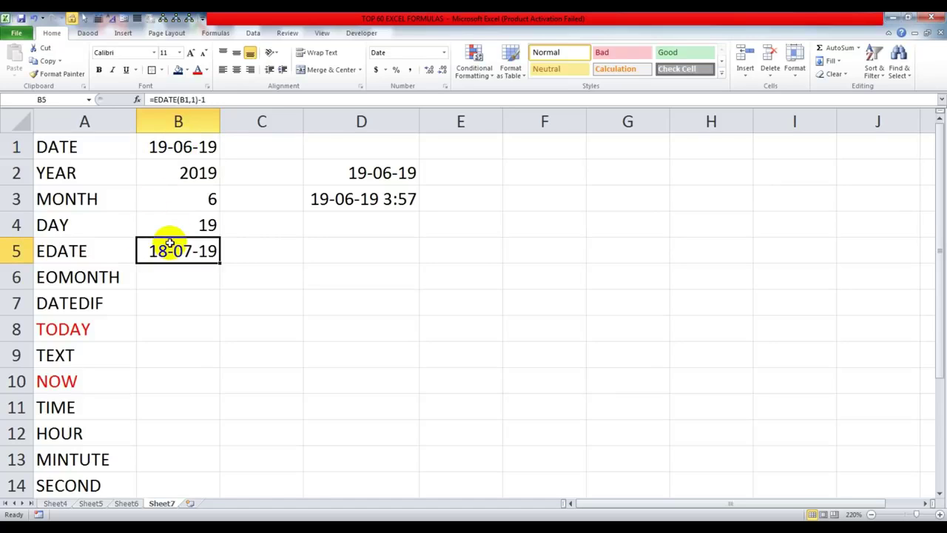
Enter the formula =EOMONTH(B1,0) in cell B6 to get the last day of the date's month
click(177, 274)
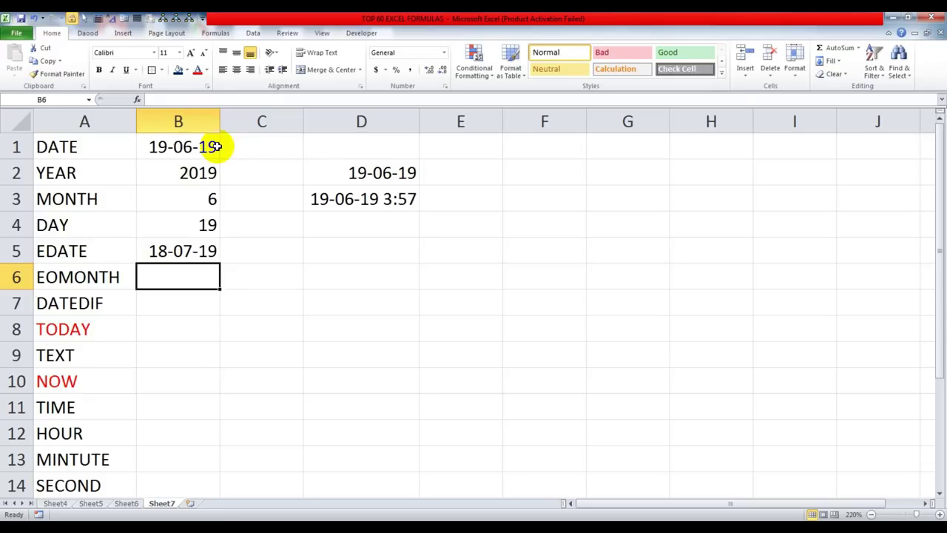
text(=)
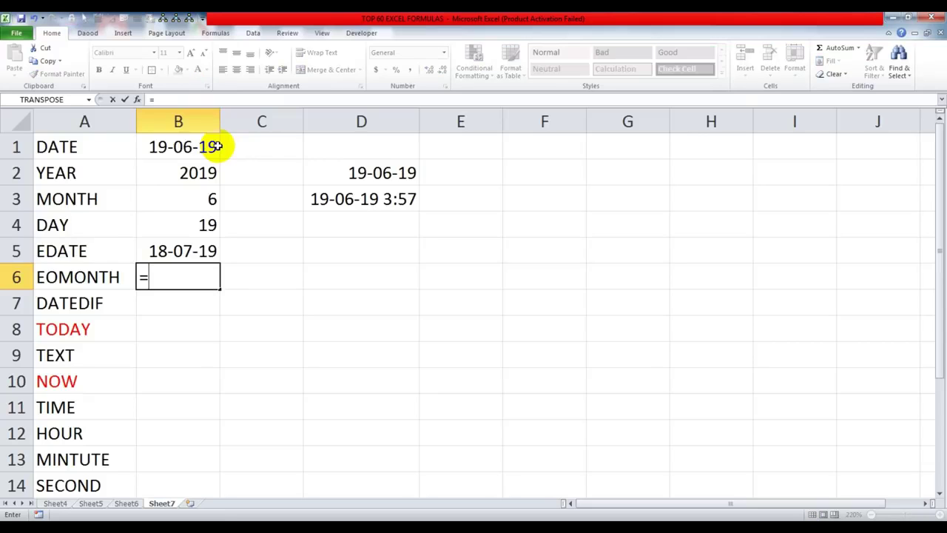
text(eomo)
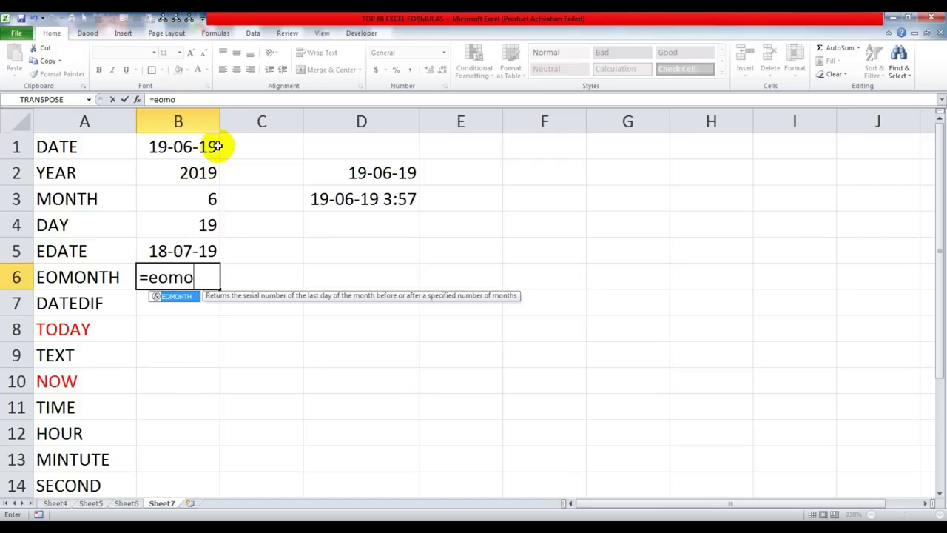
key(Tab)
click(184, 147)
text(,0)
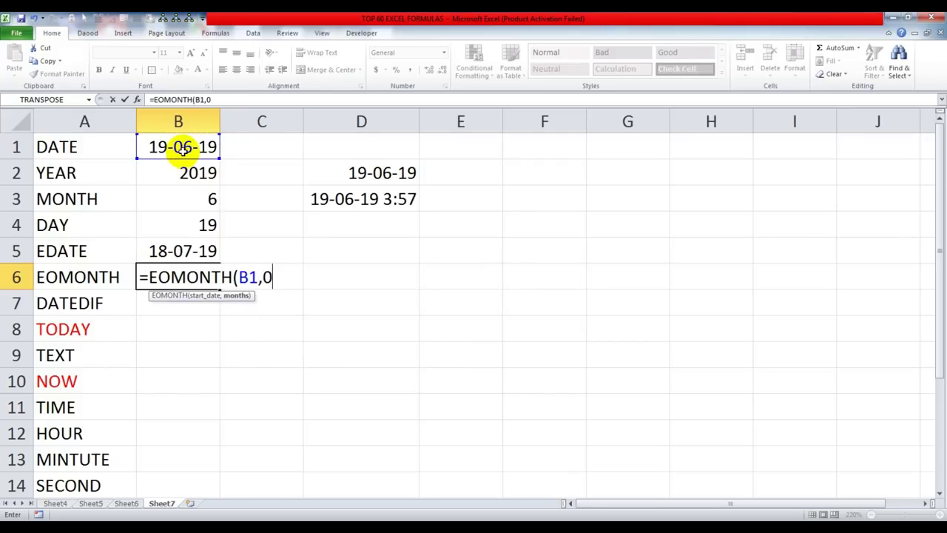
key(Return)
key(Up)
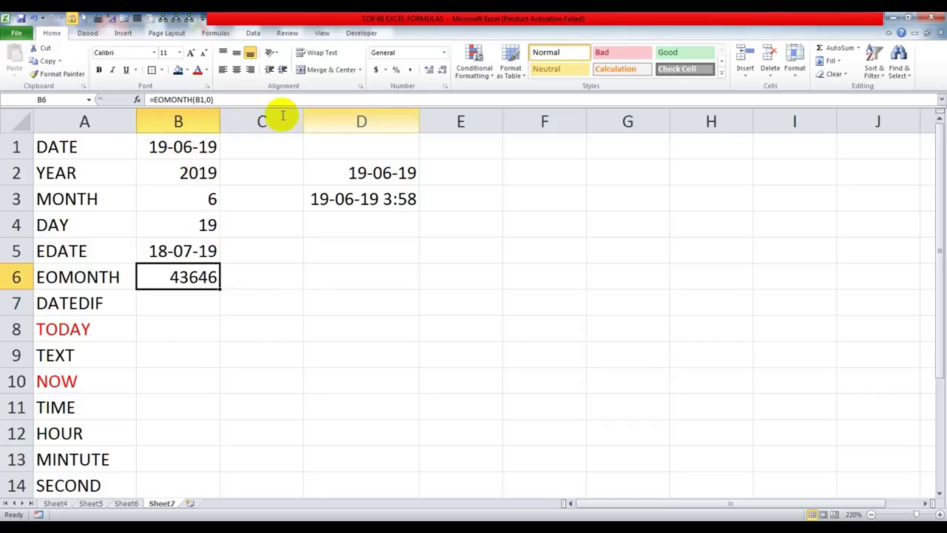
Format the EOMONTH result in cell B6 as Short Date
click(444, 52)
click(436, 179)
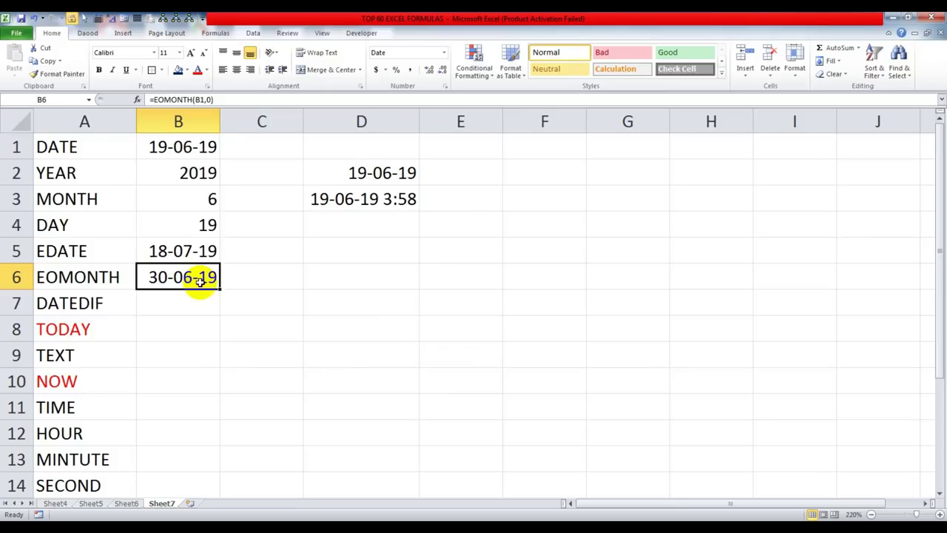
Enter a birth date in cell D5 for the DATEDIF example
click(182, 309)
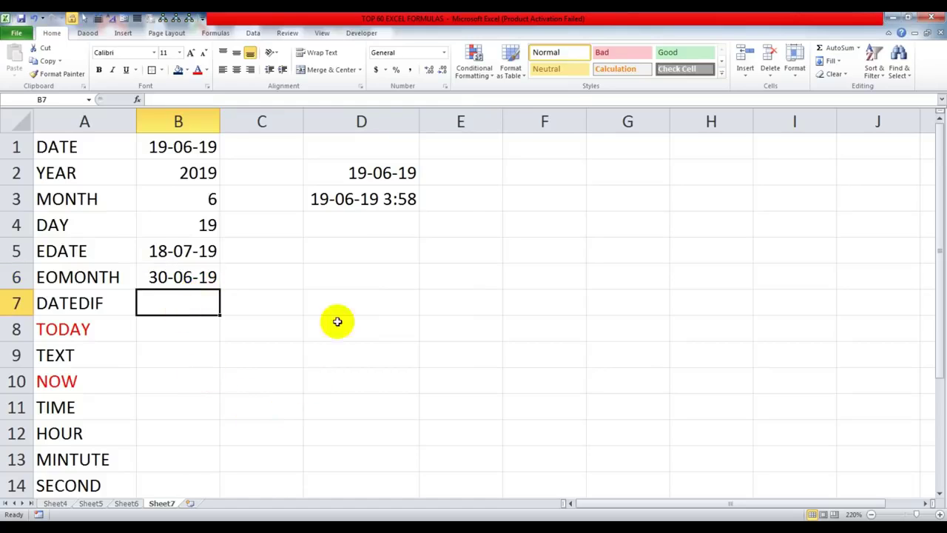
click(393, 181)
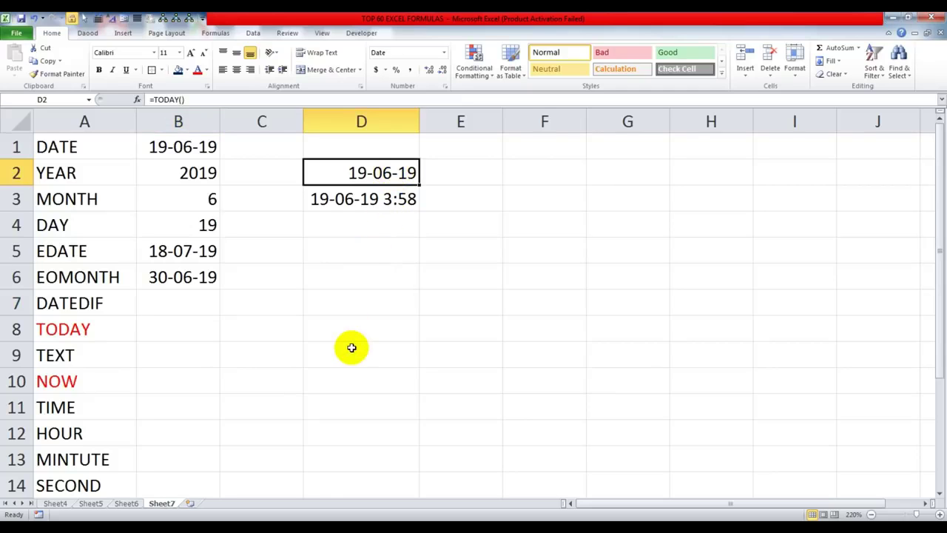
click(363, 252)
text(22-)
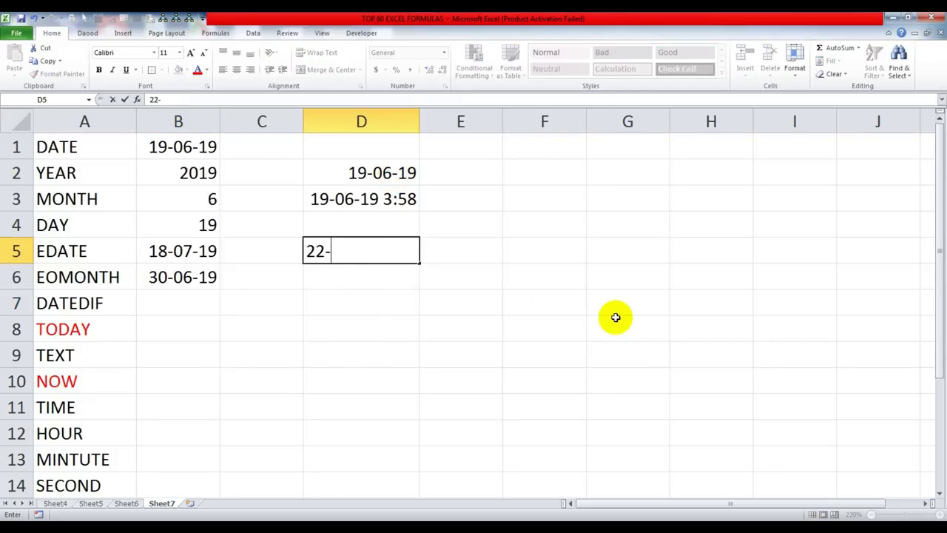
text(4-1984)
key(Return)
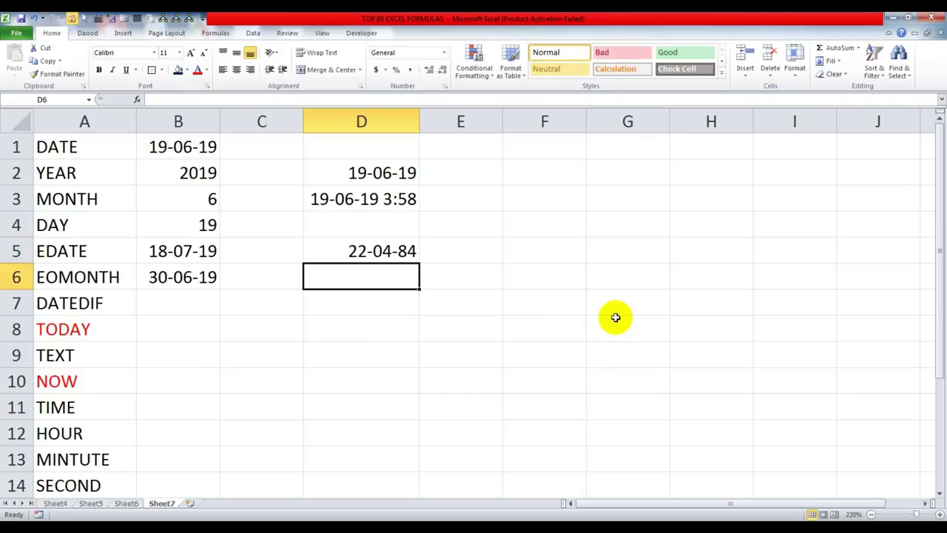
Enter the formula =DATEDIF(D2,D5,"Y") in cell B7 to calculate the difference between the two dates in years
click(169, 302)
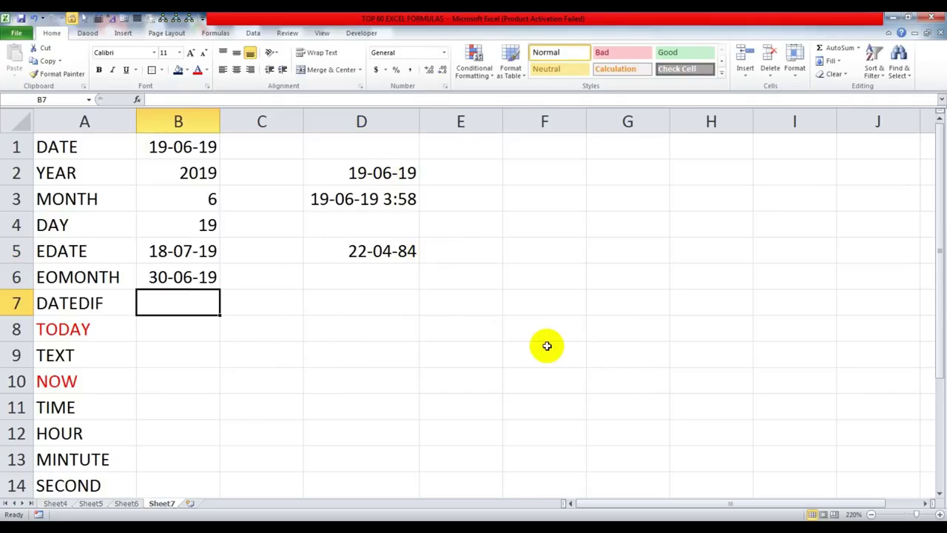
text(=dated)
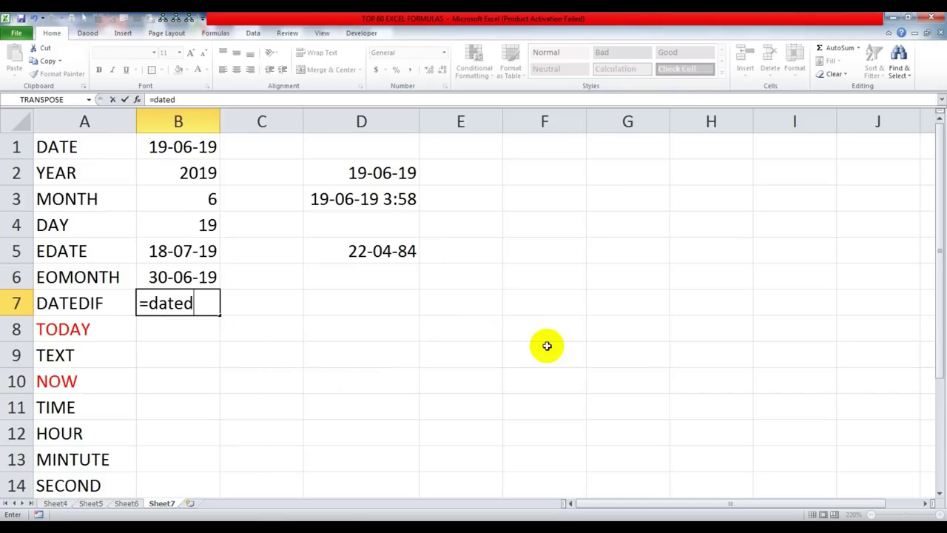
text(if()
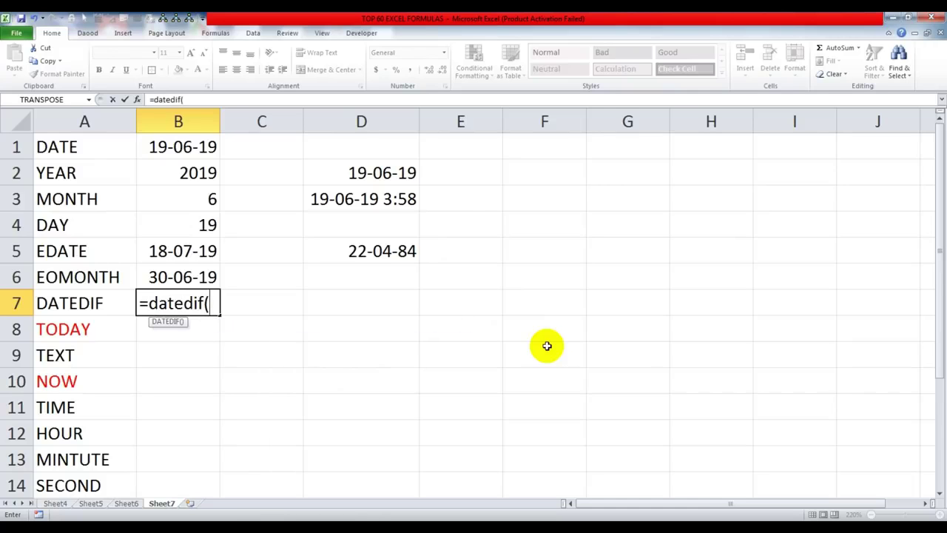
click(400, 173)
text(,)
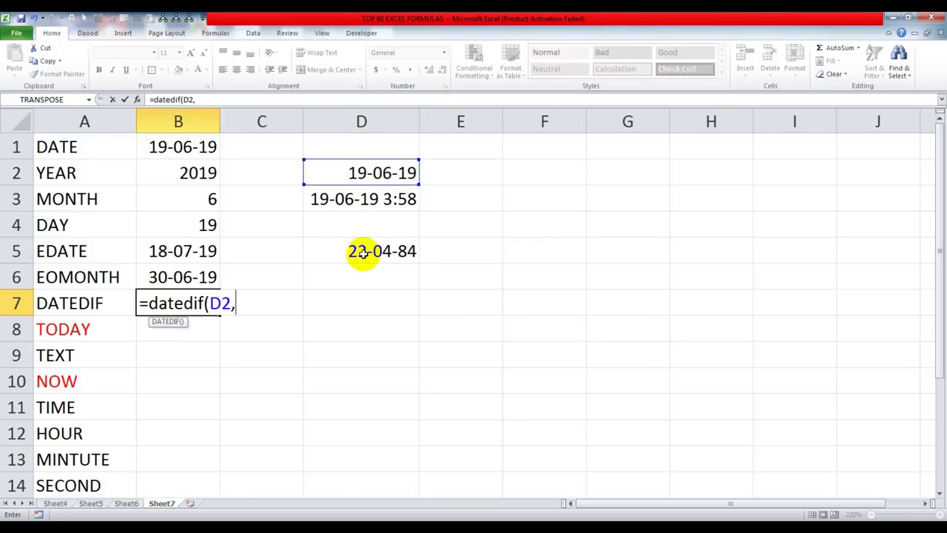
click(362, 252)
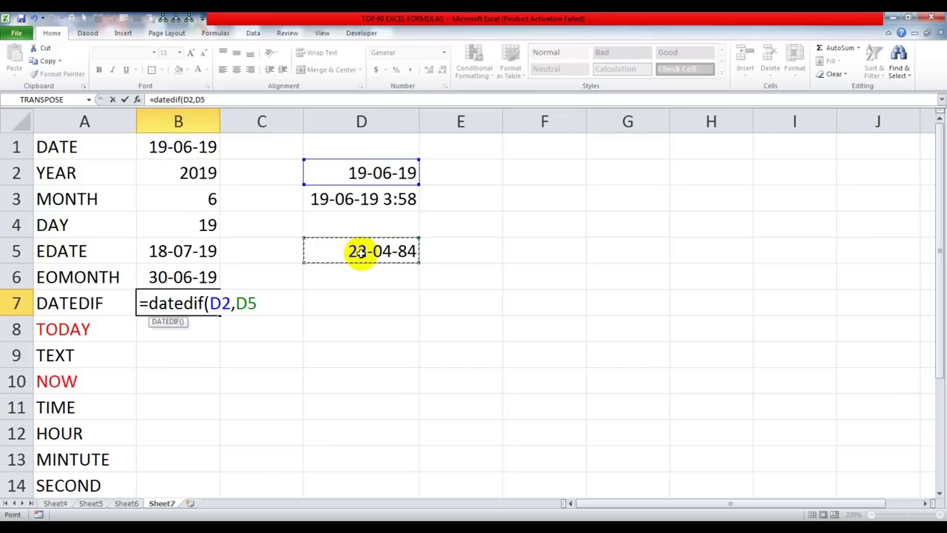
text(,"Y)
key(Return)
key(Up)
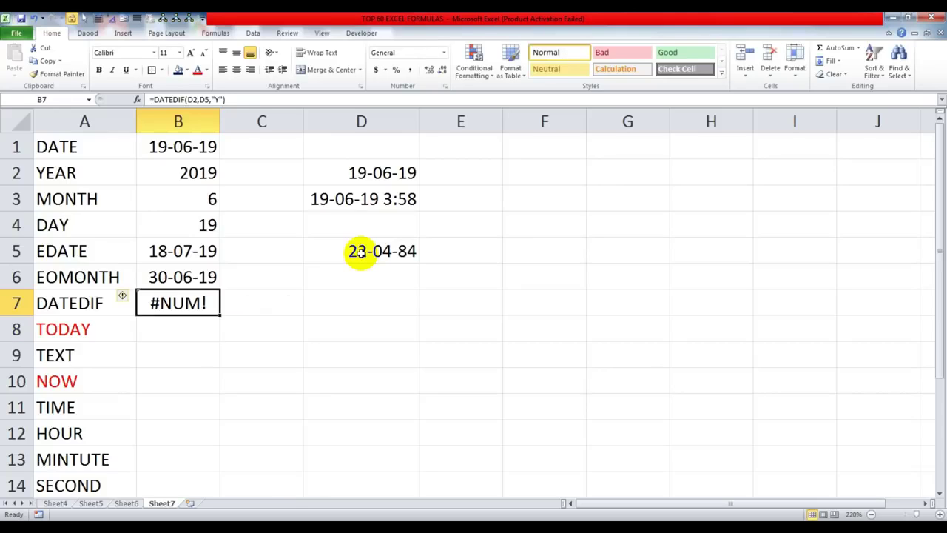
Change the B7 formula to =DATEDIF(D5,TODAY(),"Y") so it counts full years from the D5 date to today
double_click(180, 303)
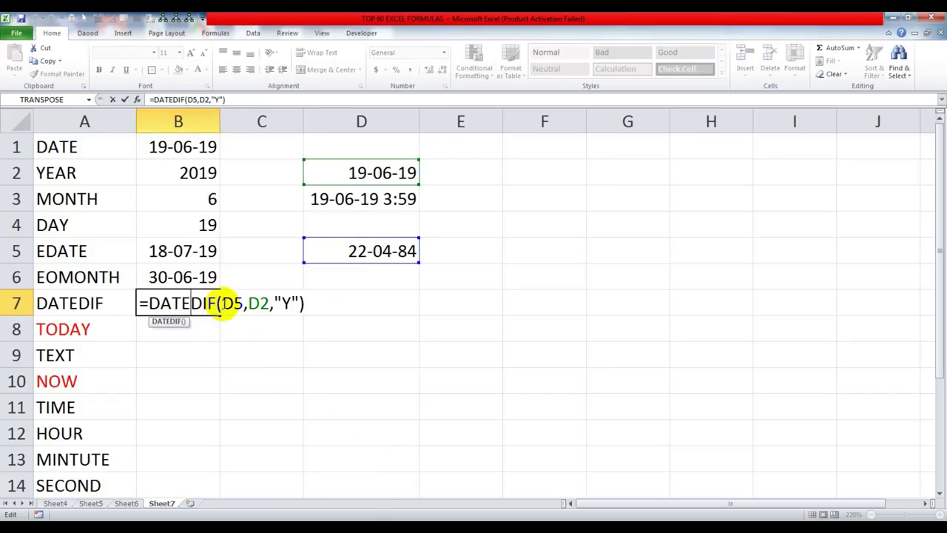
drag(222, 303, 267, 304)
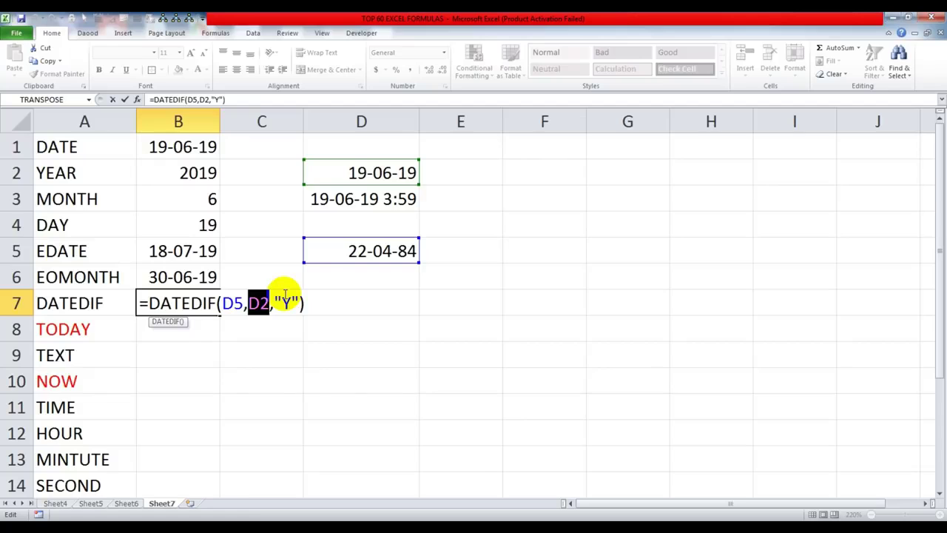
text(today())
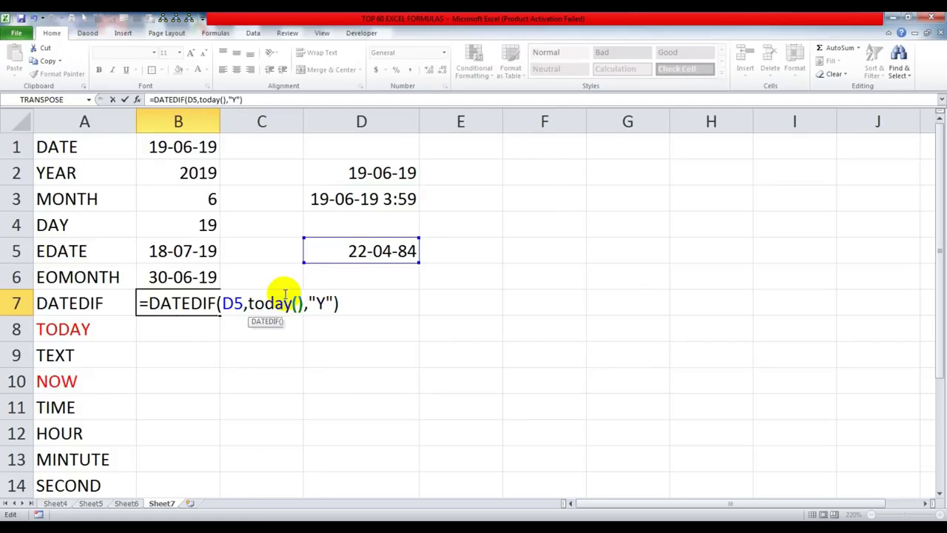
click(341, 304)
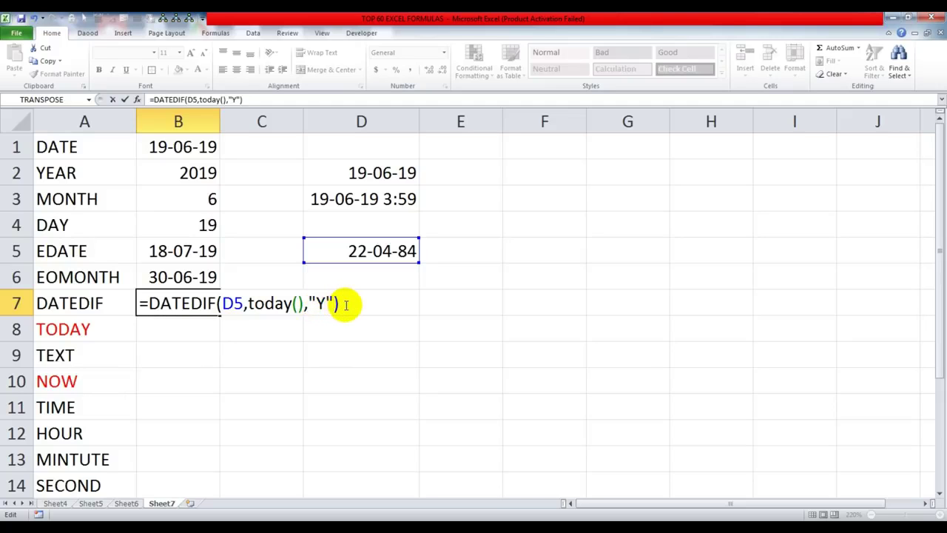
key(Return)
click(205, 303)
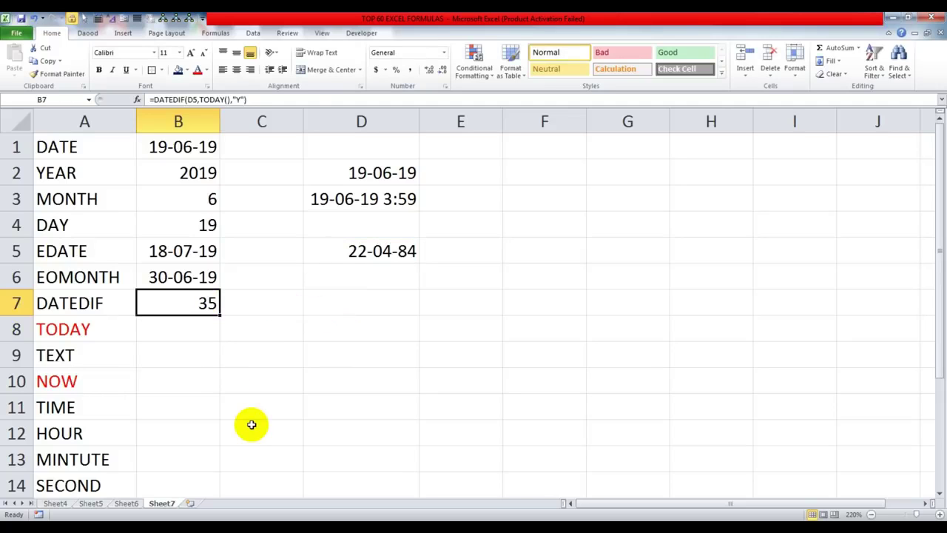
Append & and a copy of the DATEDIF(D5,TODAY(),"Y") expression to the formula in cell B7
double_click(205, 302)
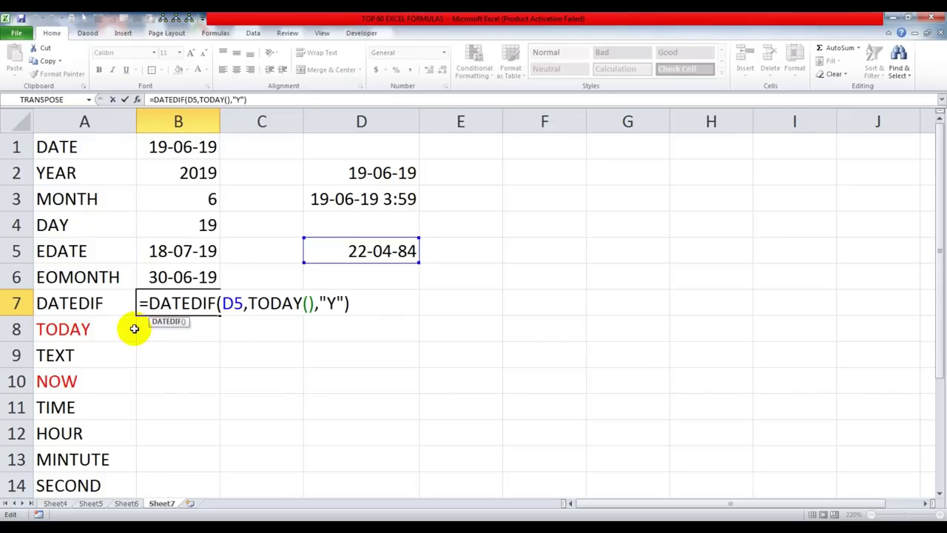
drag(149, 303, 364, 302)
click(365, 302)
text(&)
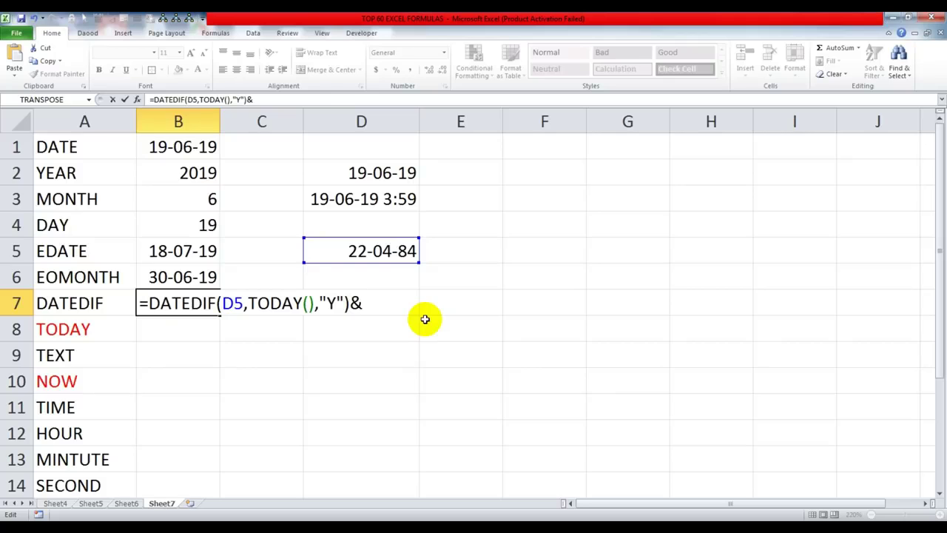
key(ctrl+v)
Insert a quoted space " " as separator before the second DATEDIF expression in the B7 formula
click(363, 302)
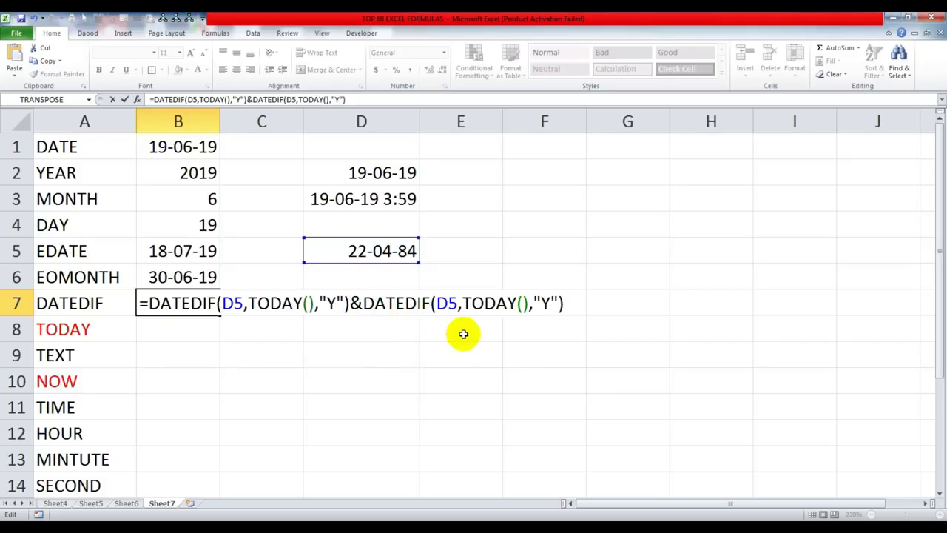
text(")
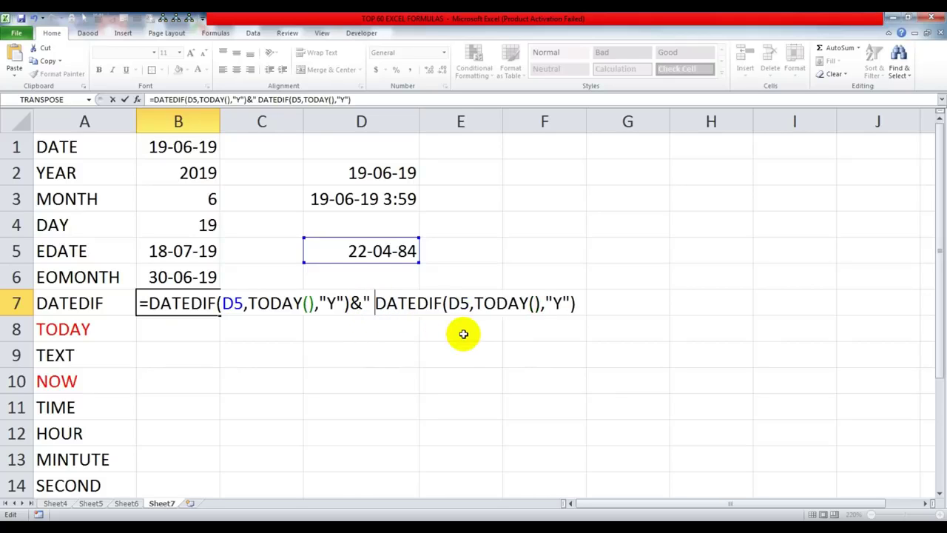
text( ")
key(BackSpace)
key(BackSpace)
key(BackSpace)
click(368, 305)
text(" )
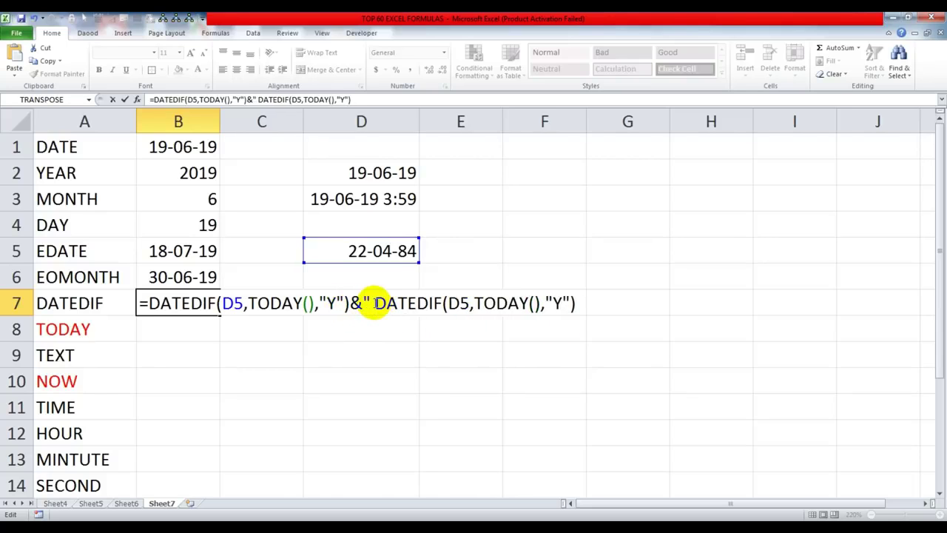
text(")
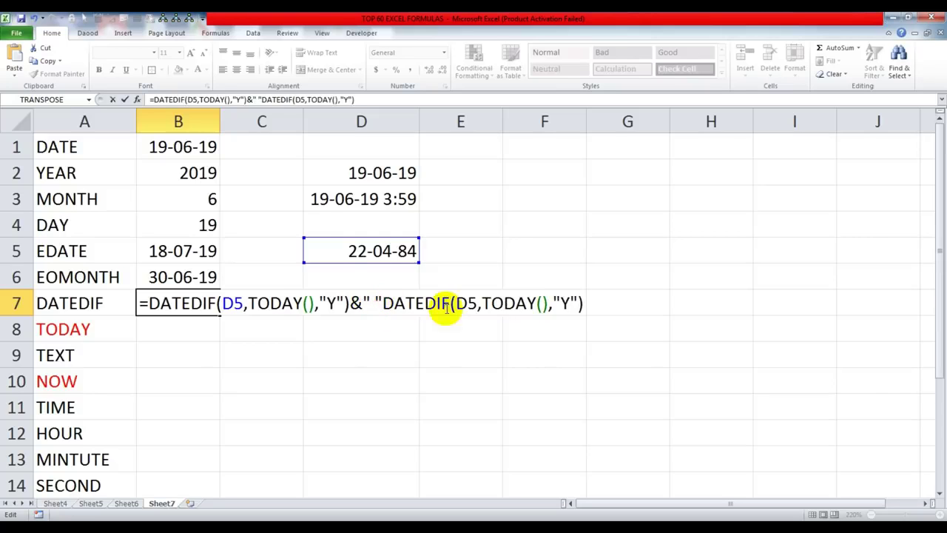
Set the second DATEDIF unit to "YM" and complete B7 as =DATEDIF(D5,TODAY(),"Y")&" "&DATEDIF(D5,TODAY(),"YM")
double_click(565, 302)
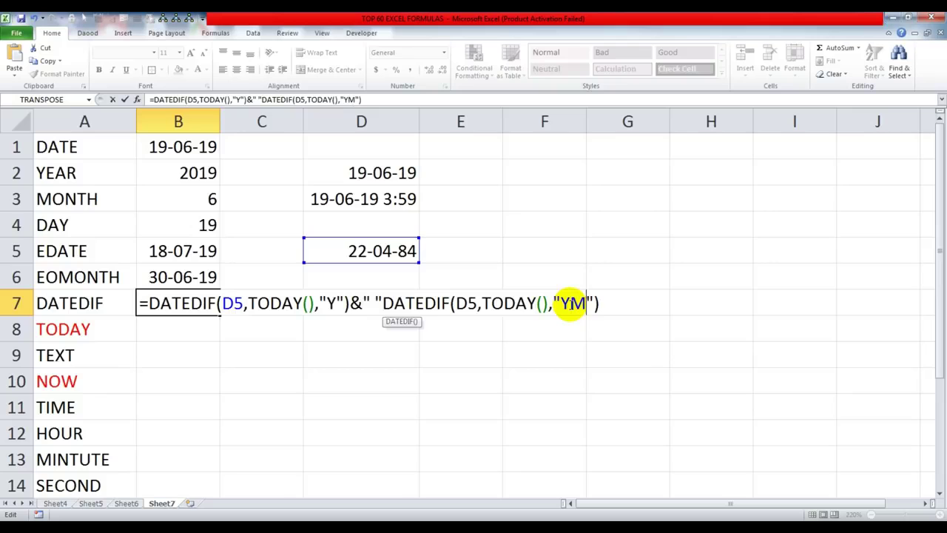
key(Return)
key(Return)
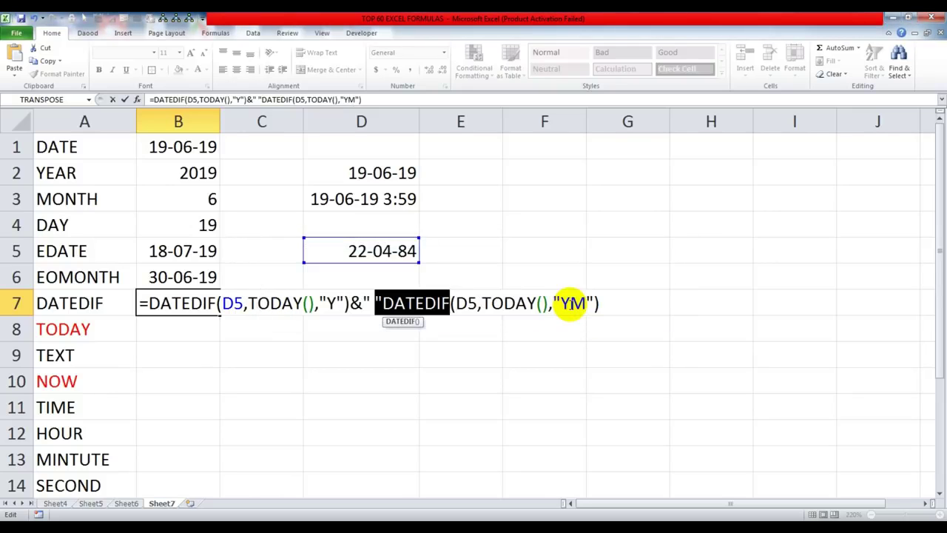
click(385, 305)
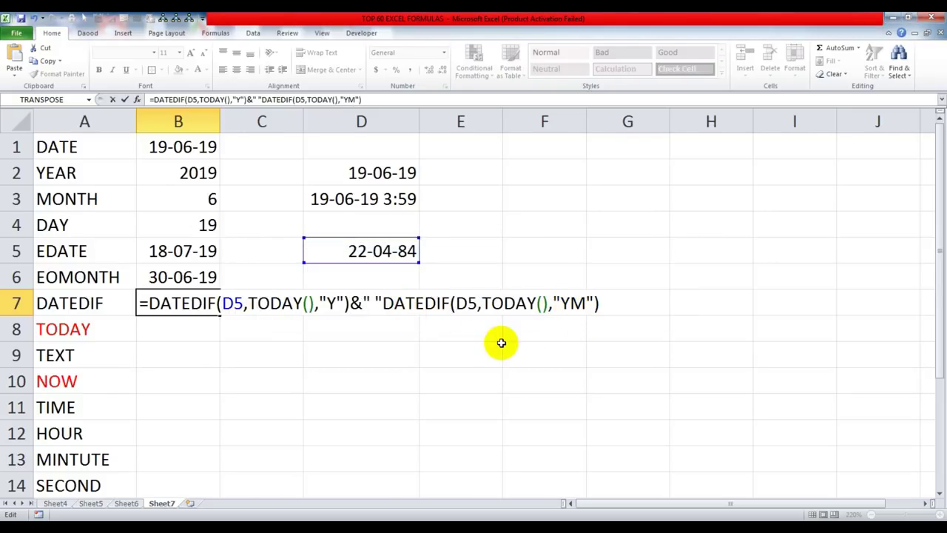
text(&)
key(Return)
key(Up)
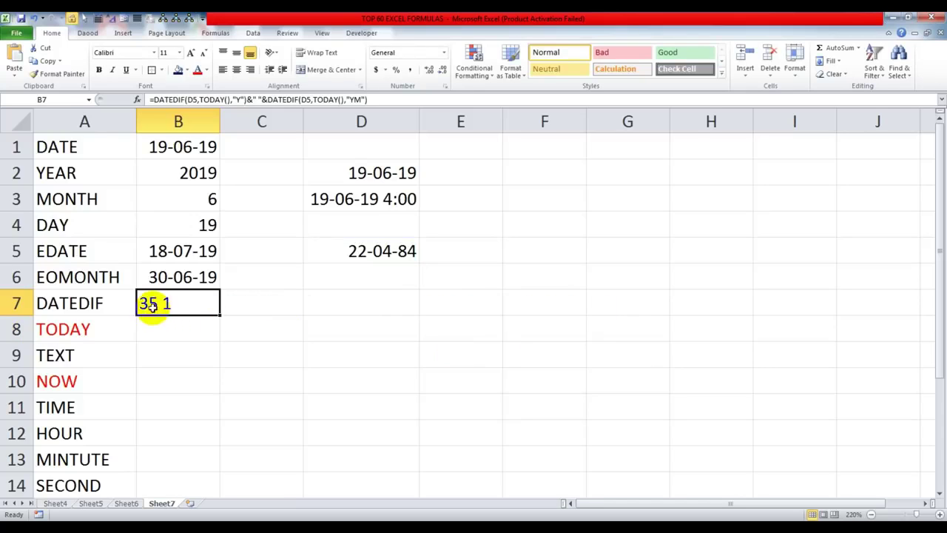
Replace the space separator in the B7 formula with "Years" and append &"Month" at its end
double_click(170, 303)
click(373, 303)
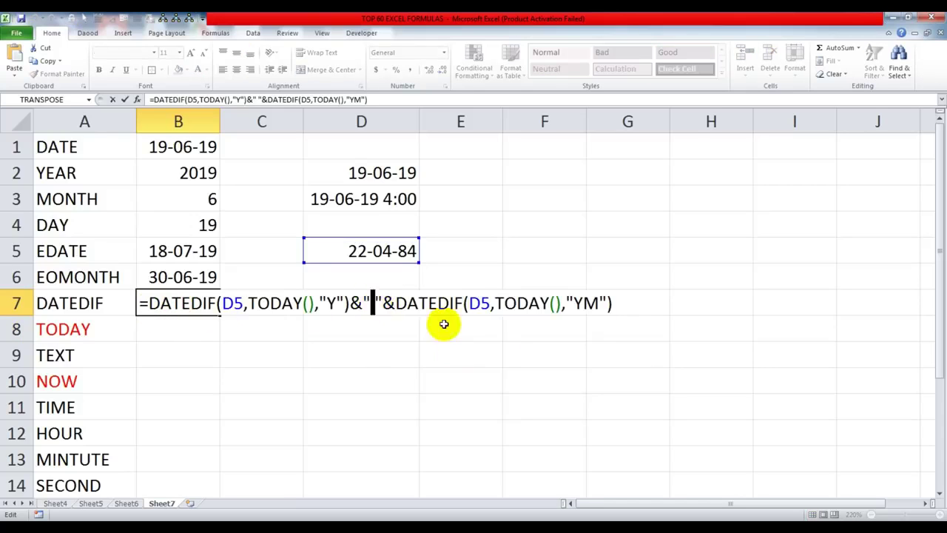
text(Years)
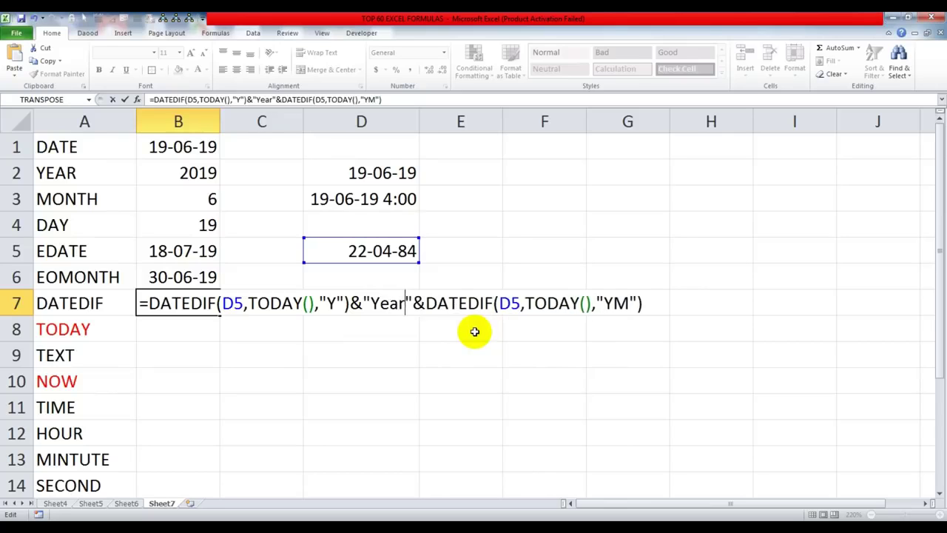
click(653, 302)
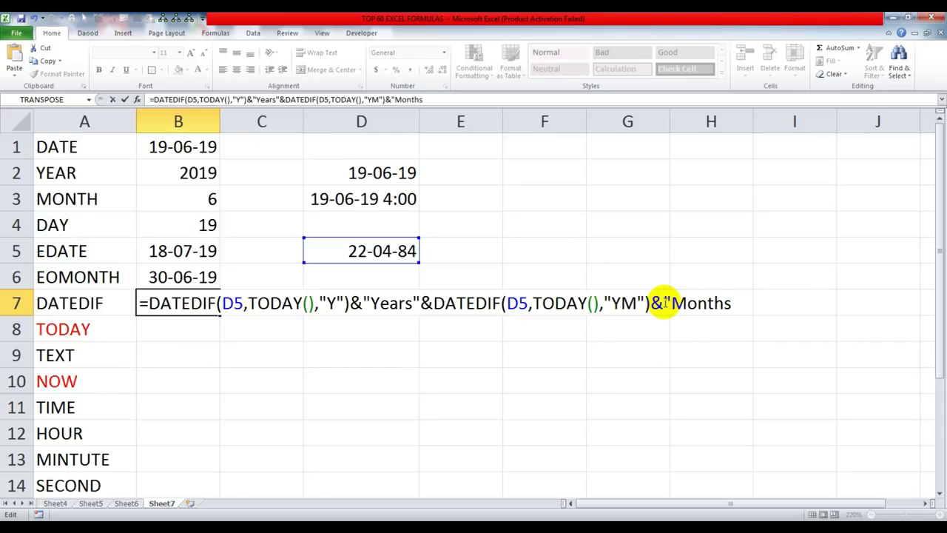
key(Return)
key(Up)
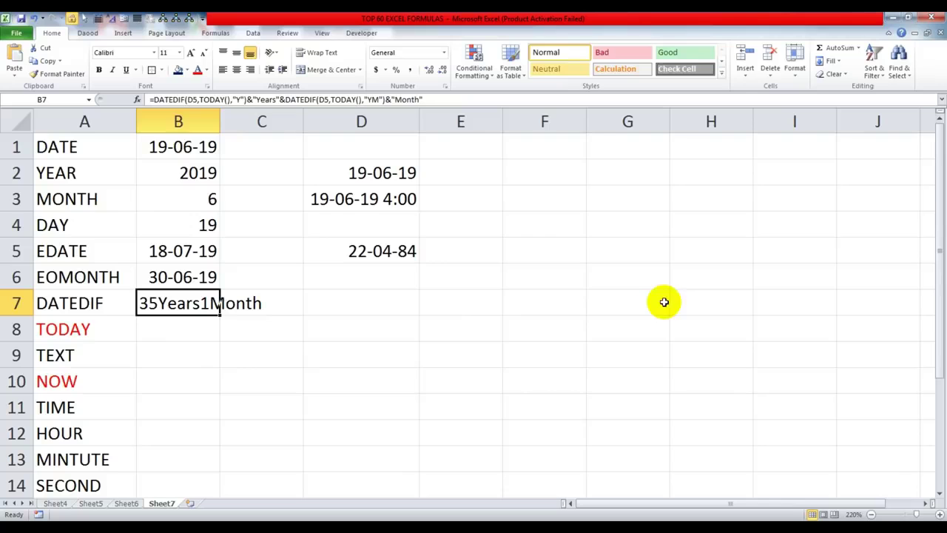
Add a comma and a space after Years in the B7 formula so the text reads "Years, "
double_click(185, 309)
click(414, 304)
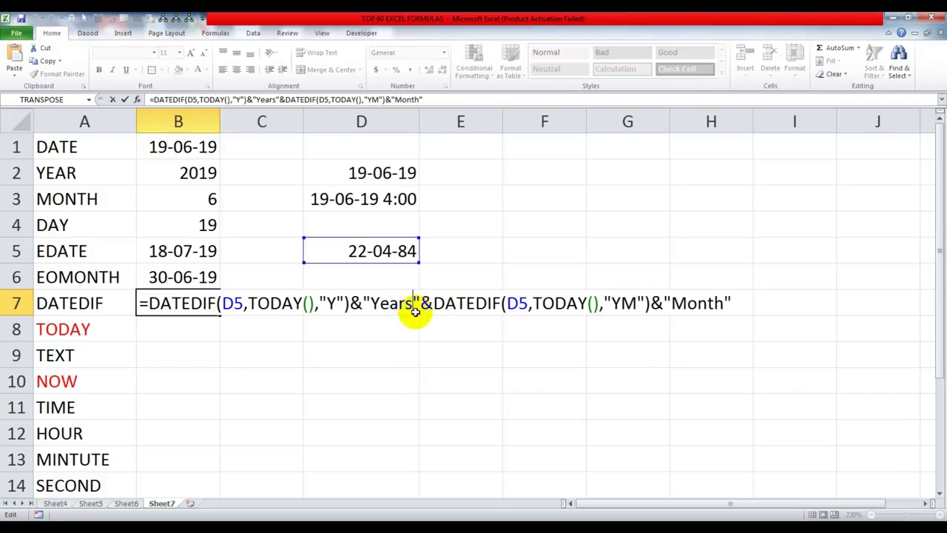
text(,)
key(Return)
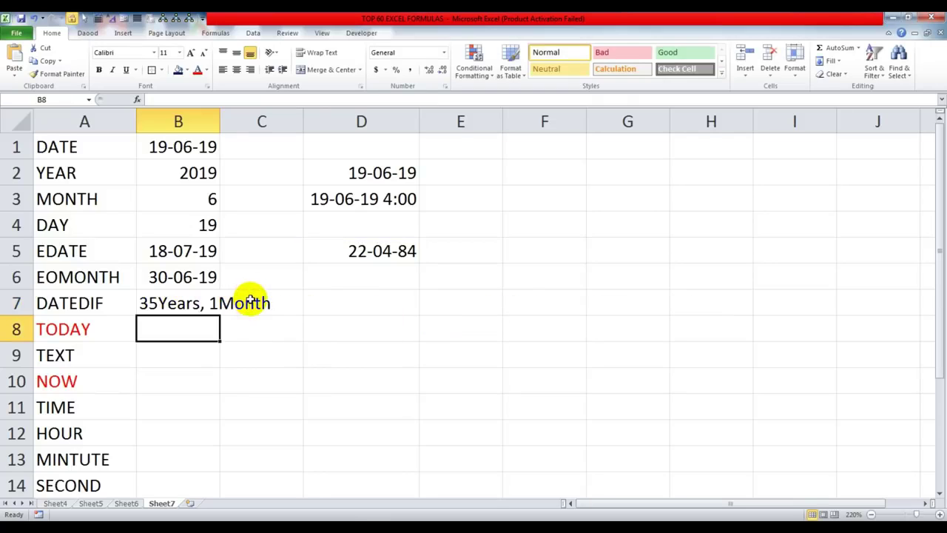
click(183, 303)
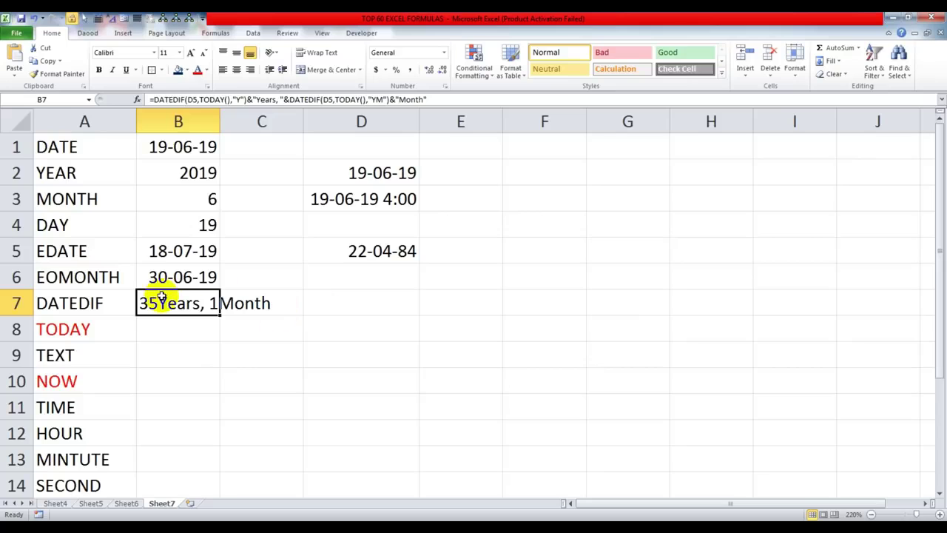
Color the text of the completed function names in A1:A7 red
drag(84, 148, 87, 302)
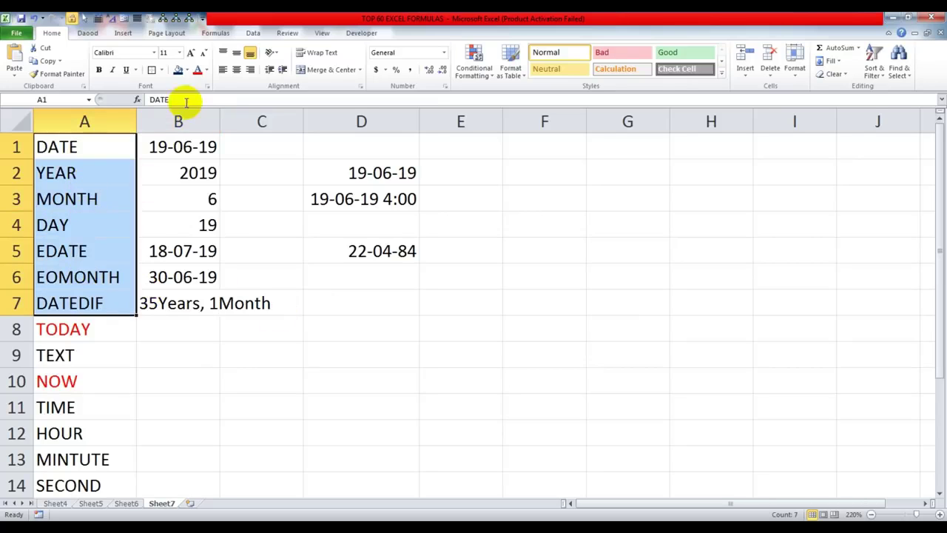
click(196, 69)
scroll(170, 330, down, 1)
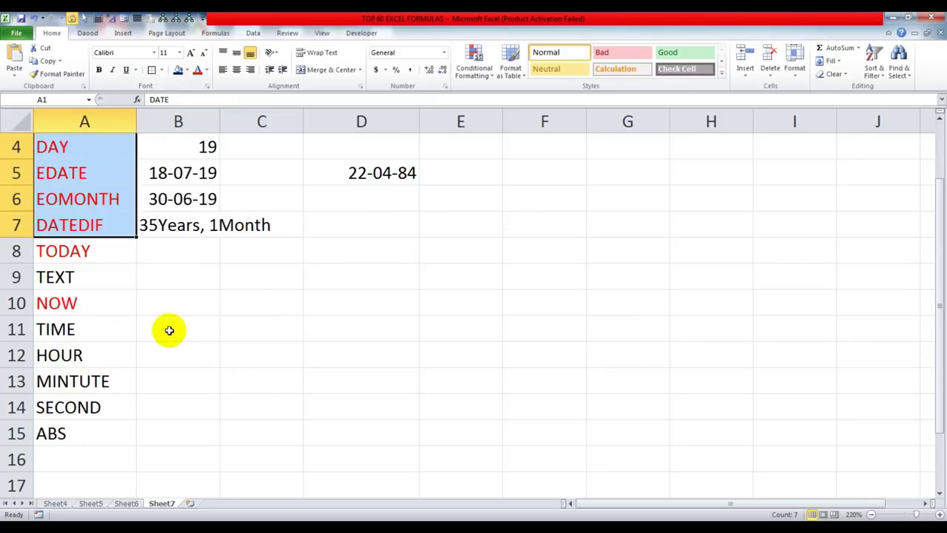
Examine the dates in D2 and D5 as possible values for the TEXT example
click(65, 276)
click(167, 275)
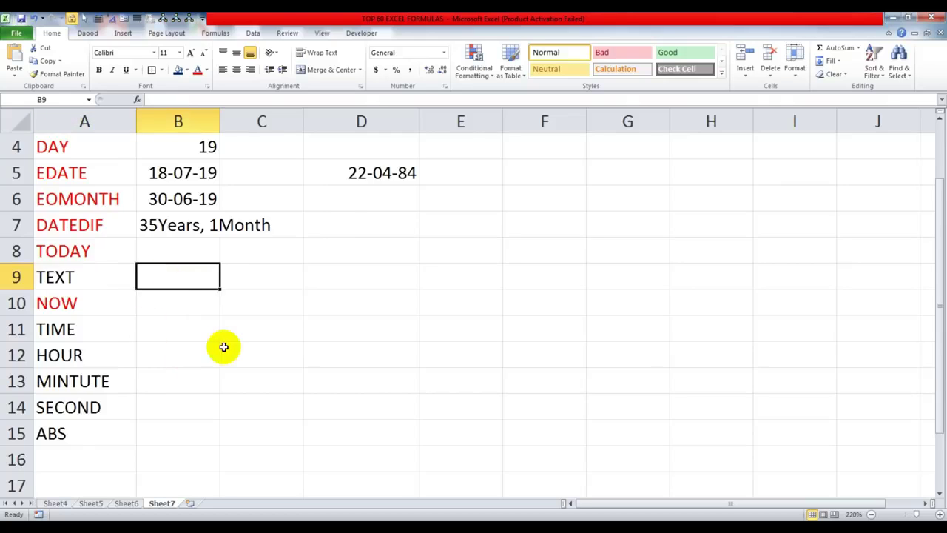
scroll(208, 351, up, 1)
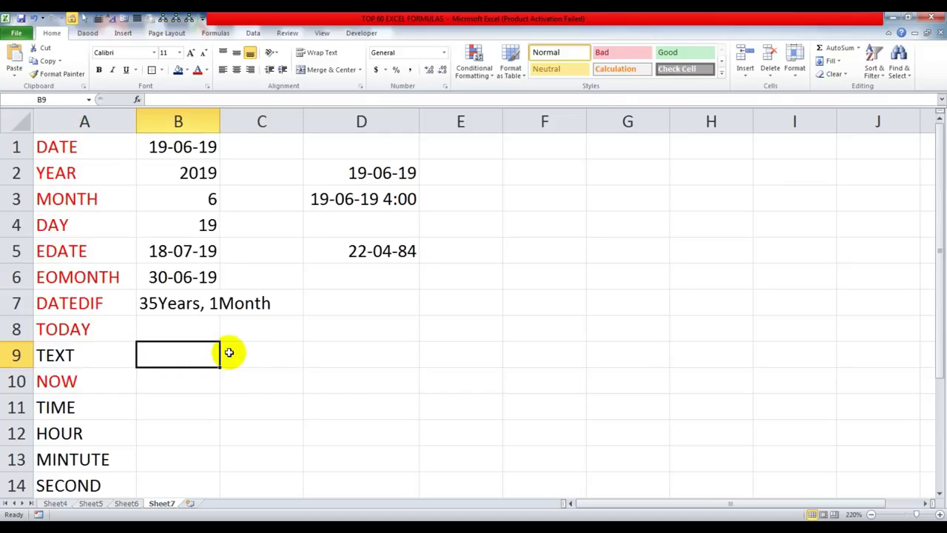
click(353, 172)
click(349, 248)
click(364, 173)
click(355, 251)
click(355, 171)
click(338, 253)
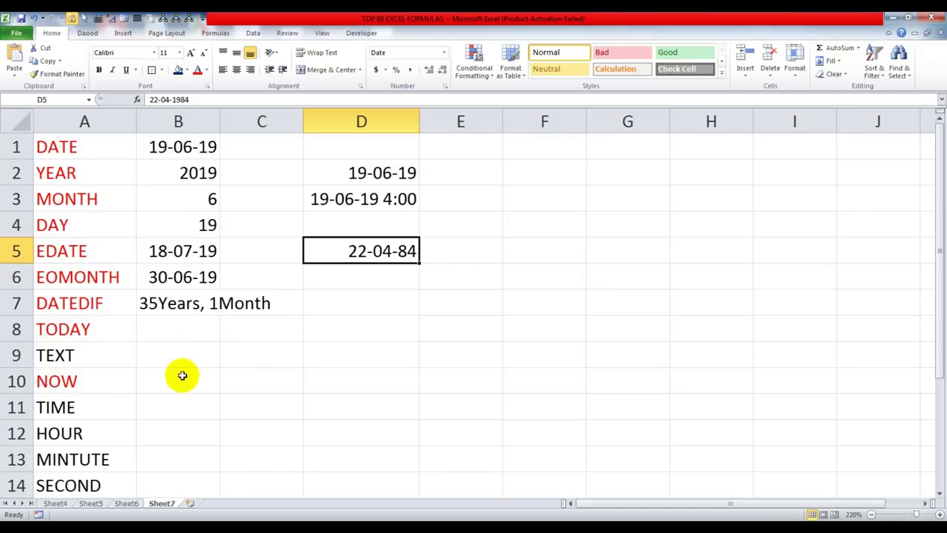
click(380, 171)
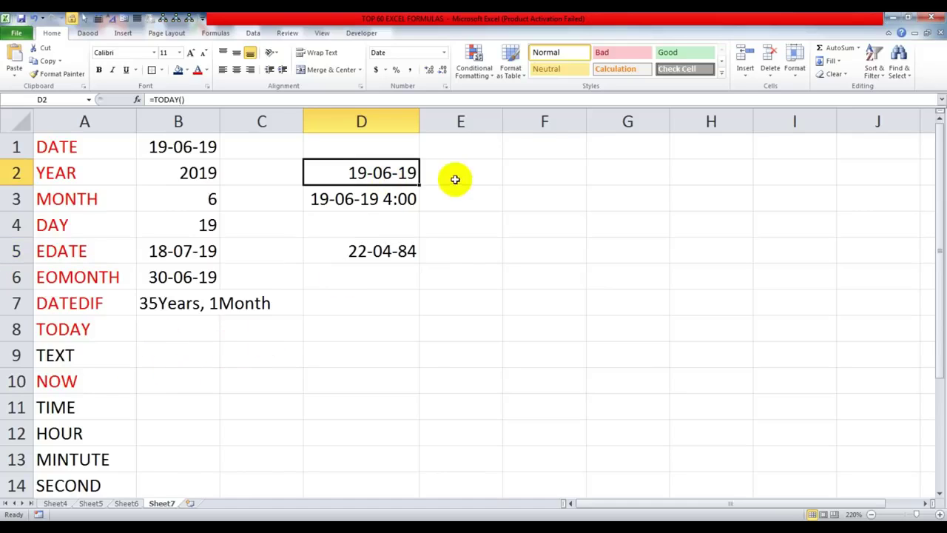
Enter the date 1-04-19 in cell E2, beside the TODAY date
click(468, 173)
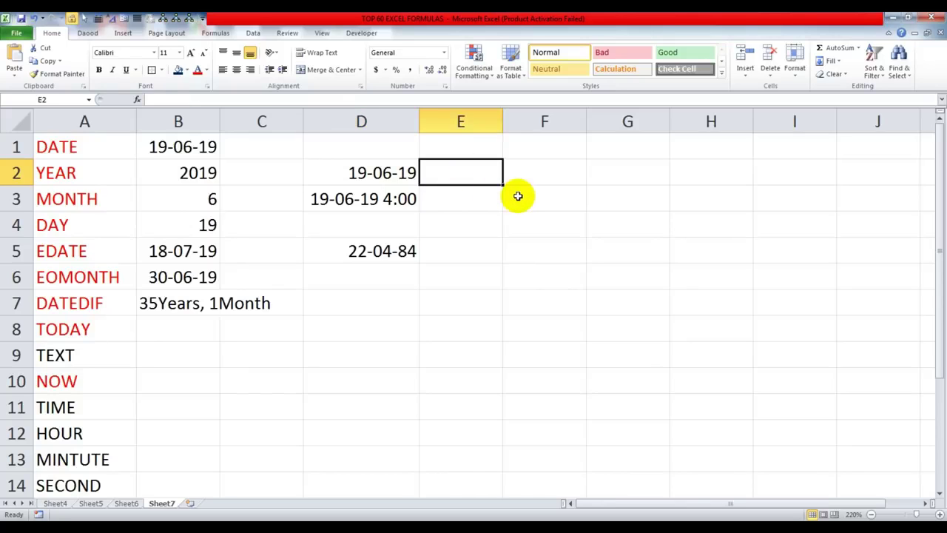
text(1)
text(-04-19)
key(Return)
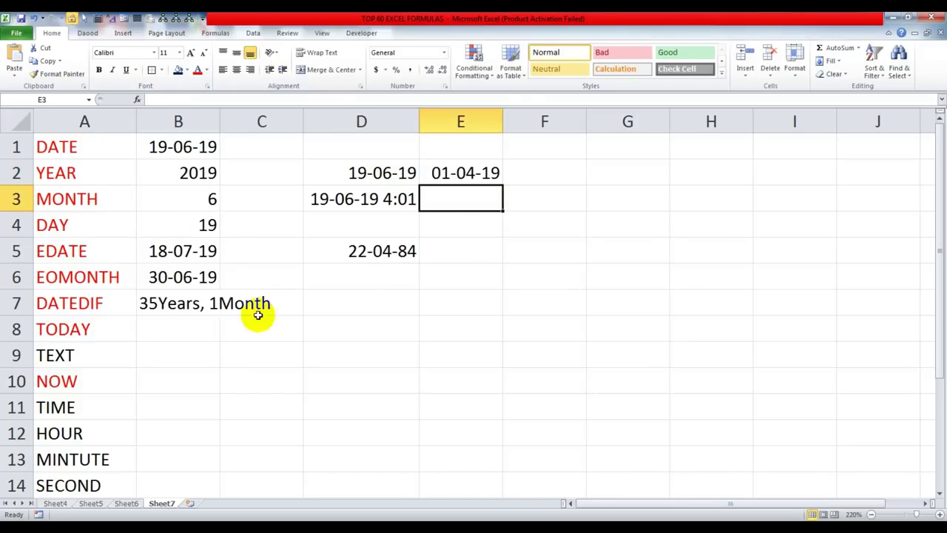
Enter =TEXT(D2-E2,"mm") in B9 to get the month difference between the two dates
click(177, 353)
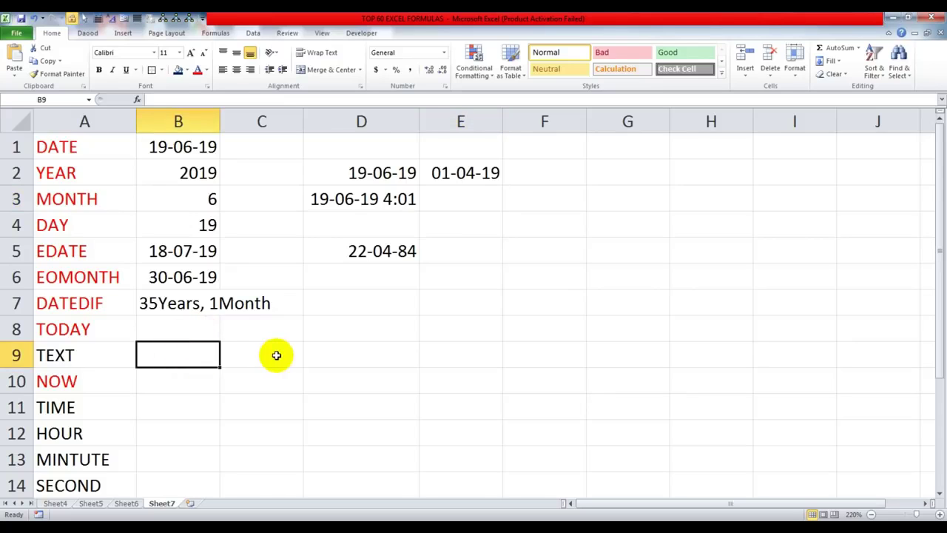
text(=text)
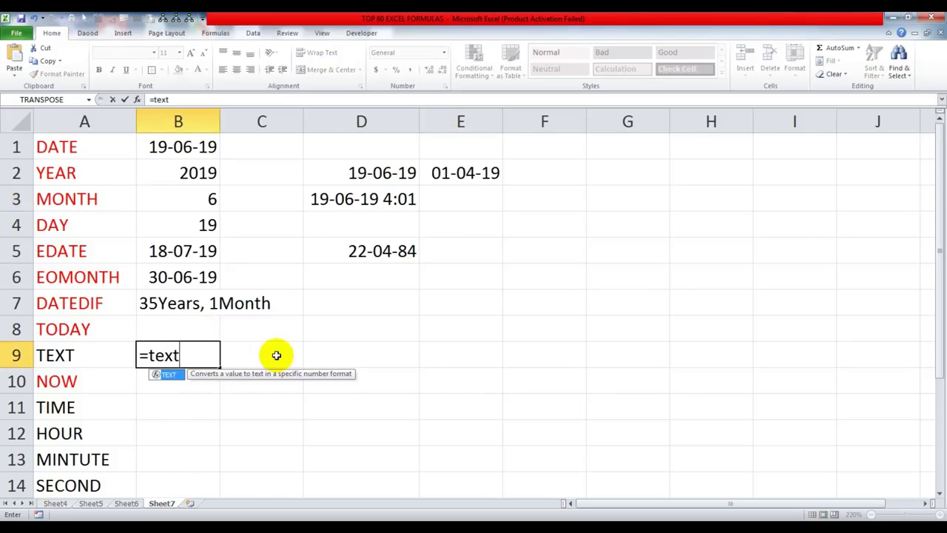
text(()
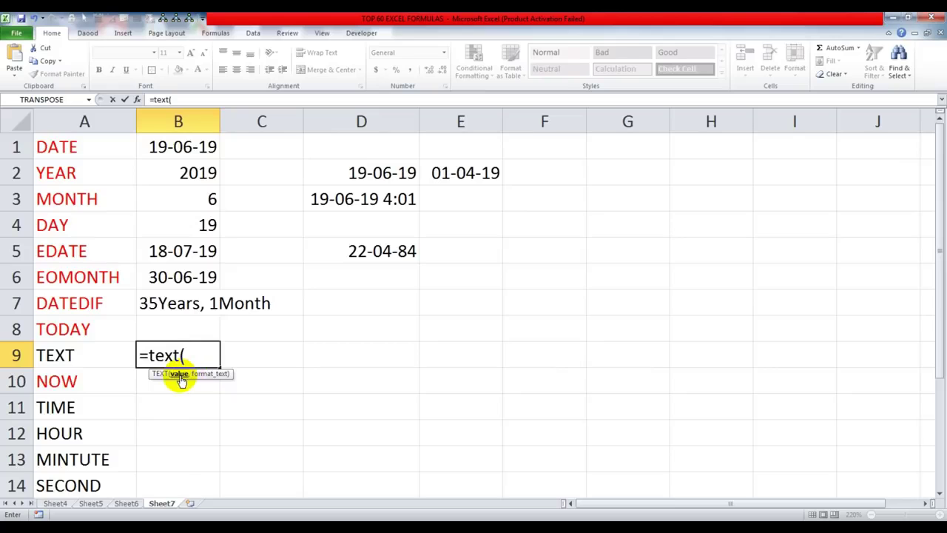
click(384, 171)
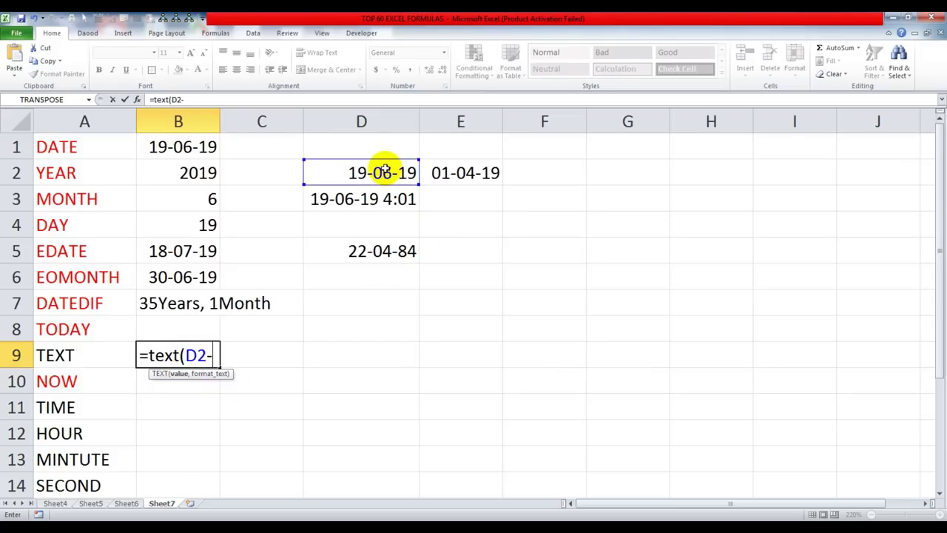
text(-)
click(458, 171)
text(,)
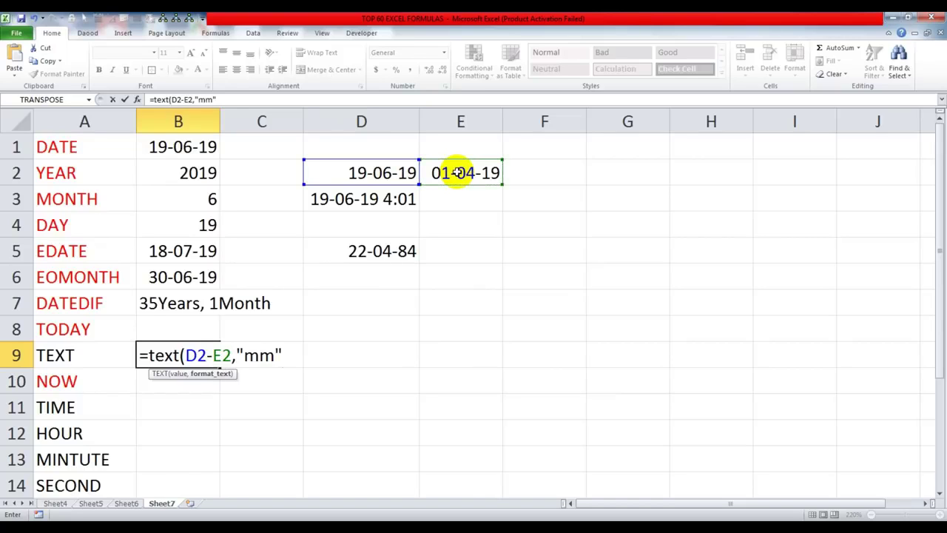
text("mm")
key(Return)
key(Up)
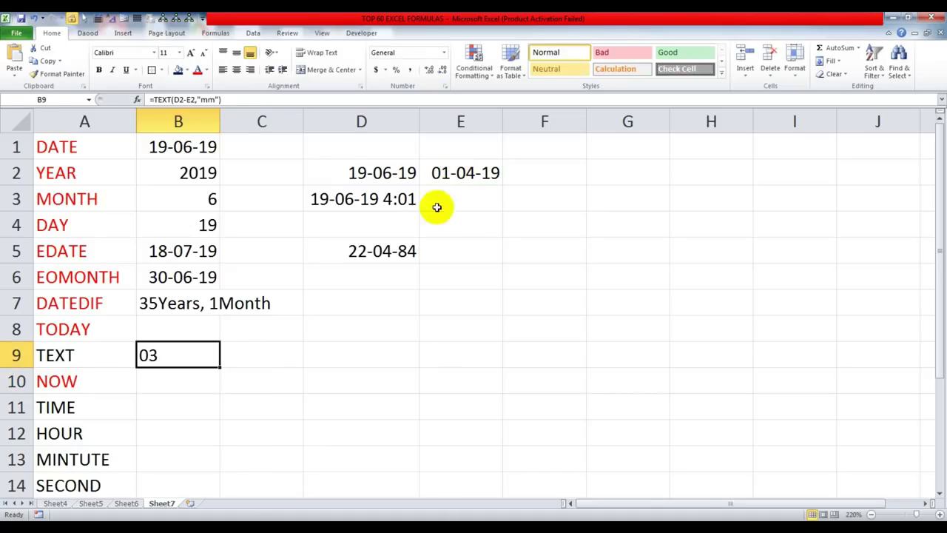
Change the format text in the B9 TEXT formula to "dd"
double_click(194, 351)
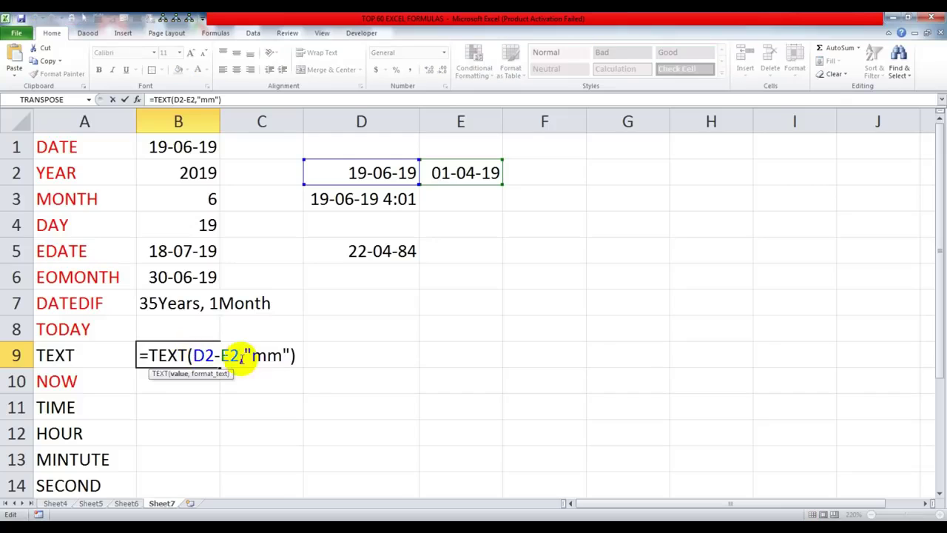
drag(251, 355, 285, 359)
text(dd)
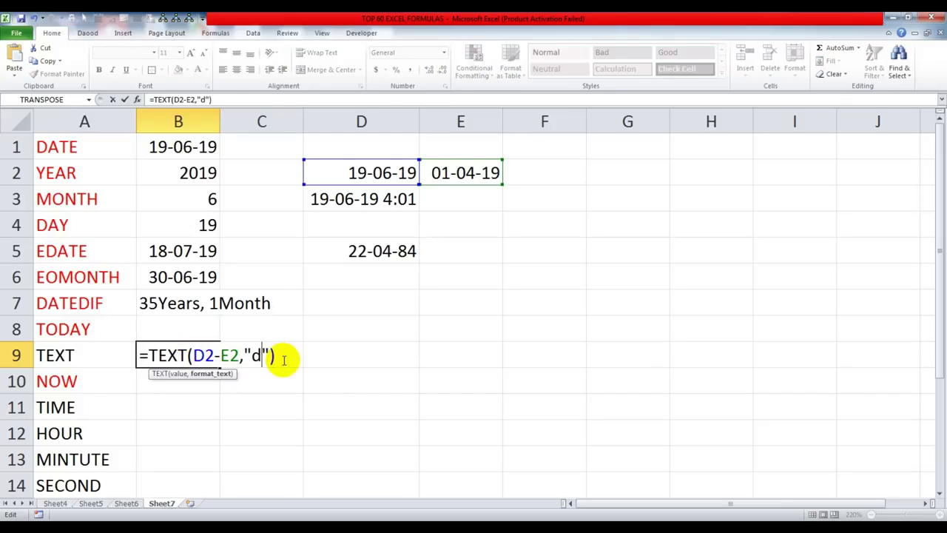
key(Return)
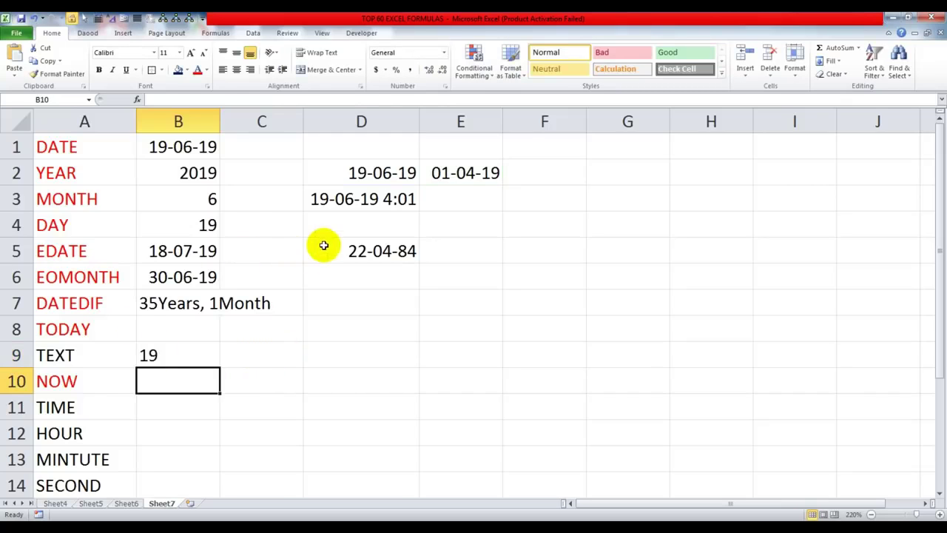
Set the format text in the B9 formula to "mm" and color the TEXT label in A9 red
double_click(195, 354)
drag(253, 355, 273, 355)
text(mm"))
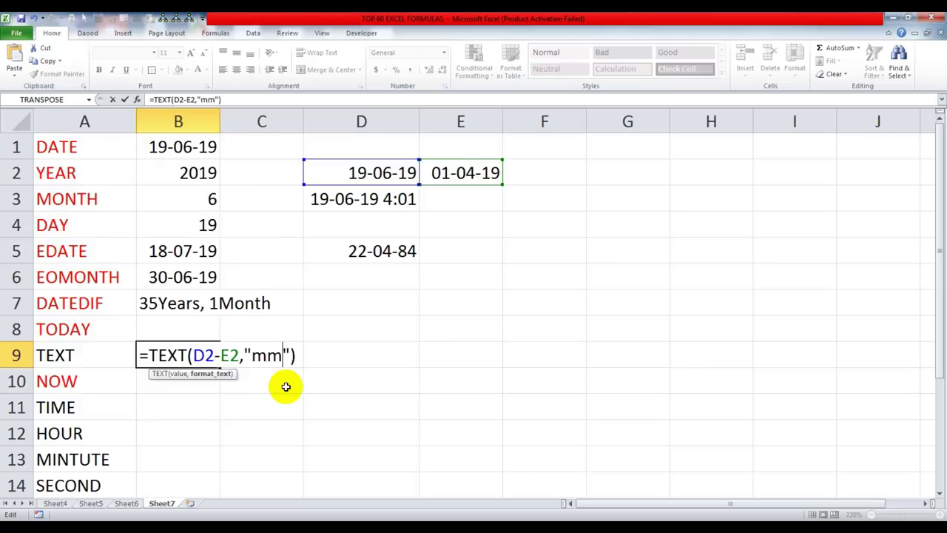
key(Return)
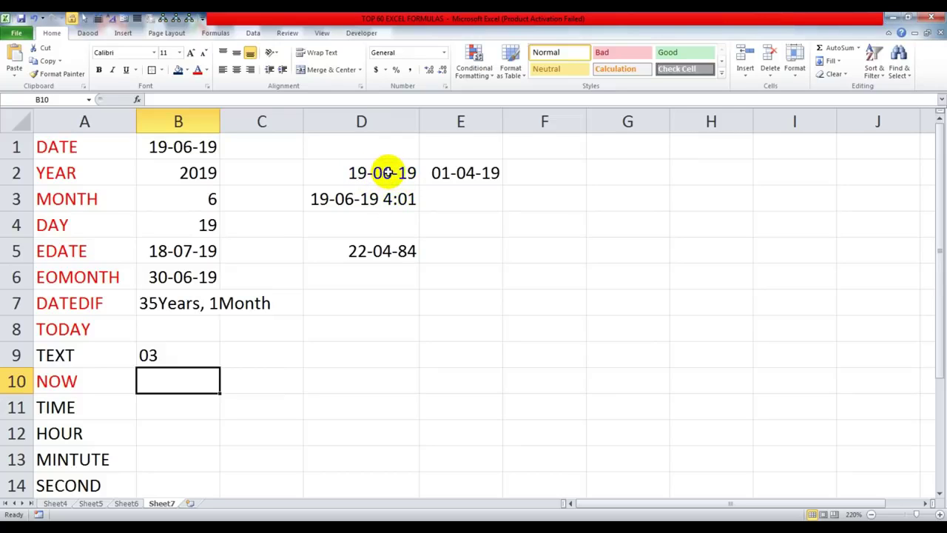
click(93, 352)
click(197, 70)
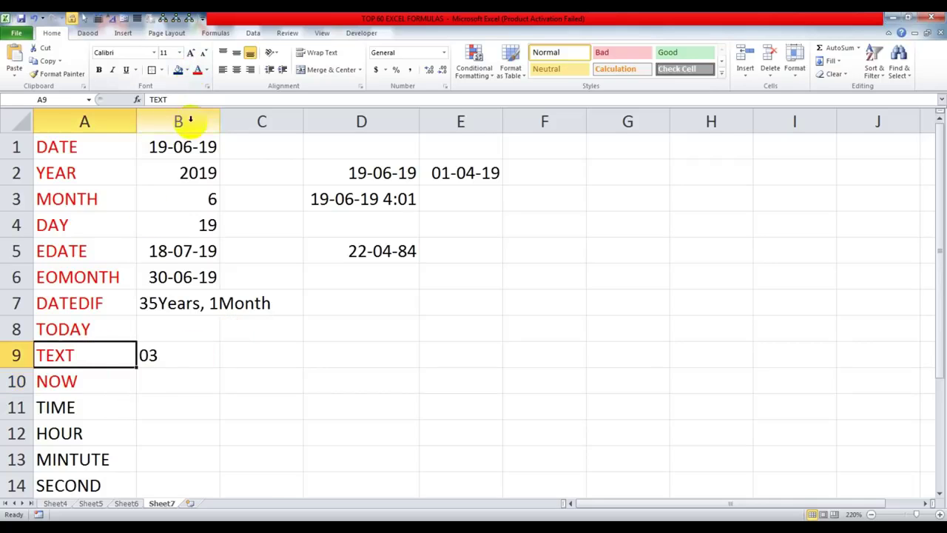
Look over the TIME, HOUR, MINTUTE and SECOND rows and the NOW formula in D3
scroll(196, 348, down, 2)
click(111, 251)
click(190, 255)
click(74, 274)
click(163, 277)
click(80, 302)
click(159, 309)
click(103, 322)
click(176, 321)
click(341, 250)
scroll(359, 267, up, 2)
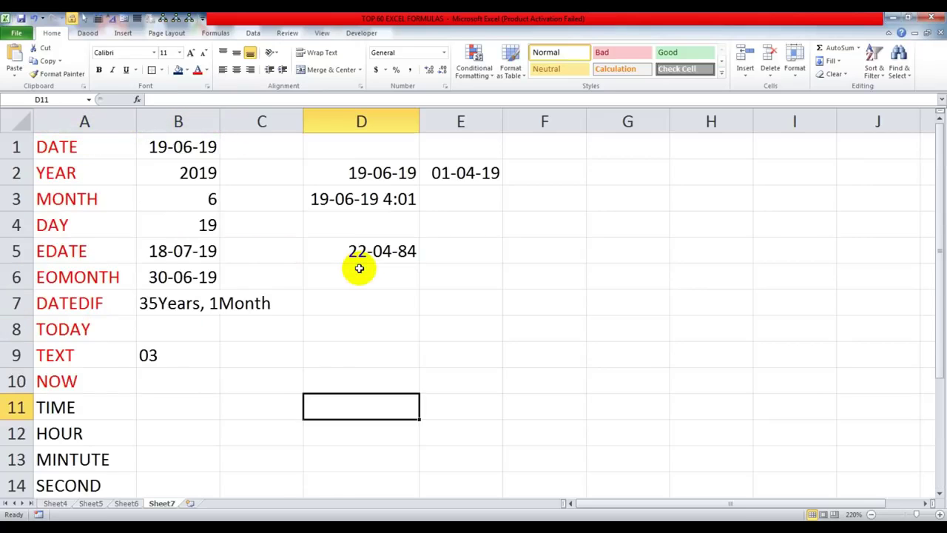
click(360, 200)
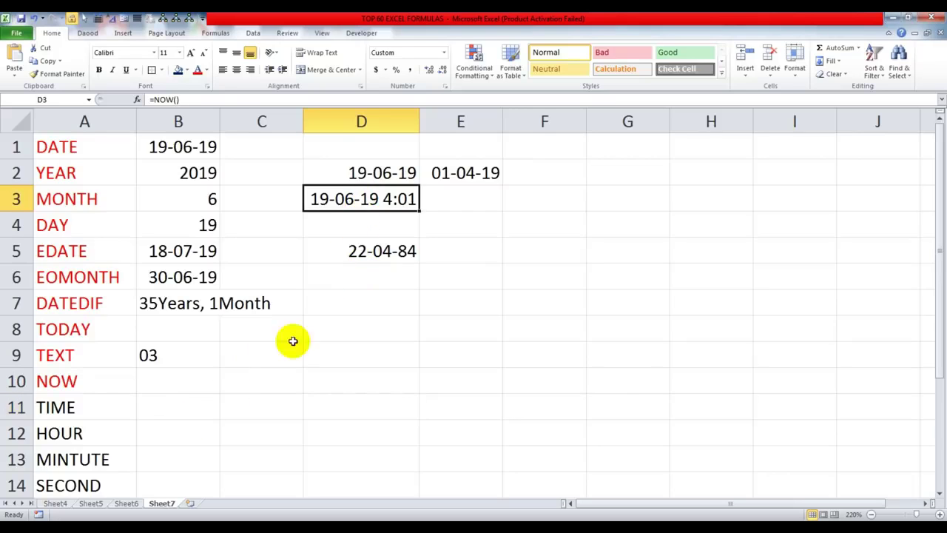
Enter =NOW() in D11 as the date and time source for the time functions
scroll(256, 389, down, 2)
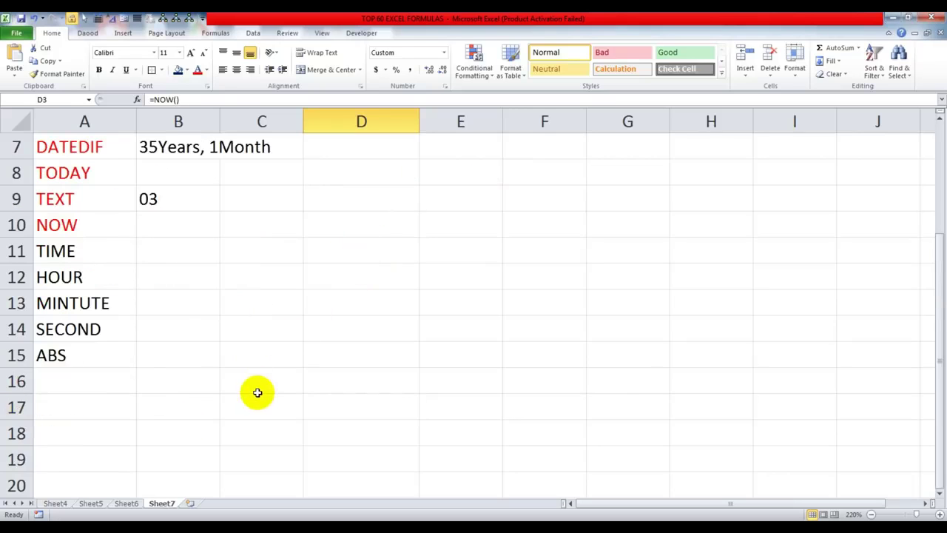
click(358, 257)
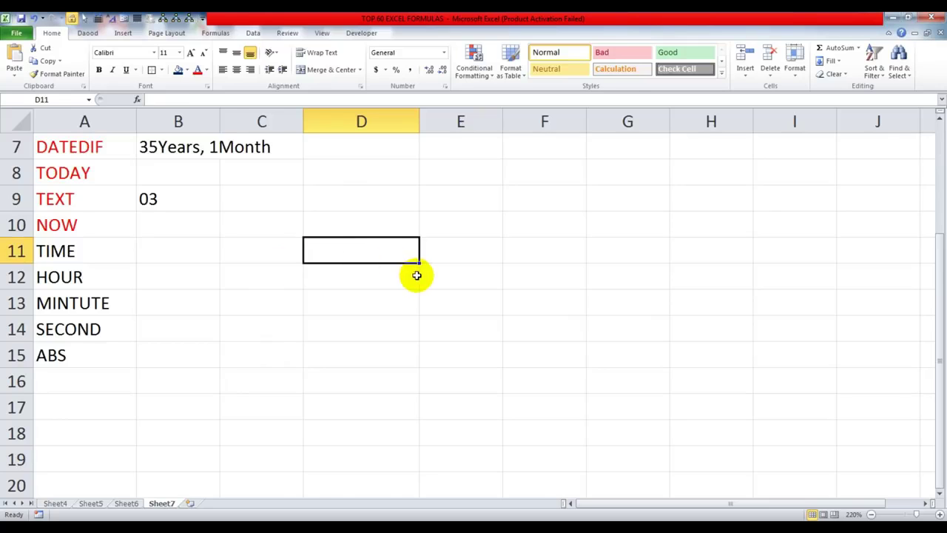
text(=now())
key(Return)
Enter an HOUR formula in B12 that refers to D11
click(160, 270)
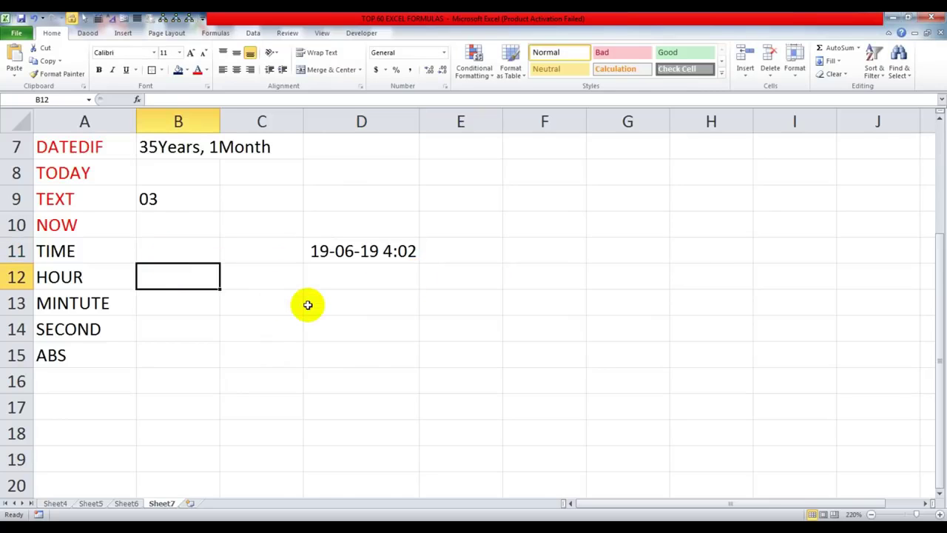
text(=hour()
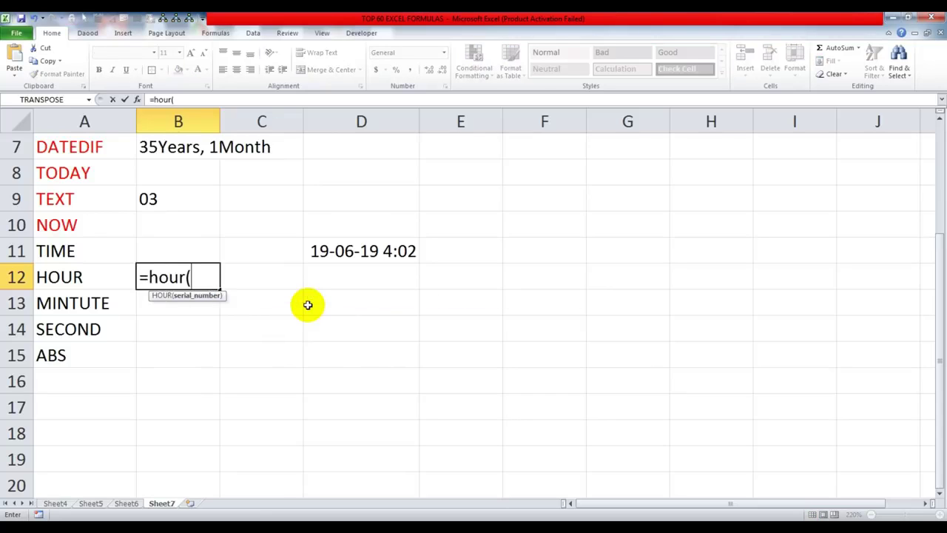
click(333, 250)
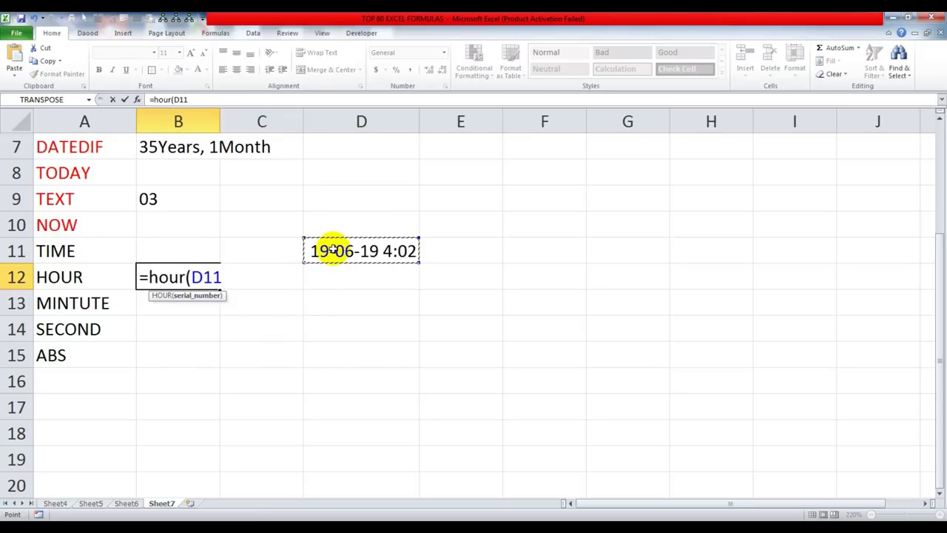
key(Return)
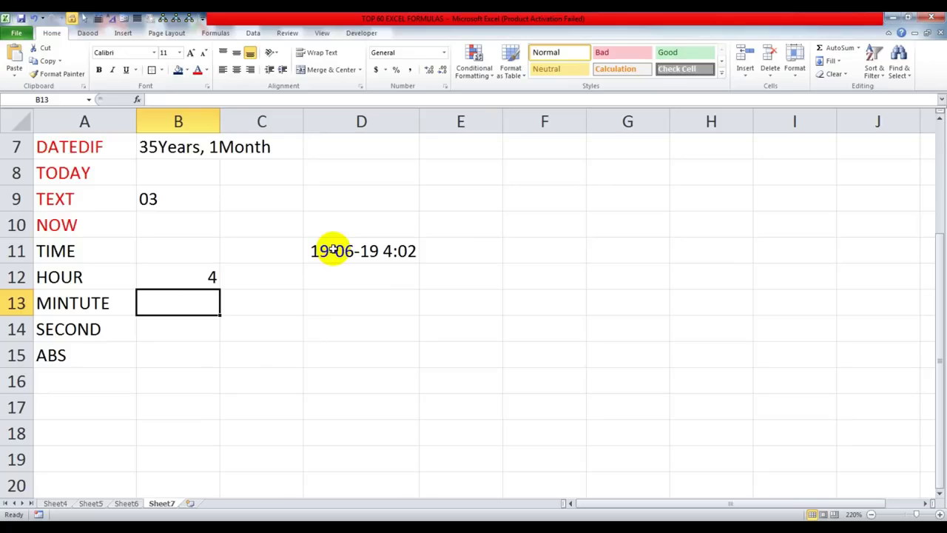
Try to extract the minutes of D11 in B13 with the formula =mintute(D11)
text(=)
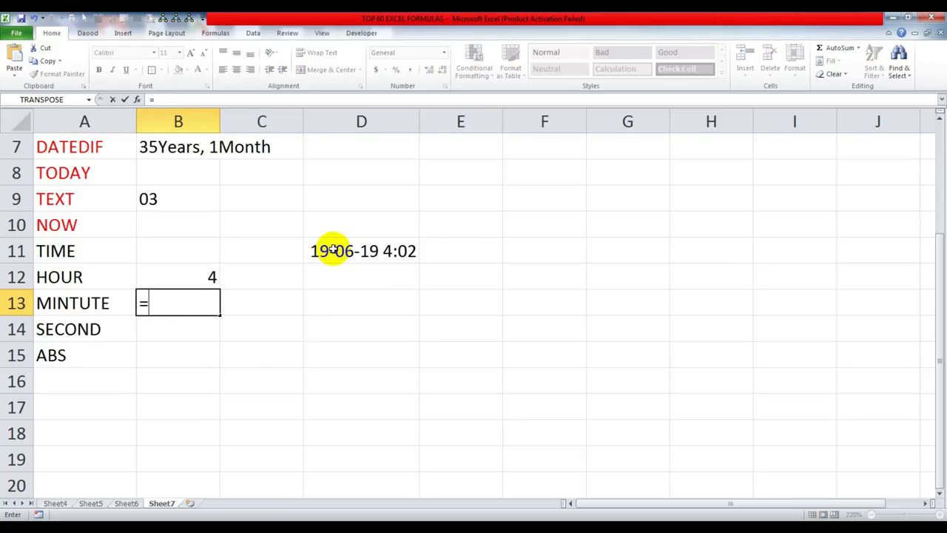
text(mintut)
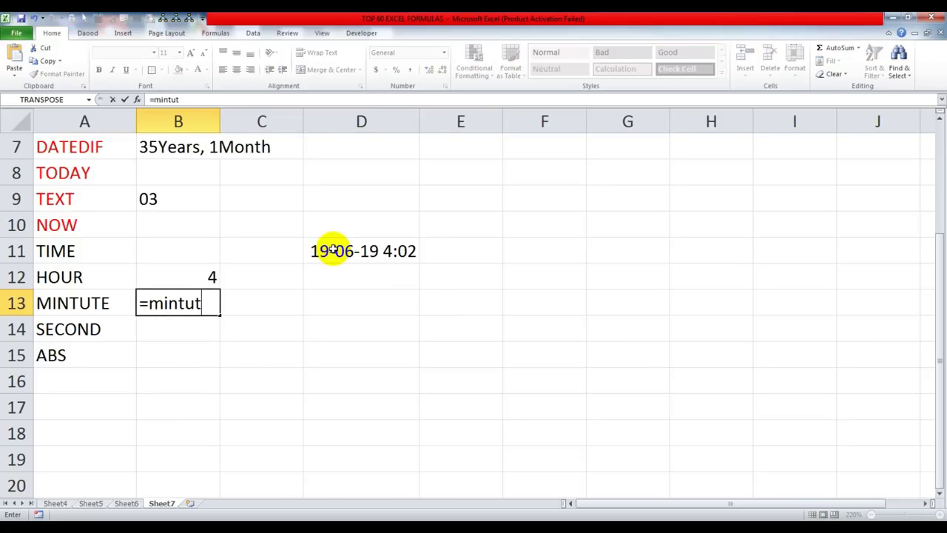
text(e()
click(335, 251)
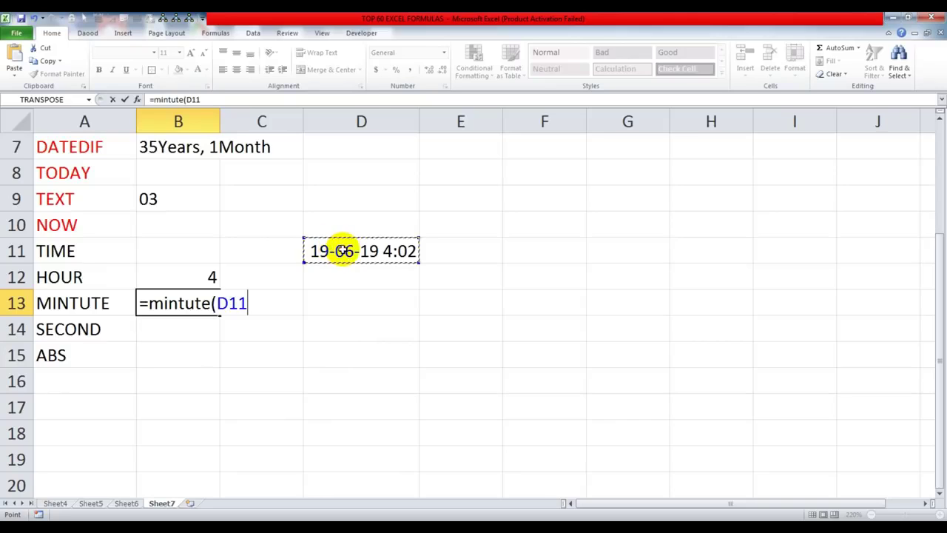
text())
key(Return)
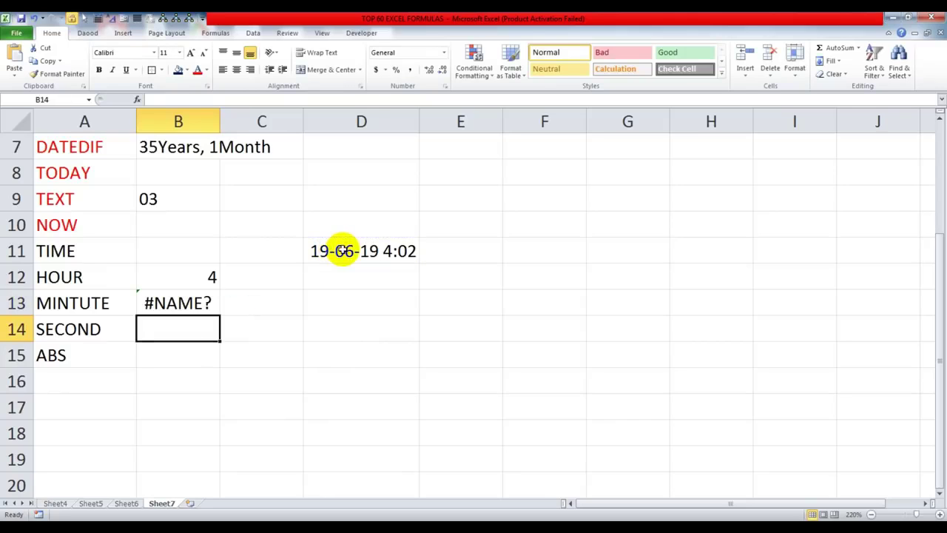
Correct the misspelled function name in B13 so the formula reads =MINUTE(D11)
double_click(210, 302)
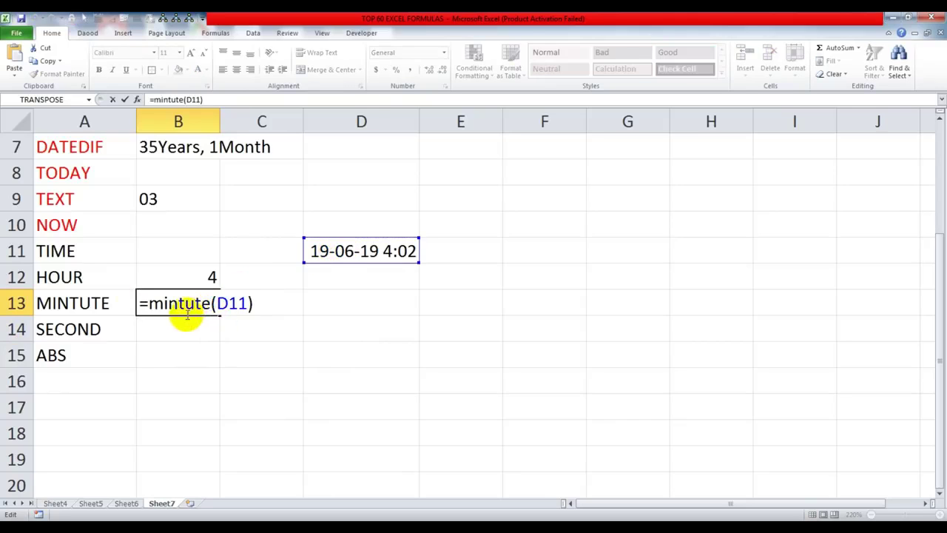
key(BackSpace)
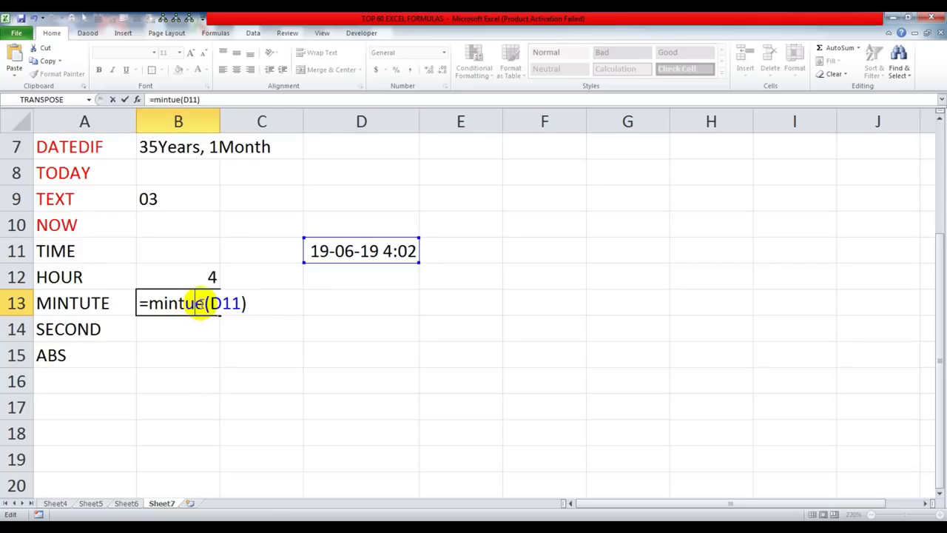
key(Return)
click(202, 302)
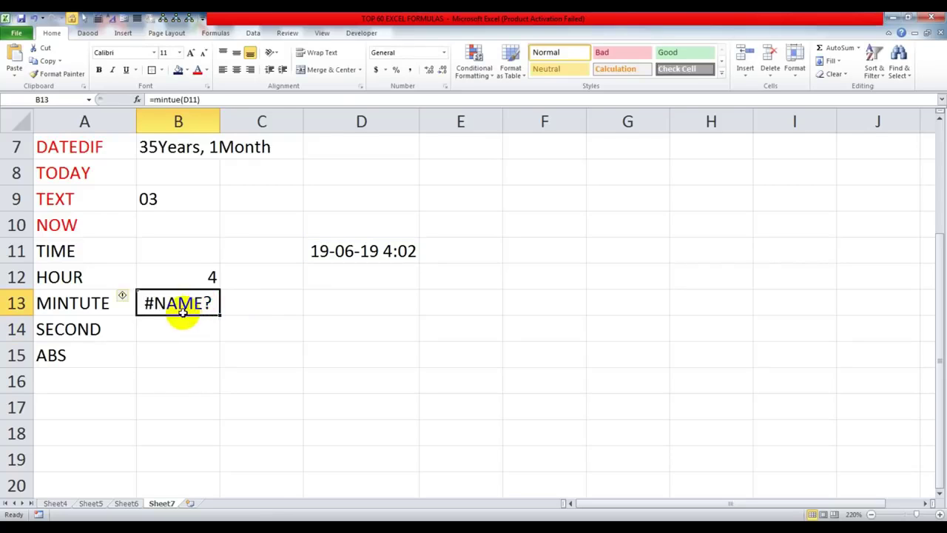
double_click(188, 302)
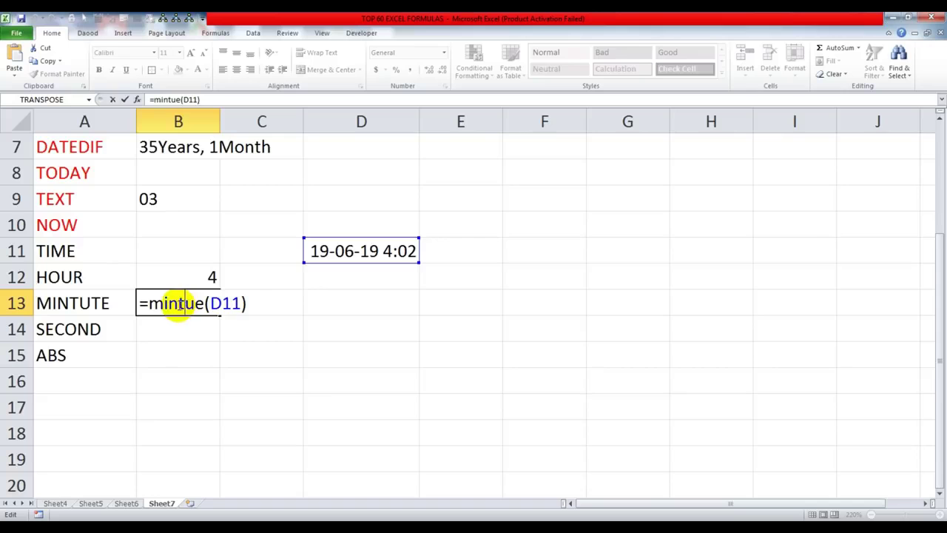
key(BackSpace)
text(e)
key(Return)
click(183, 303)
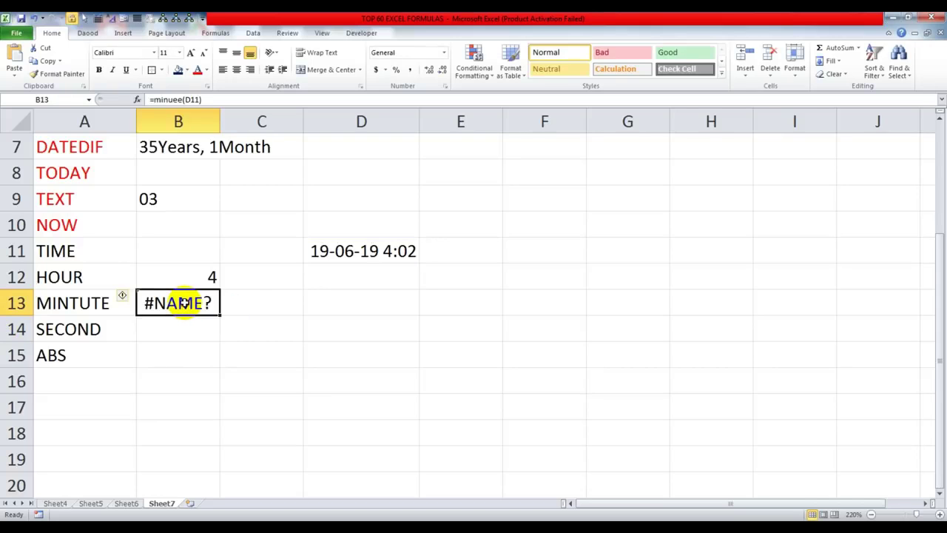
double_click(191, 304)
text(t)
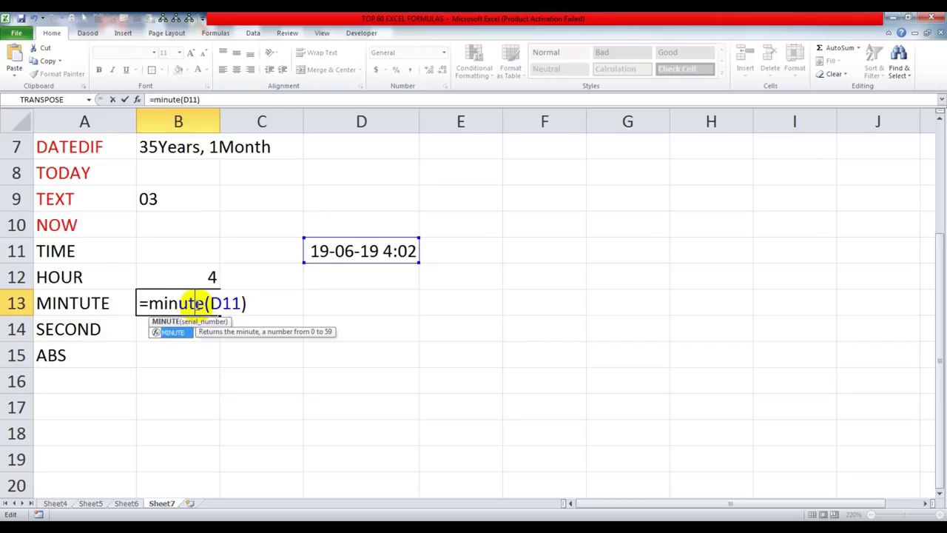
key(Return)
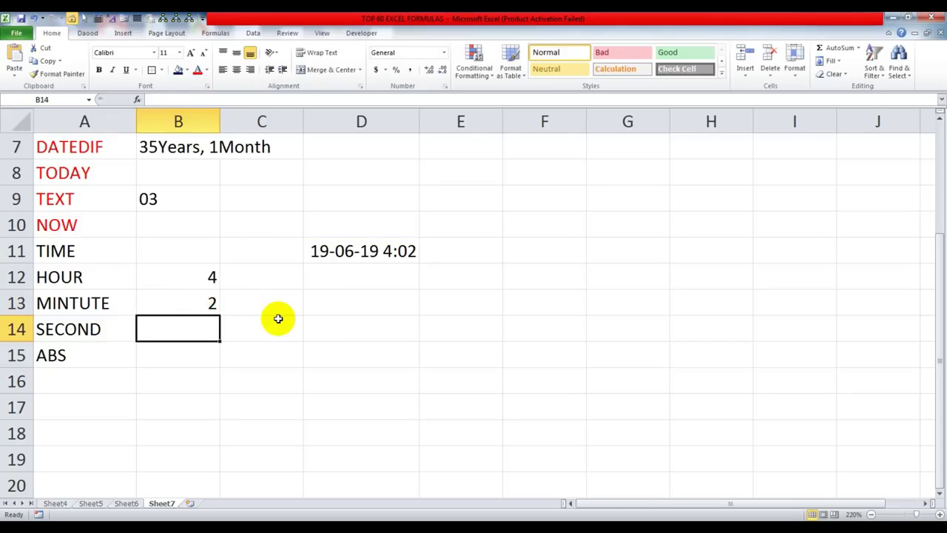
Enter a SECOND formula in B14 that refers to D11
text(=secon)
key(Tab)
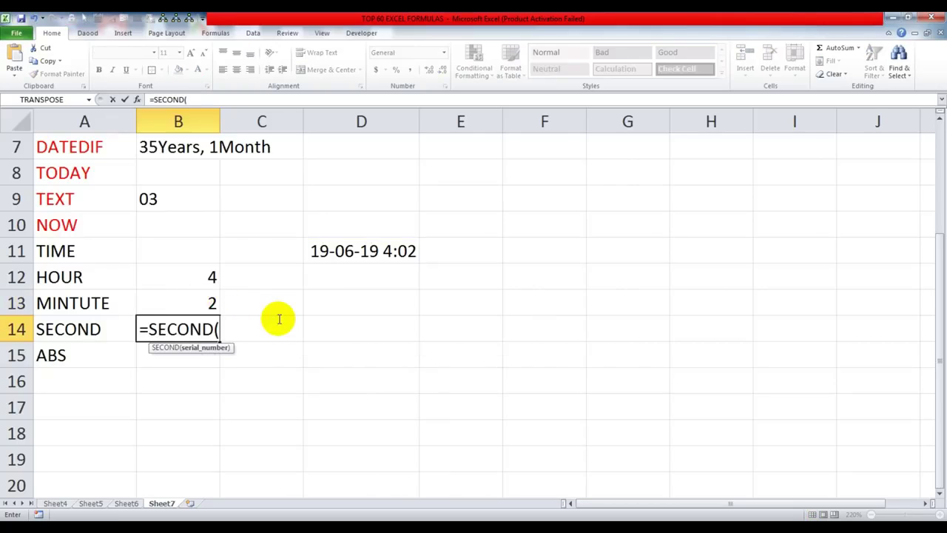
click(323, 251)
key(Return)
Enter a TIME formula in B11 that combines the hour in B12, the minute in B13 and the second in B14
key(Up)
key(Up)
key(Up)
key(Up)
text(=)
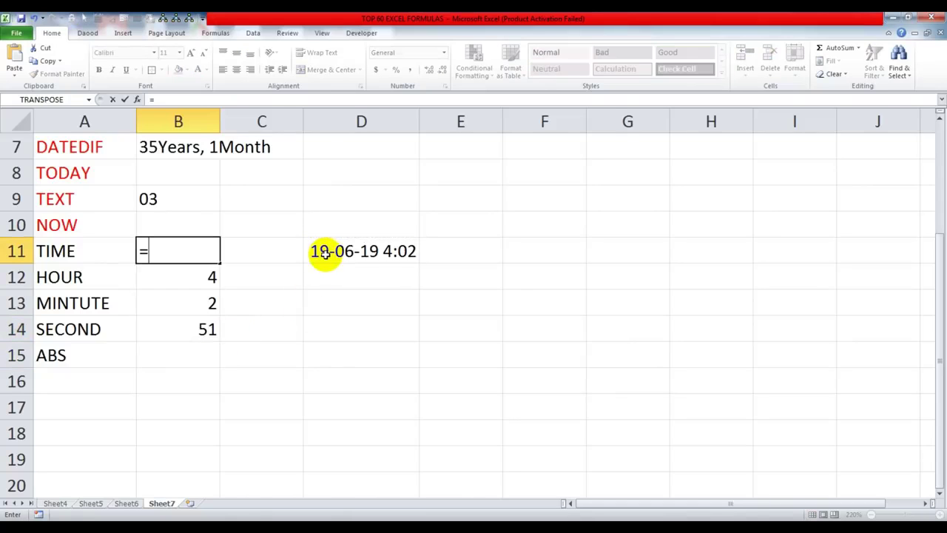
text(time()
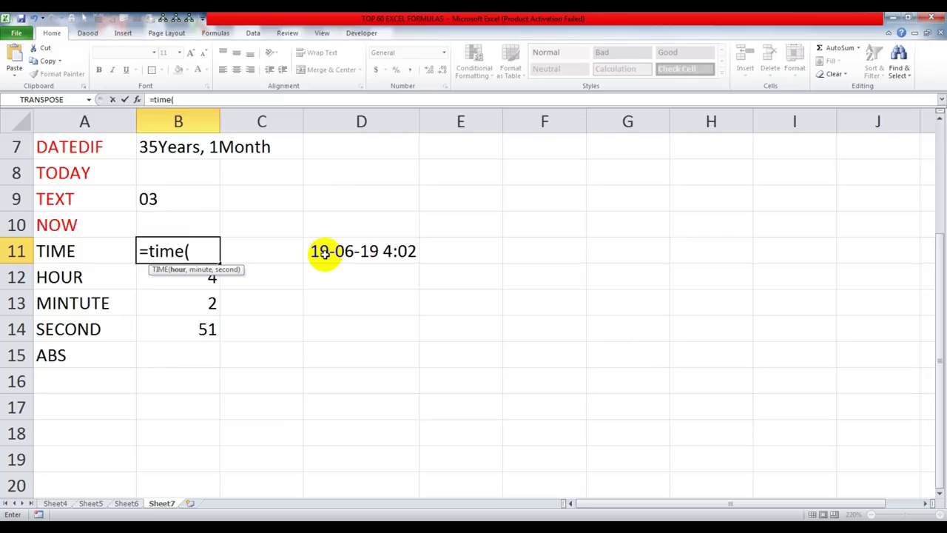
click(152, 271)
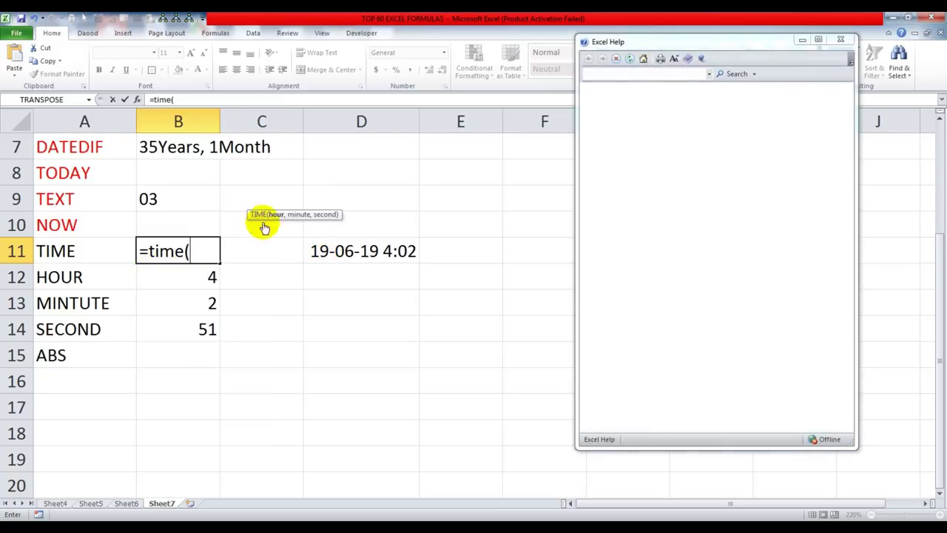
click(840, 40)
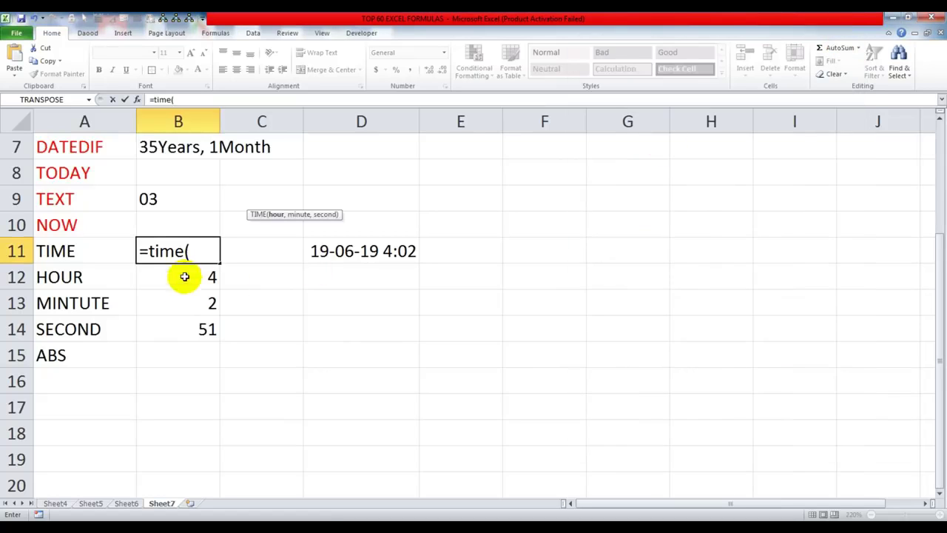
click(211, 277)
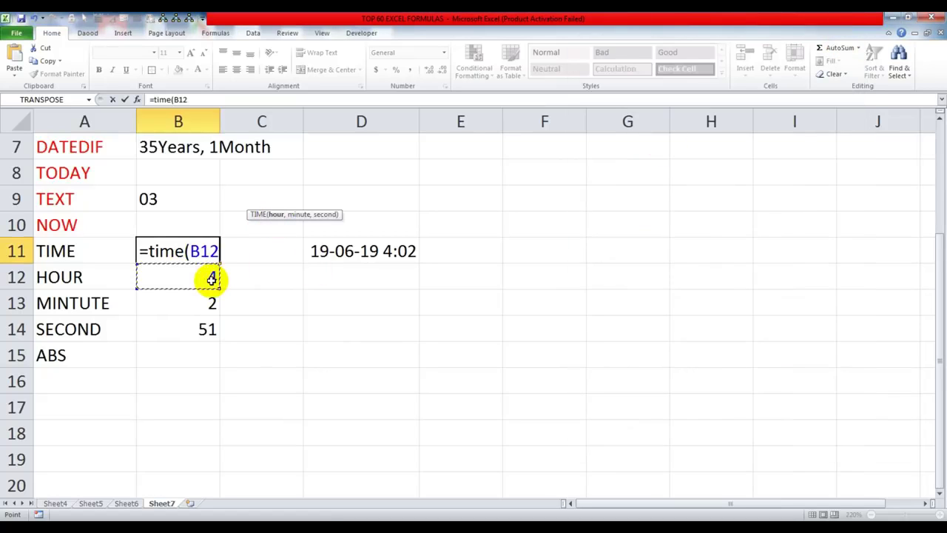
text(,)
click(201, 302)
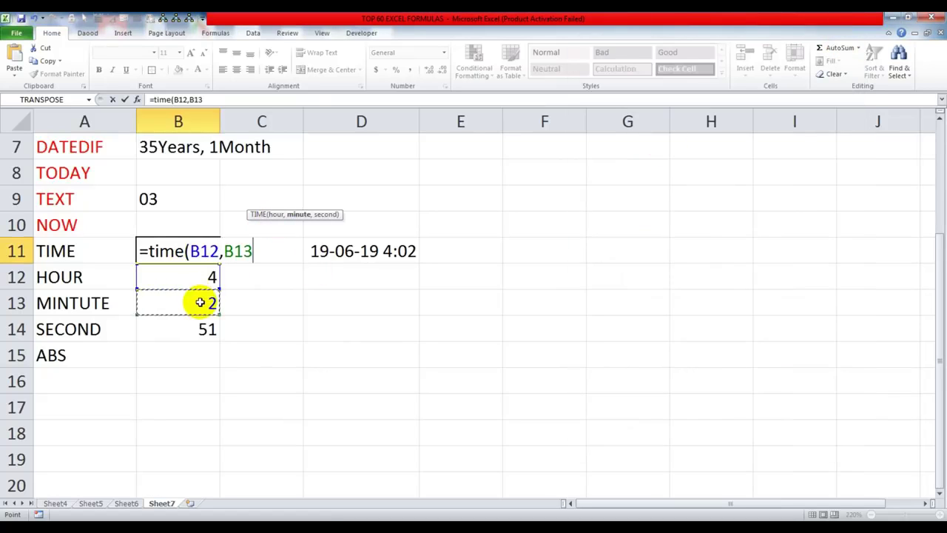
text(,)
click(196, 332)
key(Return)
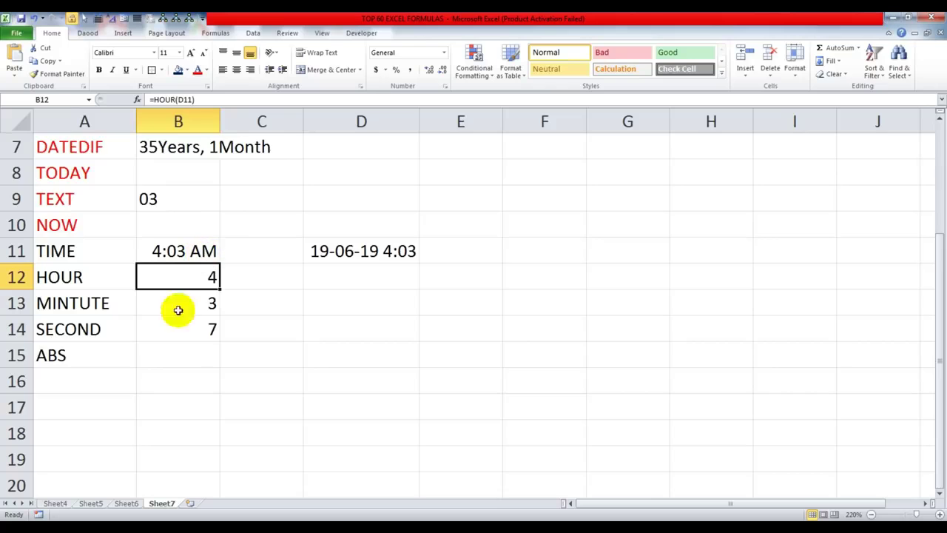
Enter the sample negative numbers -50 in F12 and -100 in F13 for the ABS example
click(163, 363)
drag(91, 355, 199, 354)
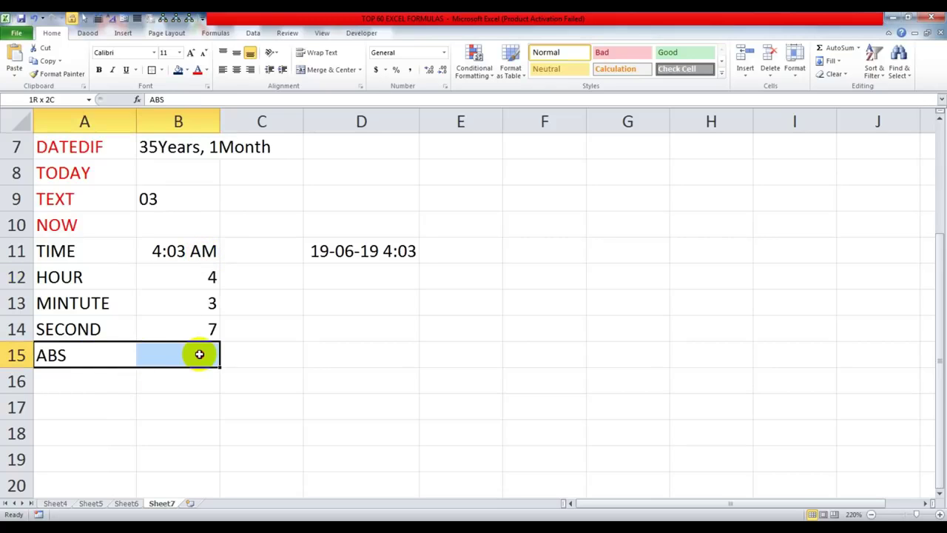
click(199, 355)
click(282, 353)
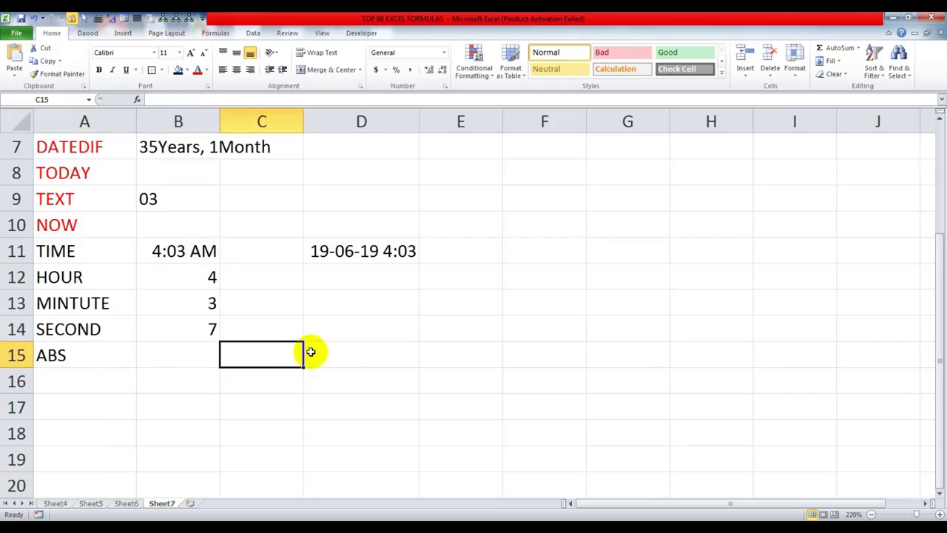
click(530, 277)
text(-50)
key(Return)
text(-100)
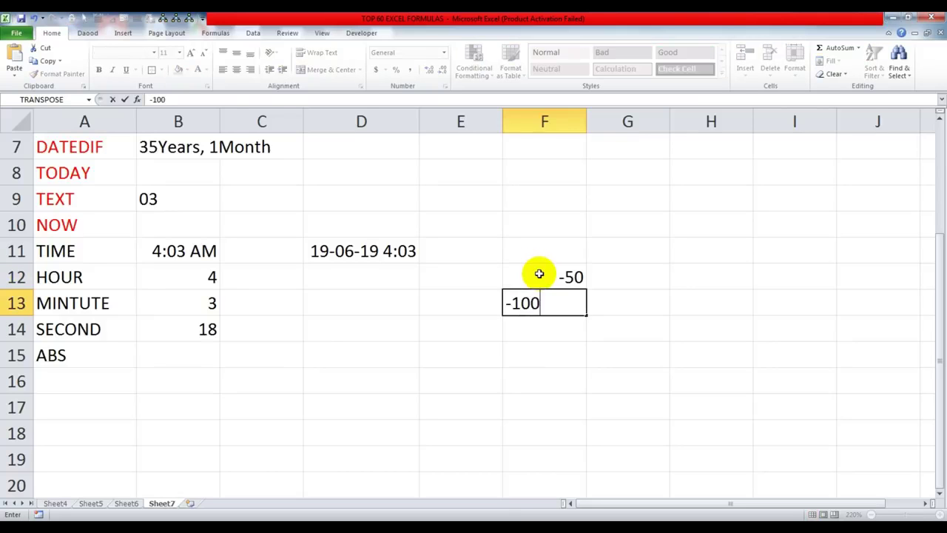
key(Return)
Add the two negative numbers in F14 with the formula =SUM(F12:F13)
text(=)
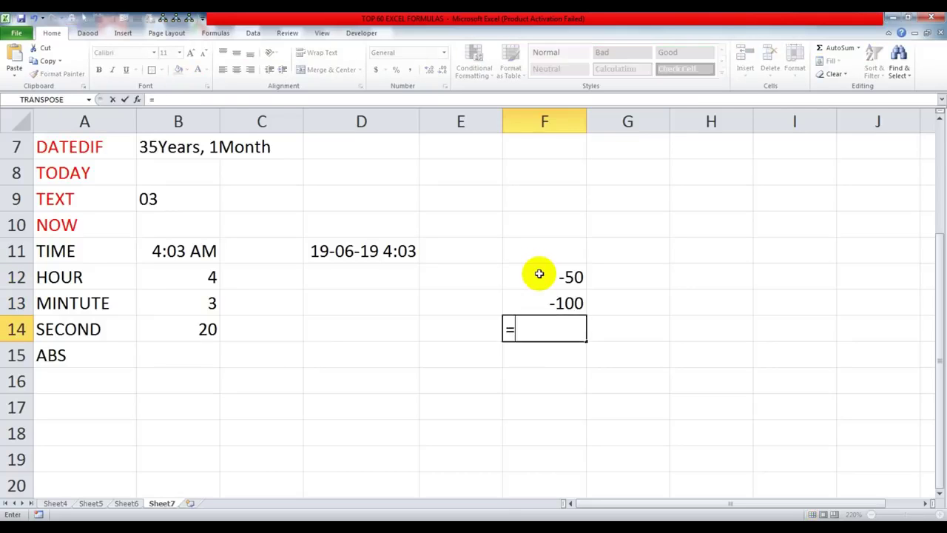
text(sum()
click(538, 274)
text(:f13)
key(Return)
key(Up)
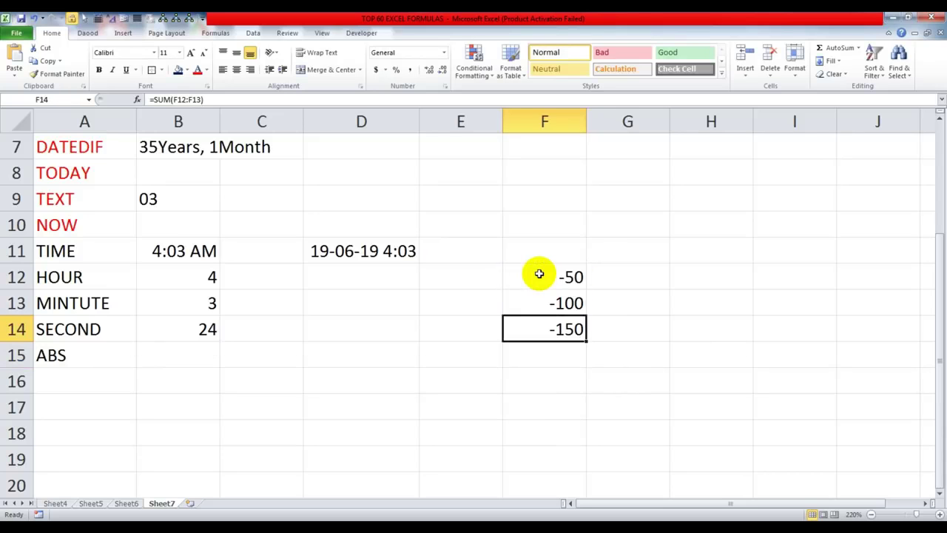
Enter the positive number 100 in F11 above the two negative numbers
click(547, 253)
text(00)
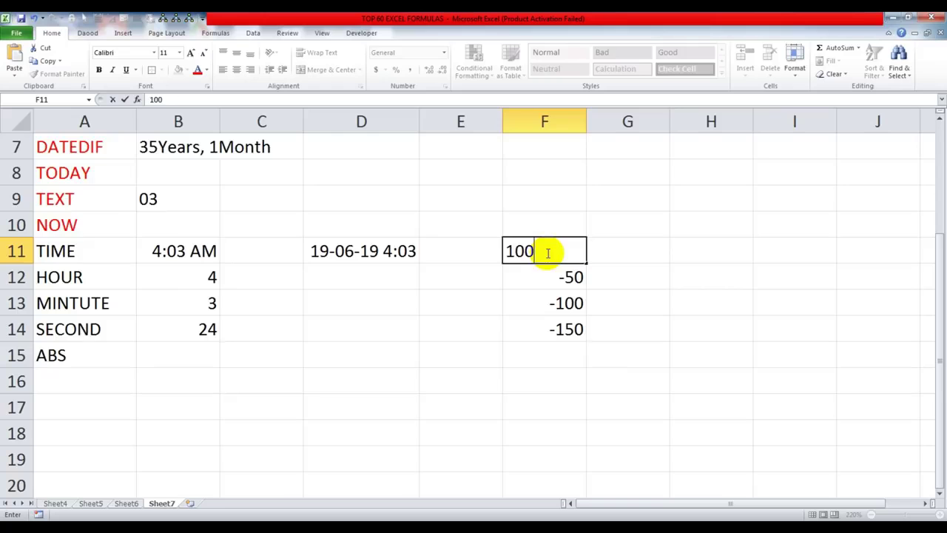
key(Return)
Try to edit the SUM range in F14 so that it starts at F11
click(533, 333)
double_click(533, 332)
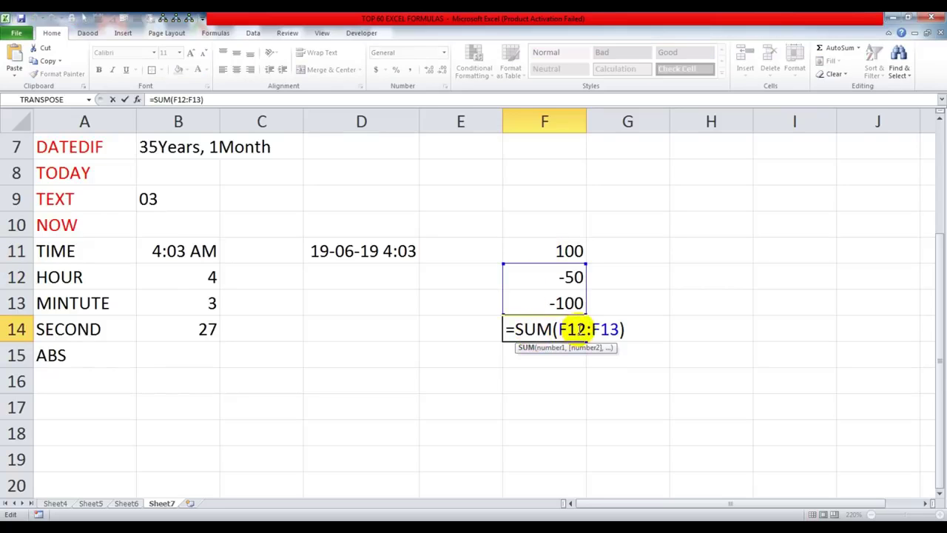
text(1)
key(Return)
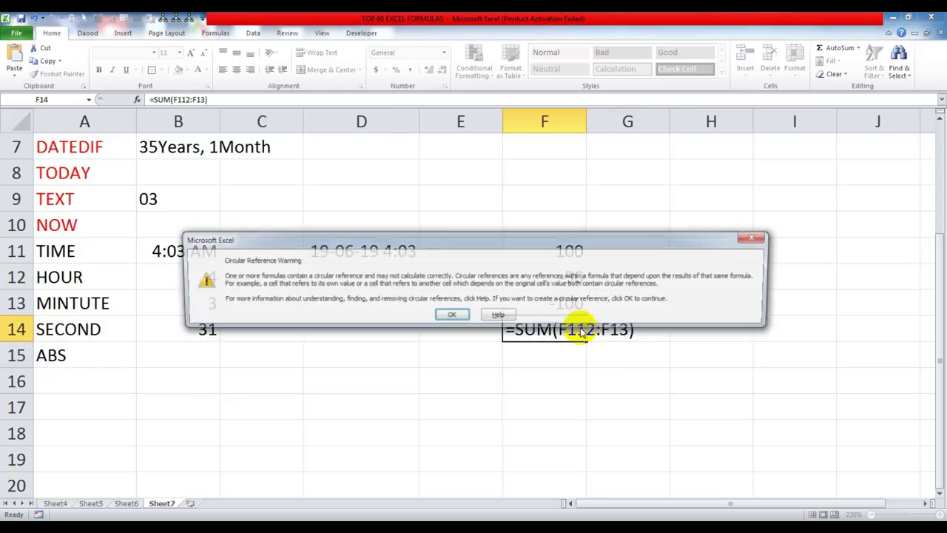
key(Return)
double_click(577, 329)
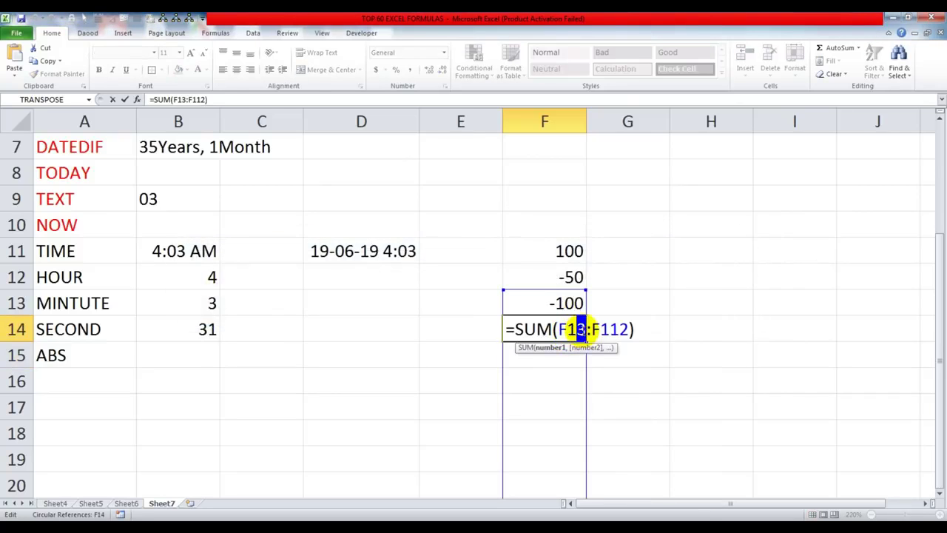
text(1)
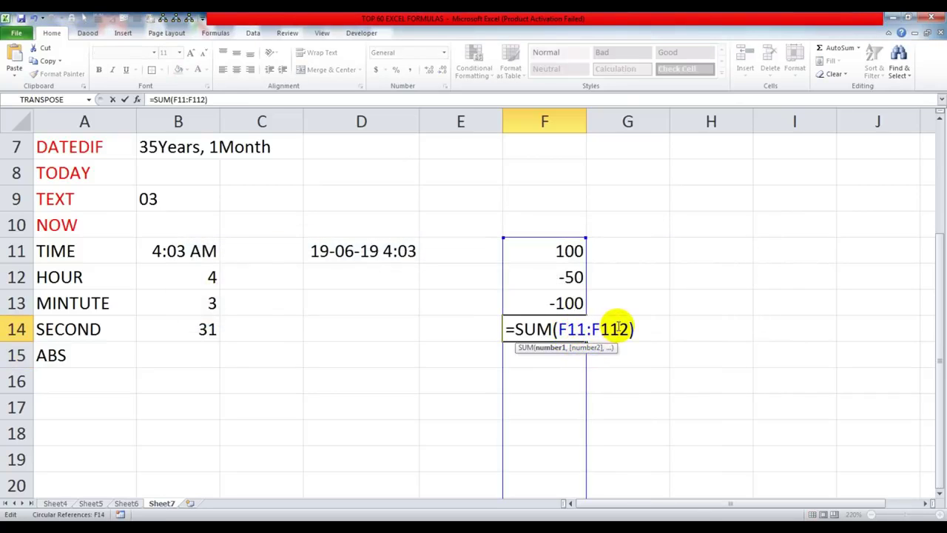
key(Escape)
Replace the formula in F14 with an AutoSum of F11:F13 and compare the total with the numbers above it
key(Delete)
key(alt+equal)
key(Return)
click(573, 329)
drag(562, 249, 563, 299)
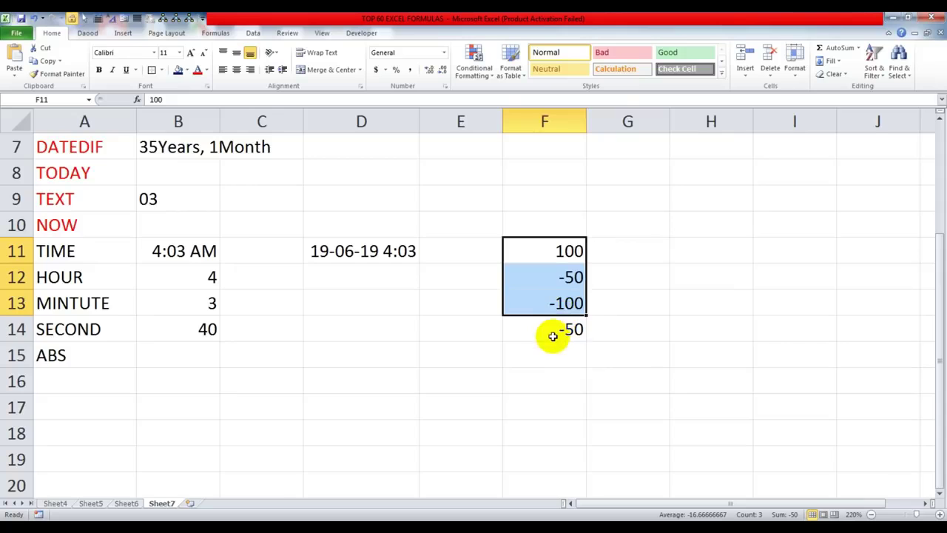
click(554, 331)
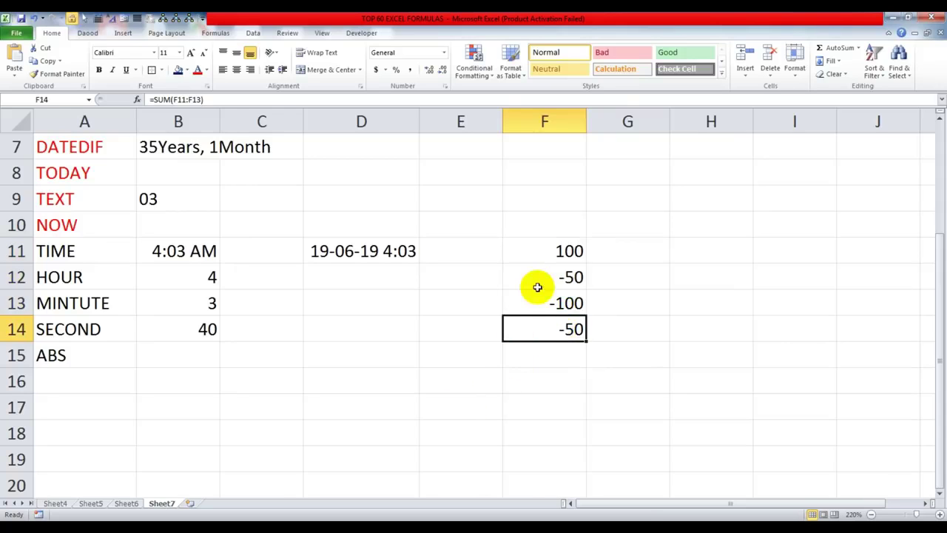
click(561, 250)
drag(560, 274, 556, 299)
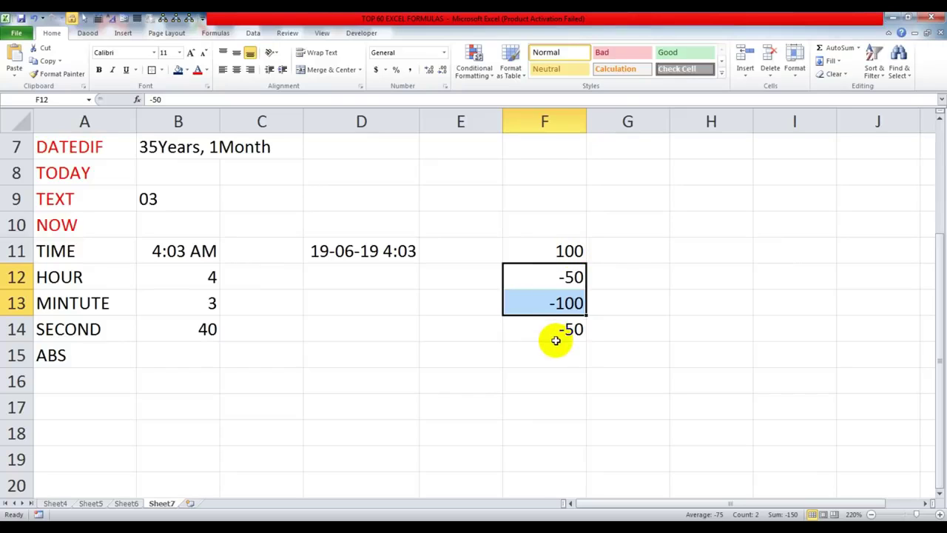
Enter an ABS formula in G11 that refers to F11 and fill it down to G13
click(626, 255)
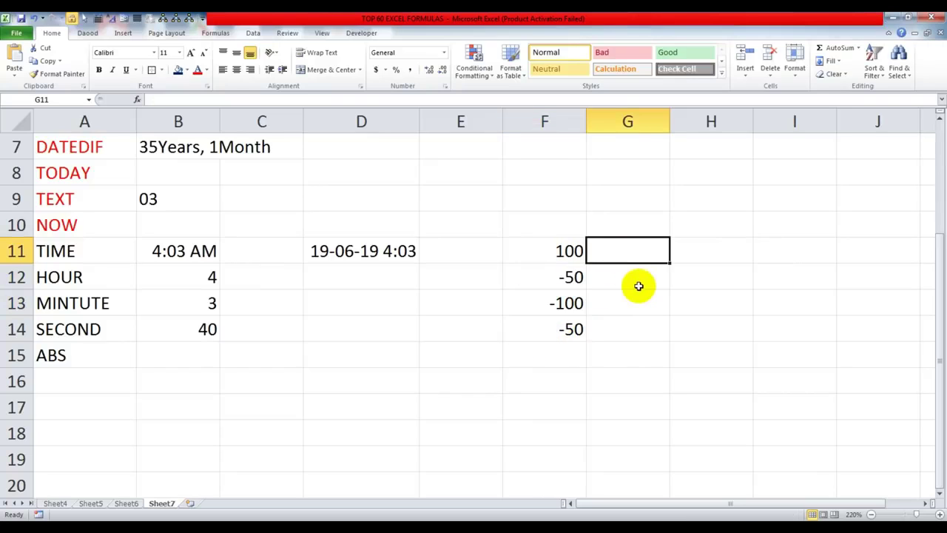
text(=abs(F11)
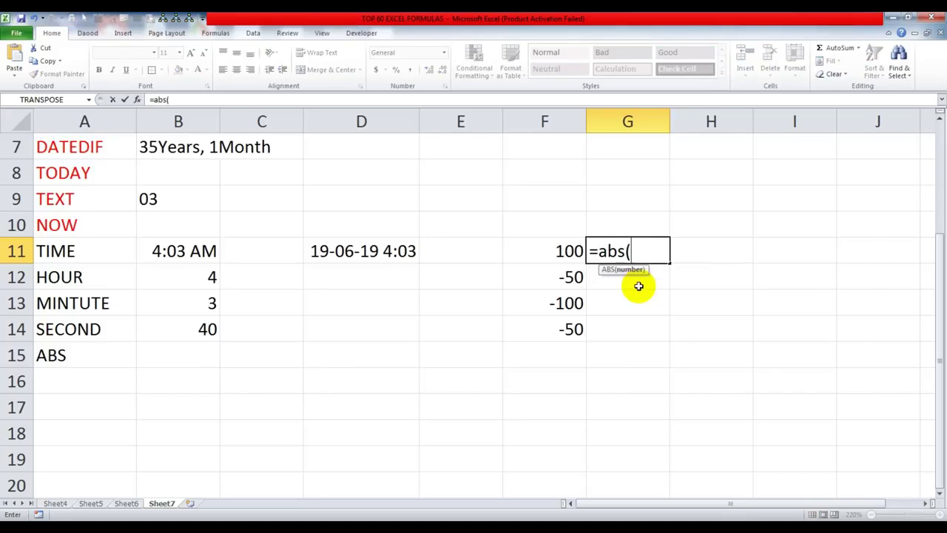
key(Return)
click(649, 250)
drag(669, 263, 666, 305)
Examine the cell references and results of the ABS formulas in G11:G13, and look back over the function list
click(647, 250)
double_click(646, 251)
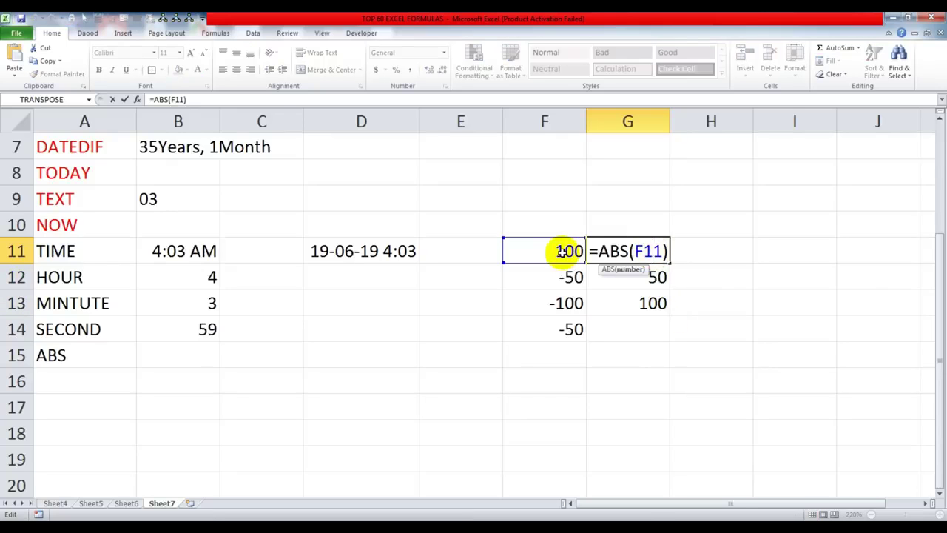
click(641, 277)
double_click(641, 277)
click(642, 302)
double_click(643, 302)
key(Return)
drag(643, 281, 639, 299)
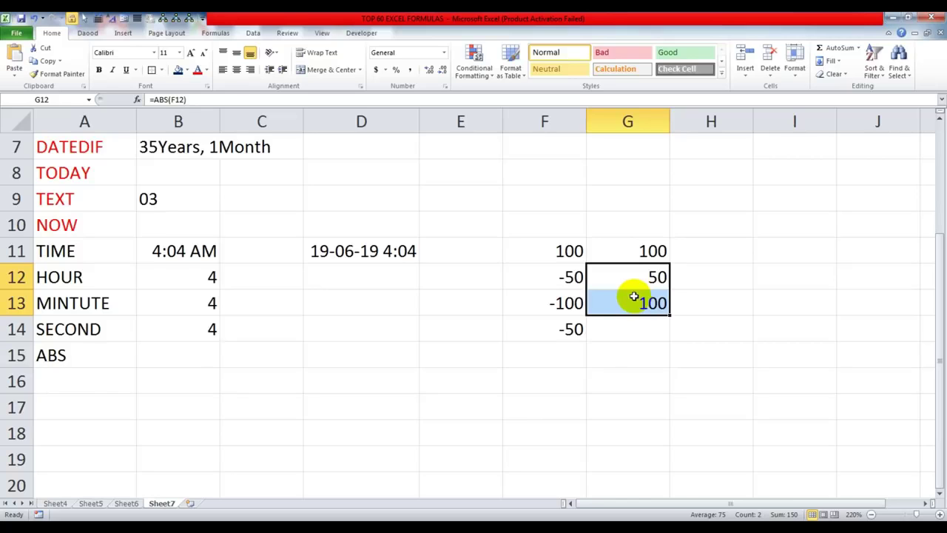
scroll(630, 296, up, 2)
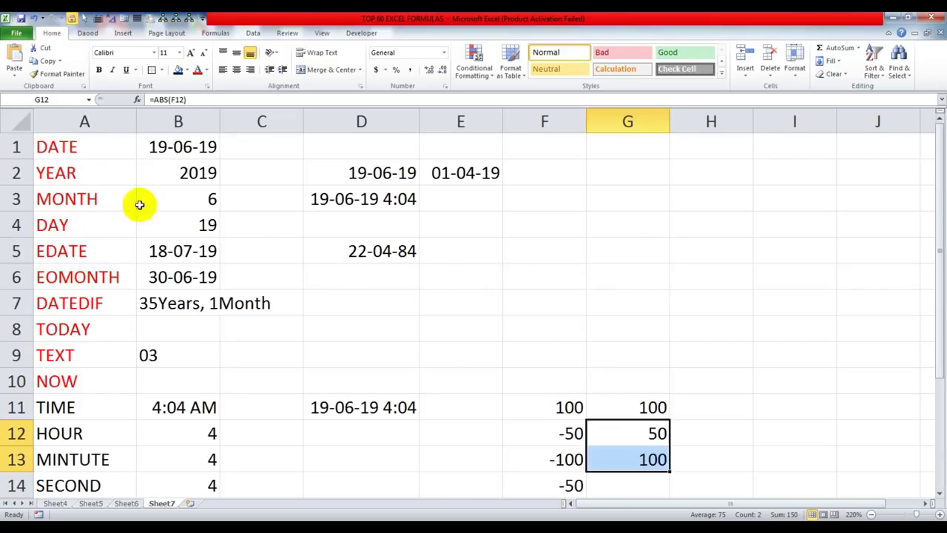
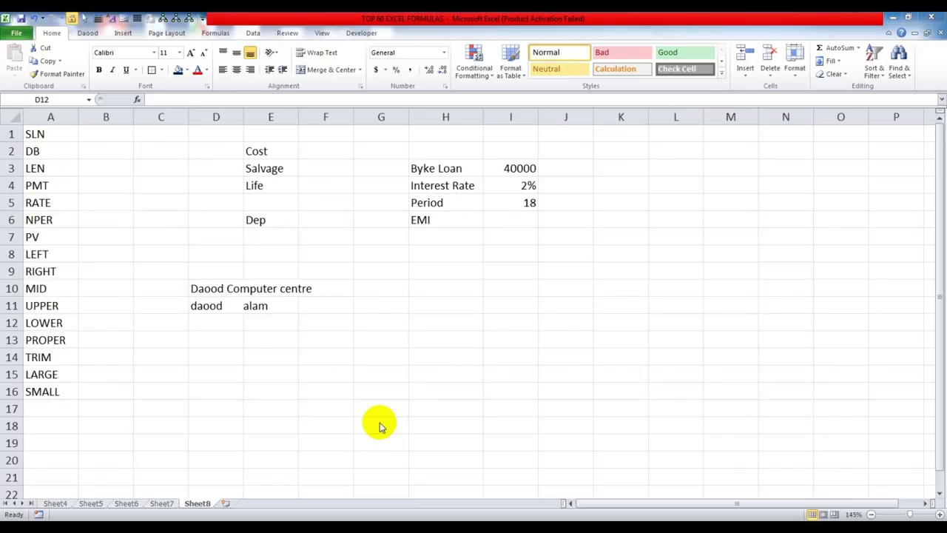
Fill in the depreciation inputs in column F: cost 5000, salvage 800 and life 5
click(62, 133)
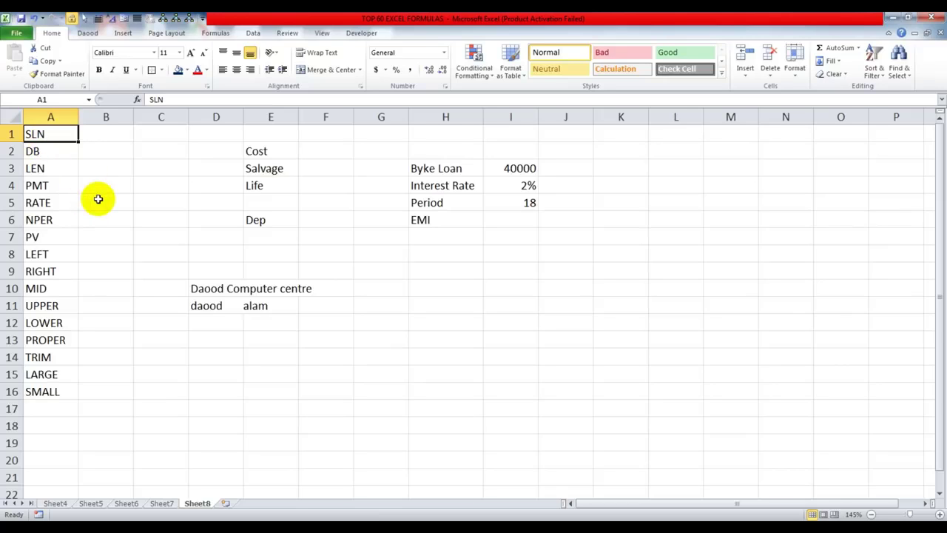
click(323, 151)
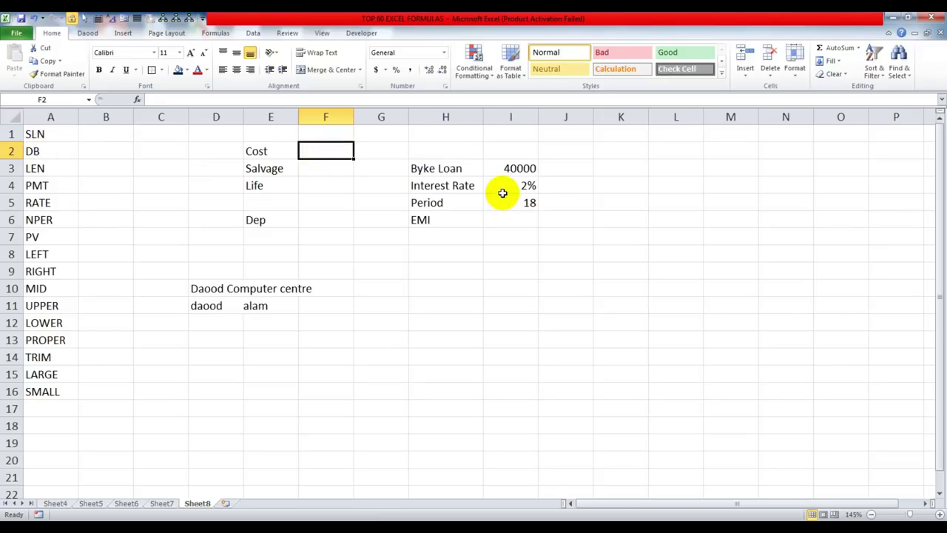
text(5000)
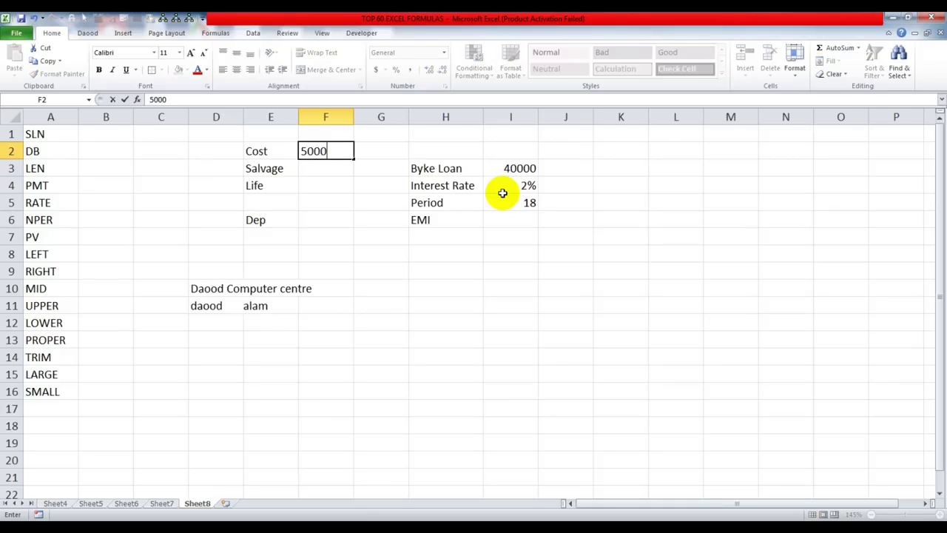
key(Return)
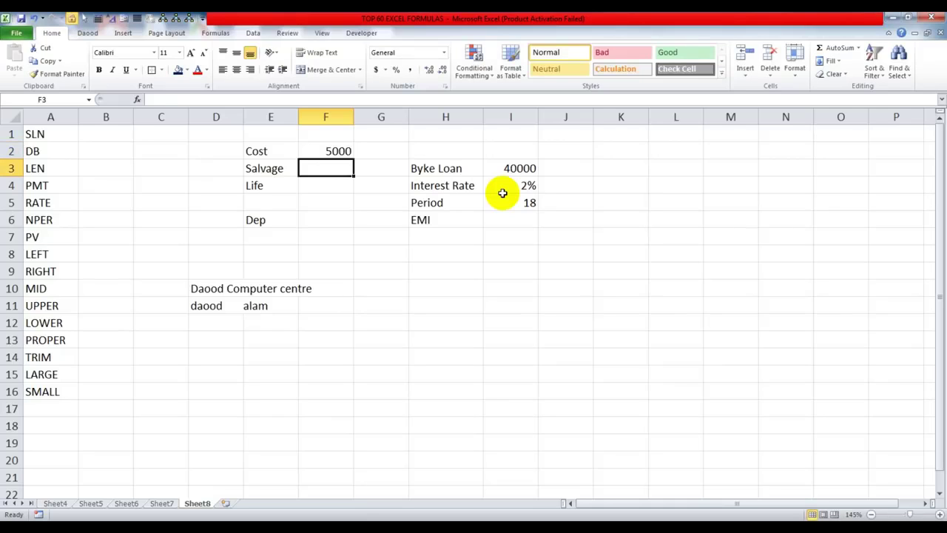
text(5)
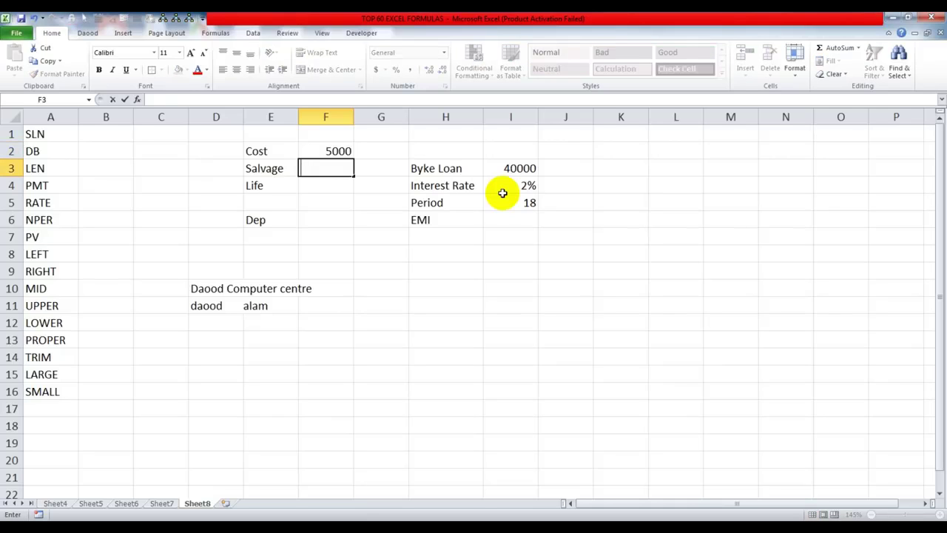
text(00)
key(Return)
text(5)
key(Return)
key(Return)
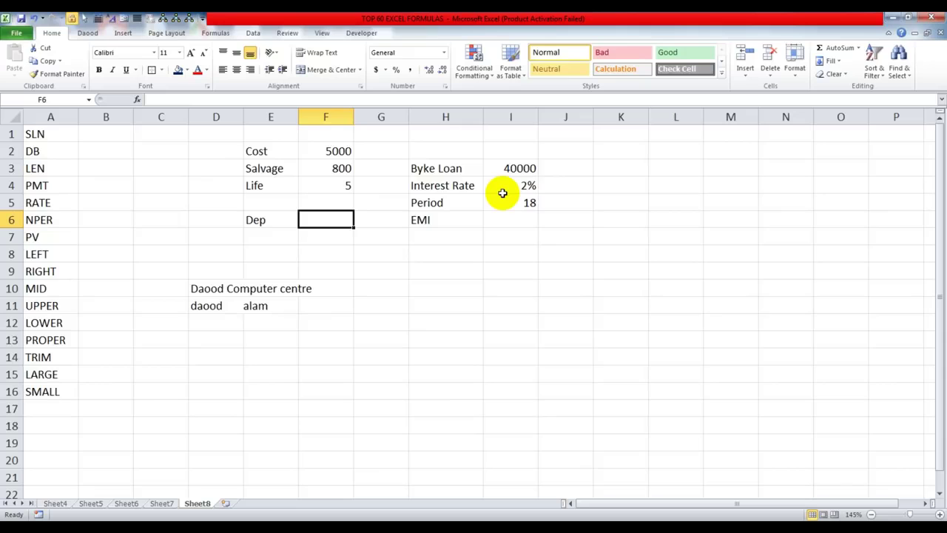
Enter an SLN formula in F6 that uses the cost in F2, salvage in F3 and life in F4
text(=)
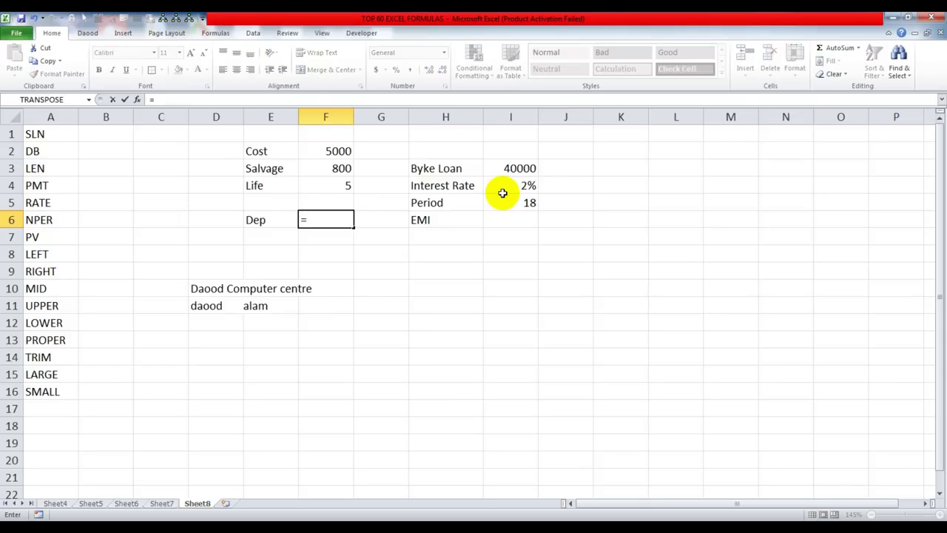
text(sln()
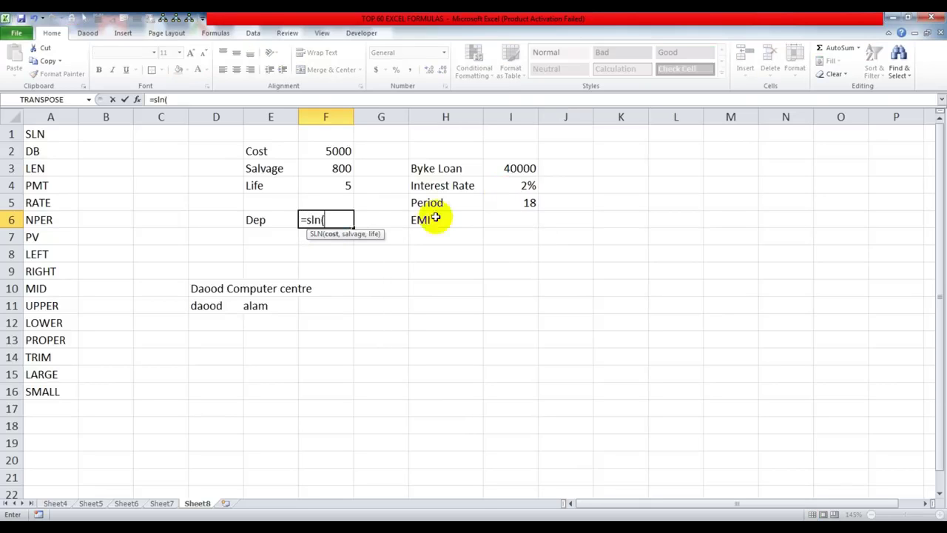
click(332, 150)
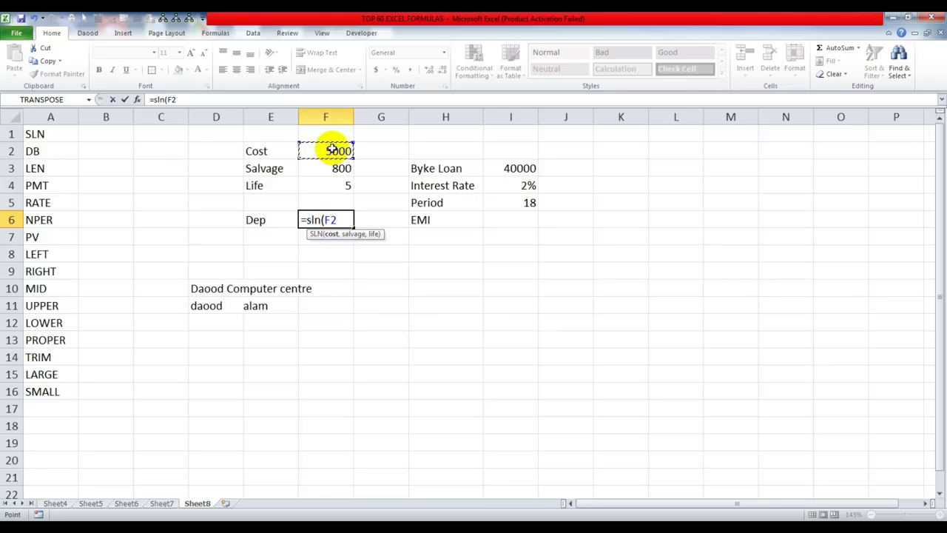
text(,)
click(338, 169)
text(,)
click(338, 187)
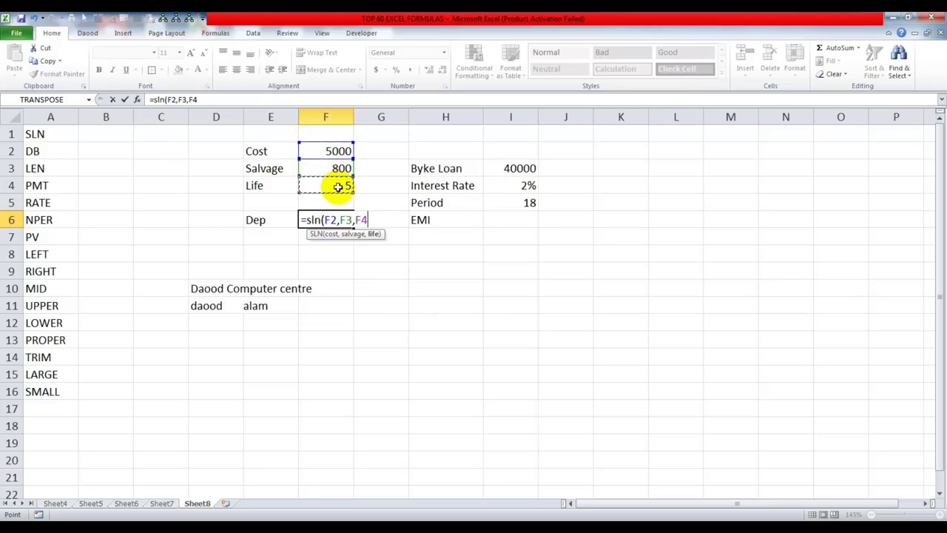
key(Return)
key(Up)
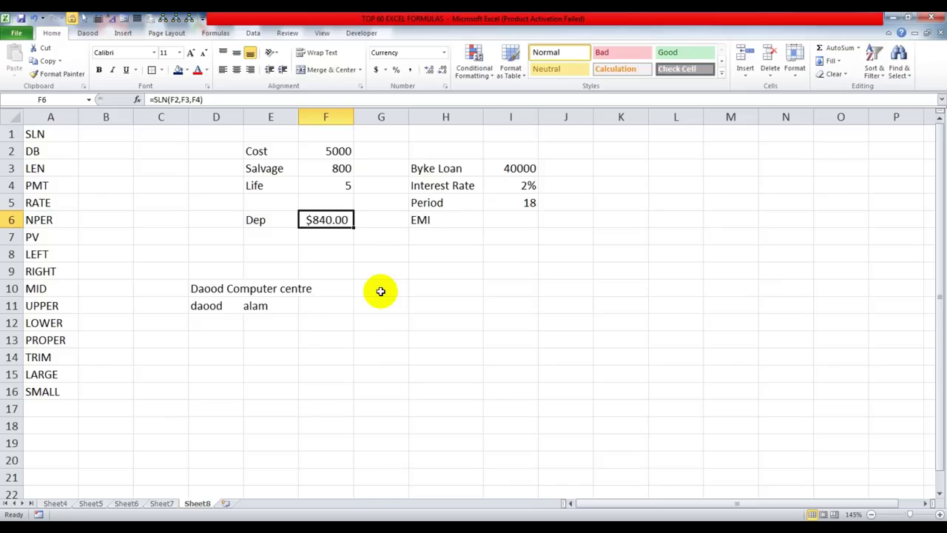
Color the SLN entry in A1 red and refer back to the cost and salvage values
click(42, 135)
click(197, 71)
drag(336, 151, 341, 168)
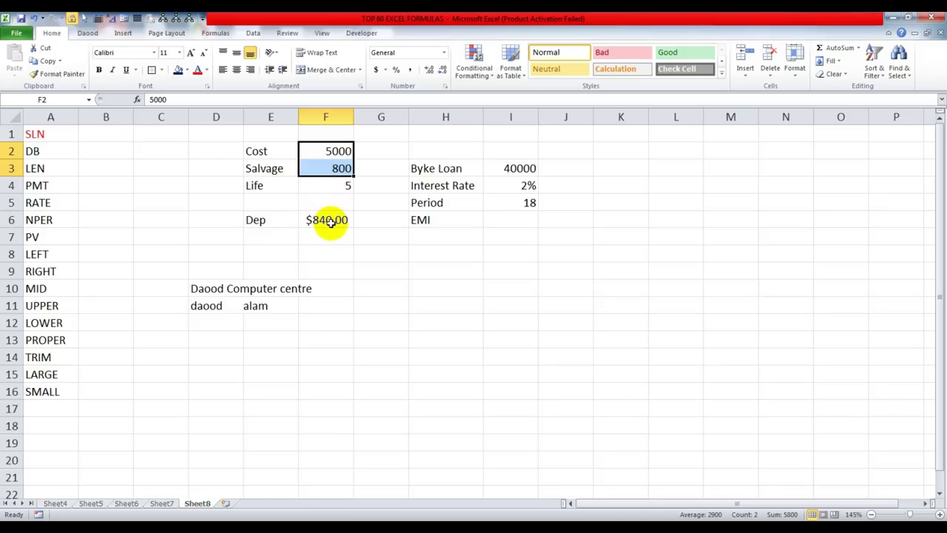
Add the labels 1st and 2nd in E7 and E8 below the Dep label
click(285, 238)
text(1st)
key(Return)
text(2nd)
key(Return)
Enter a DB formula in F7 using cost F2, salvage F3, life F4 and period 1
key(Up)
key(Up)
key(Right)
text(=d)
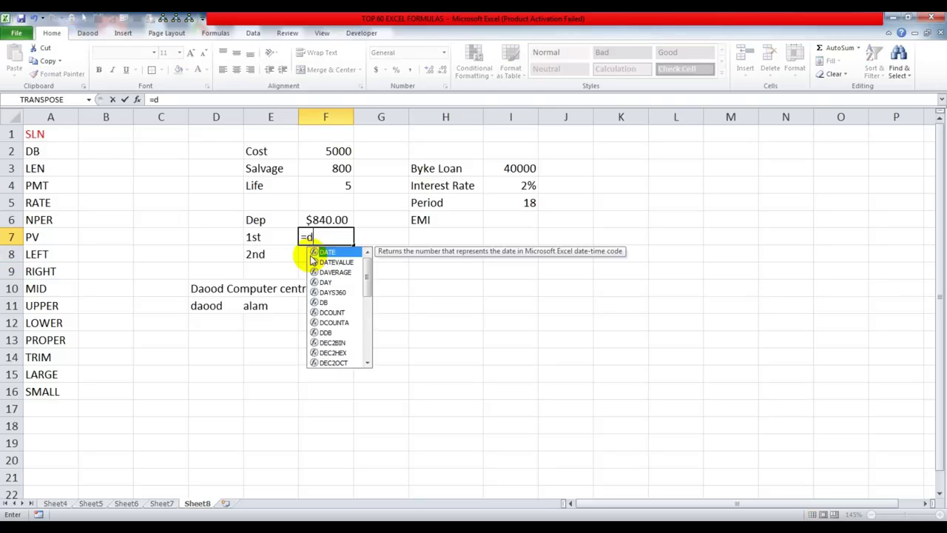
text(b()
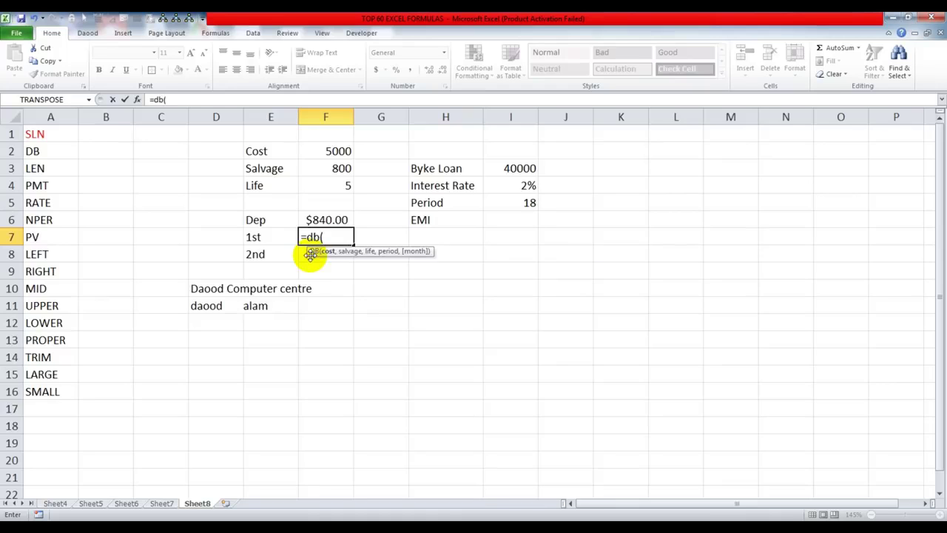
click(336, 153)
text(,)
click(342, 167)
text(,)
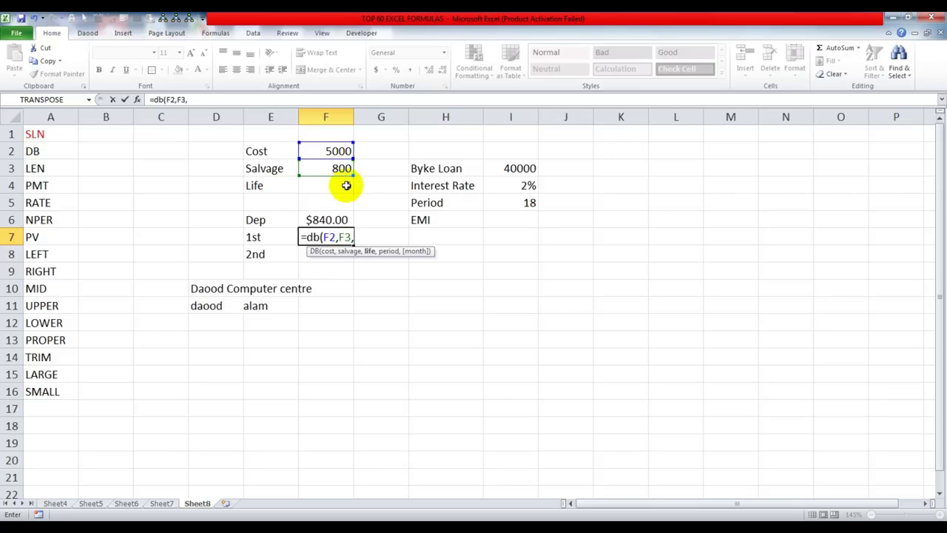
click(347, 186)
text(,)
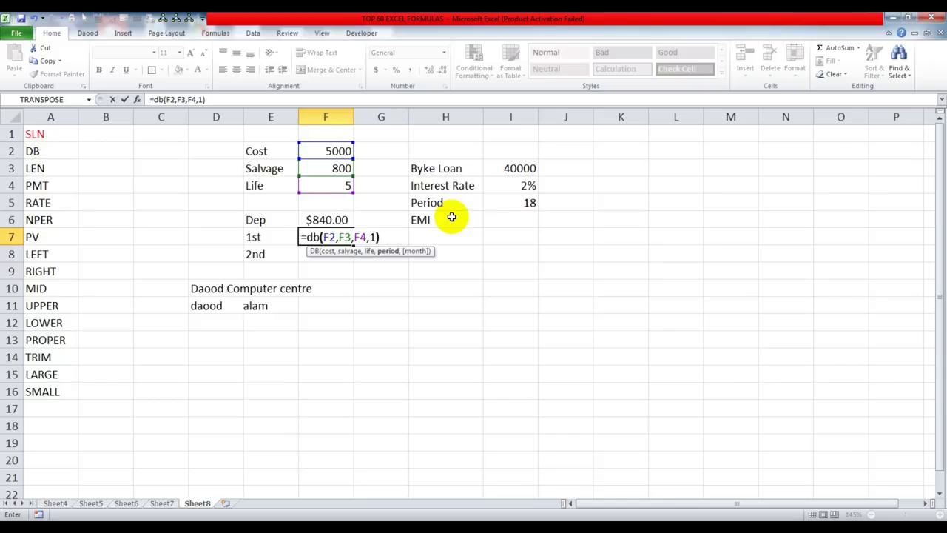
text(1))
key(Return)
key(Up)
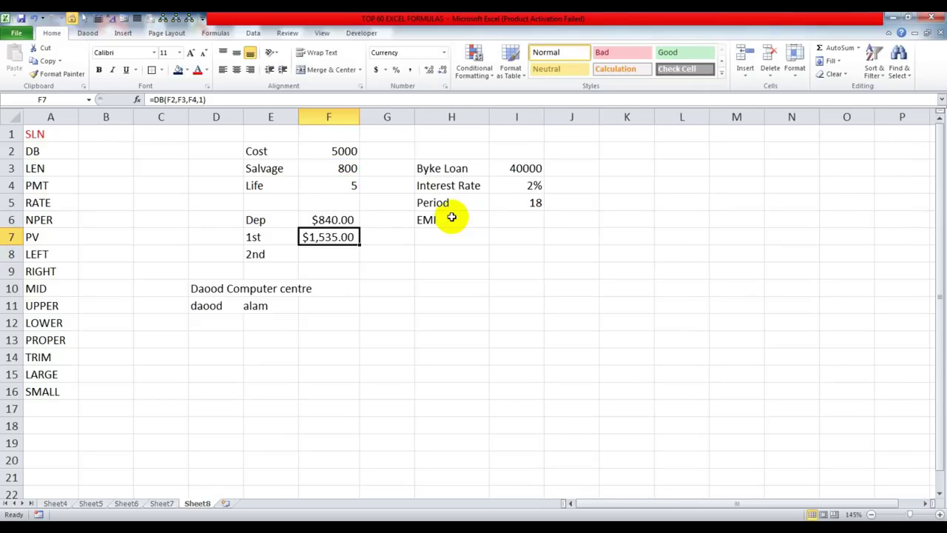
Enter a DB formula in F8 using cost F2, salvage F3, life F4 and period 2
key(Down)
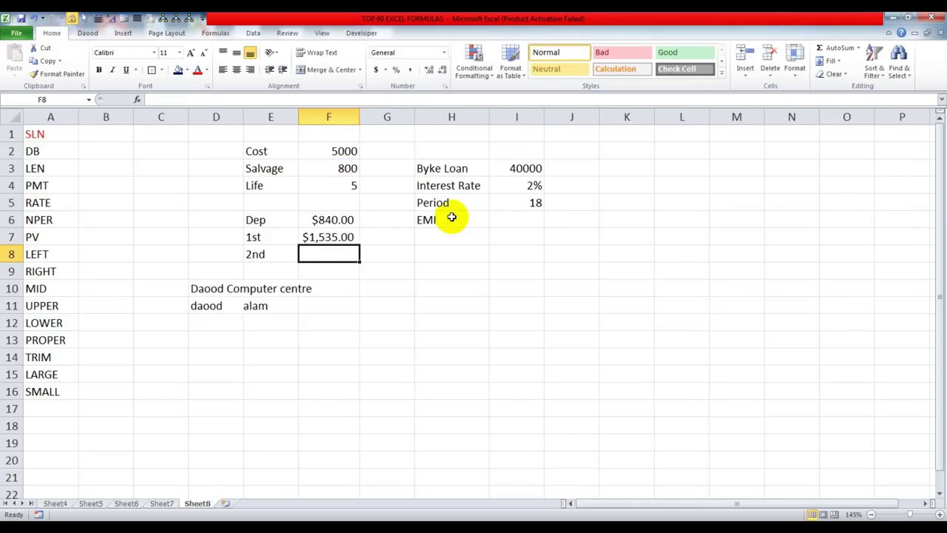
text(=db()
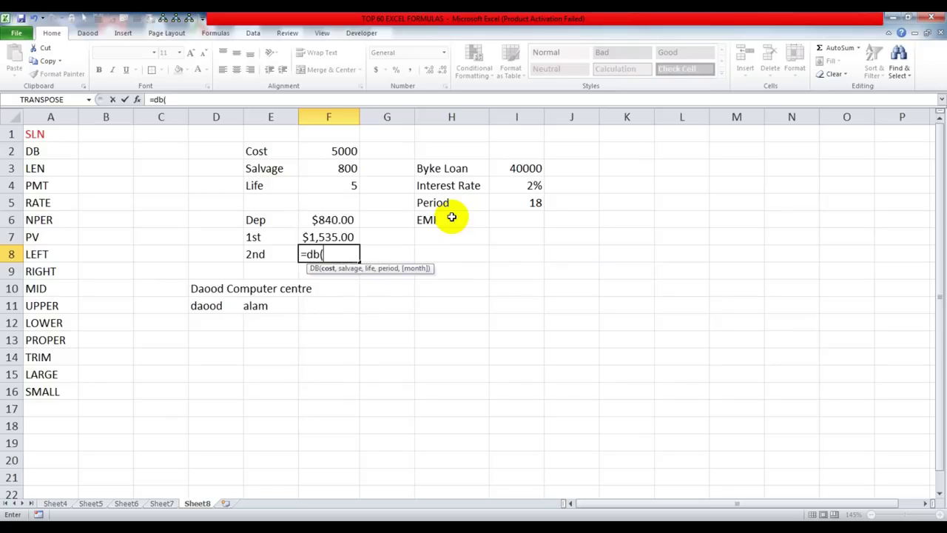
click(341, 151)
text(,)
click(334, 168)
text(,)
click(337, 186)
text(,2)
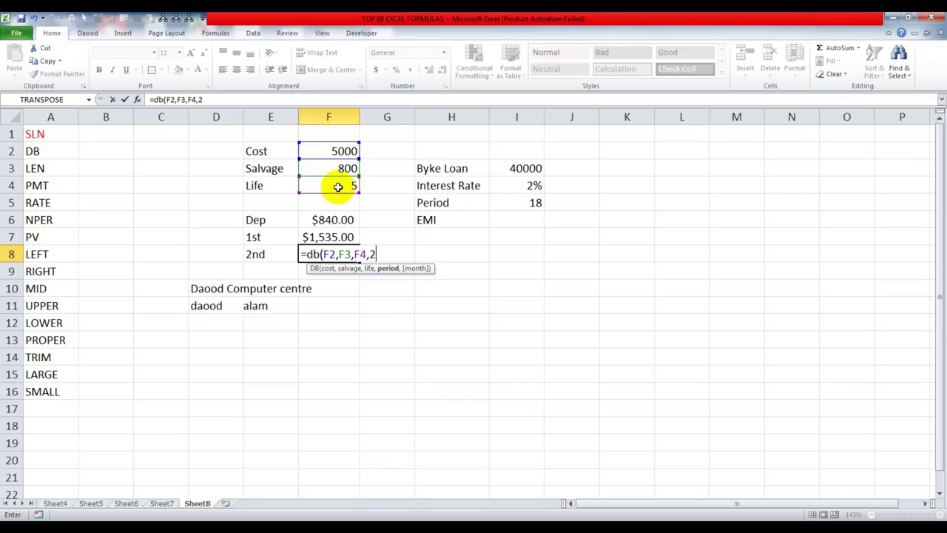
key(Return)
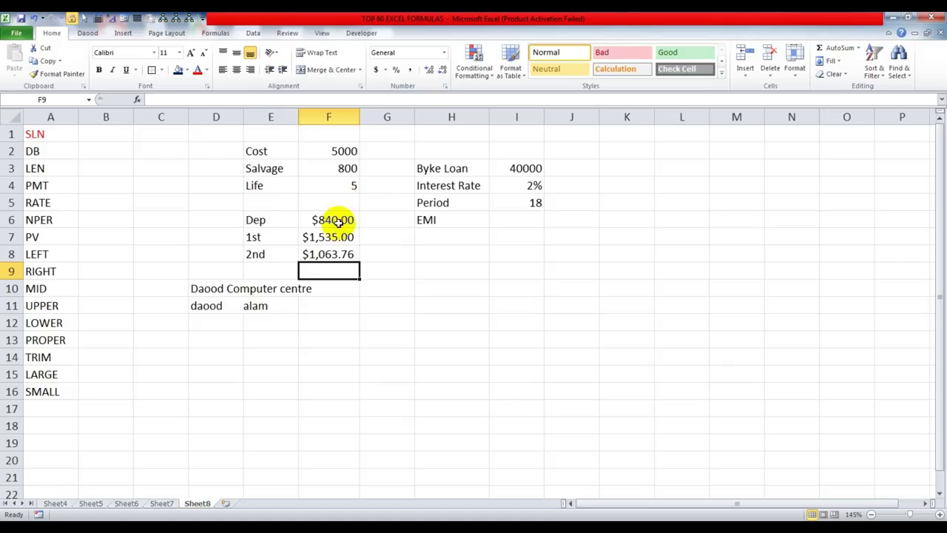
Color the DB entry in A2 red and go on to the LEN entry
click(49, 152)
click(197, 70)
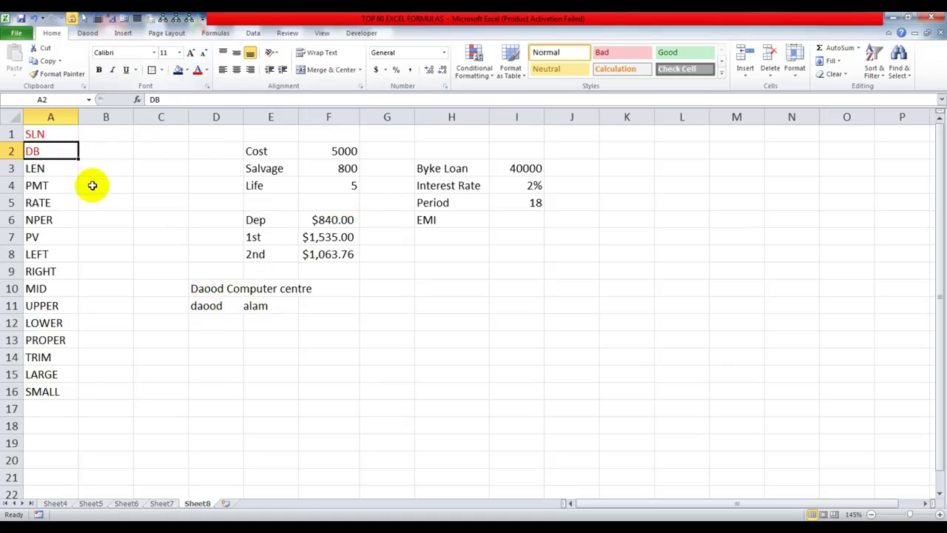
click(57, 168)
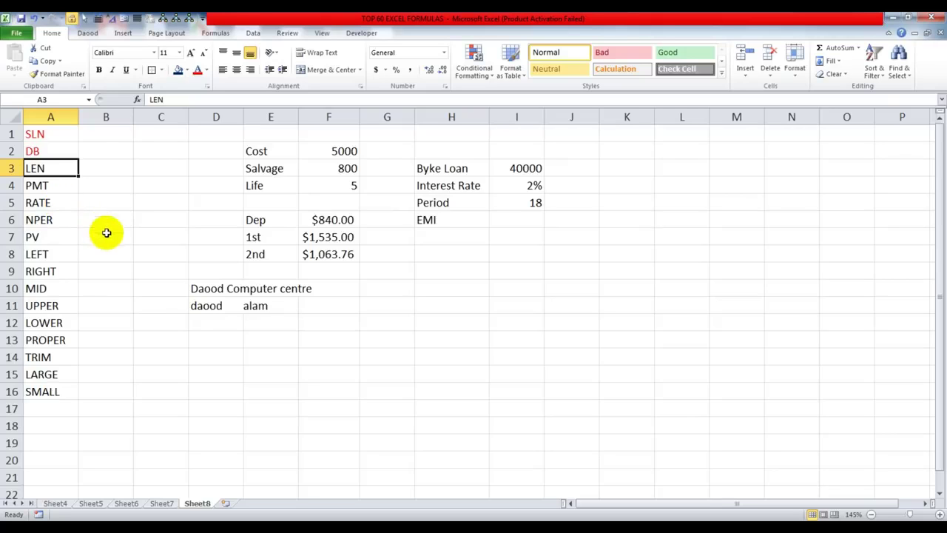
Move the sample text from D10:D11 two rows down to D12:D13
click(400, 288)
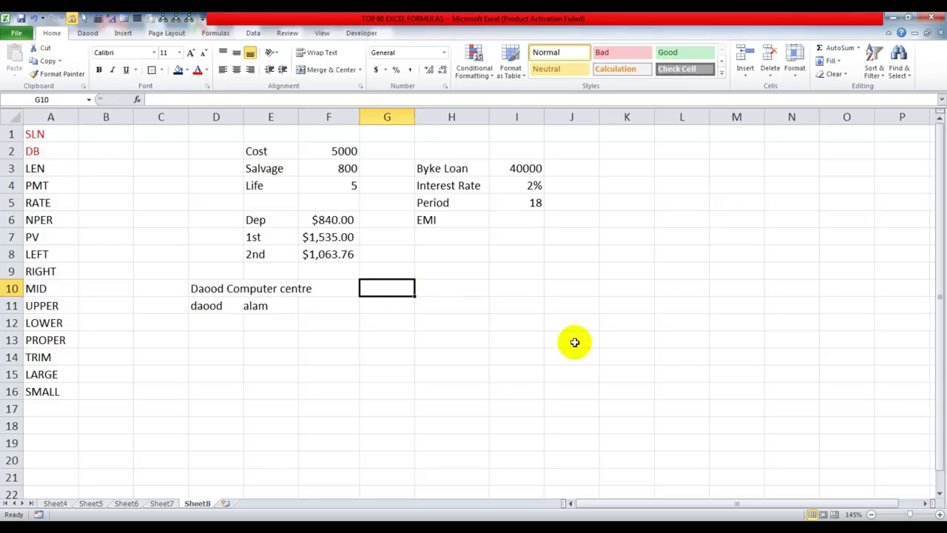
drag(212, 289, 236, 324)
click(326, 323)
Enter a LEN formula in B3 that counts the characters of the text in D12
click(104, 166)
text(=len()
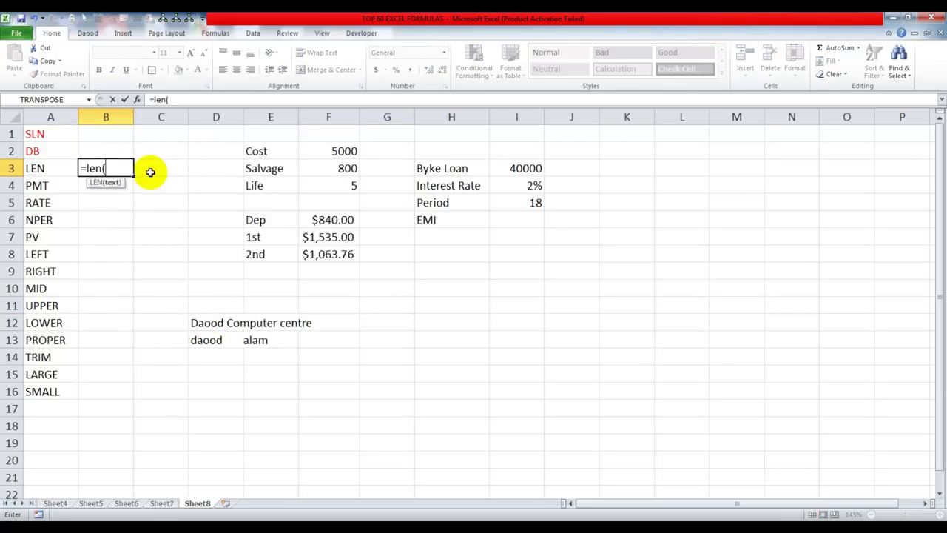
click(195, 321)
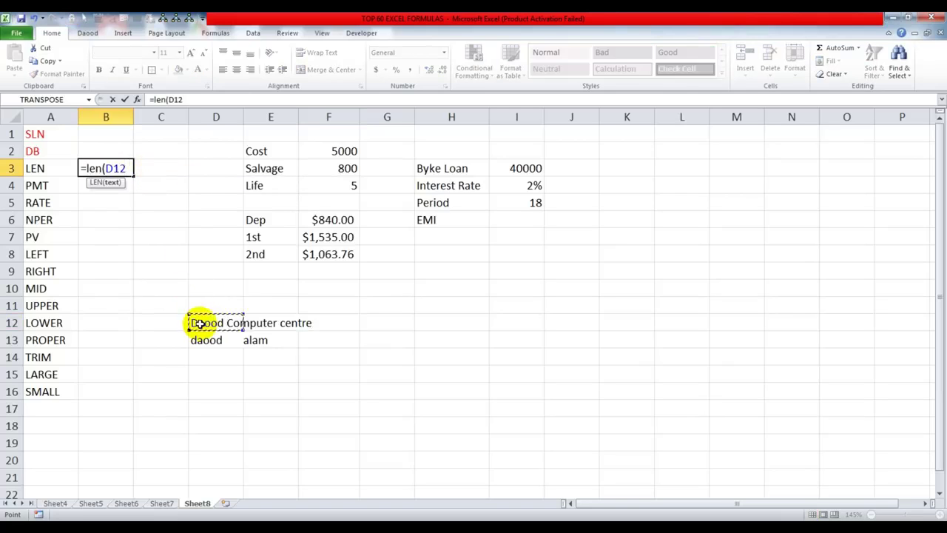
text())
key(Return)
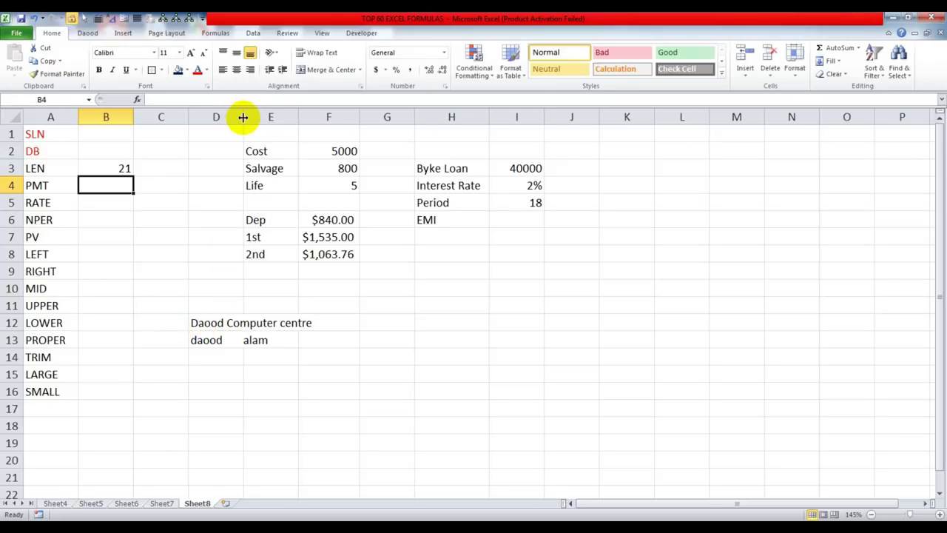
Widen column D to fit the sample text and color the LEN entry in A3 red
drag(245, 117, 327, 116)
click(109, 167)
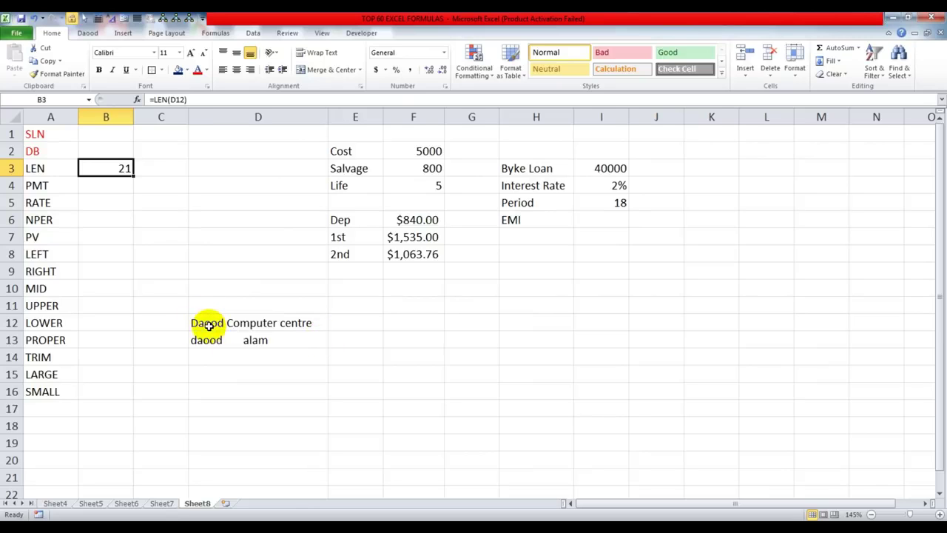
click(48, 170)
click(197, 74)
Go through the PMT, RATE, NPER and PV entries in A4:A7 of the function list
click(37, 201)
click(43, 222)
drag(51, 193, 57, 235)
click(47, 188)
click(50, 203)
click(51, 220)
click(56, 238)
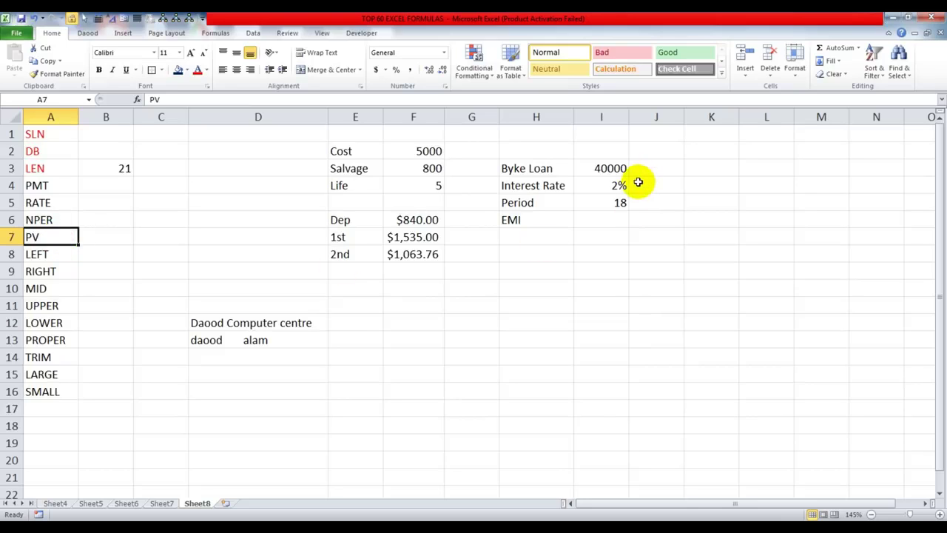
Add the labels rate, nper and pv in H8:H10 below the bike loan data
click(552, 218)
click(547, 253)
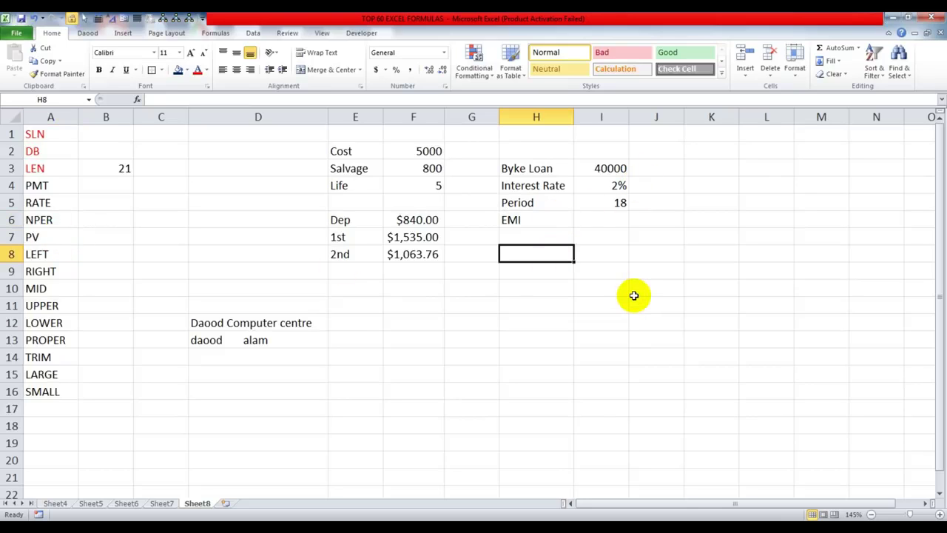
text(rate)
key(Return)
text(nper)
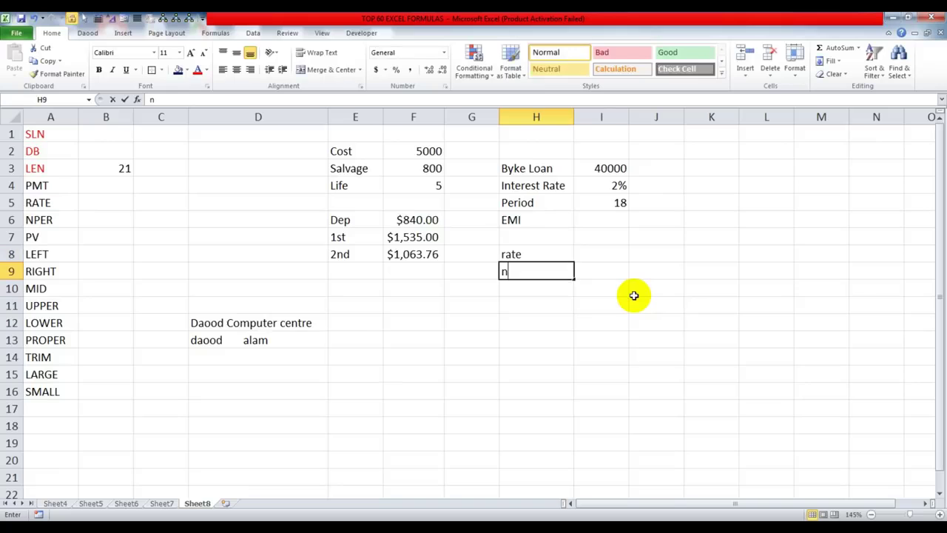
key(Return)
text(pv)
key(Return)
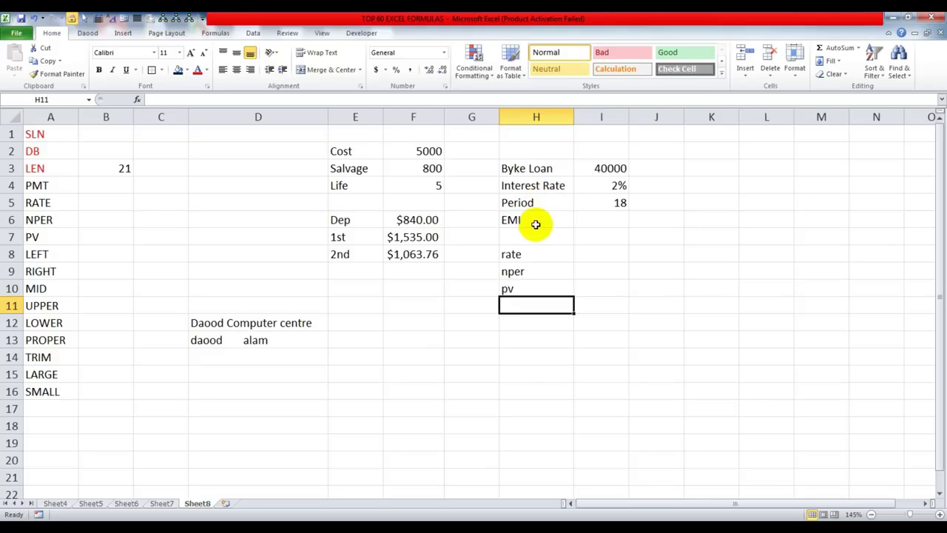
Enter the EMI formula =PMT(I4,I5,I3,0,1) in I6 from the loan's interest rate, period and amount
click(589, 219)
text(=)
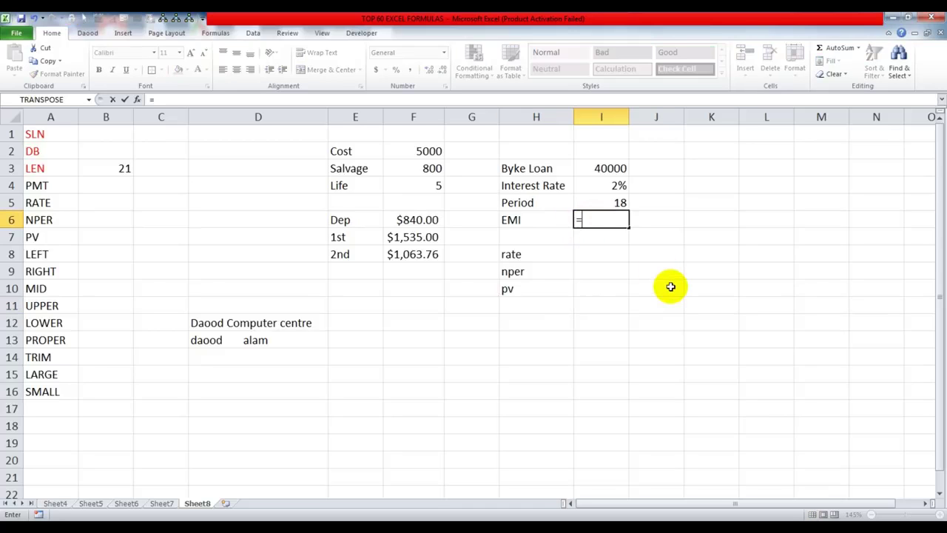
text(pmt()
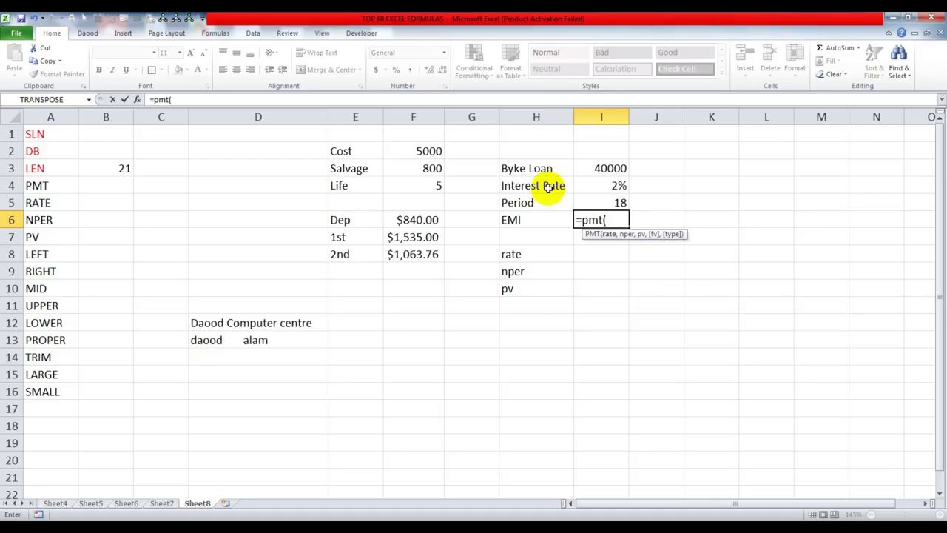
click(603, 187)
text(,)
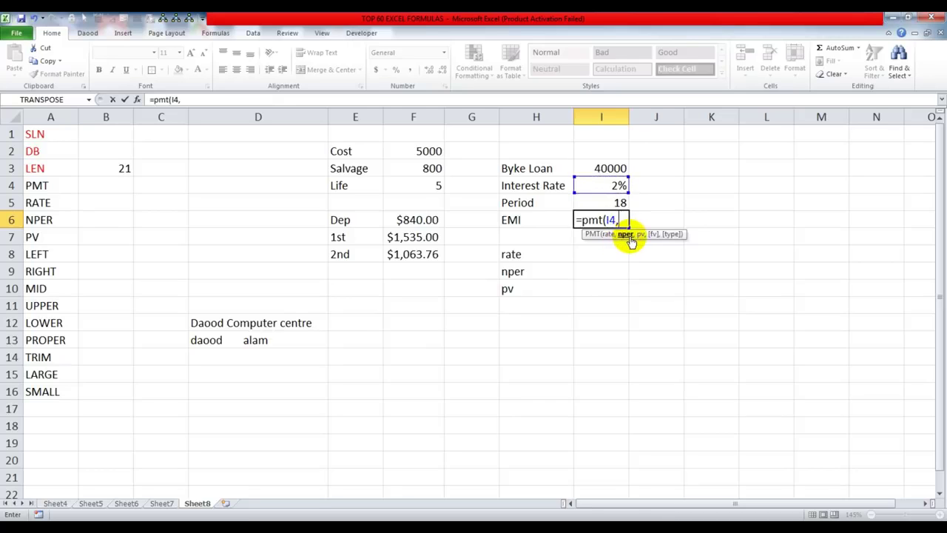
click(598, 200)
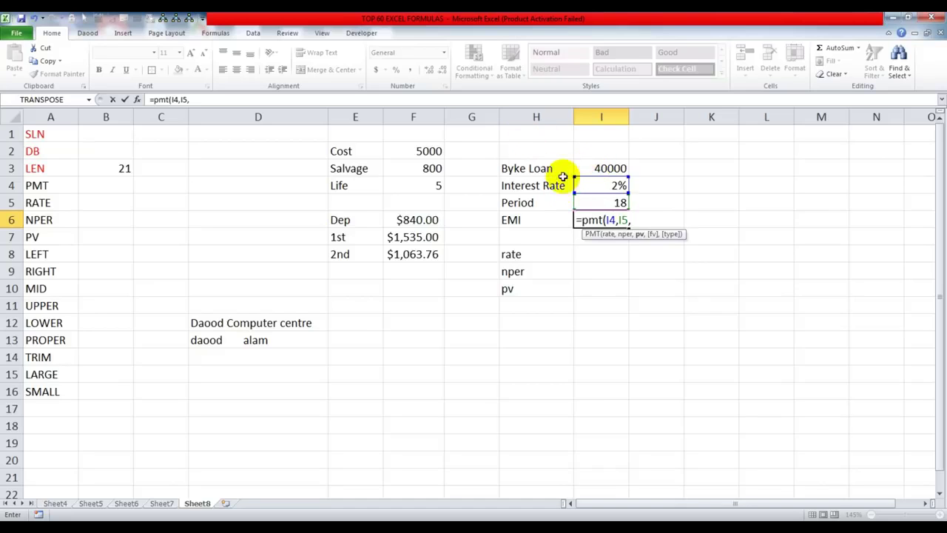
click(602, 168)
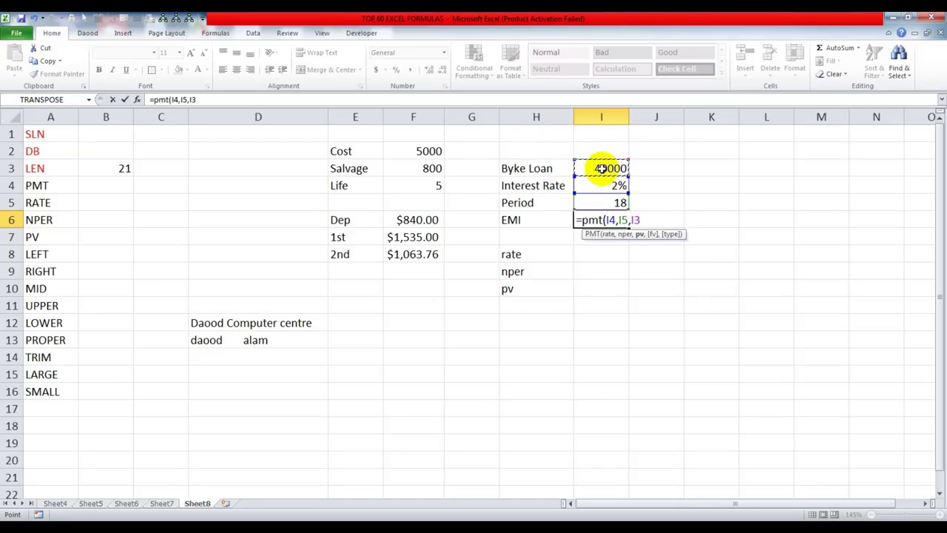
text(,)
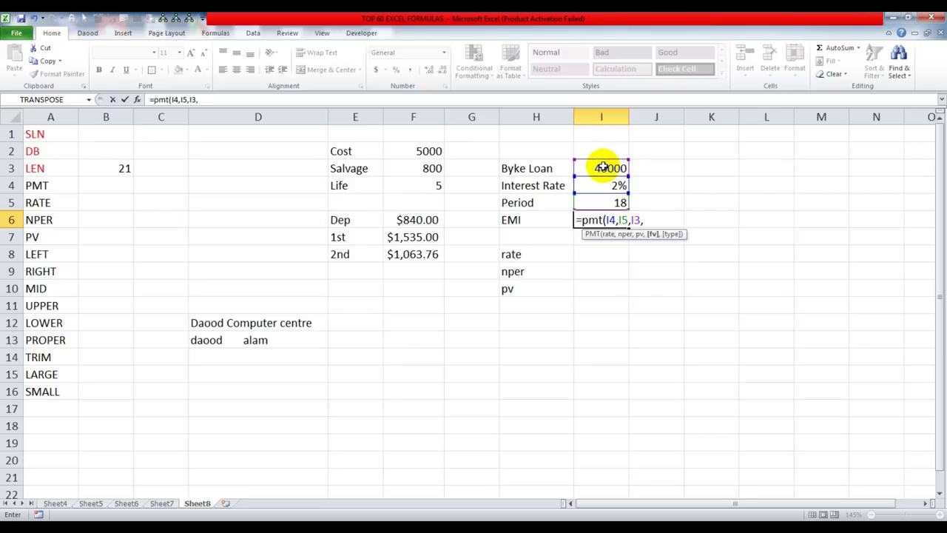
text(0,)
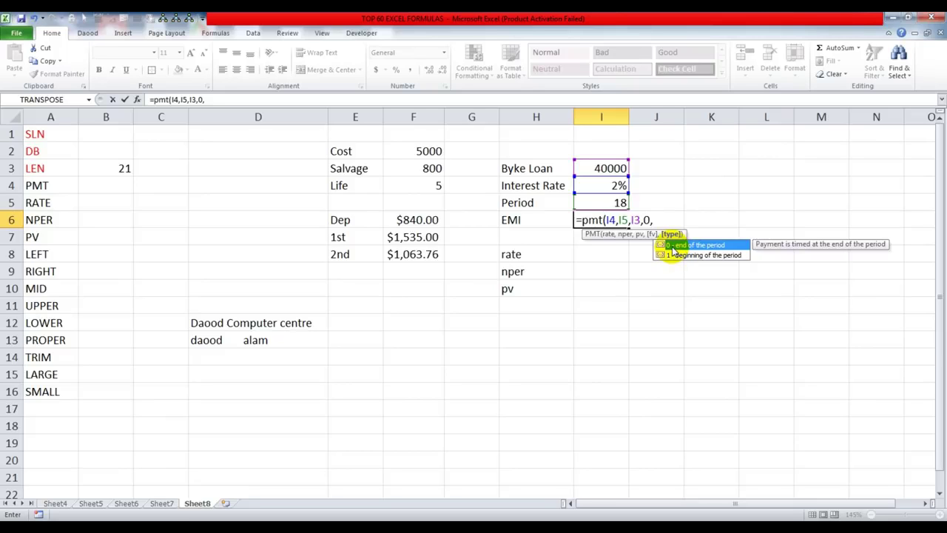
text())
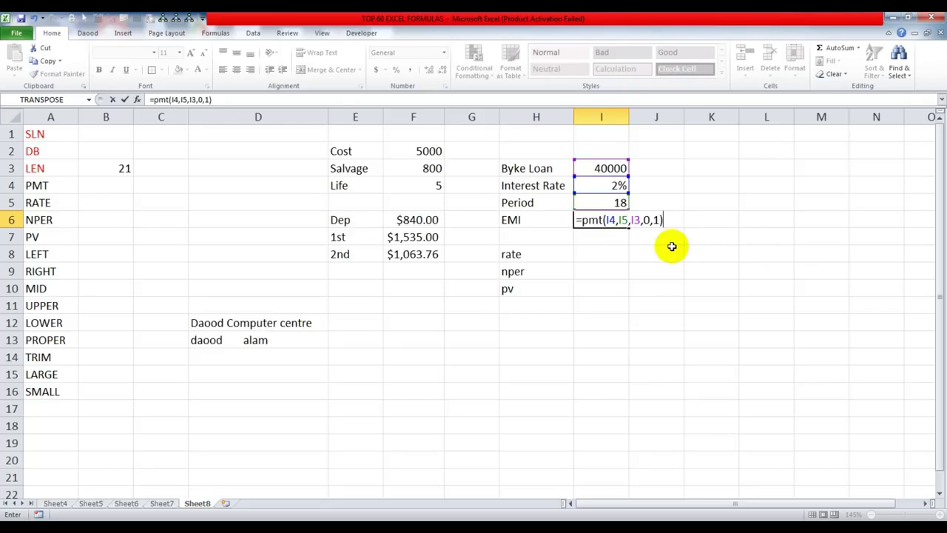
key(Return)
key(Up)
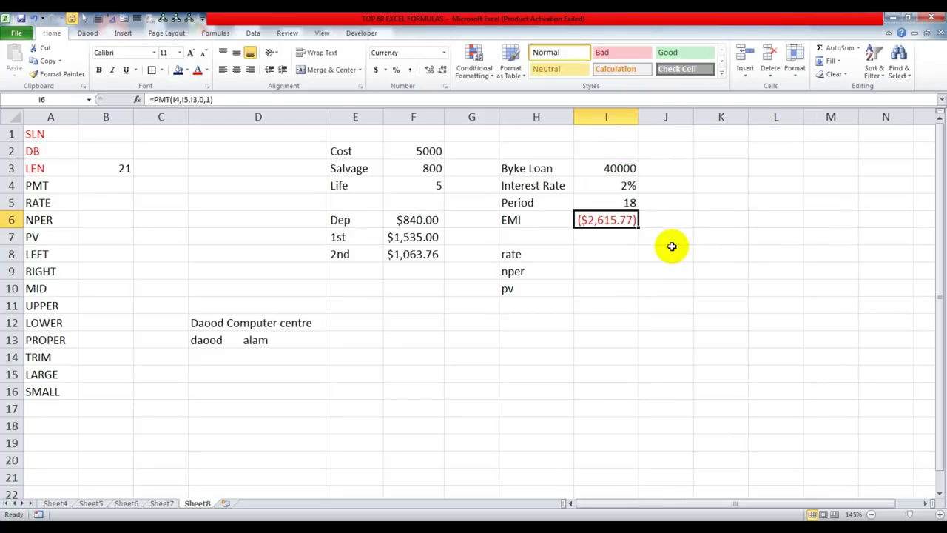
Set the type argument of the PMT formula in I6 to 0 for end-of-period payments
double_click(623, 221)
double_click(659, 219)
text(0)
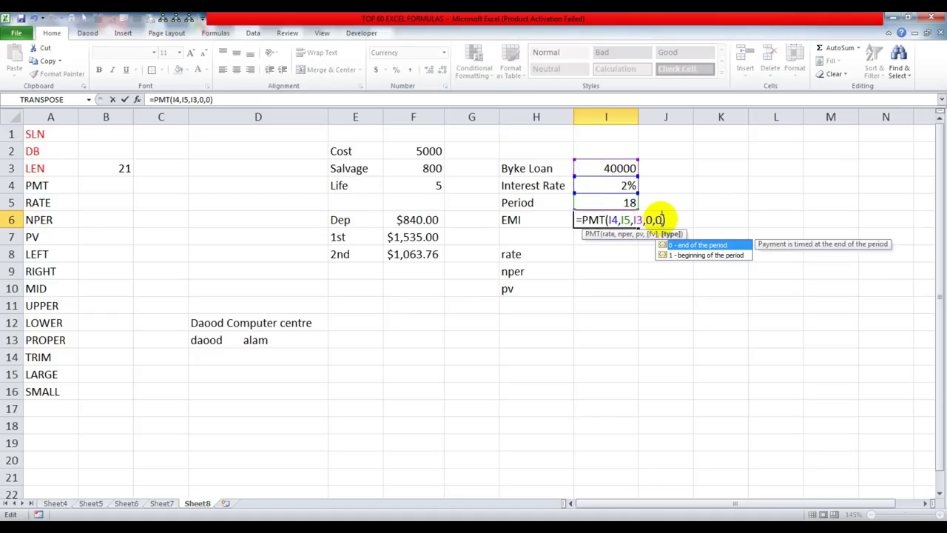
key(Return)
click(608, 220)
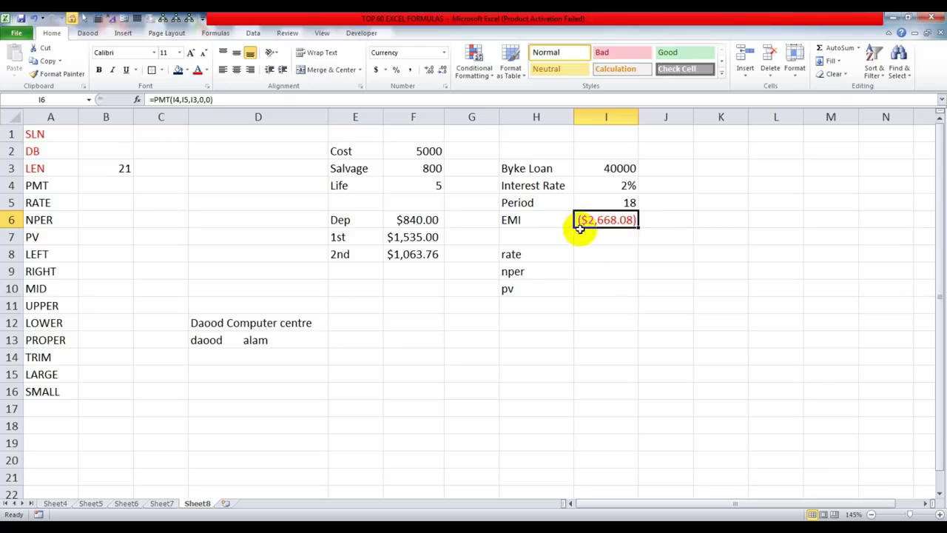
Return the type argument of the EMI formula in I6 to 1, beginning of the period
double_click(628, 219)
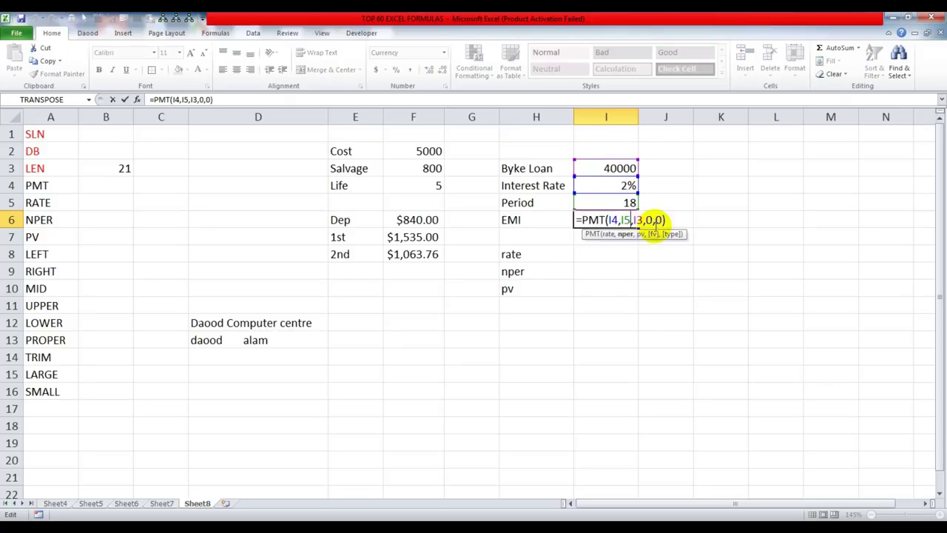
double_click(659, 219)
text(1)
key(Return)
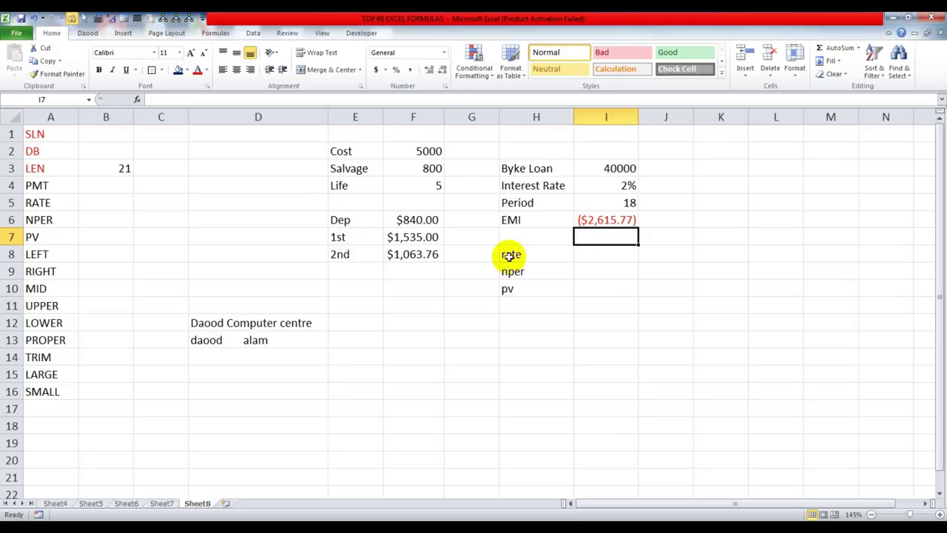
Color the PMT entry in A4 red and select the RATE, NPER and PV entries in A5:A7
click(53, 187)
click(197, 70)
drag(50, 203, 64, 237)
Enter the formula =RATE(I5,I6,I3,0,0) in I8 beside the rate label
click(576, 254)
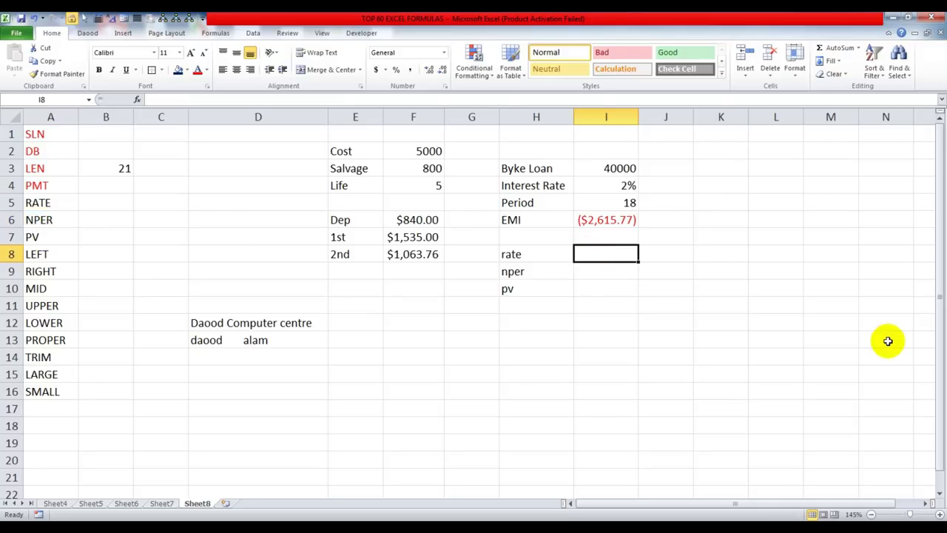
text(=rate()
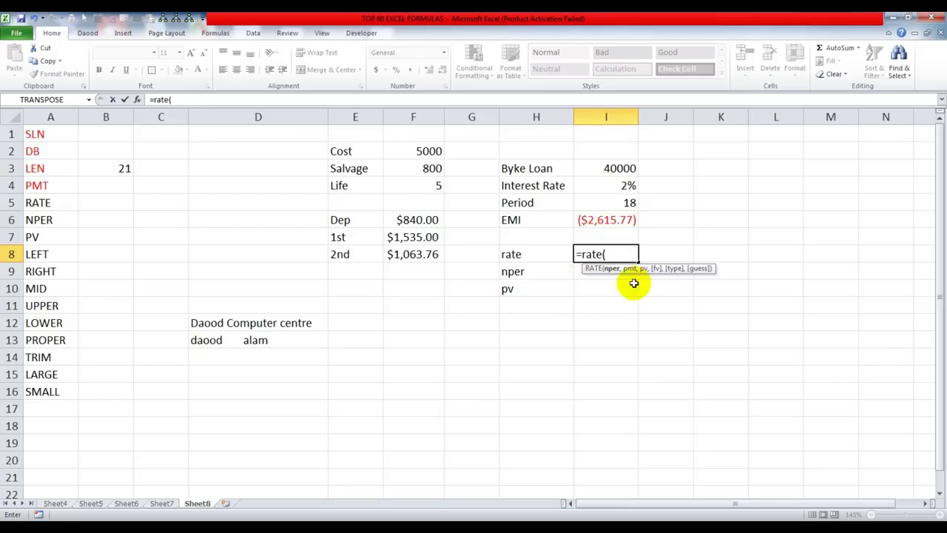
click(621, 205)
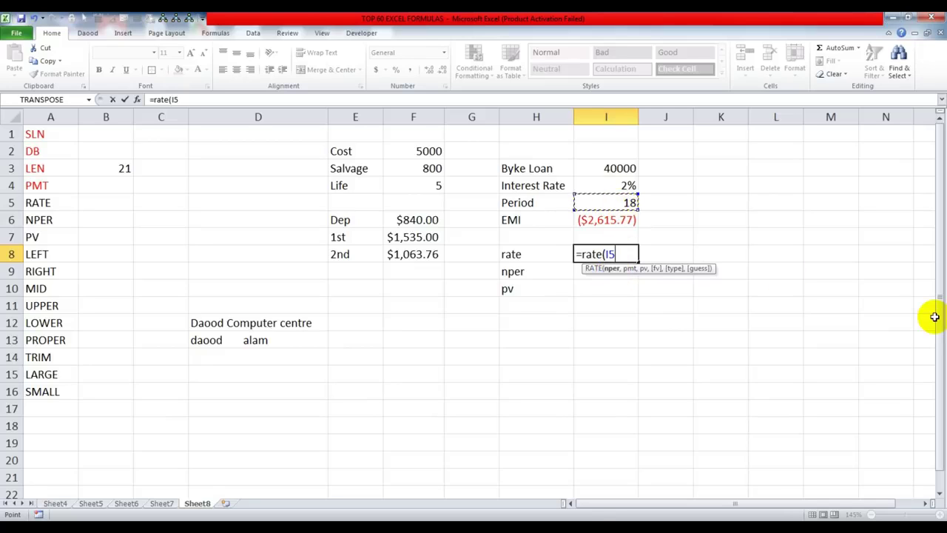
text(,)
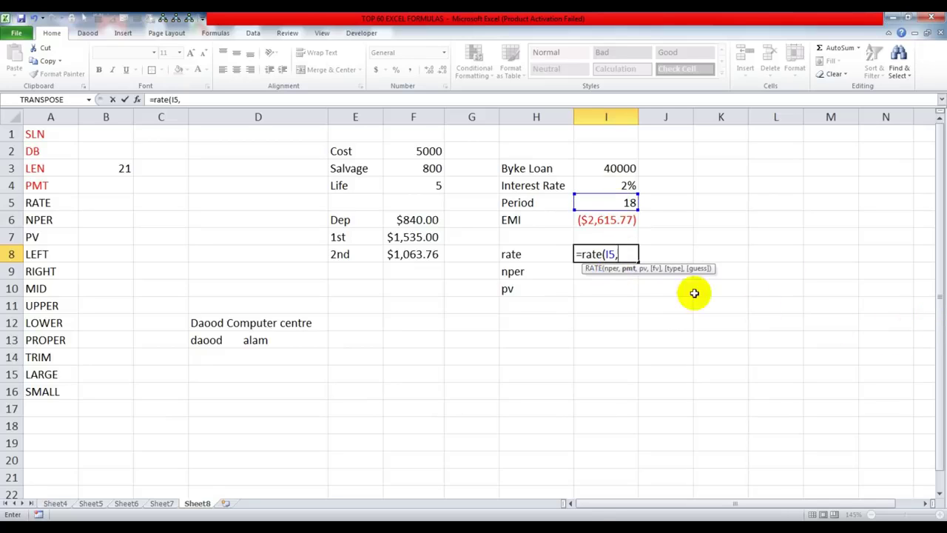
click(619, 220)
text(,)
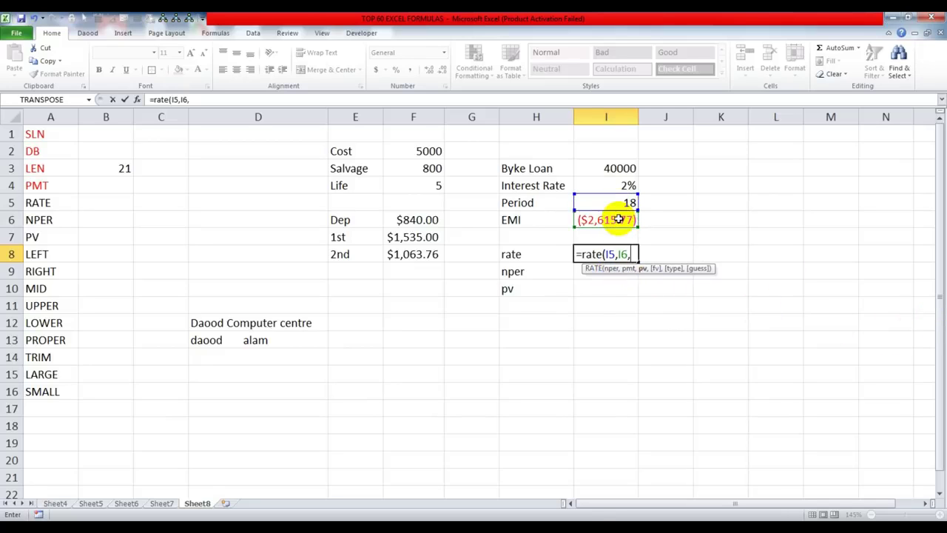
click(609, 167)
text(,0)
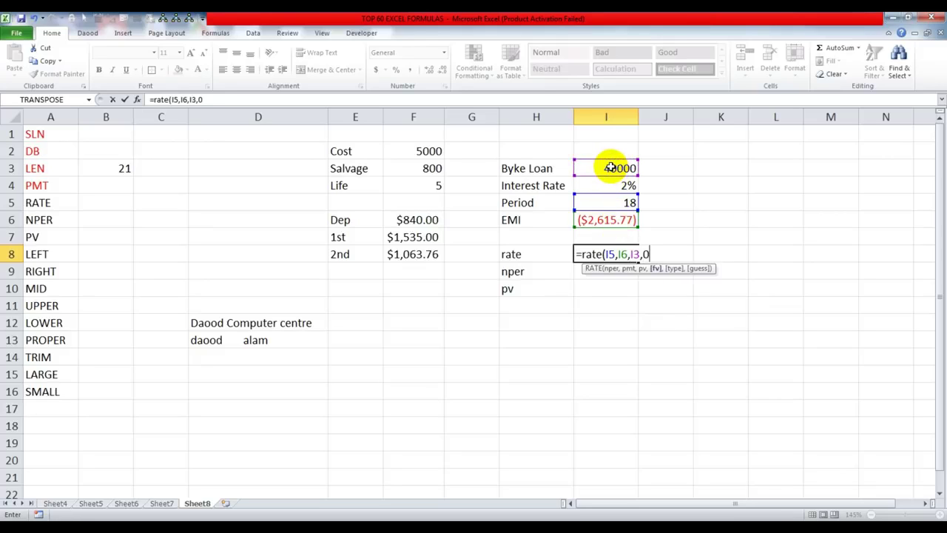
text(,)
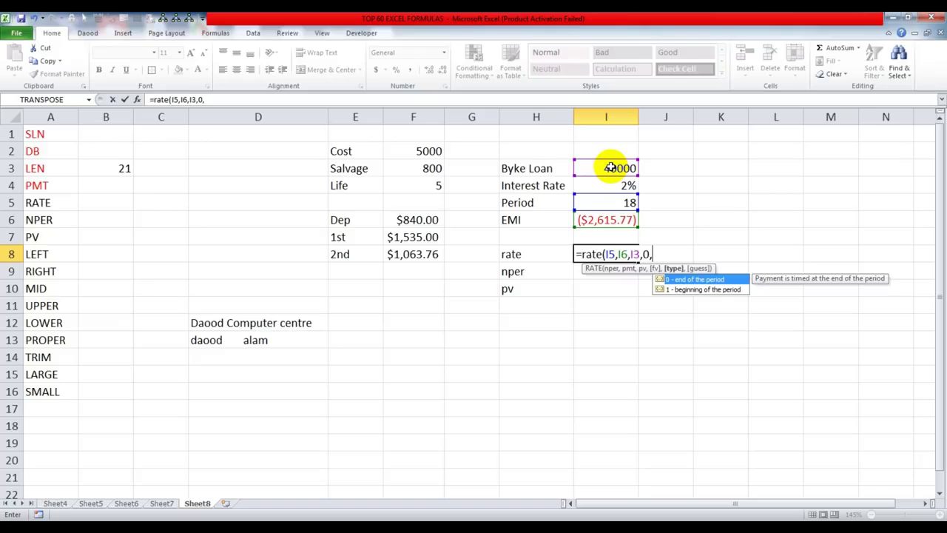
text(0))
key(Return)
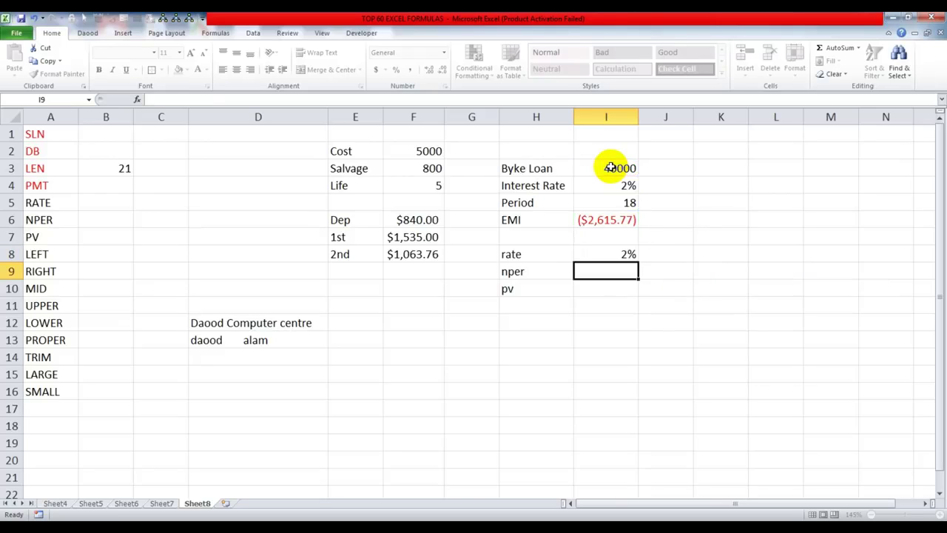
key(Up)
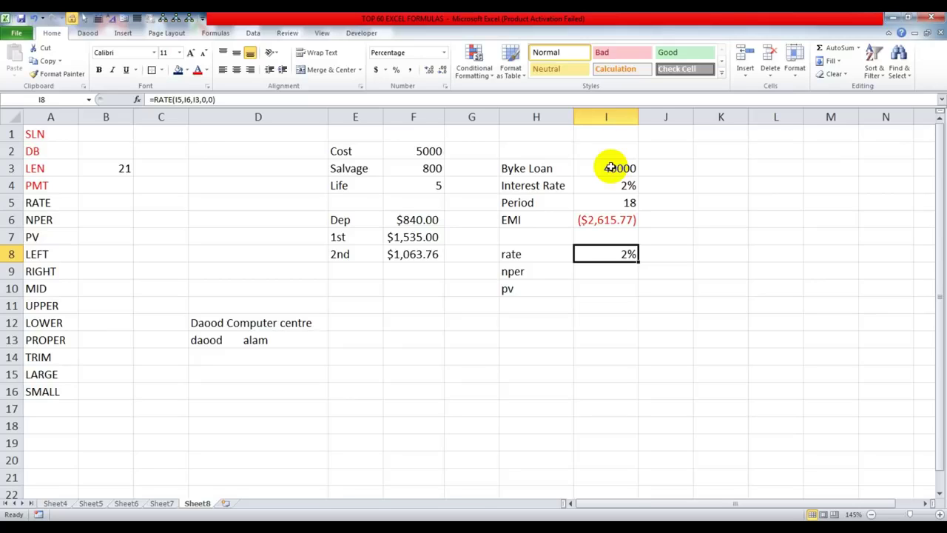
Enter the formula =NPER(I4,I6,I3,0,0) in I9 beside the nper label
key(Down)
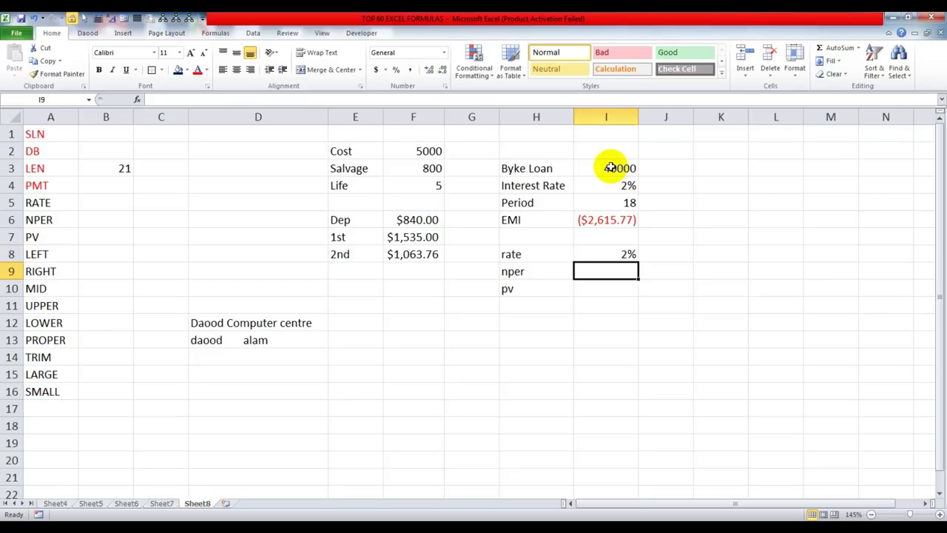
text(=nper()
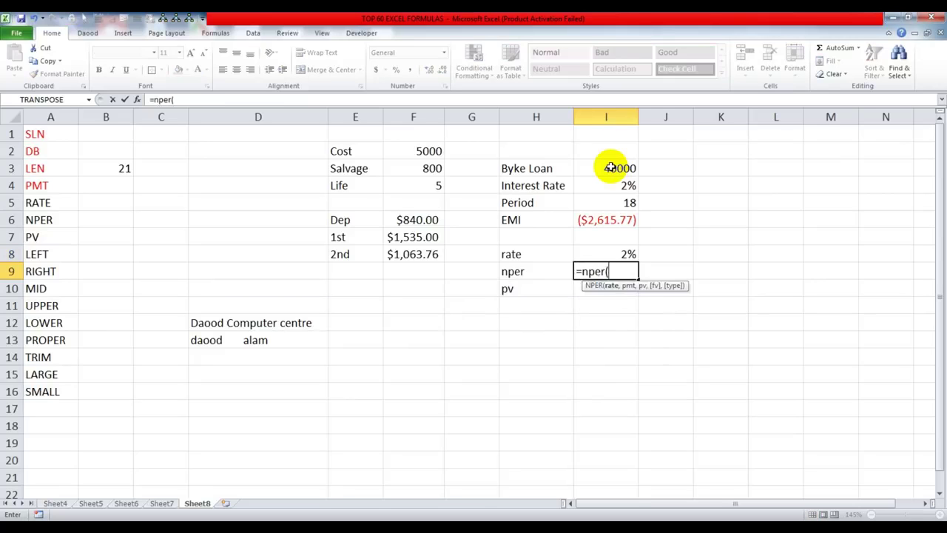
click(596, 186)
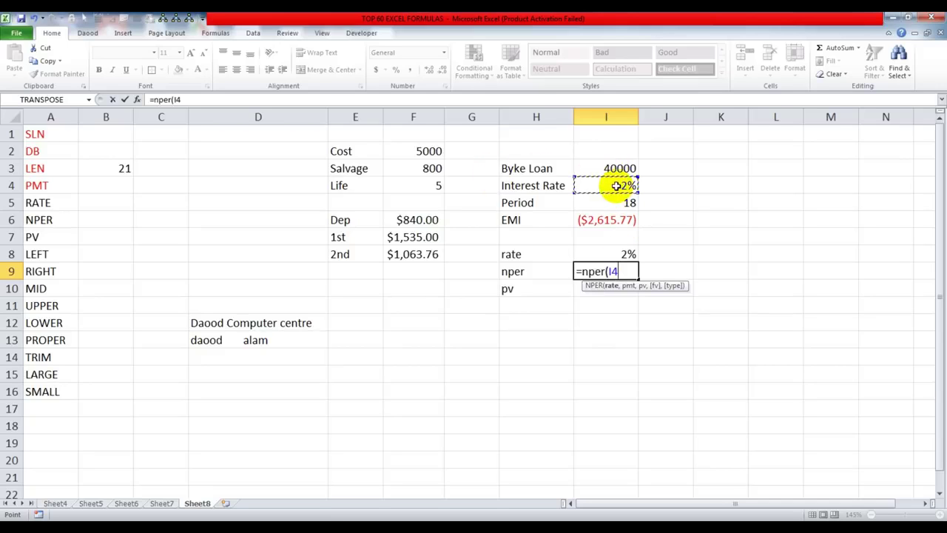
text(,)
click(621, 220)
text(,)
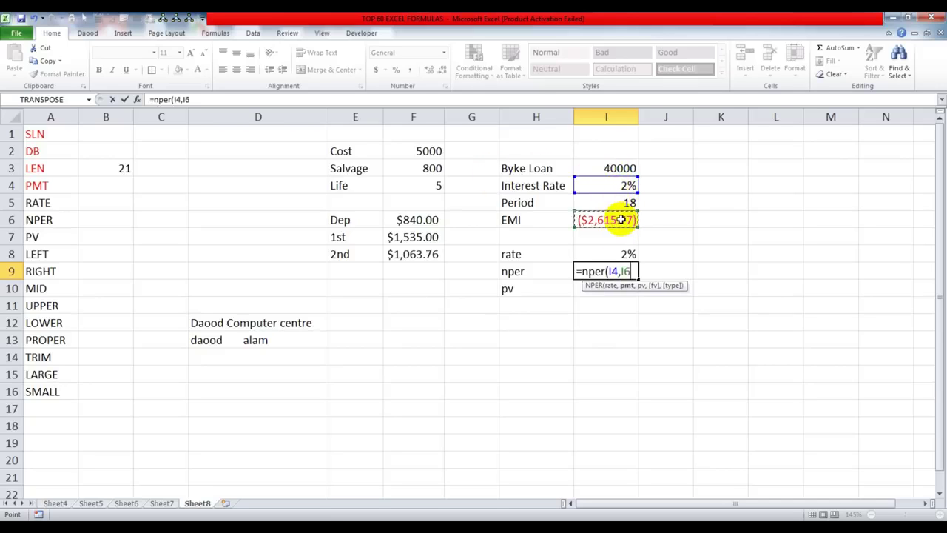
click(620, 169)
text(,0,0)
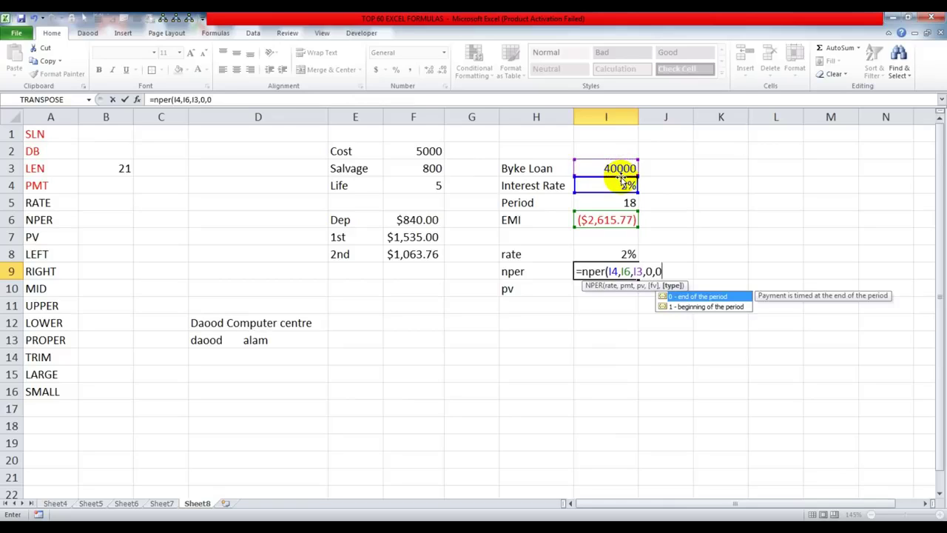
key(Return)
Remove all decimal places from the nper result in I9 so it displays as a whole number
click(622, 270)
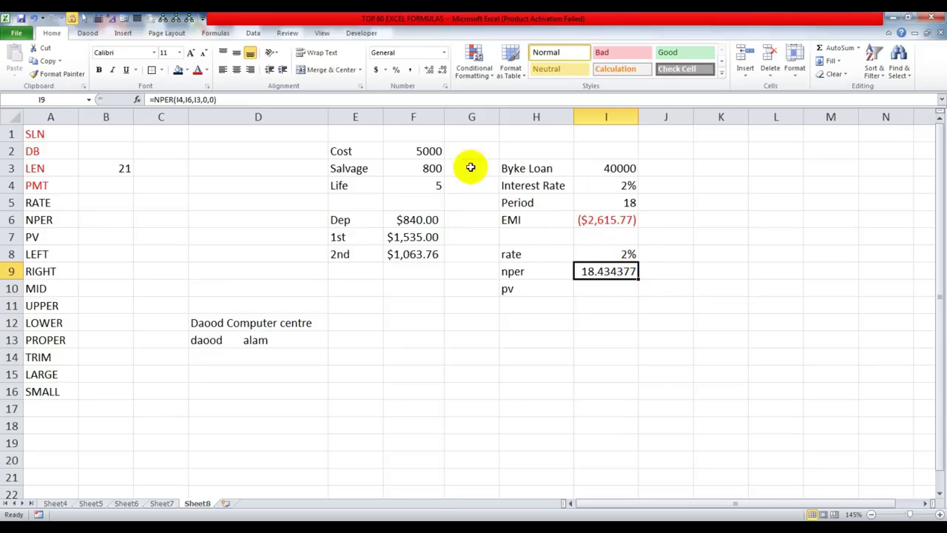
click(447, 74)
click(447, 74)
click(447, 74)
click(447, 74)
click(447, 74)
click(447, 74)
Enter the formula =PV(I4,I5,I6,0,0) in I10 beside the pv label and widen column I slightly
click(607, 290)
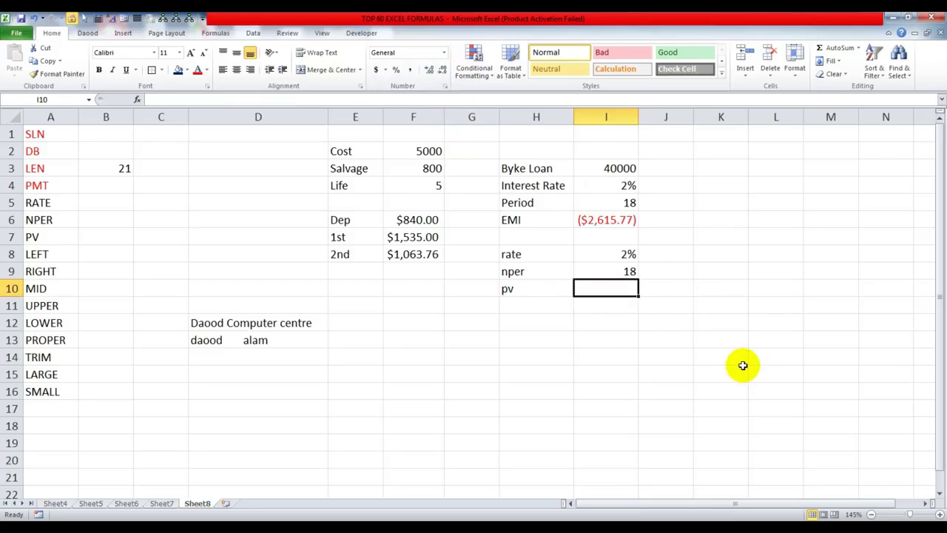
text(=pv()
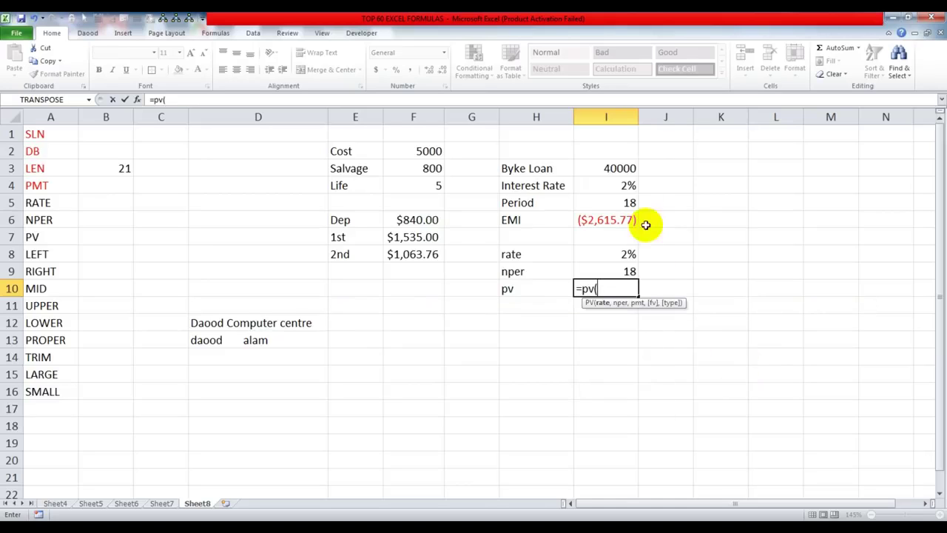
click(629, 186)
text(,)
click(630, 202)
text(,)
click(629, 219)
text(,0)
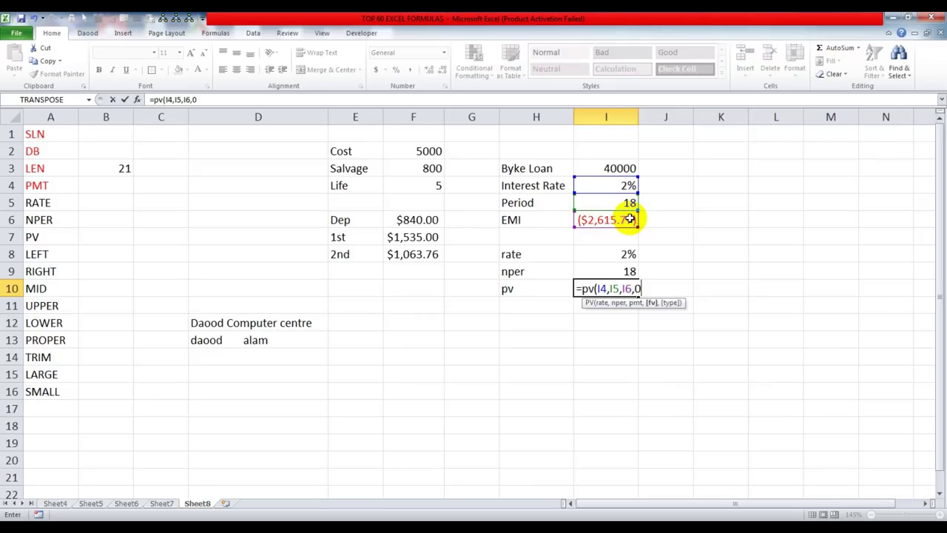
text(,0))
key(Return)
drag(635, 118, 651, 117)
click(611, 289)
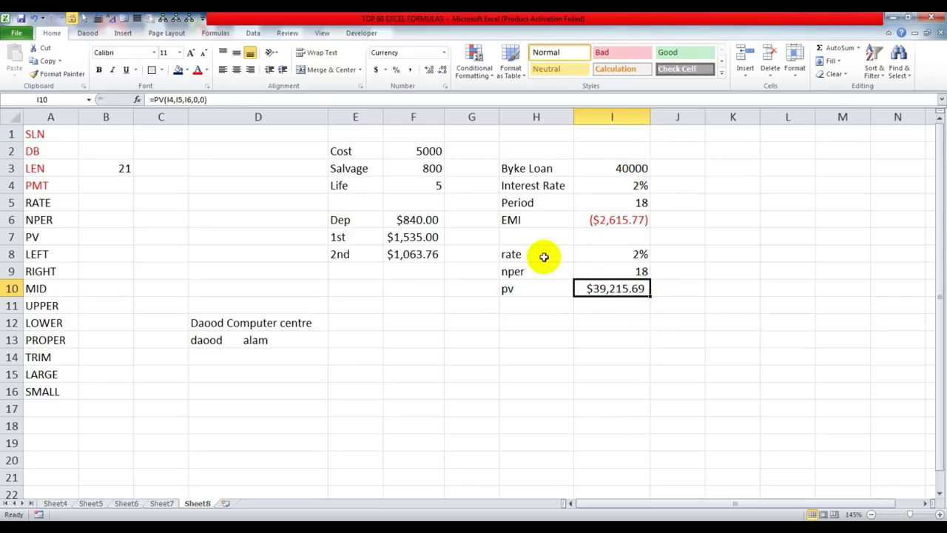
Color the RATE, NPER and PV entries in A5:A7 of the function list red
drag(46, 203, 60, 237)
click(198, 69)
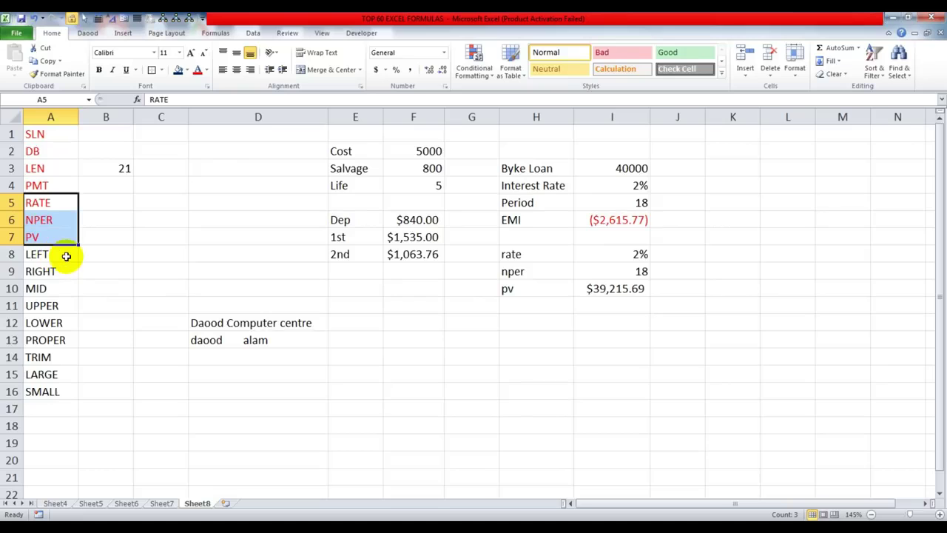
Enter the formula =LEFT(D12,5) in B8 beside the LEFT entry
click(222, 321)
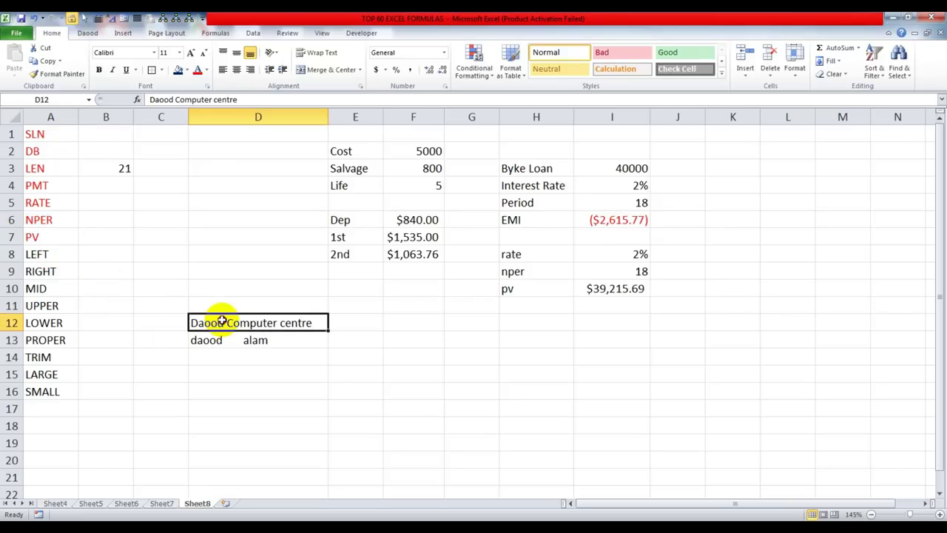
click(103, 256)
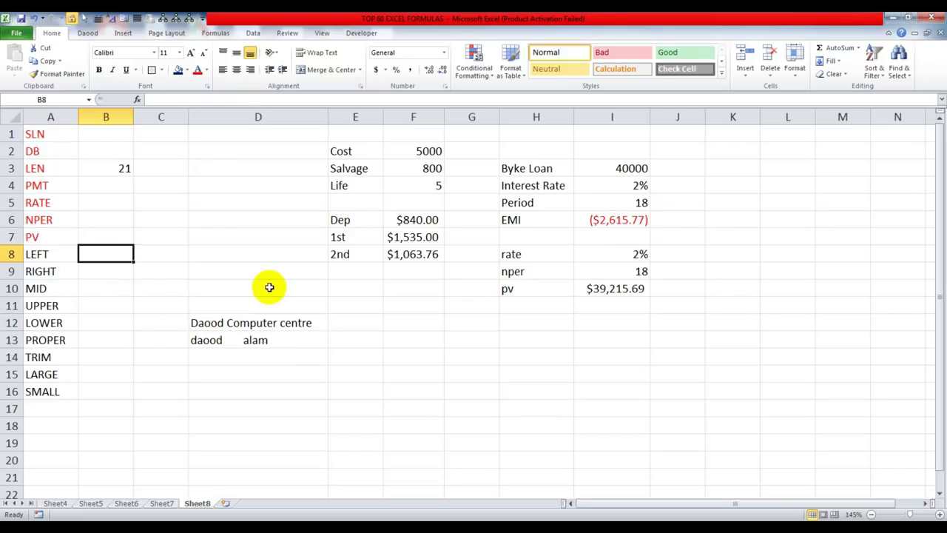
text(=left()
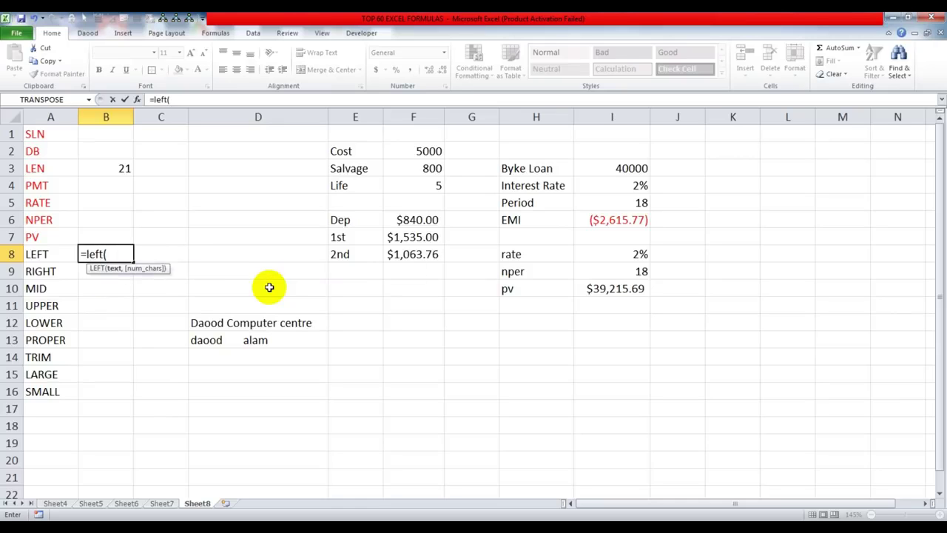
click(207, 323)
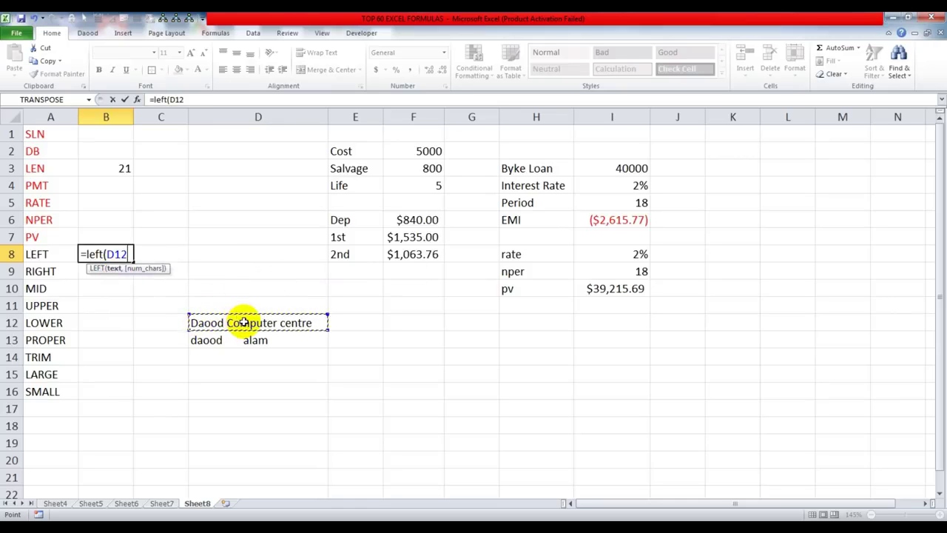
text(,)
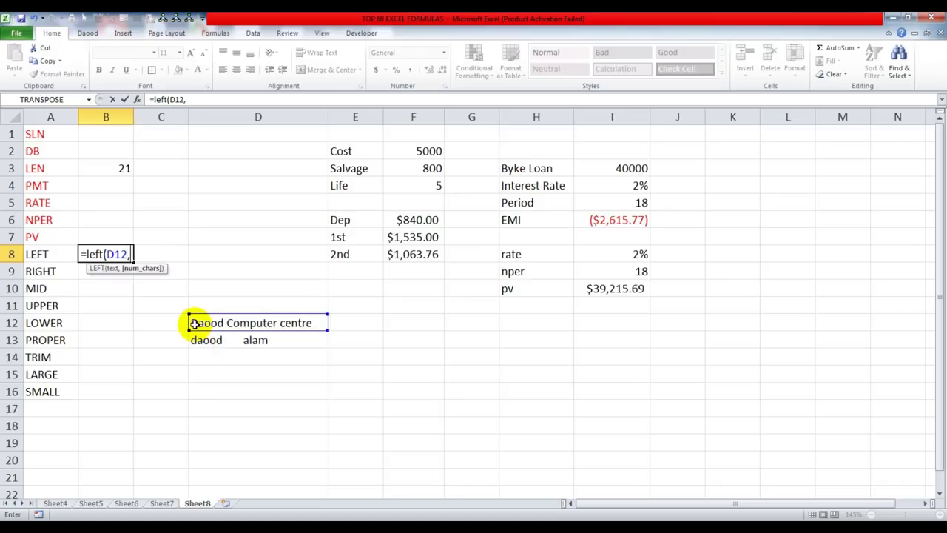
text(5)
key(Return)
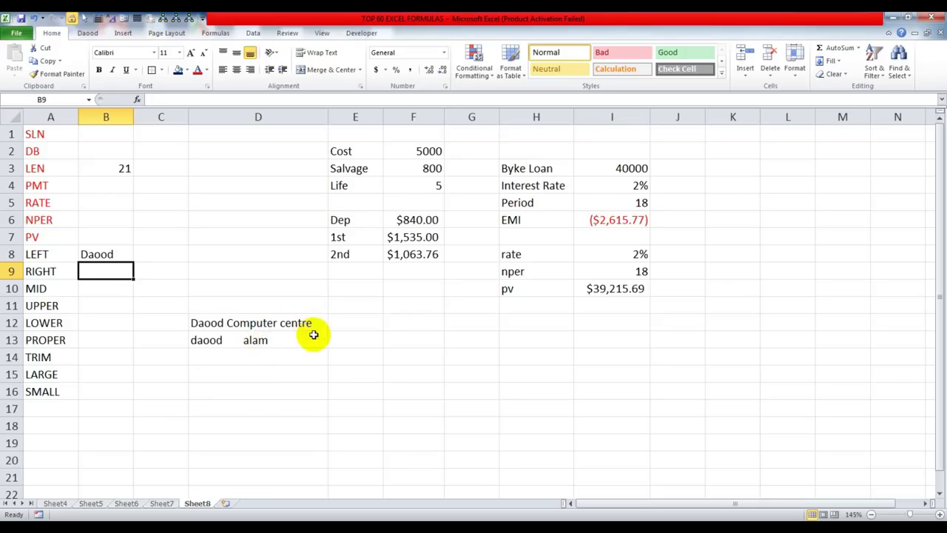
Enter the formula =RIGHT(D12,6) in B9 beside the RIGHT entry
text(=right()
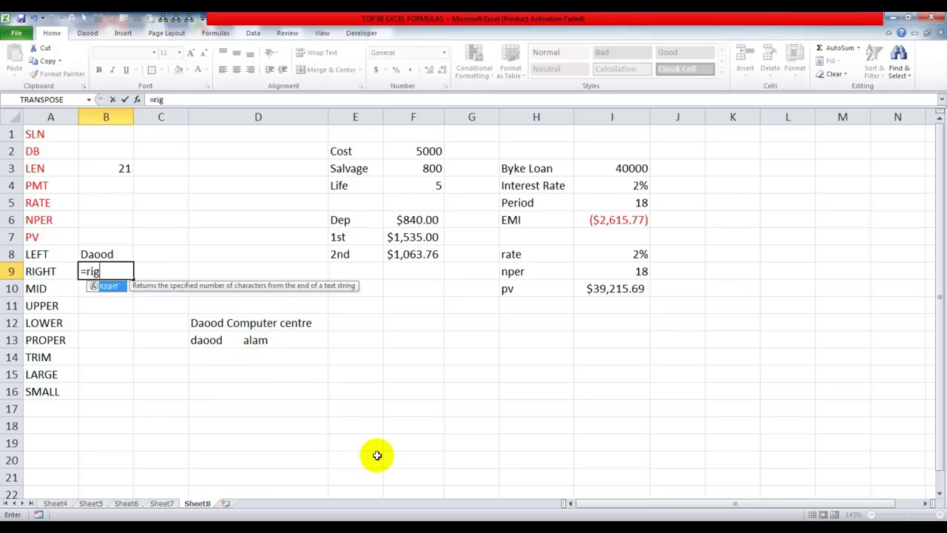
click(214, 324)
text(,)
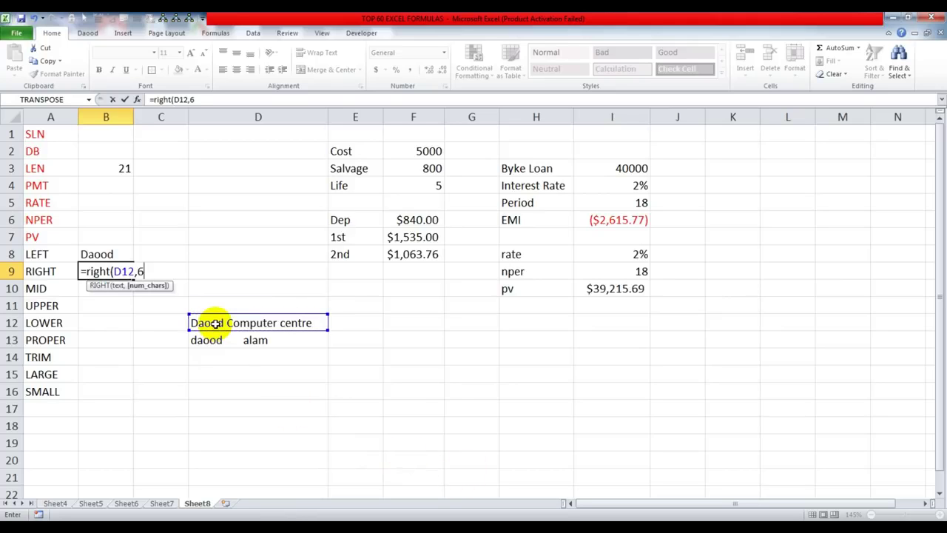
text(6)
key(Return)
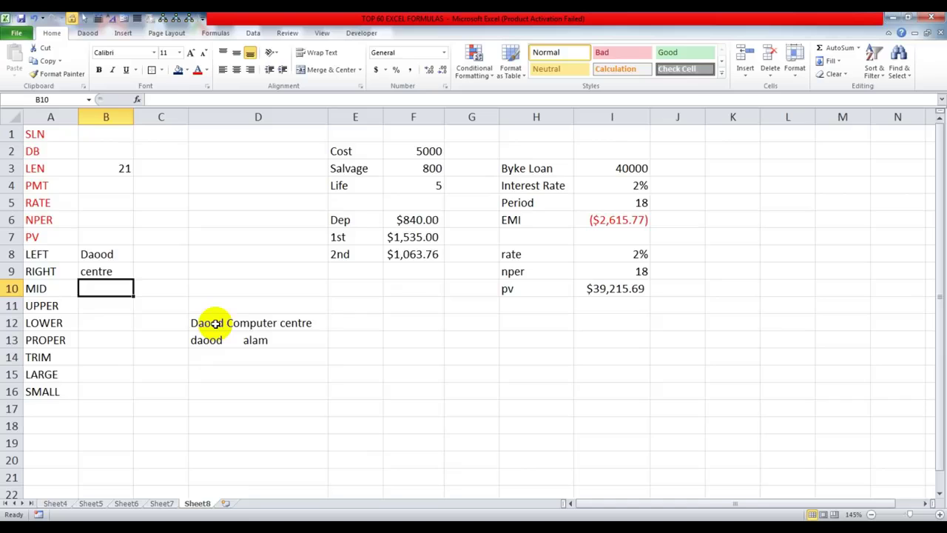
Enter the formula =MID(D12,7,8) in B10 beside the MID entry to extract the middle word
click(212, 323)
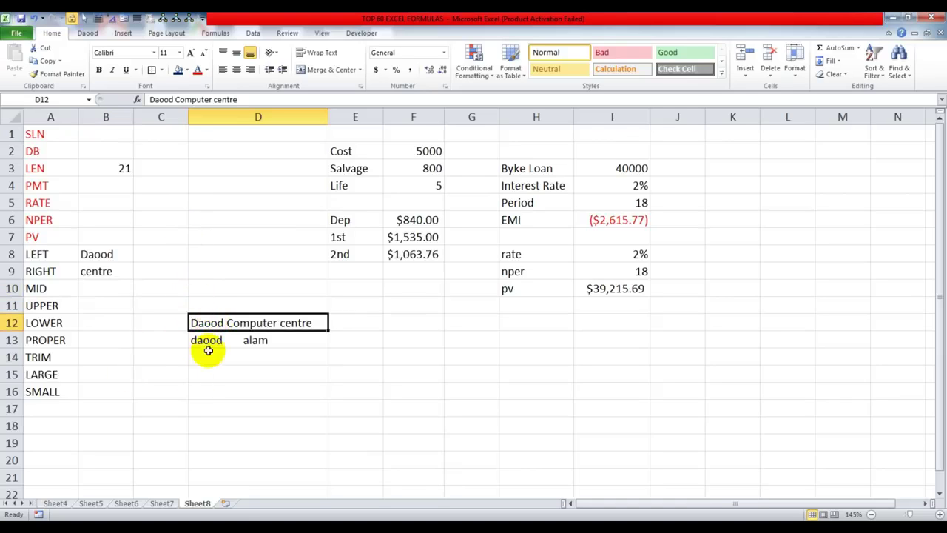
click(124, 295)
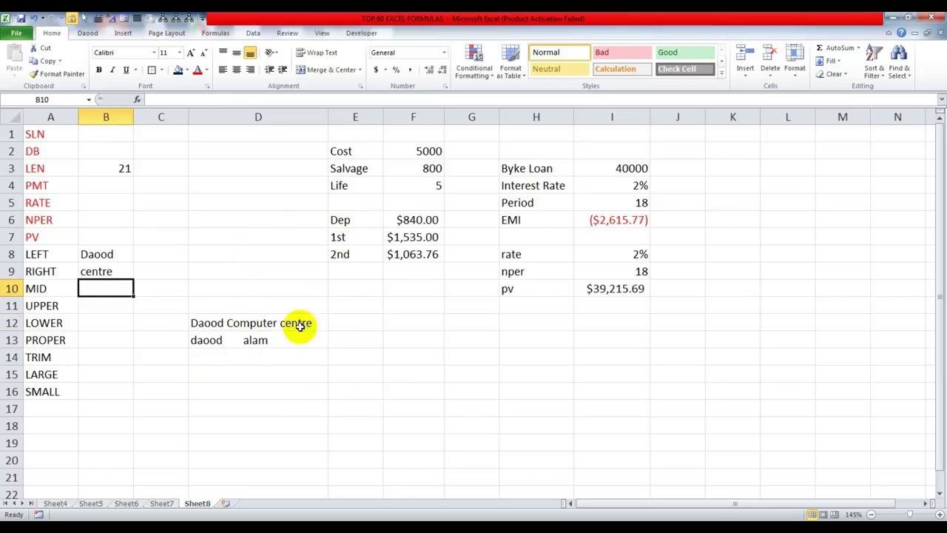
text(=)
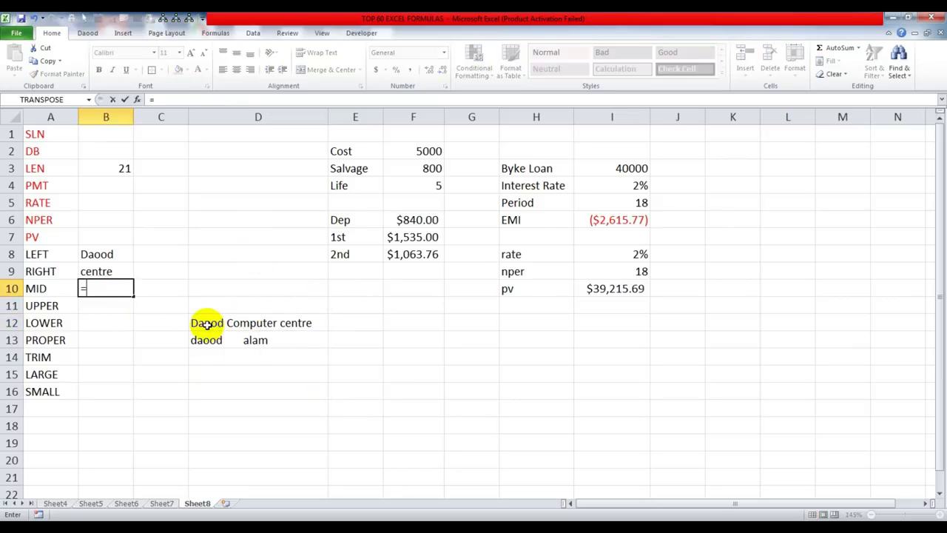
text(mid()
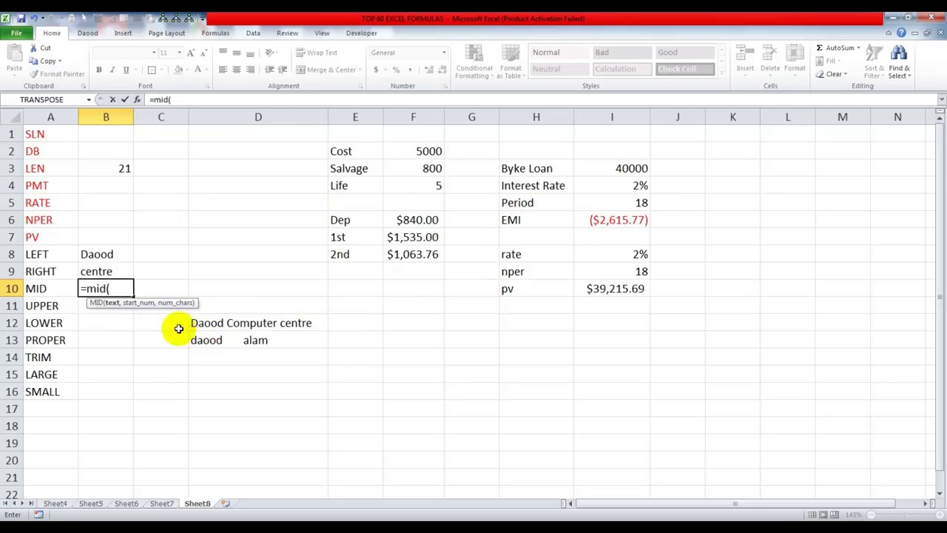
click(250, 326)
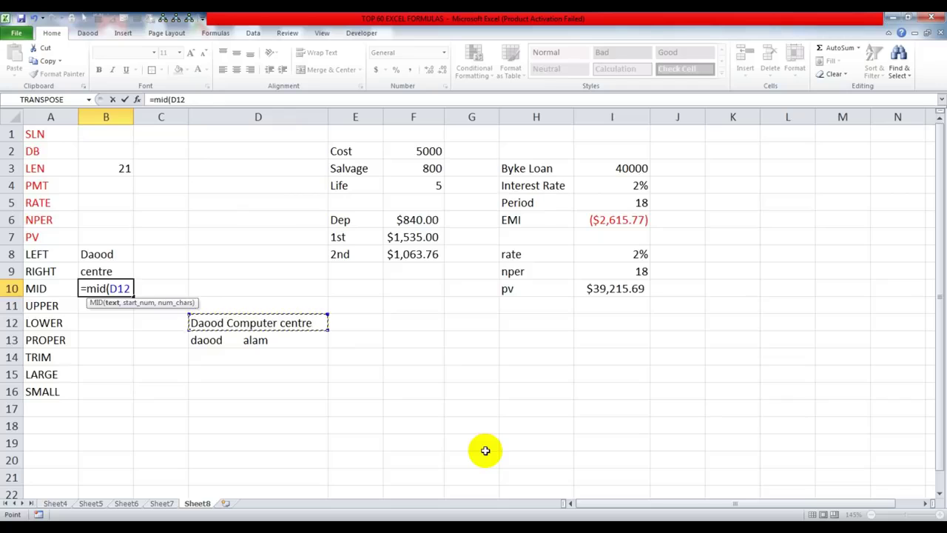
text(,)
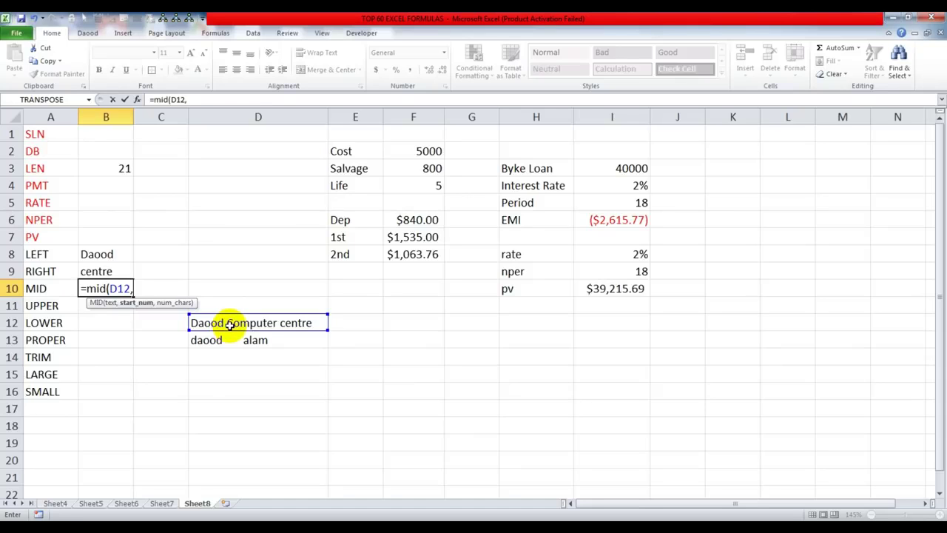
text(7)
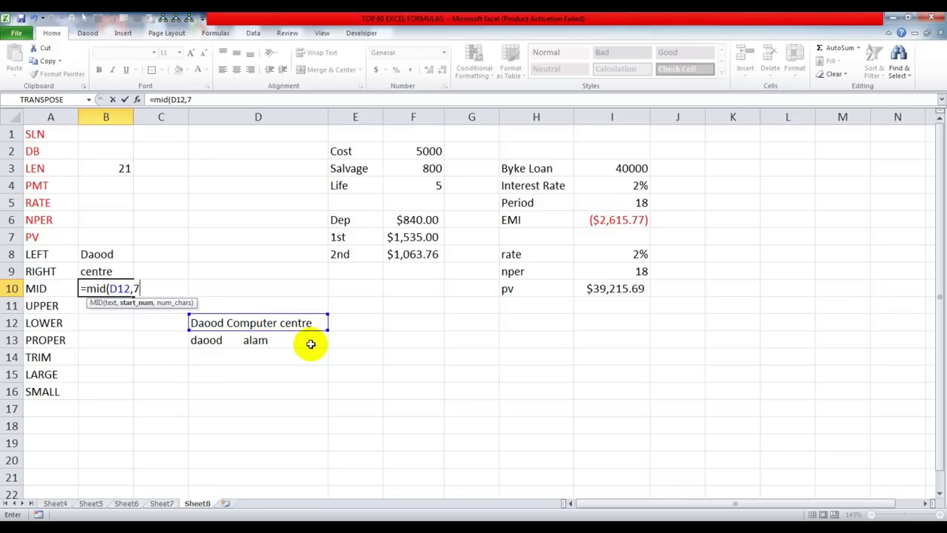
text(,8)
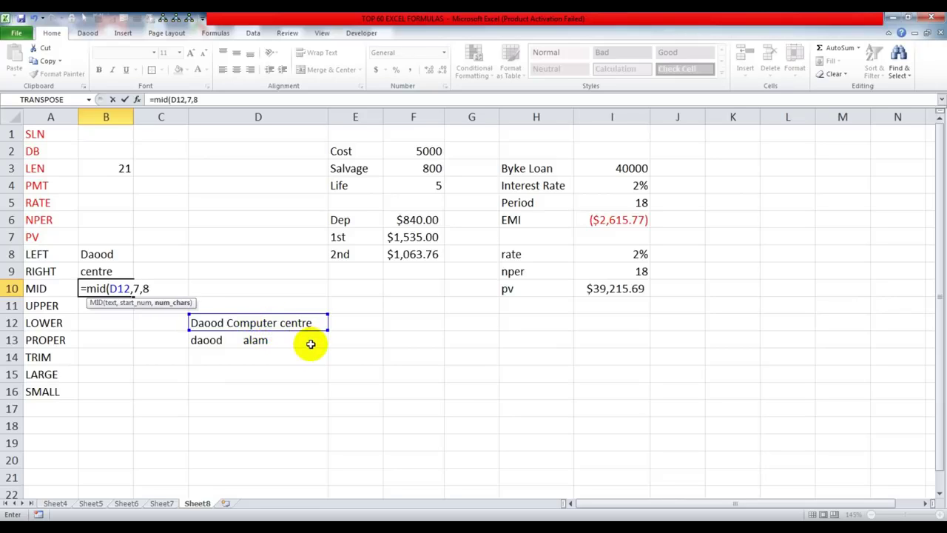
text())
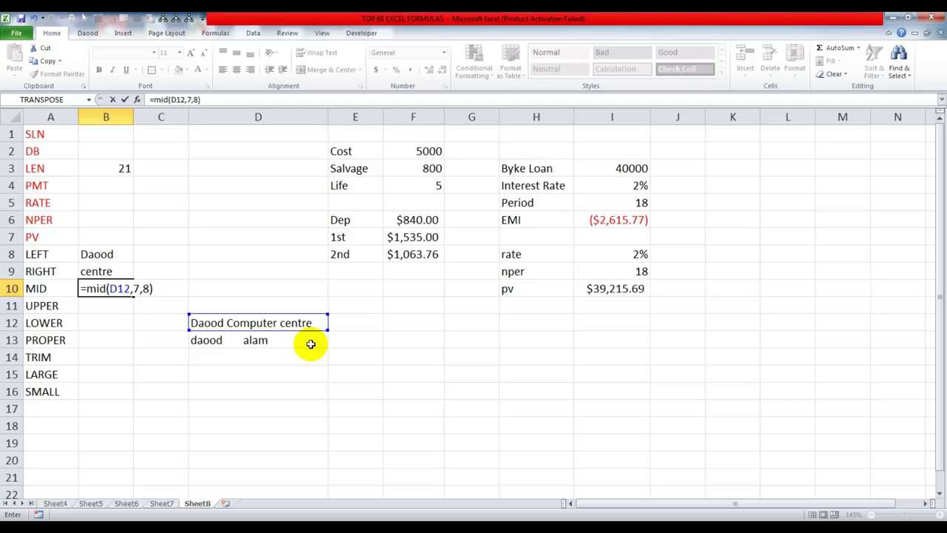
key(Return)
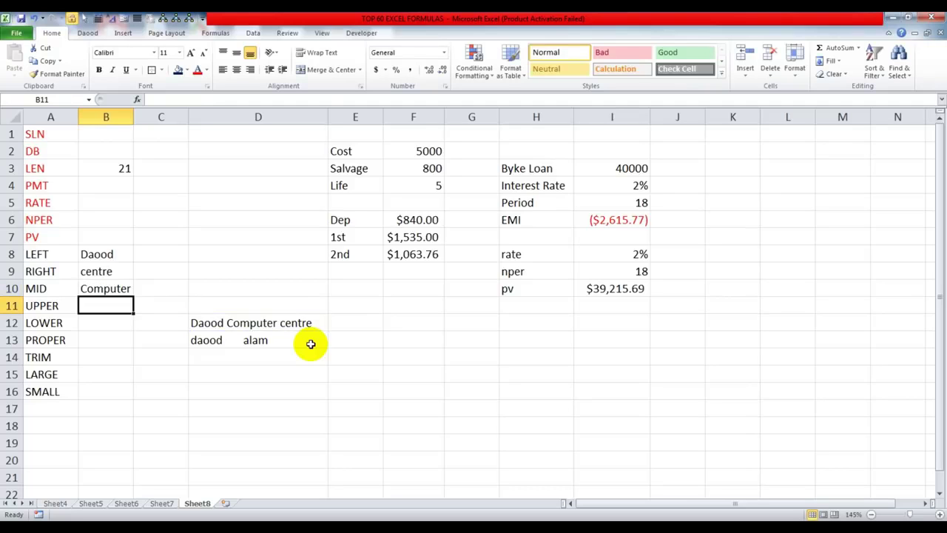
Enter the formula =UPPER(D12) in B11 beside the UPPER entry and autofit column B to its contents
text(=upper()
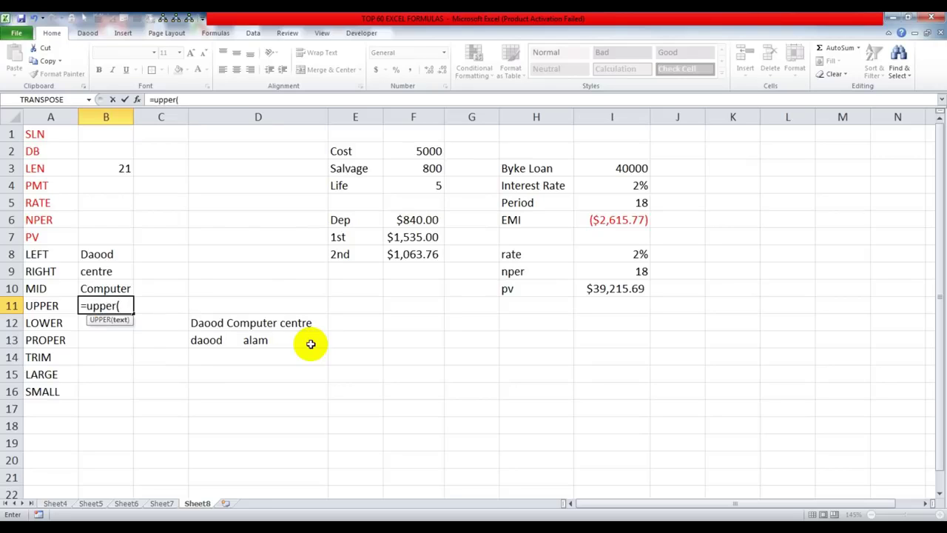
click(252, 320)
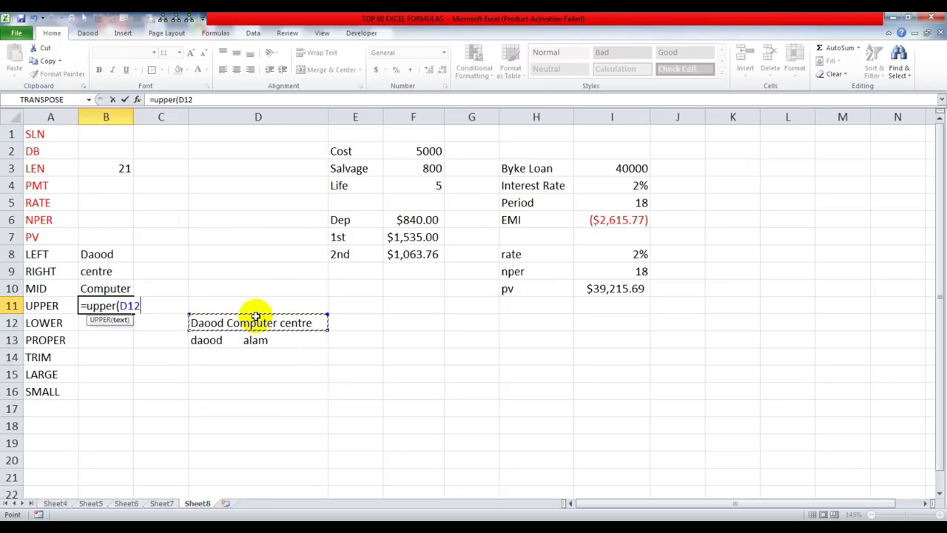
key(Return)
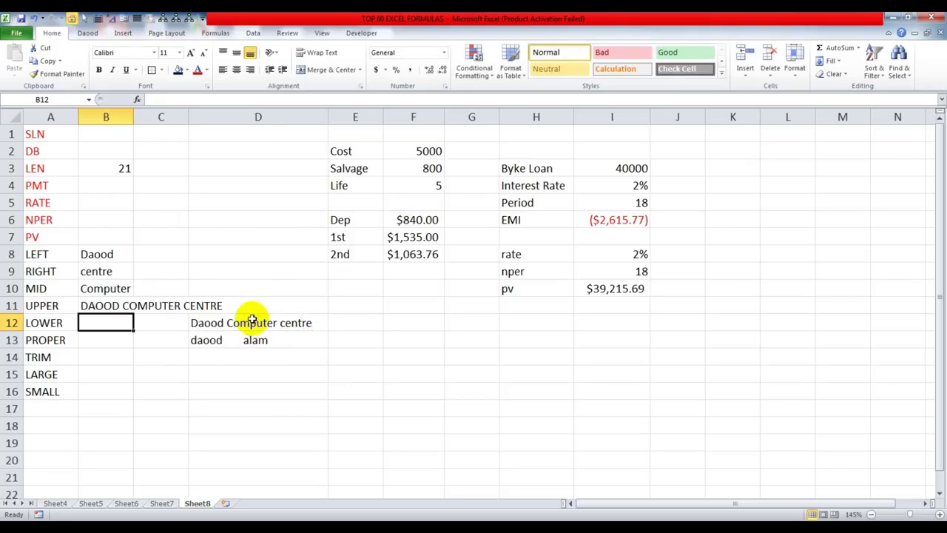
double_click(133, 117)
click(122, 307)
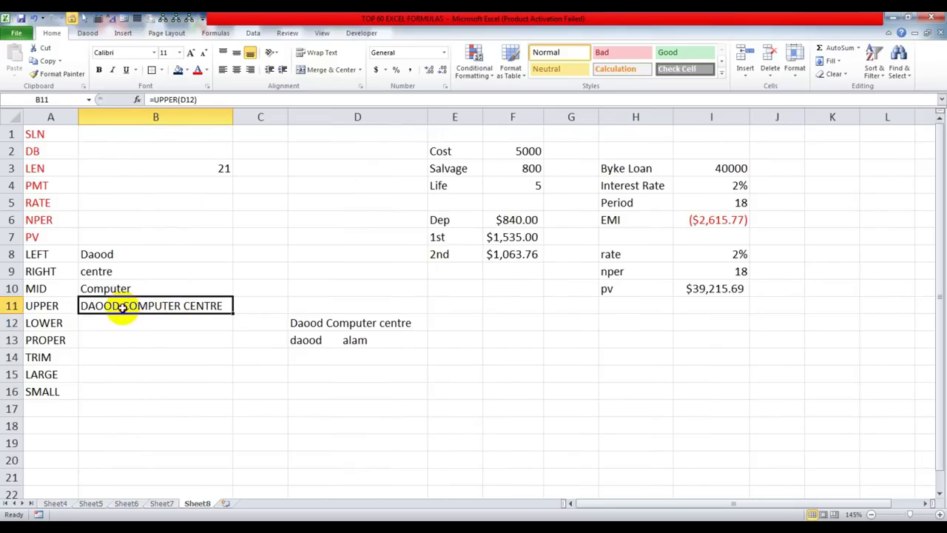
Enter the formula =LOWER(D12) in B12 beside the LOWER entry
click(172, 325)
text(=)
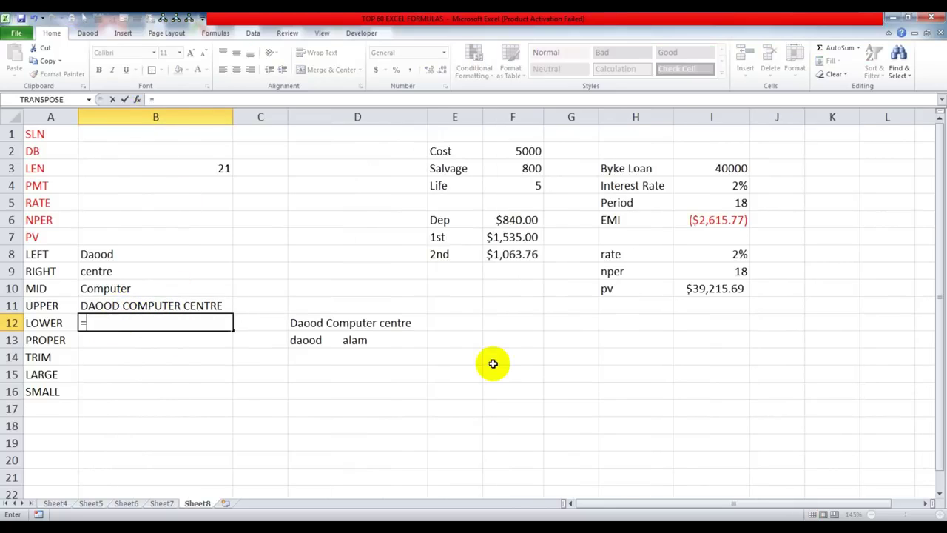
text(lower()
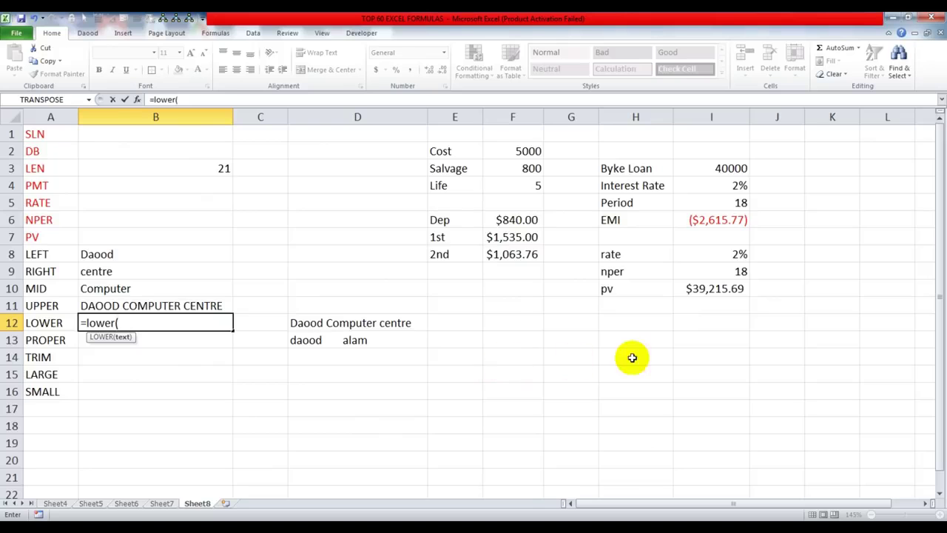
click(292, 324)
key(Return)
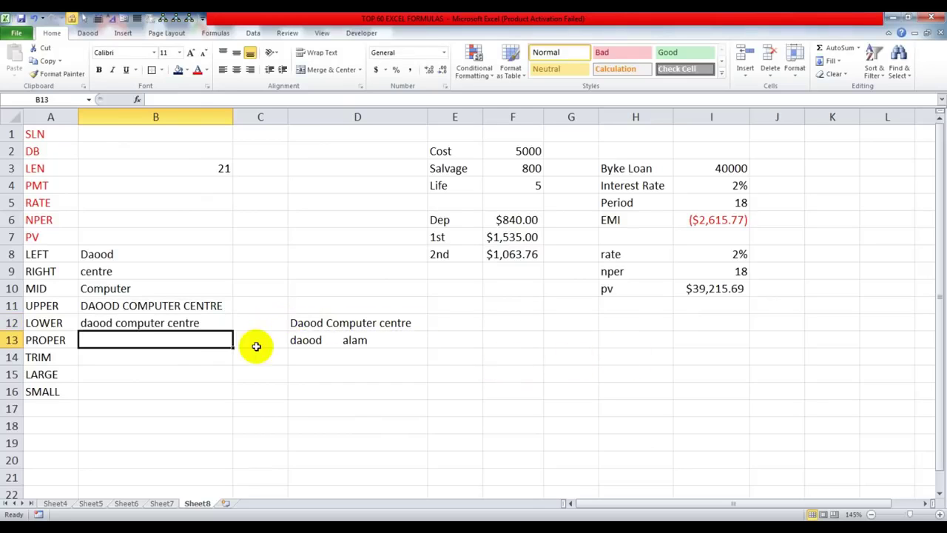
Enter the formula =PROPER(D12) in B13 beside the PROPER entry
text(=proper()
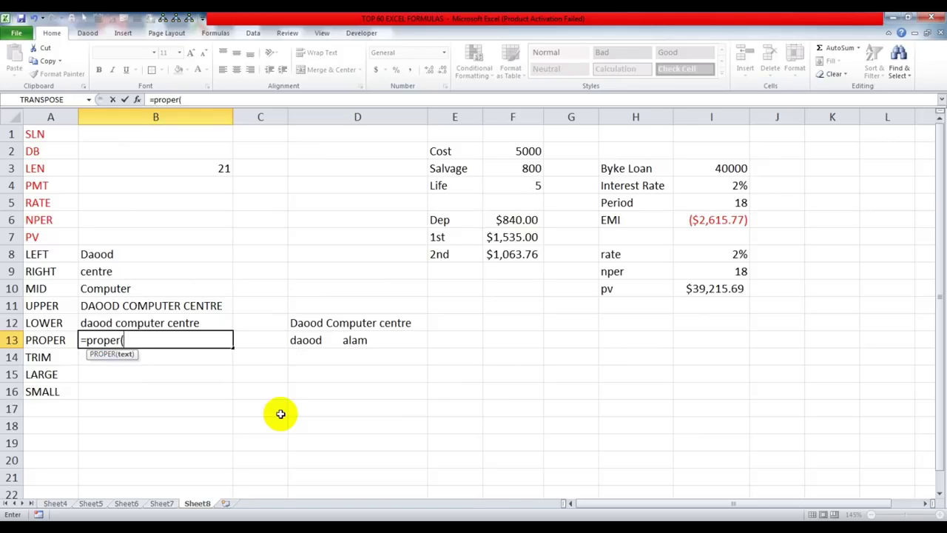
click(329, 324)
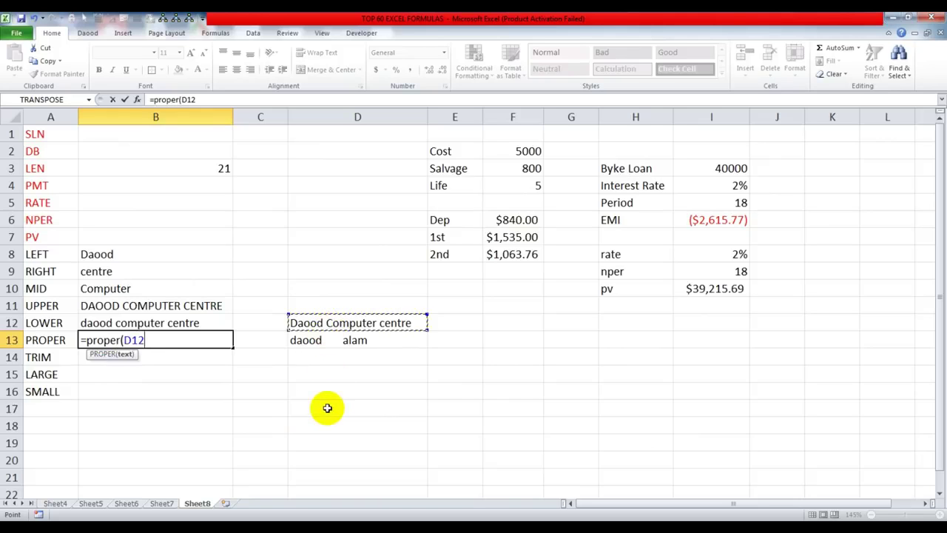
text())
key(Return)
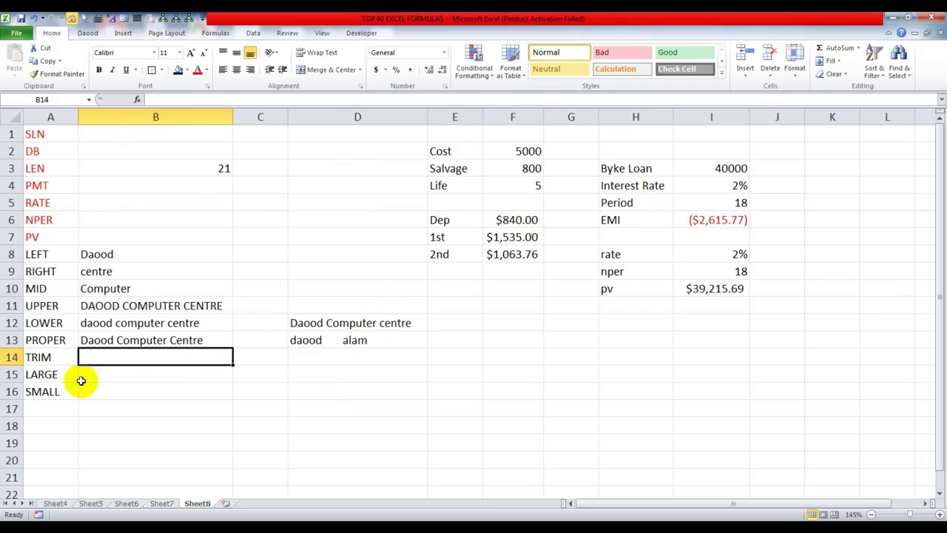
Enter the formula =TRIM(D13) in B14 beside the TRIM entry to remove the extra spaces
text(=trim()
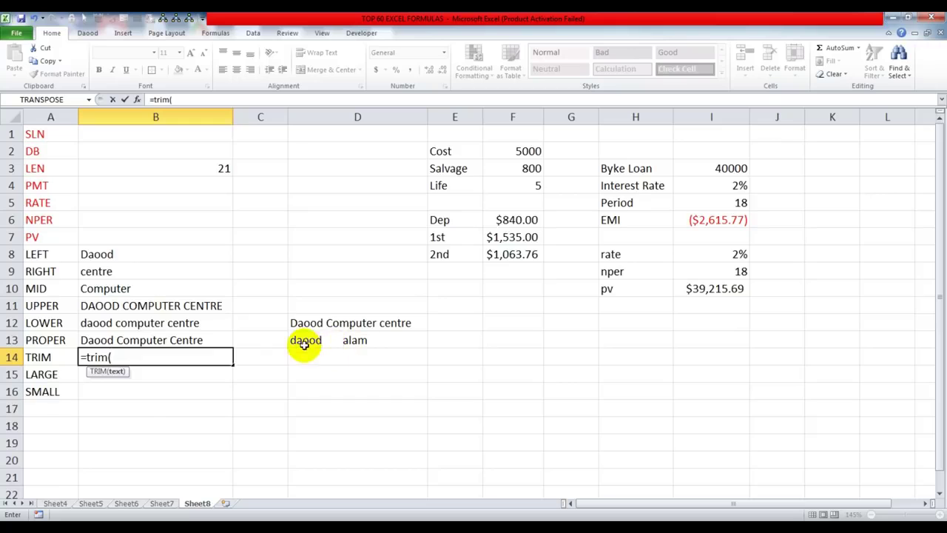
click(333, 340)
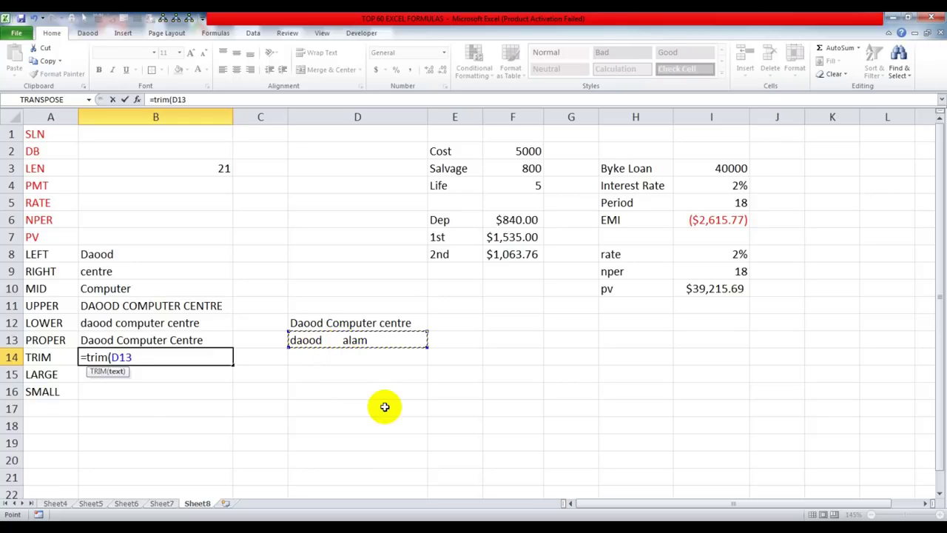
key(Return)
key(Up)
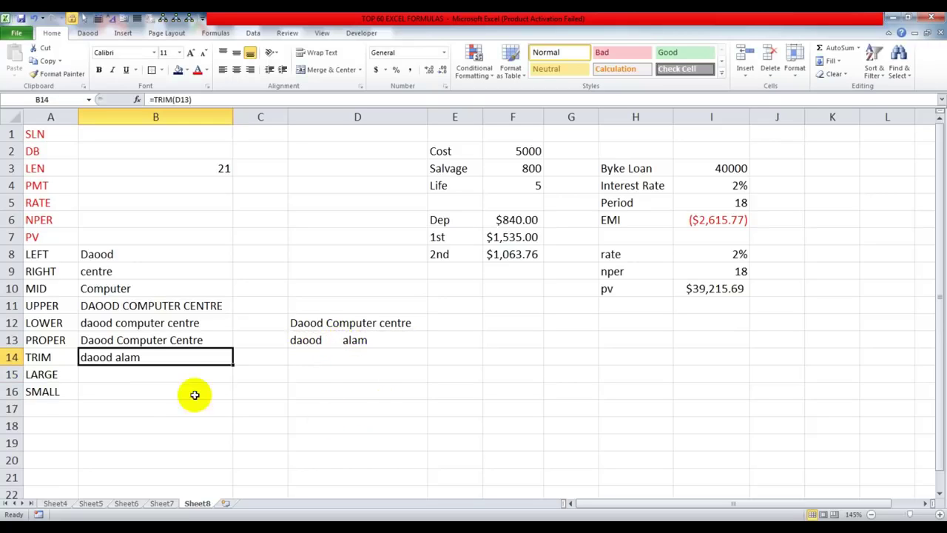
Wrap the TRIM formula in B14 in UPPER so it reads =UPPER(TRIM(D13)), accepting the proposed bracket correction
double_click(166, 357)
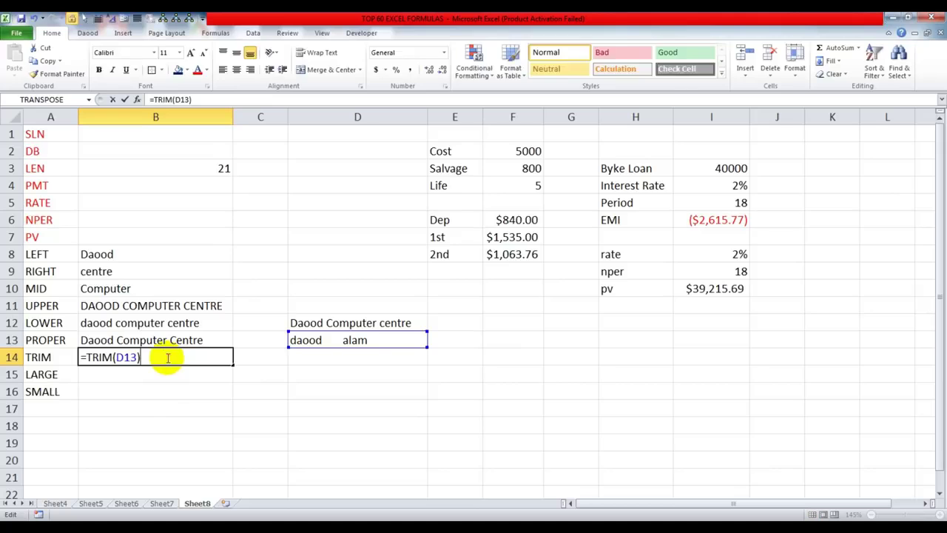
click(85, 357)
text(upper()
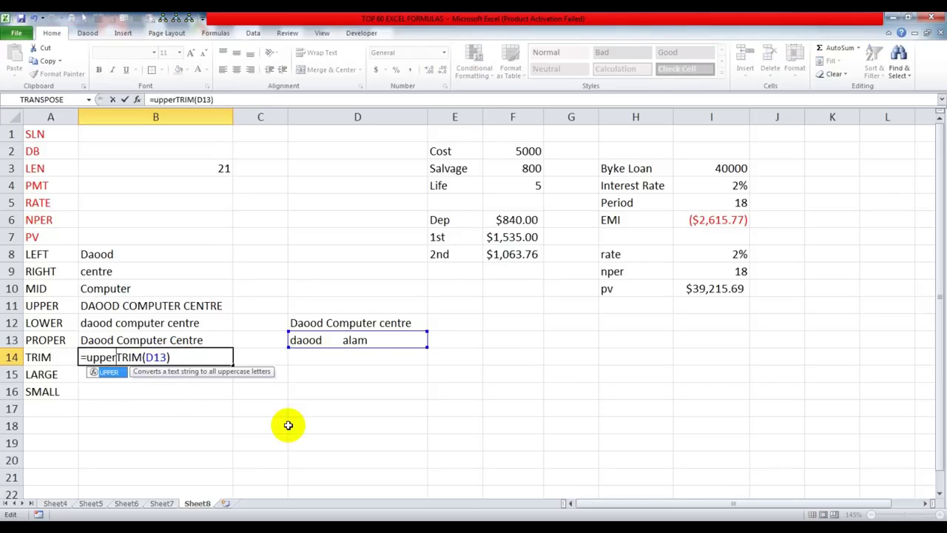
key(Return)
key(Return)
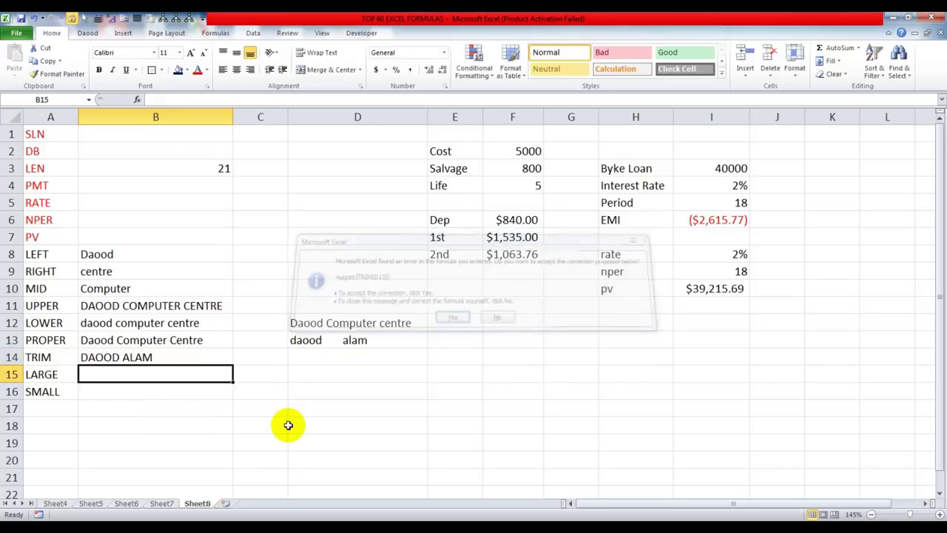
click(154, 358)
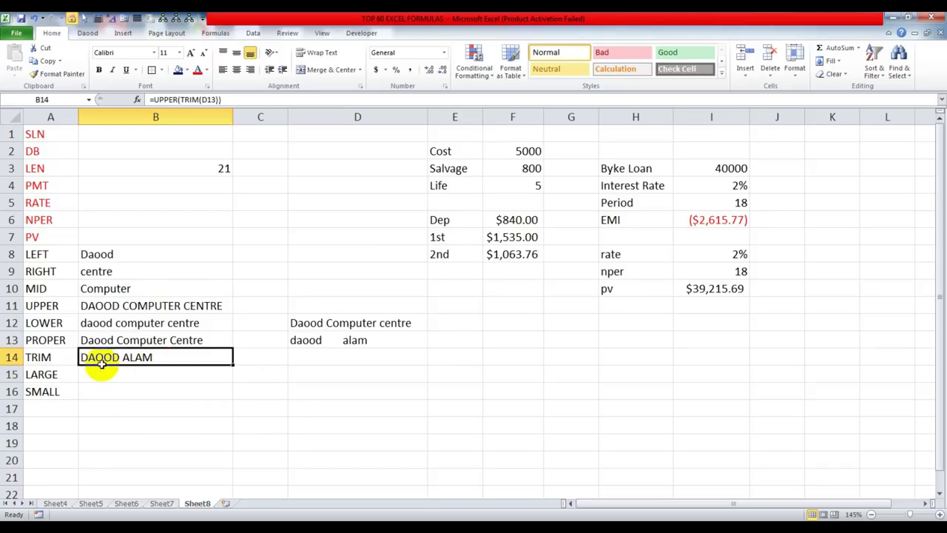
click(150, 376)
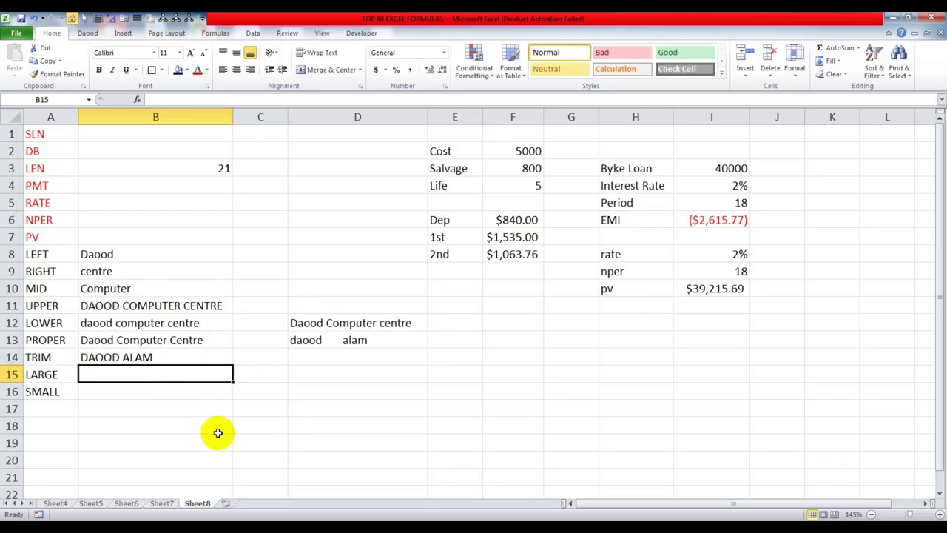
scroll(279, 367, down, 3)
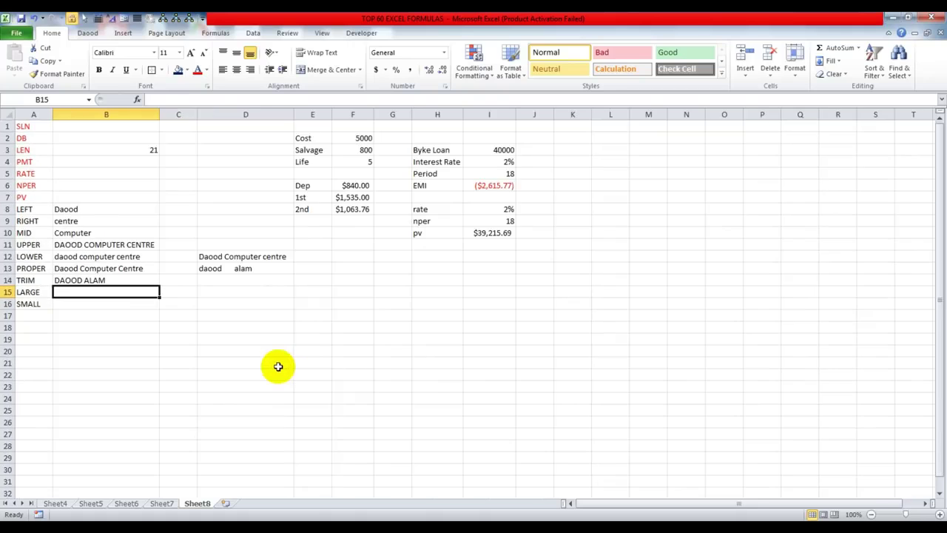
scroll(279, 367, up, 1)
drag(434, 115, 447, 115)
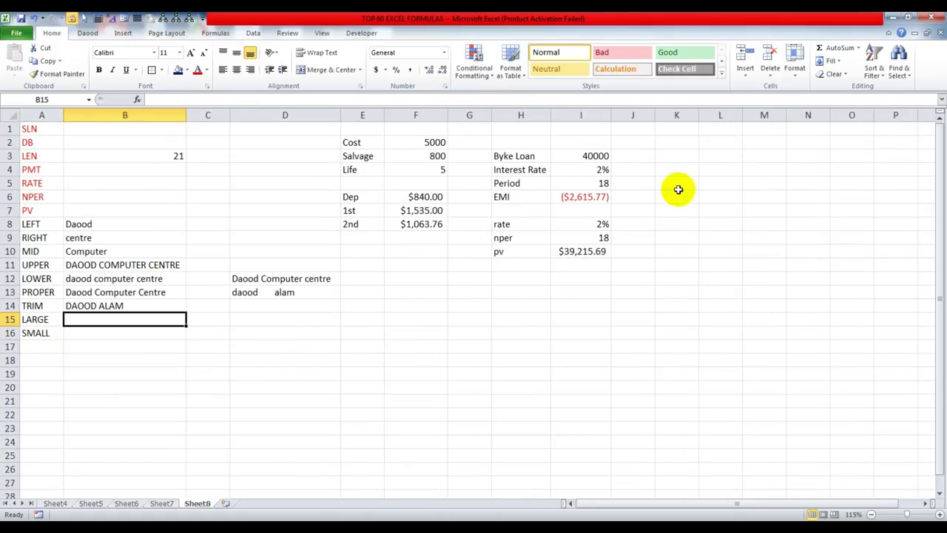
click(695, 153)
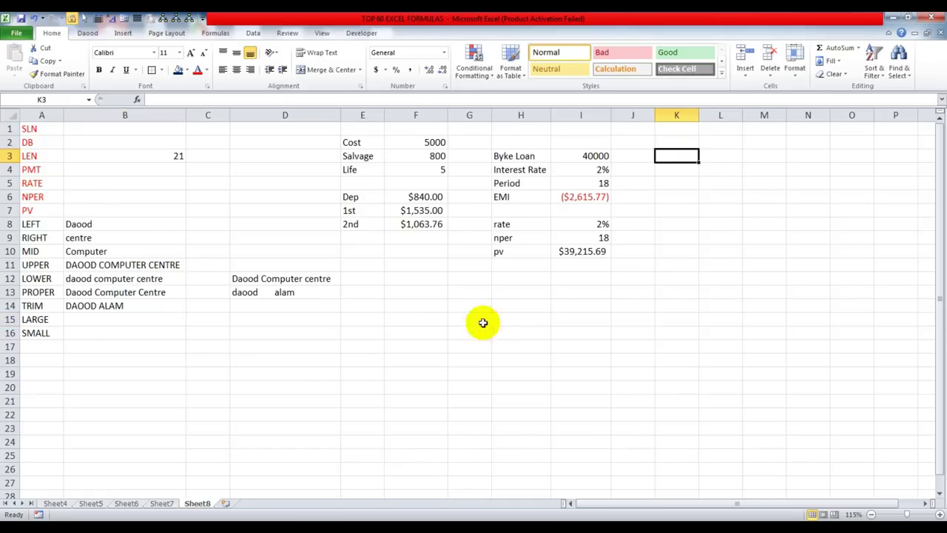
Enter the sample numbers 10, 15, 20, 25 and 30 down cells C17 to C21 below the function list
scroll(308, 364, down, 2)
click(215, 265)
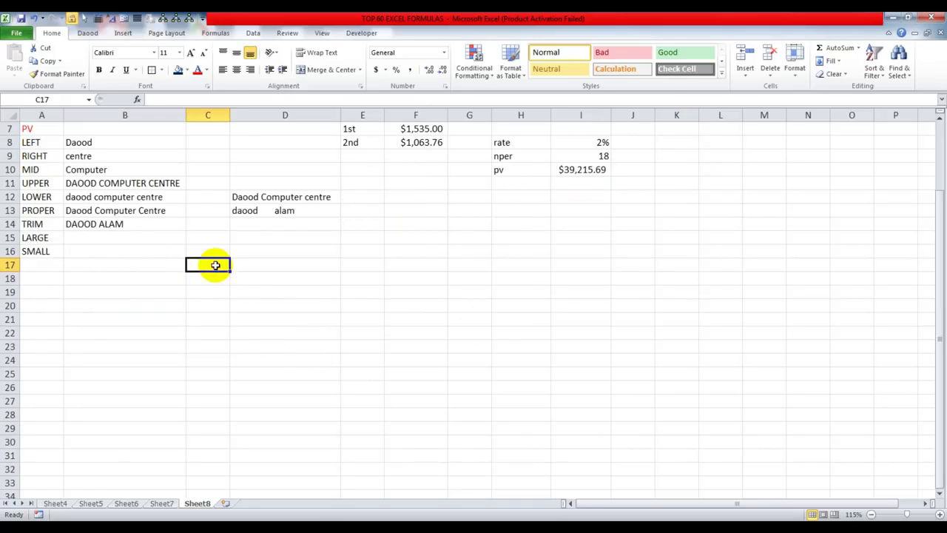
text(10)
key(Return)
text(15)
key(Return)
text(20)
key(Return)
text(25)
key(Return)
text(30)
key(Return)
Enter =LARGE($C$17:$C$21,ROW(1:1)) in D17, accepting the proposed bracket correction, and fill the formula down to D21
click(315, 264)
text(=lar)
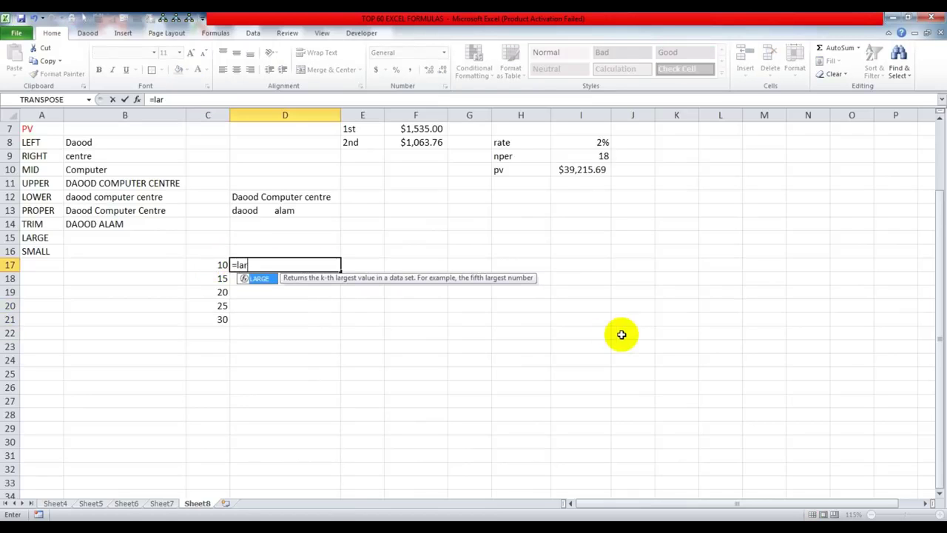
text(ge()
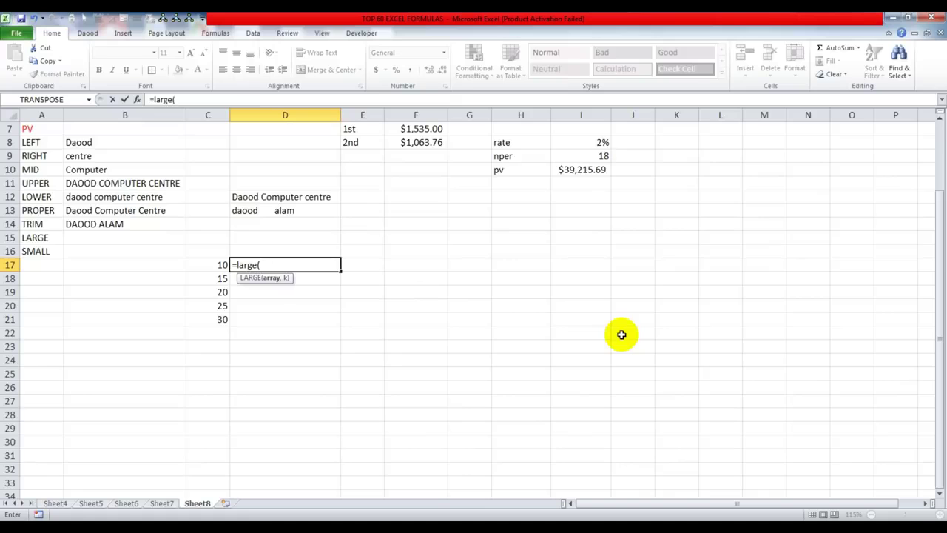
drag(208, 267, 211, 320)
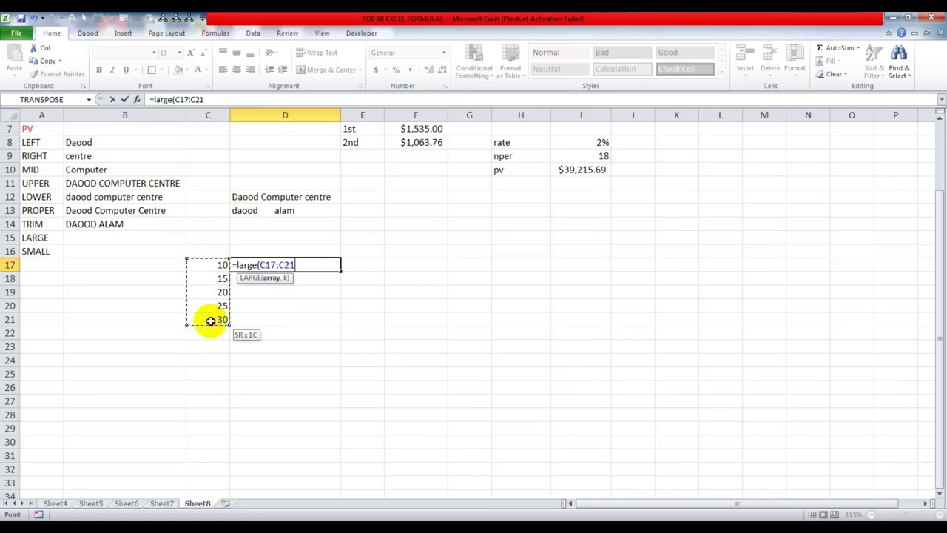
key(F4)
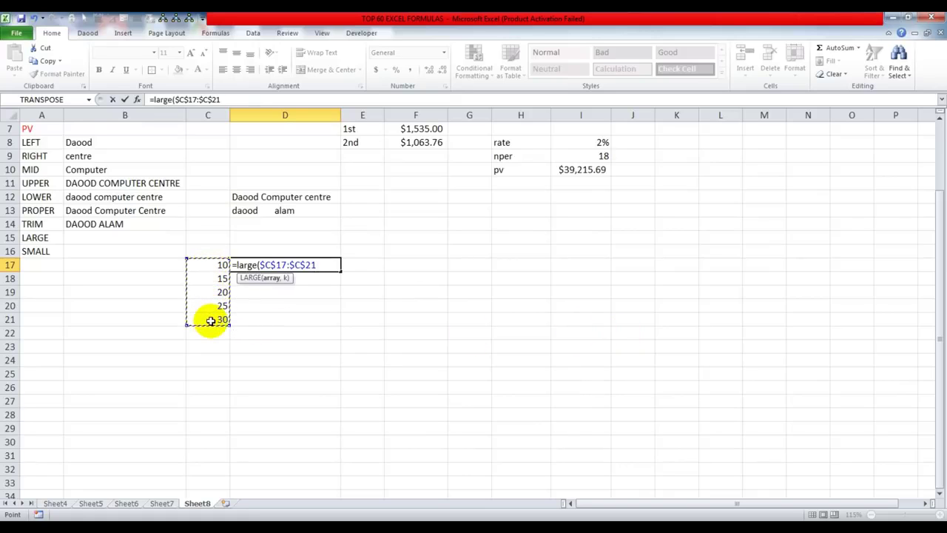
text(,)
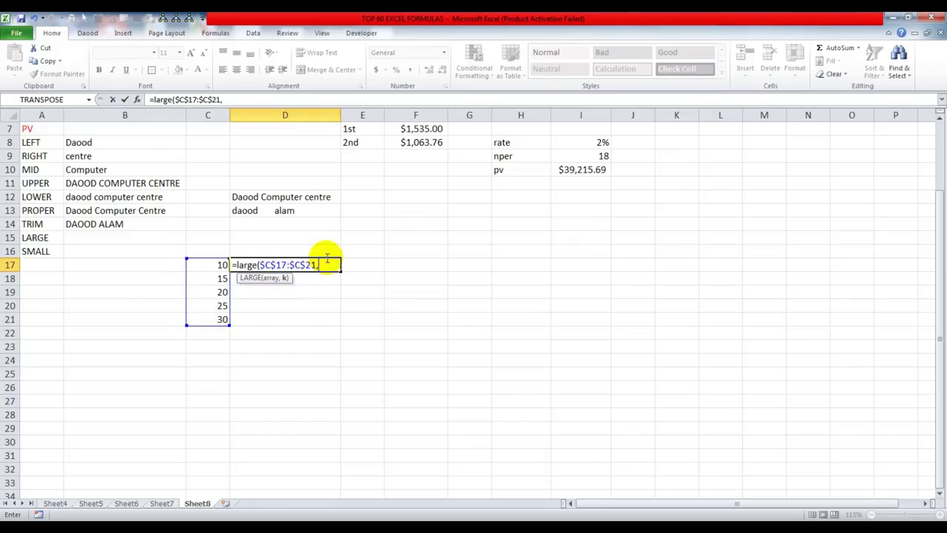
text(ro)
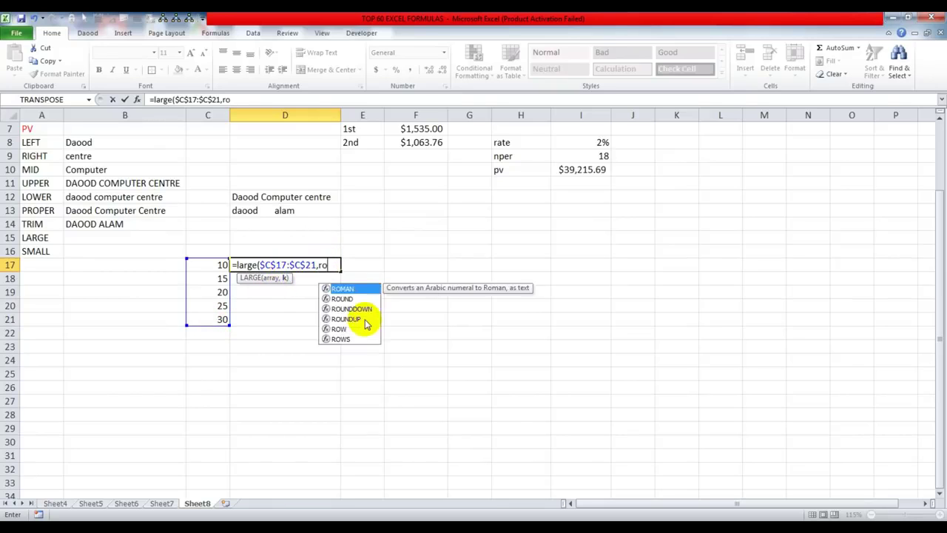
text(w(1:1)
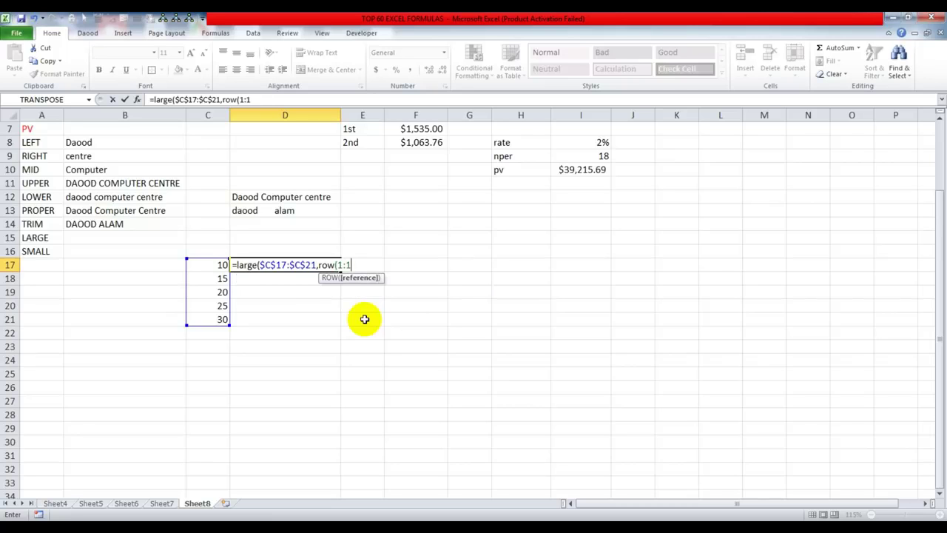
text())
key(Return)
key(Return)
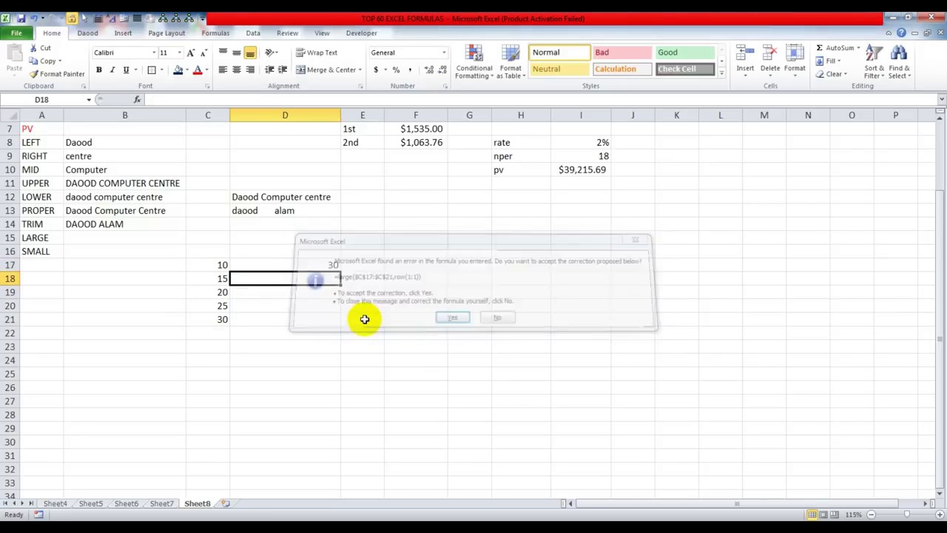
key(Up)
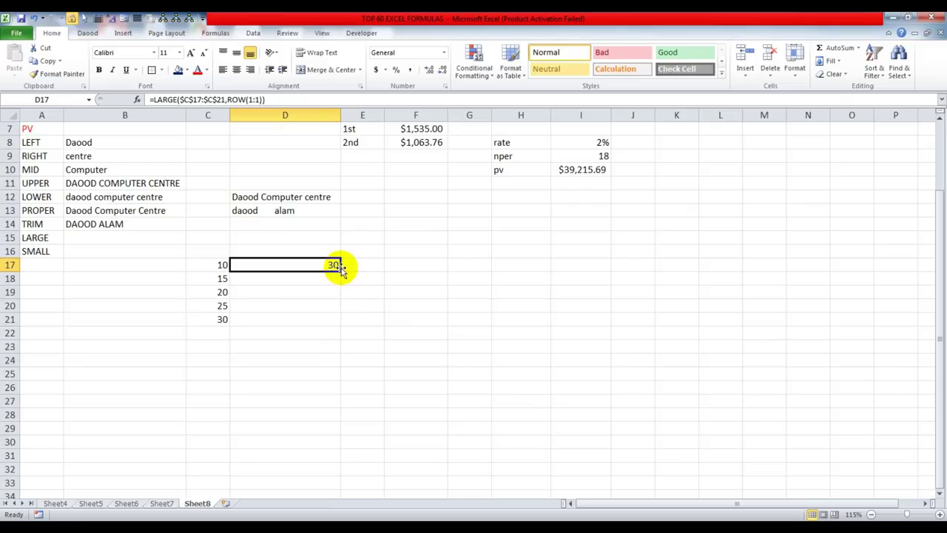
drag(339, 269, 339, 323)
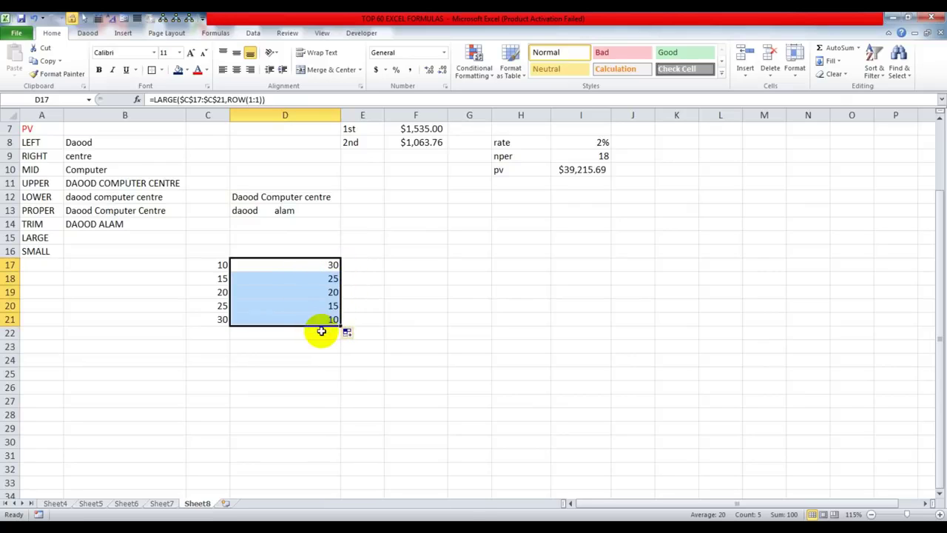
Change the sample numbers in C18 to 35 and C19 to 39 to test the LARGE ranking
click(217, 281)
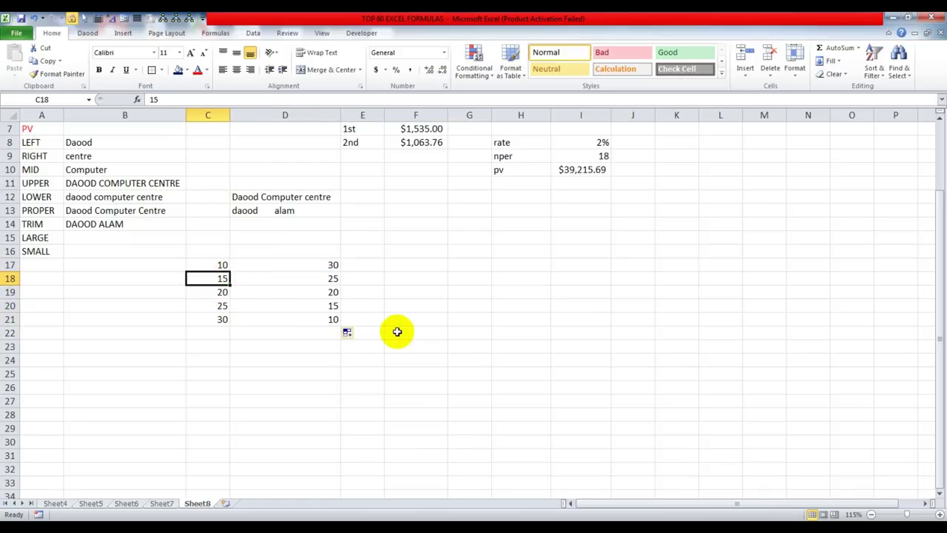
text(35)
key(Return)
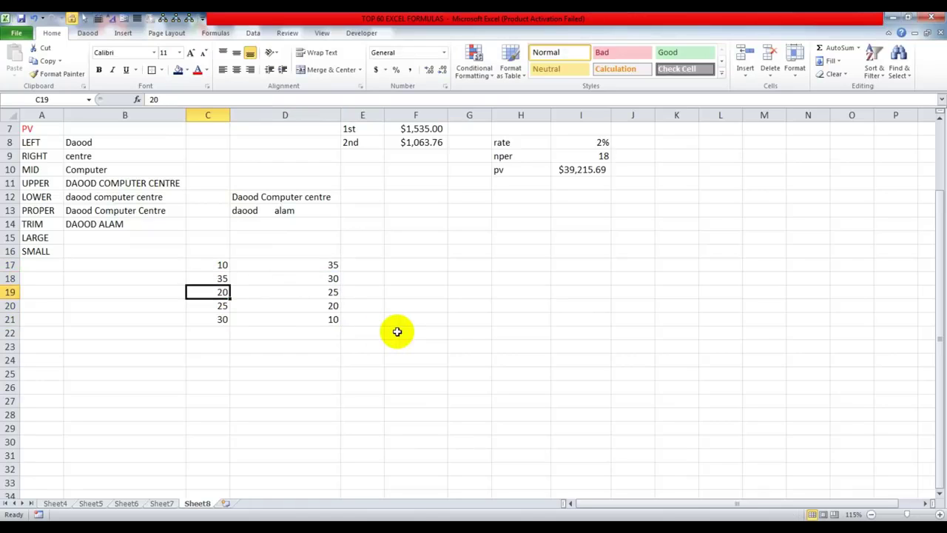
text(39)
key(Return)
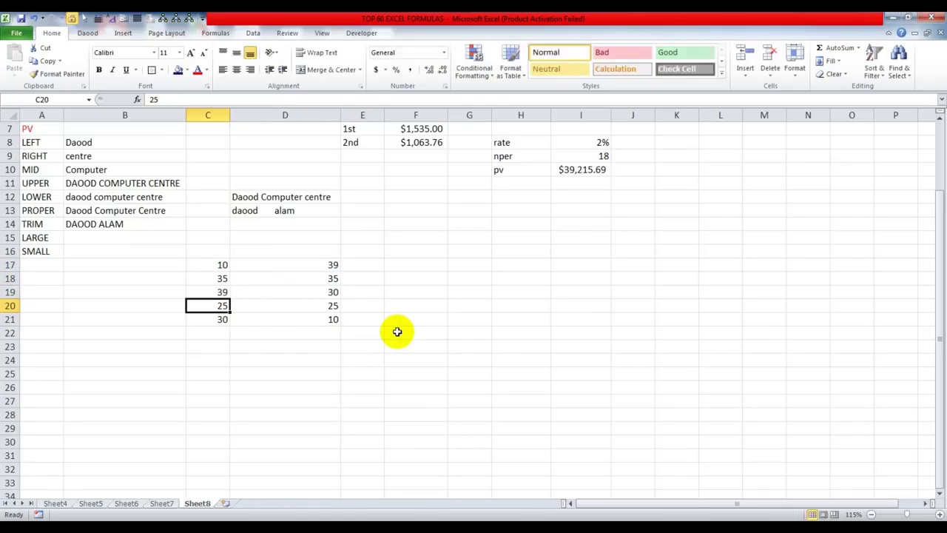
Enter =SMALL($C$17:$C$21,ROW(1:1)) in E17 and fill the formula down to E21
drag(222, 264, 217, 317)
click(372, 265)
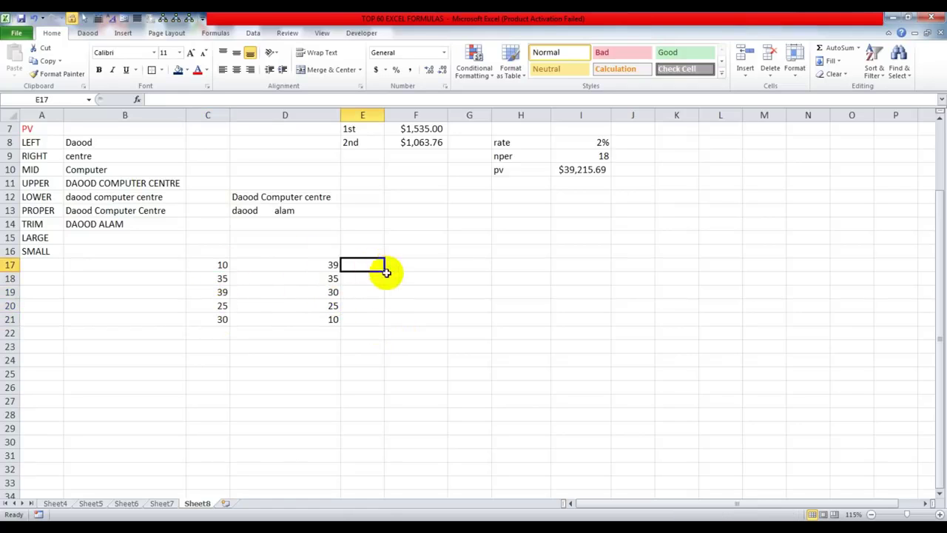
text(=small()
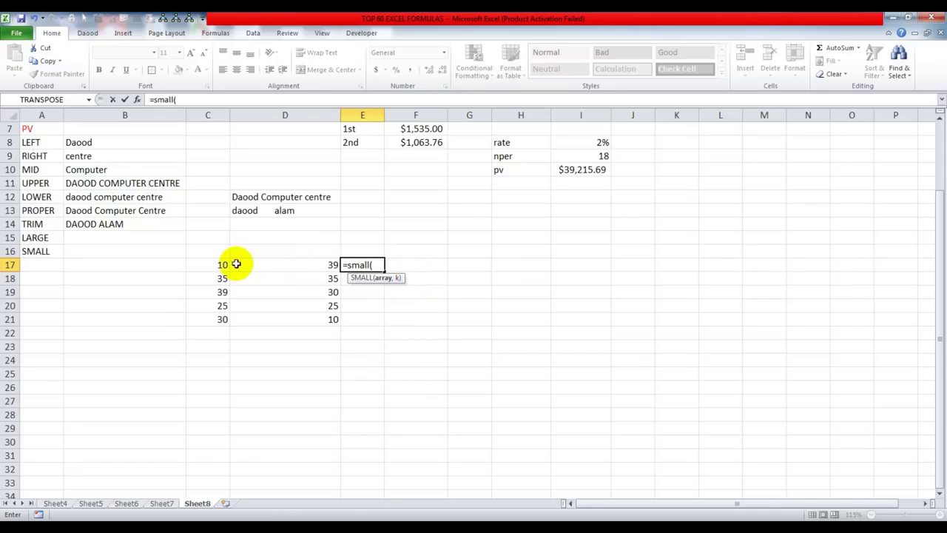
drag(222, 265, 227, 326)
key(F4)
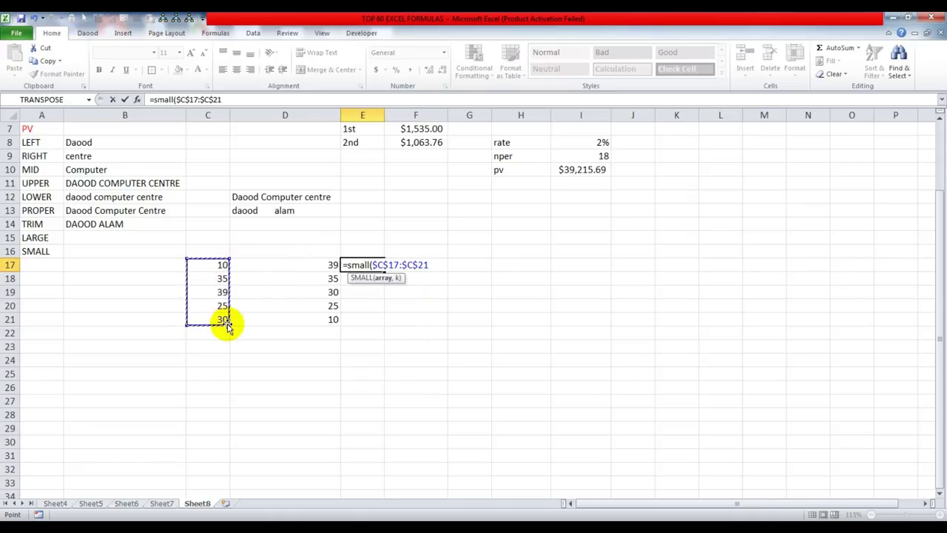
text(,row(1:1)
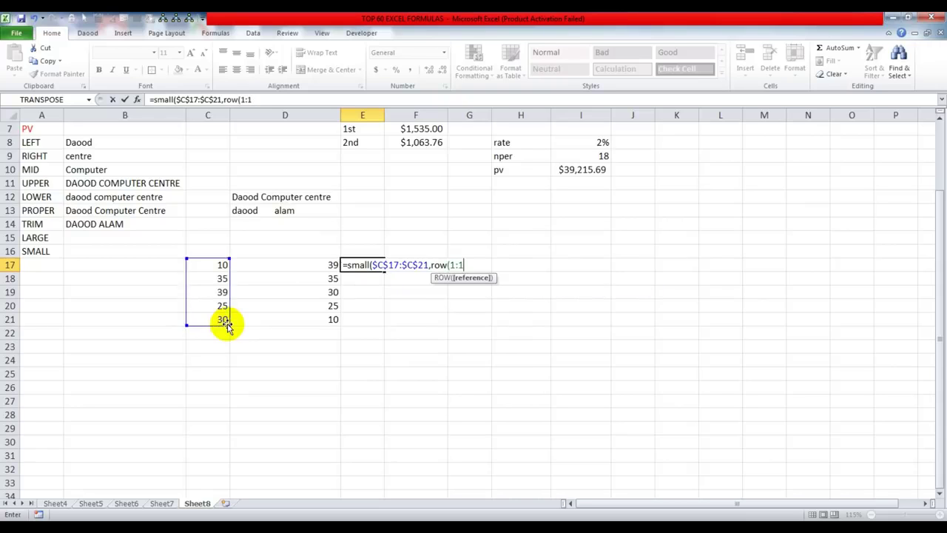
text()))
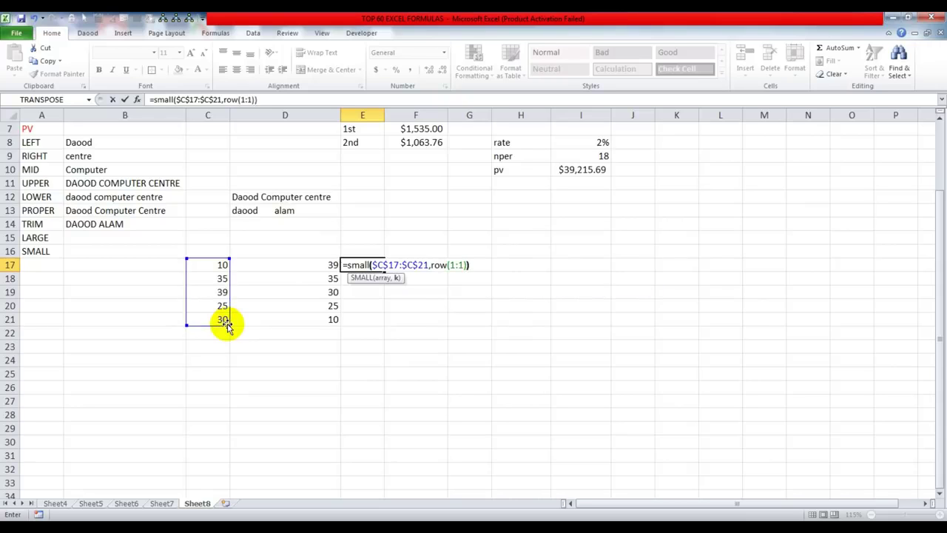
key(Return)
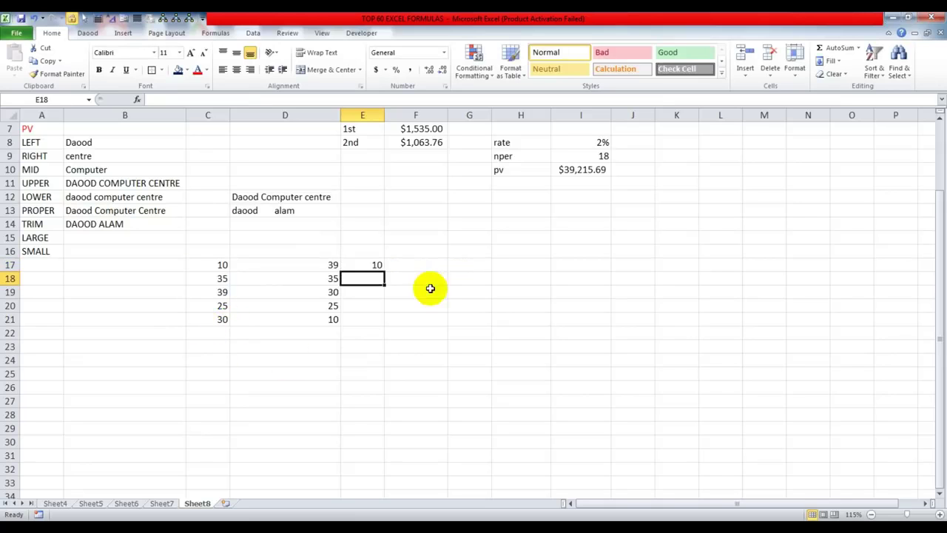
click(374, 265)
drag(384, 271, 369, 323)
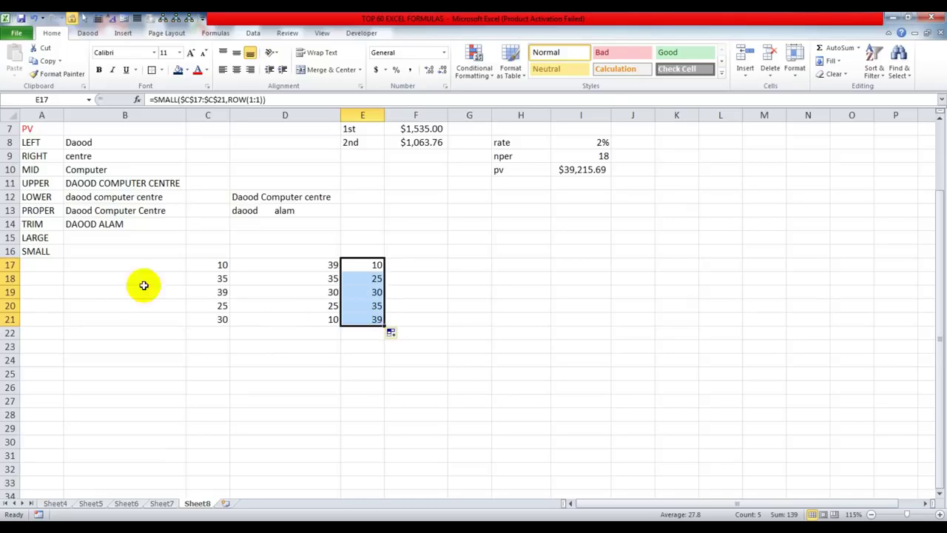
Color the function names LEFT through SMALL in A8:A16 red and widen column A slightly
drag(32, 142, 45, 251)
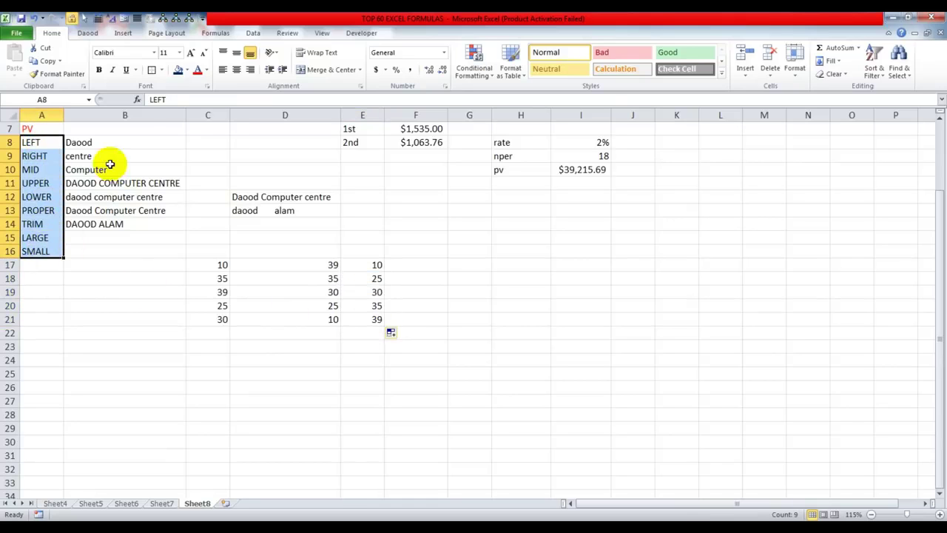
click(197, 70)
scroll(137, 259, up, 2)
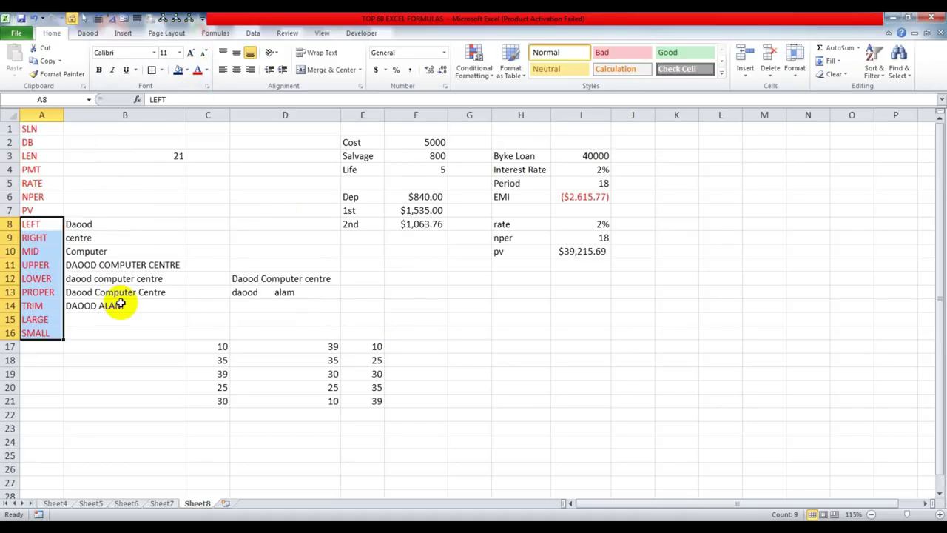
drag(38, 131, 49, 332)
drag(64, 116, 78, 116)
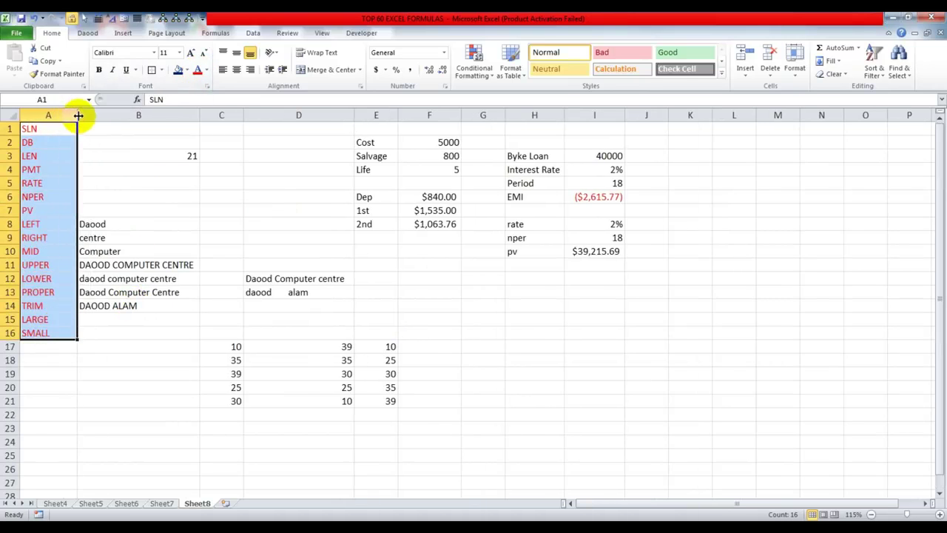